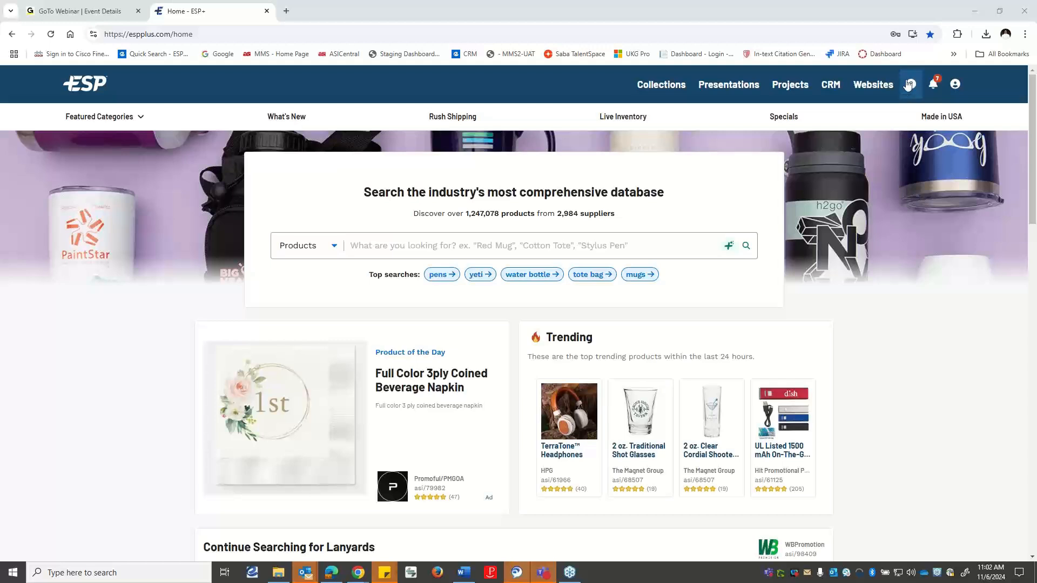
{"action": "left_click", "coordinate": [912, 86]}
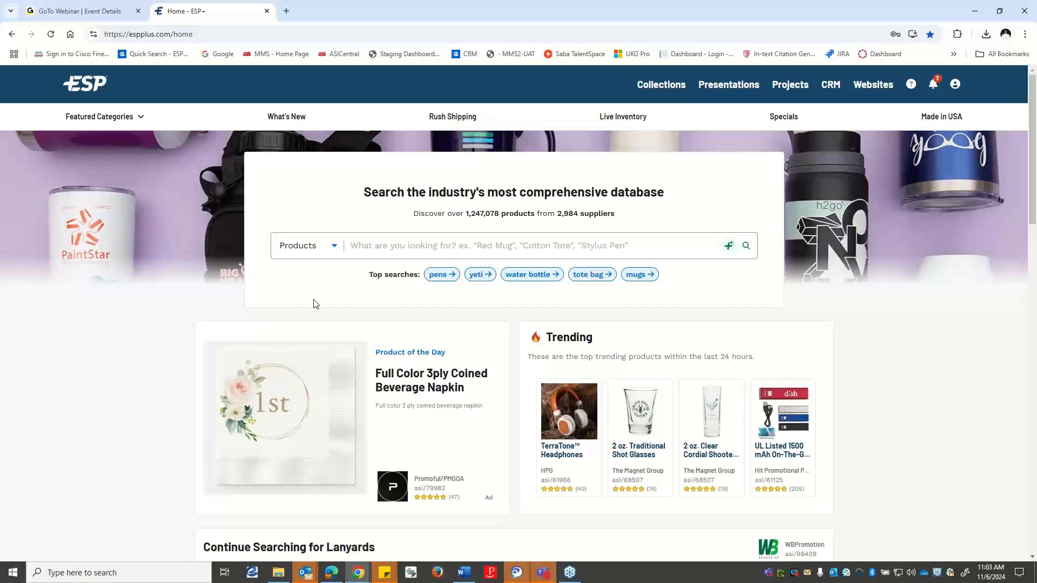
- Search the product database for "mugs red diner"
{"action": "left_click", "coordinate": [464, 250]}
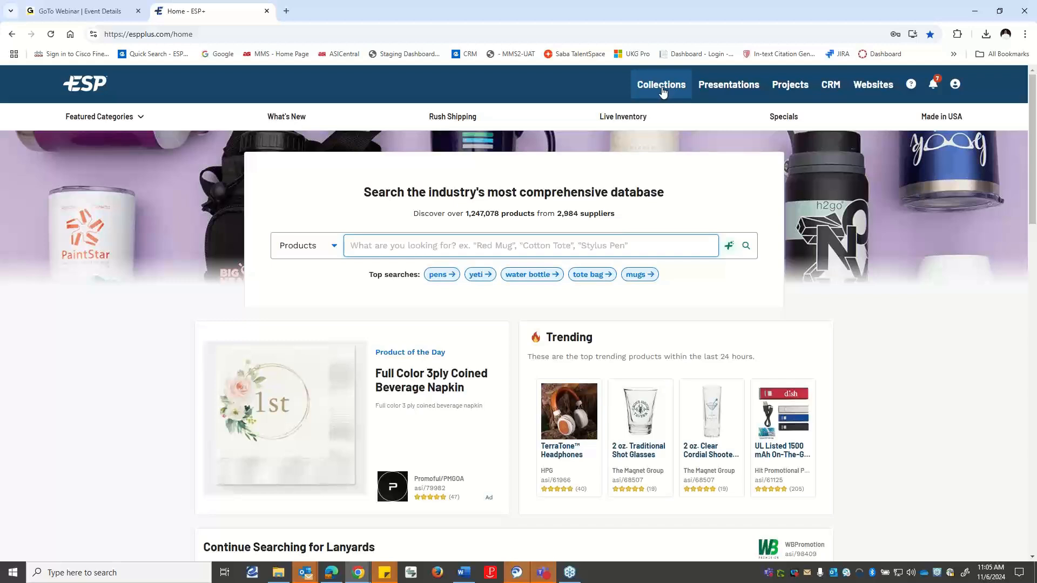
{"action": "type", "text": "m"}
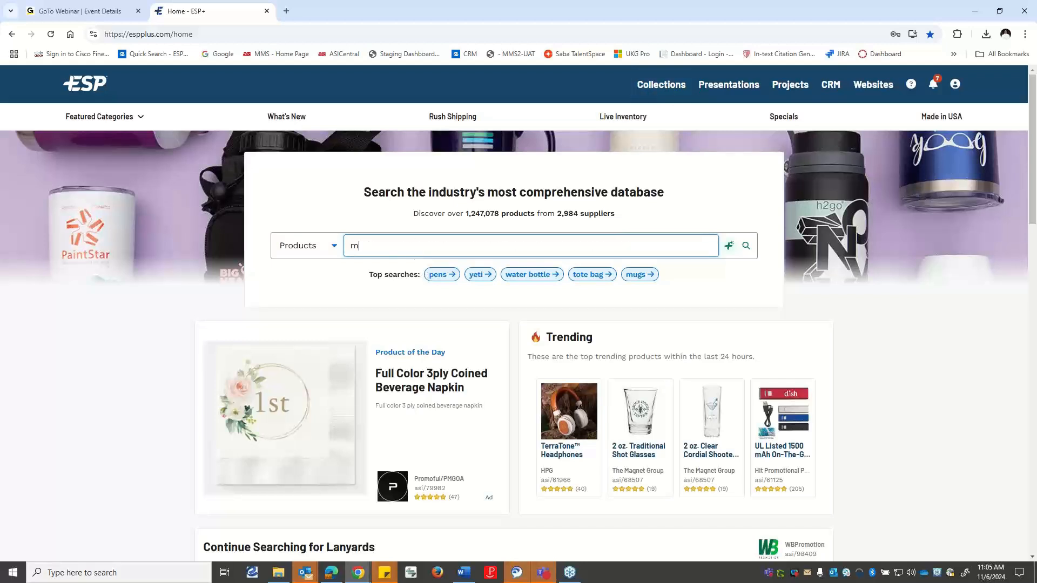
{"action": "type", "text": "ugs "}
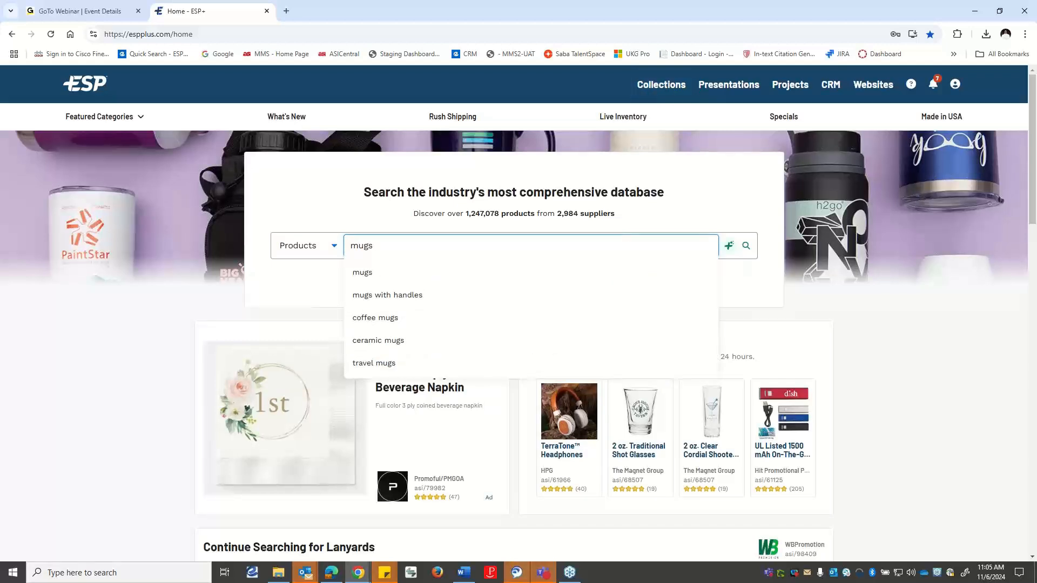
{"action": "type", "text": "red dime"}
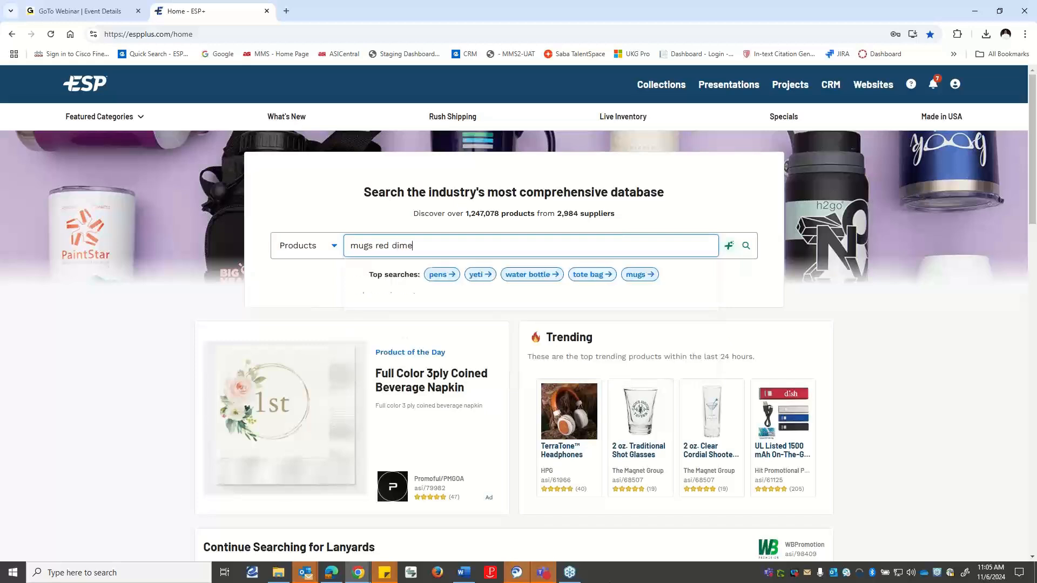
{"action": "key", "text": "BackSpace"}
{"action": "key", "text": "BackSpace"}
{"action": "type", "text": "ner"}
{"action": "key", "text": "Return"}
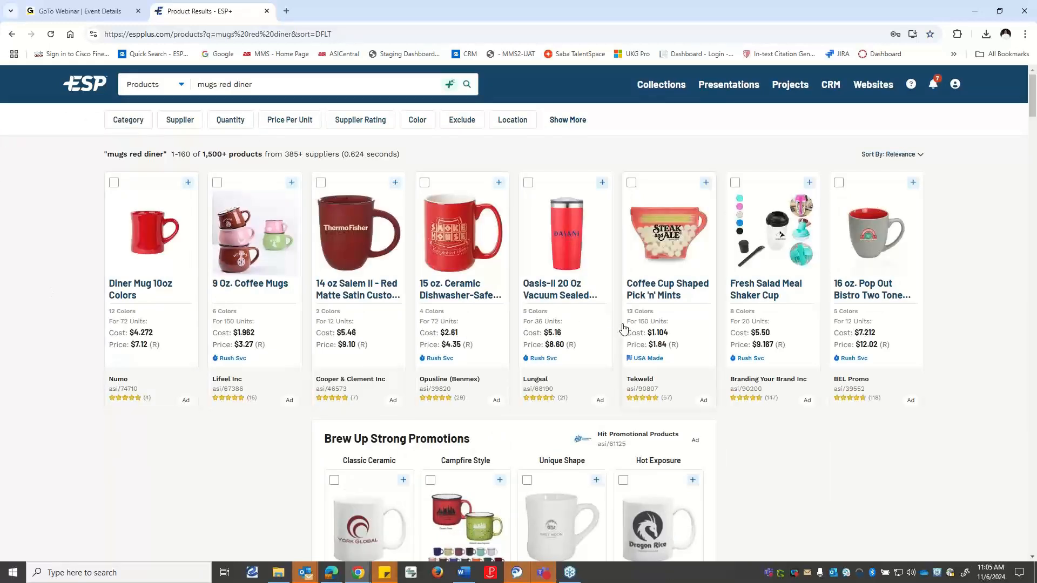
- Select the Diner Mug 10oz Colors, the 9 Oz. Coffee Mugs and the 14 oz Salem II mug in the search results
{"action": "mouse_move", "coordinate": [123, 223]}
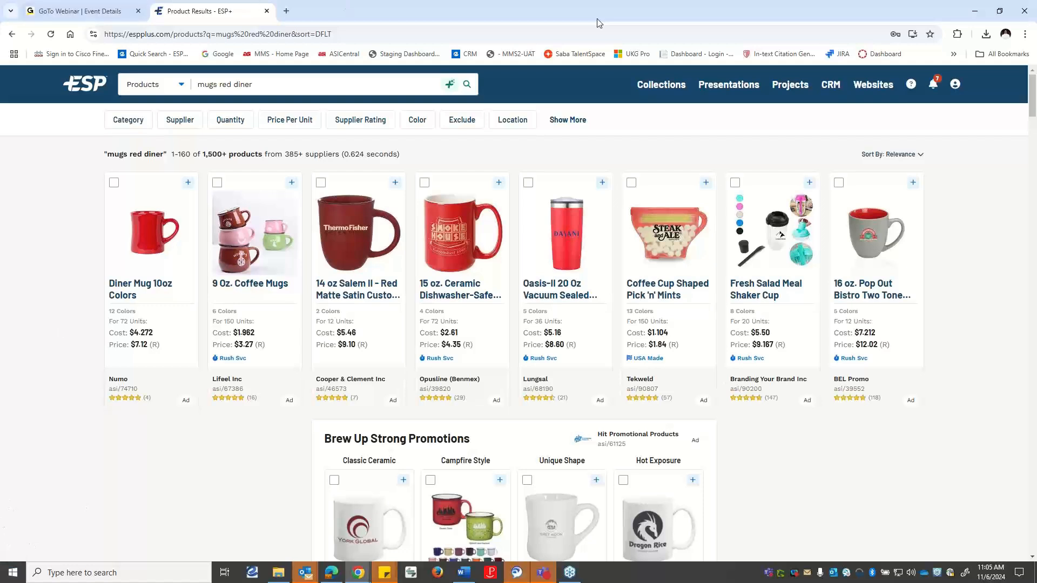
{"action": "mouse_move", "coordinate": [536, 214]}
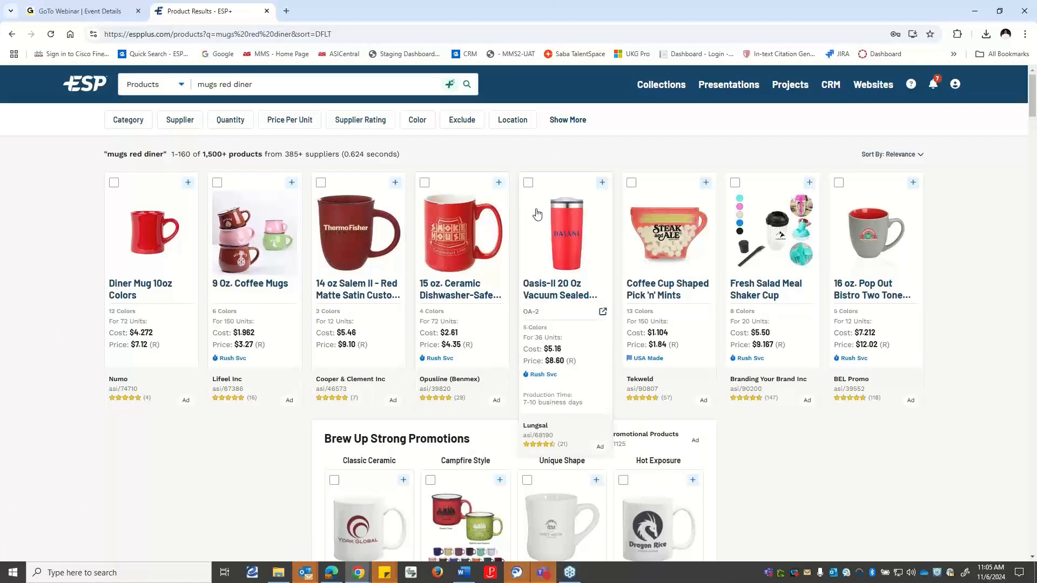
{"action": "mouse_move", "coordinate": [130, 186]}
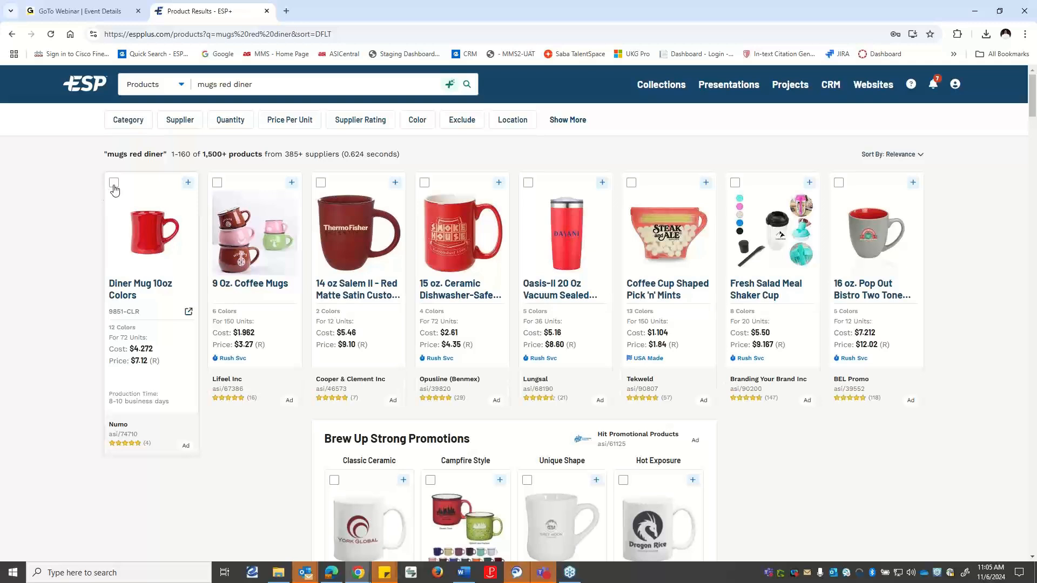
{"action": "left_click", "coordinate": [113, 183]}
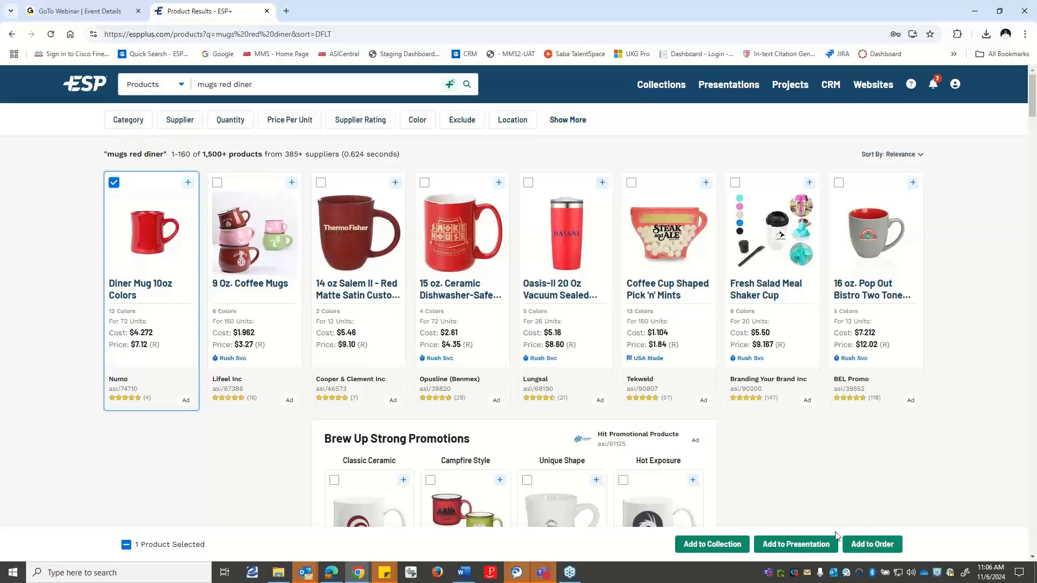
{"action": "left_click", "coordinate": [217, 183]}
{"action": "left_click", "coordinate": [320, 183]}
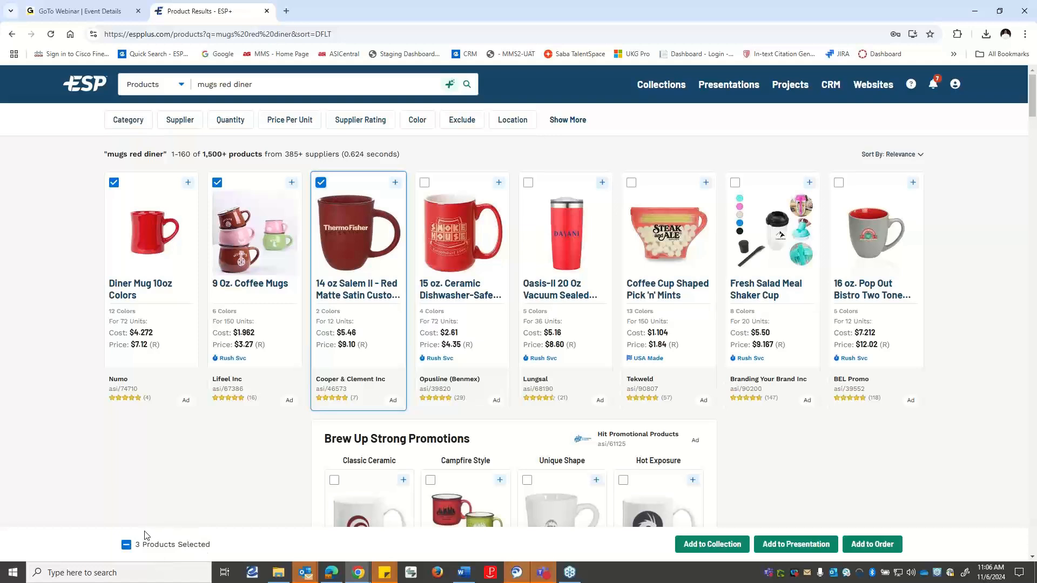
- Clear the mug selections and return to the list of search results
{"action": "left_click", "coordinate": [113, 183]}
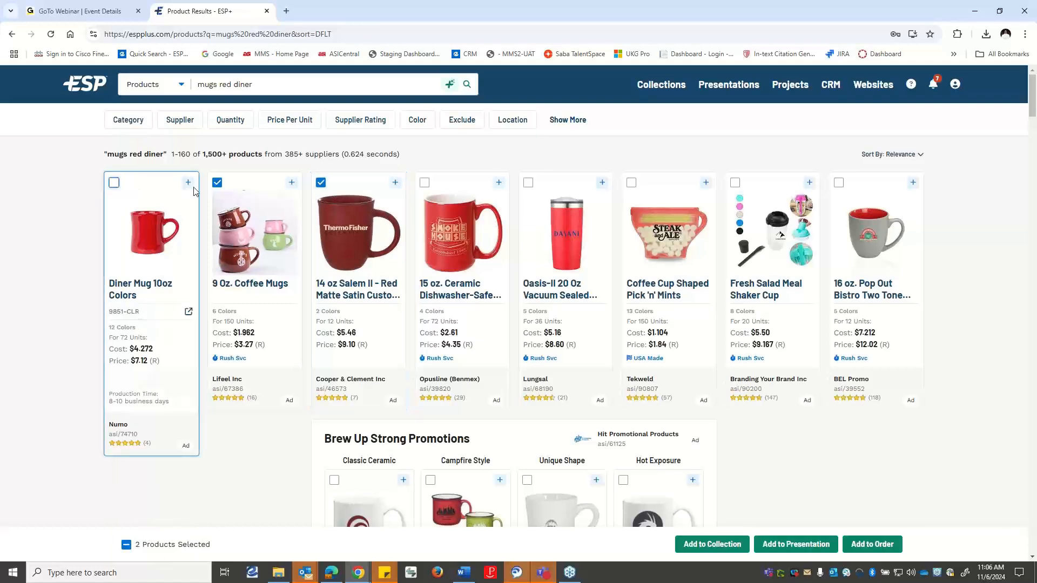
{"action": "left_click", "coordinate": [319, 197]}
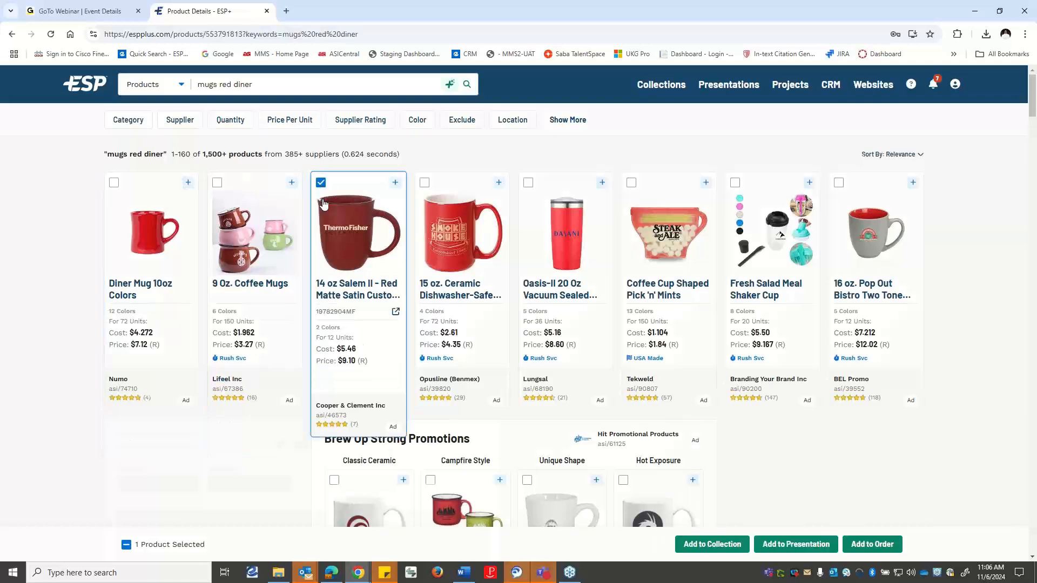
{"action": "left_click", "coordinate": [12, 34]}
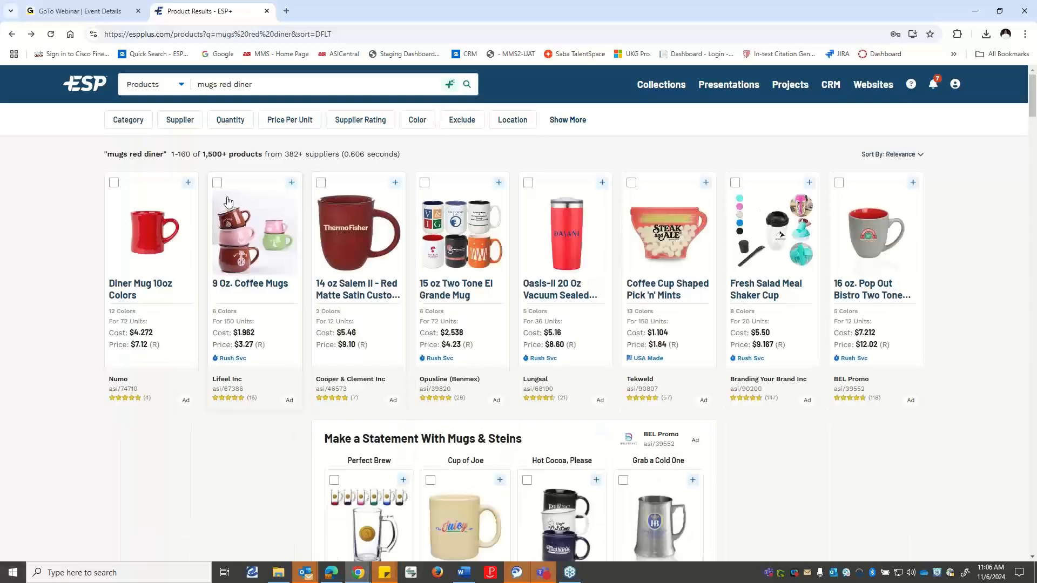
- View the add options for the 9 Oz. Coffee Mugs and close them without choosing one
{"action": "left_click", "coordinate": [292, 185]}
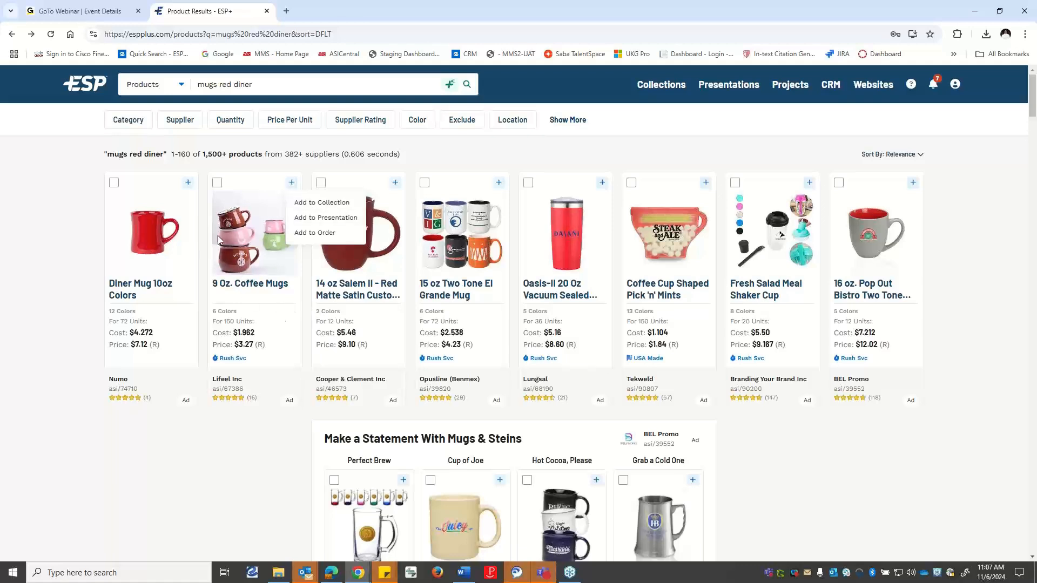
{"action": "left_click", "coordinate": [105, 187]}
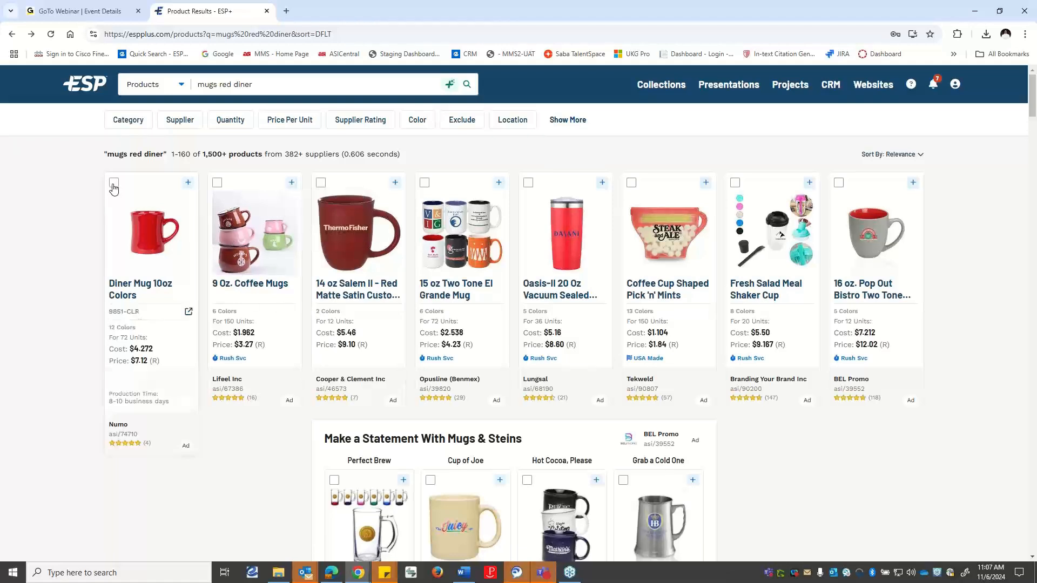
- Select the Diner Mug 10oz Colors, the 15 oz Two Tone El Grande Mug and the Oasis-II 20 Oz tumbler
{"action": "left_click", "coordinate": [113, 183]}
{"action": "left_click", "coordinate": [424, 182]}
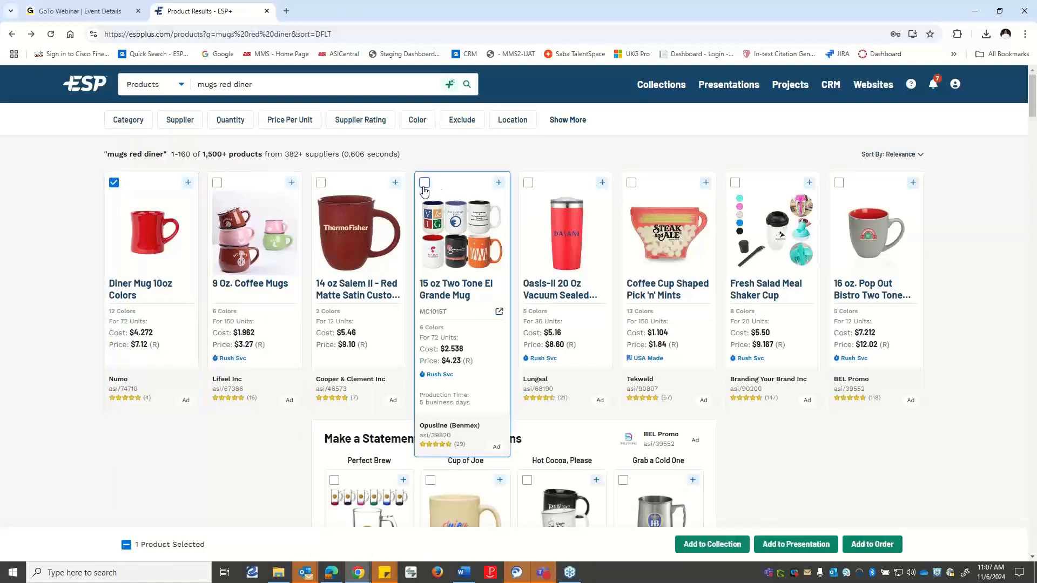
{"action": "left_click", "coordinate": [528, 183]}
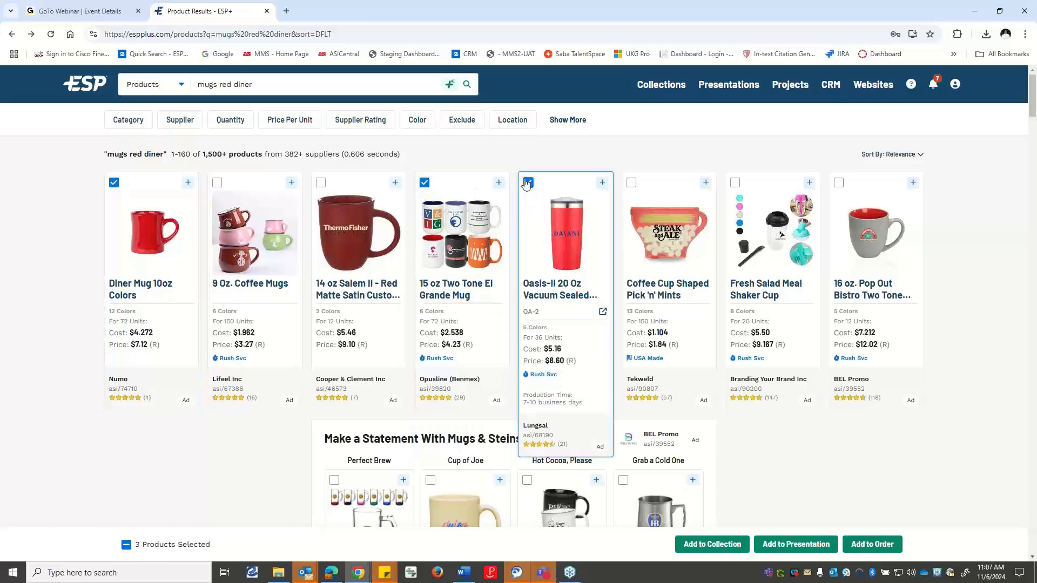
- Deselect the Oasis-II tumbler and the Two Tone El Grande Mug and return to the fresh search results
{"action": "left_click", "coordinate": [527, 183]}
{"action": "left_click", "coordinate": [425, 183]}
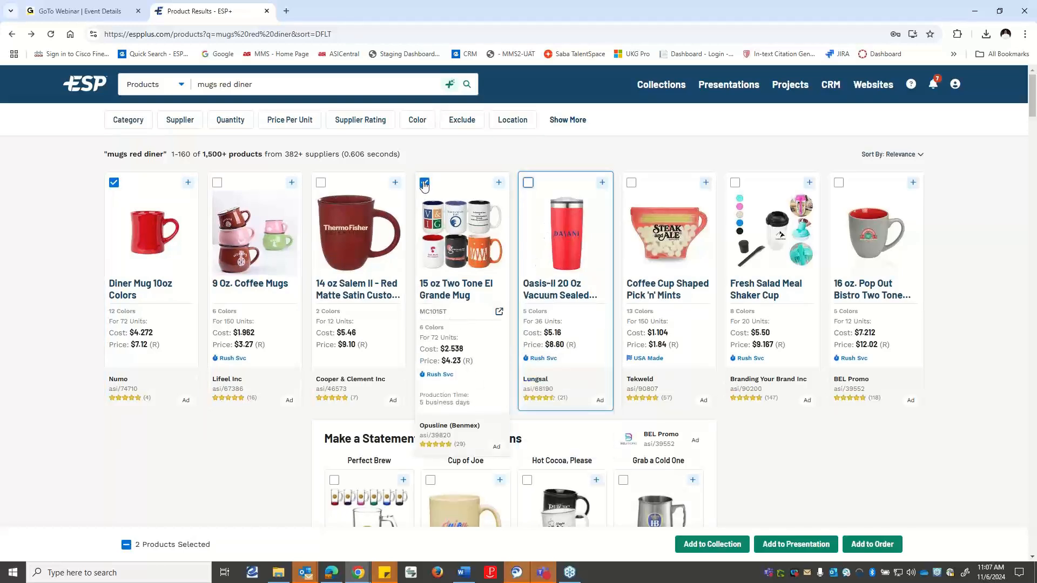
{"action": "left_click", "coordinate": [520, 187]}
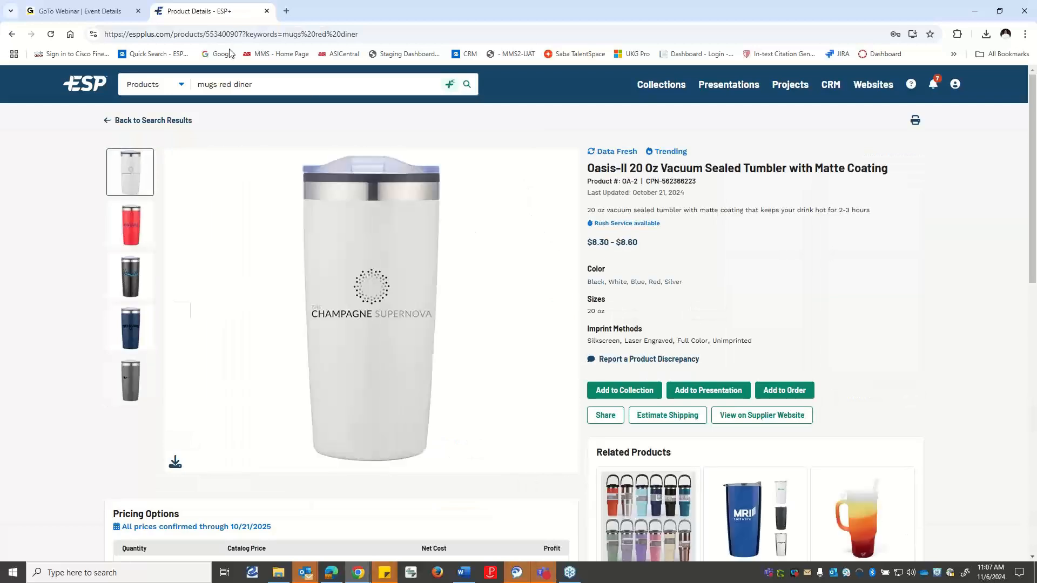
{"action": "left_click", "coordinate": [11, 35]}
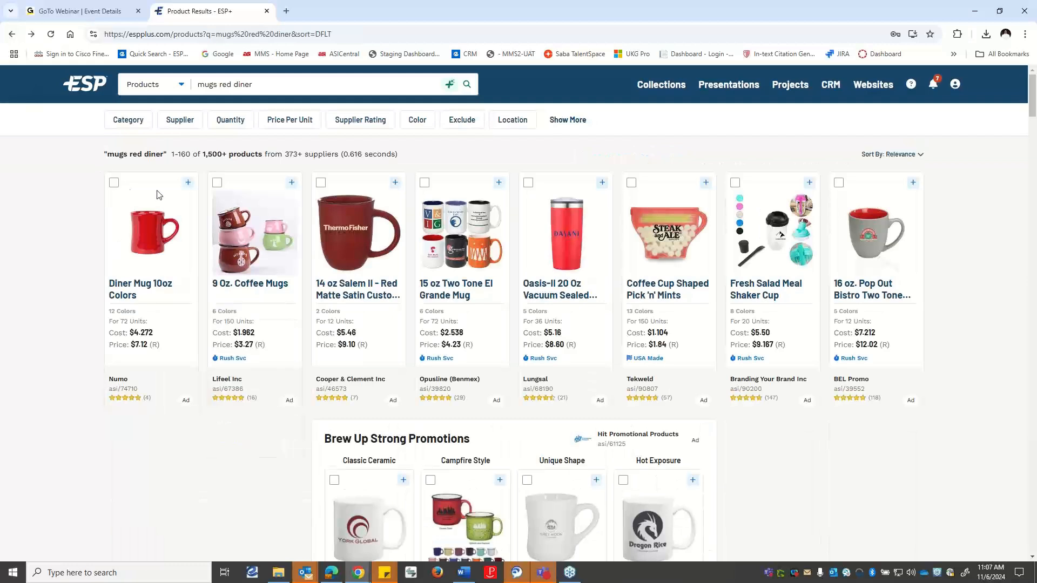
- View the product details of the Diner Mug 10oz Colors and go back to the search results
{"action": "left_click", "coordinate": [155, 233]}
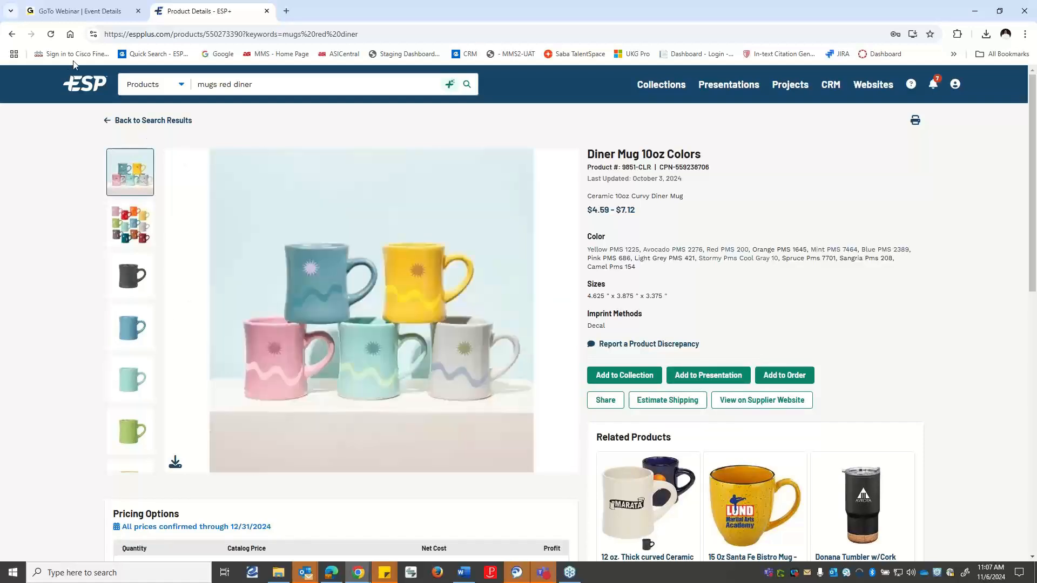
{"action": "left_click", "coordinate": [108, 126]}
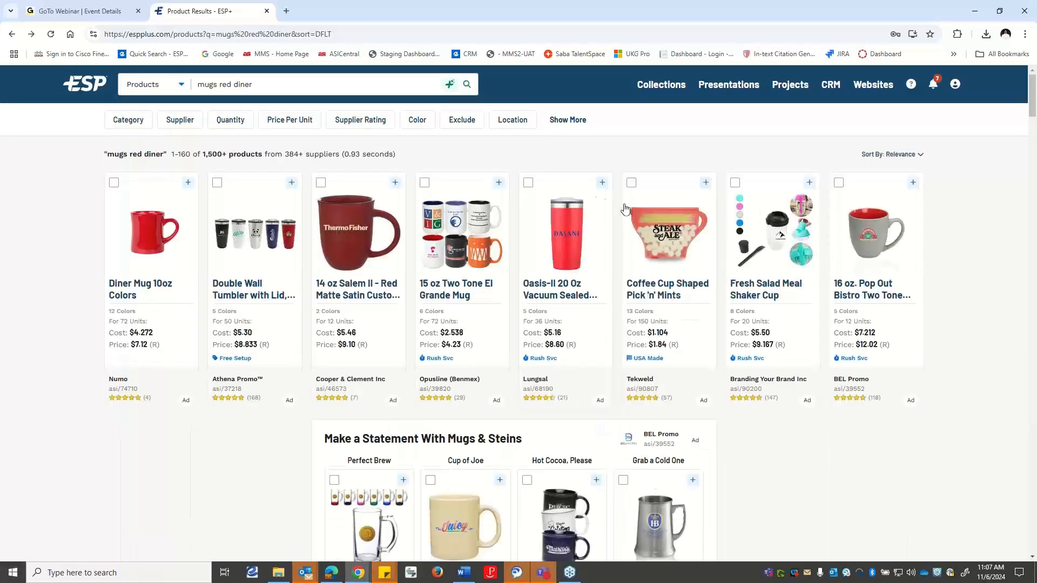
- Select the Oasis-II 20 Oz tumbler and the Diner Mug 10oz Colors and start a new presentation with them
{"action": "left_click", "coordinate": [528, 184]}
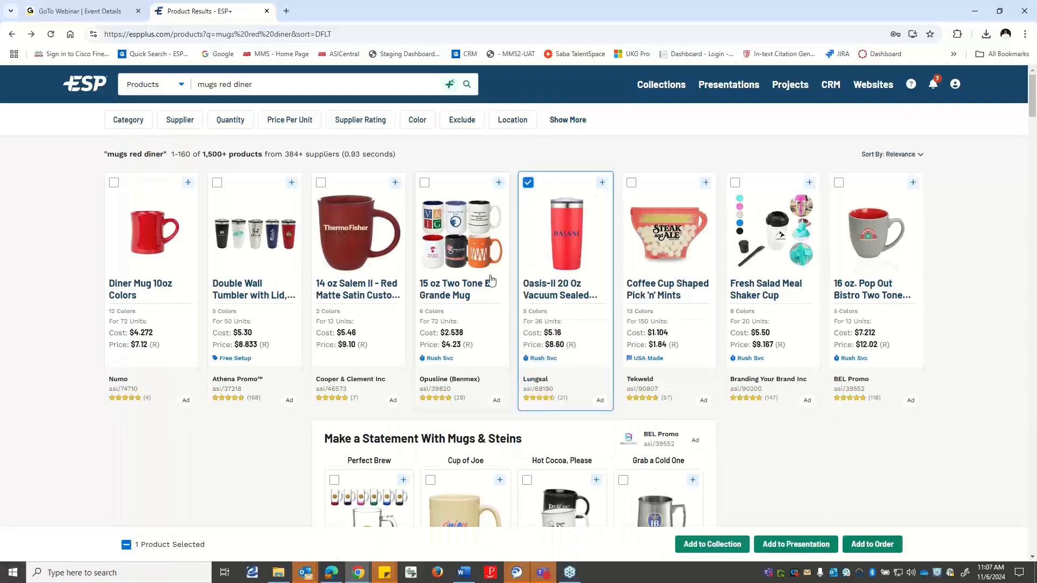
{"action": "left_click", "coordinate": [114, 184]}
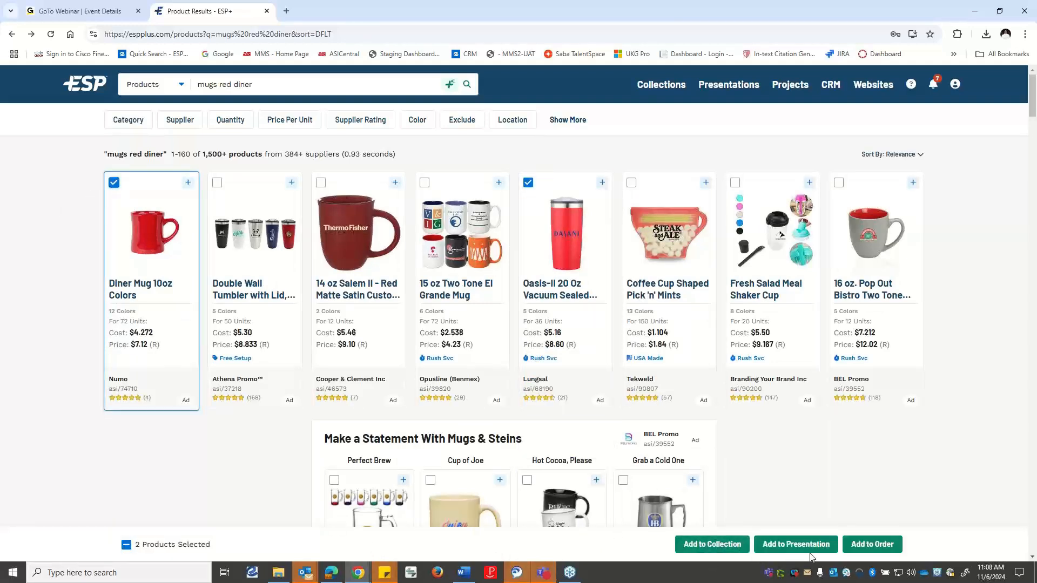
{"action": "left_click", "coordinate": [784, 545]}
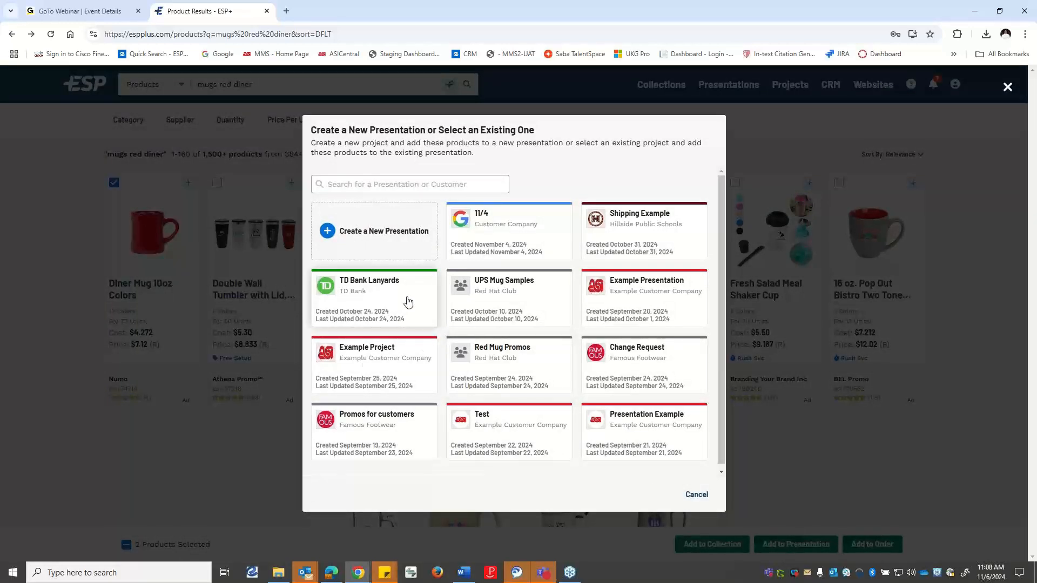
{"action": "left_click", "coordinate": [375, 235]}
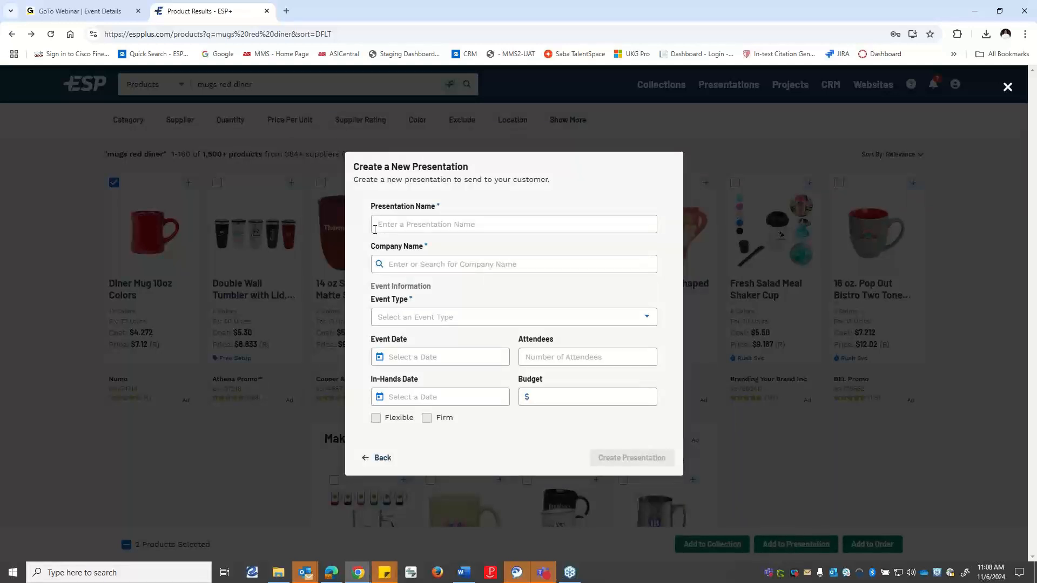
- Name the new presentation "Red Mug Promotions" and assign it to the existing CRM company Red Hat Club
{"action": "left_click", "coordinate": [375, 230]}
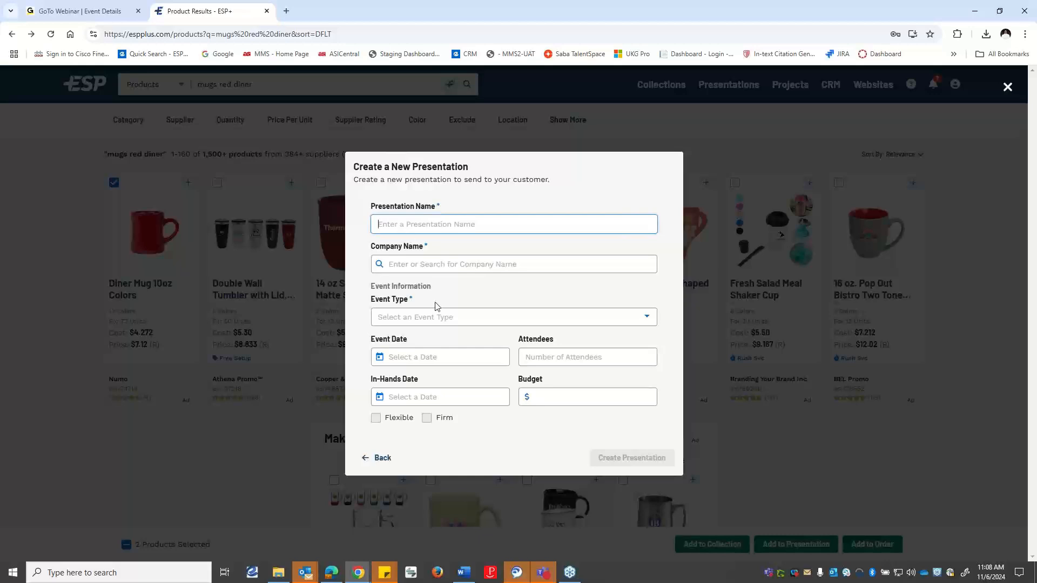
{"action": "type", "text": "Red Mug Promotions"}
{"action": "left_click", "coordinate": [405, 266]}
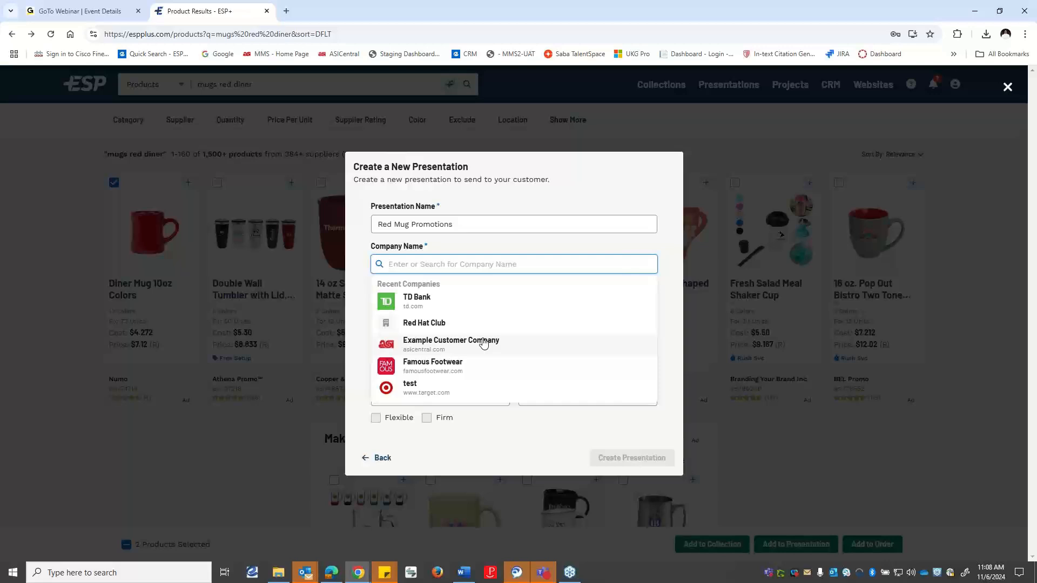
{"action": "type", "text": "e"}
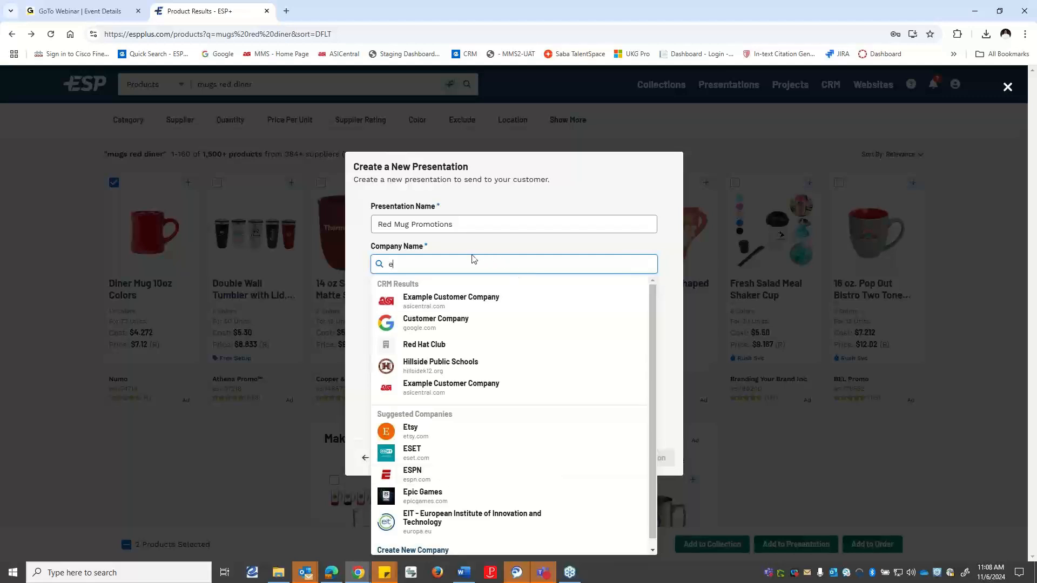
{"action": "key", "text": "BackSpace"}
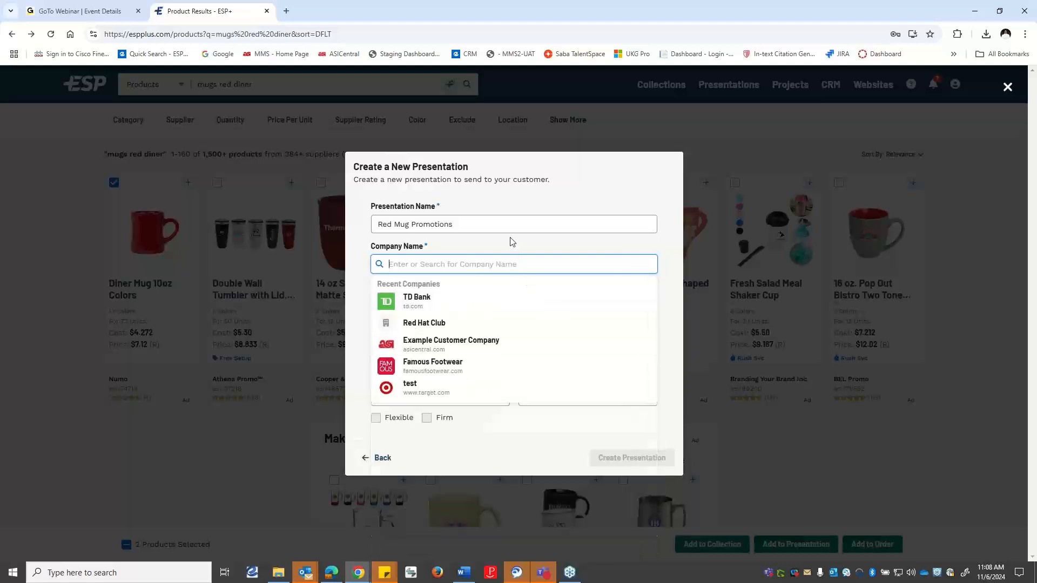
{"action": "left_click", "coordinate": [519, 242]}
{"action": "left_click", "coordinate": [432, 258]}
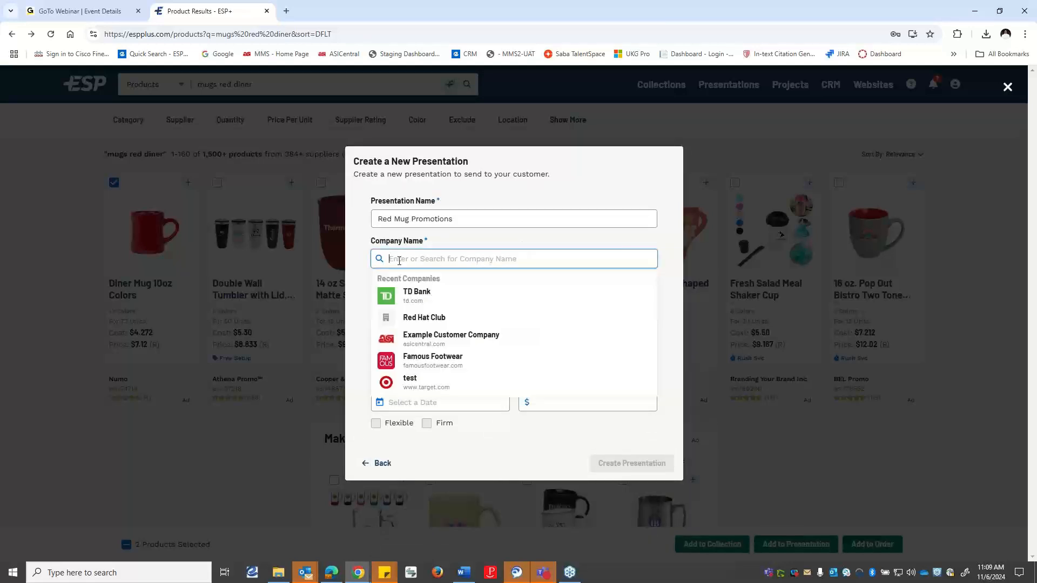
{"action": "type", "text": "red"}
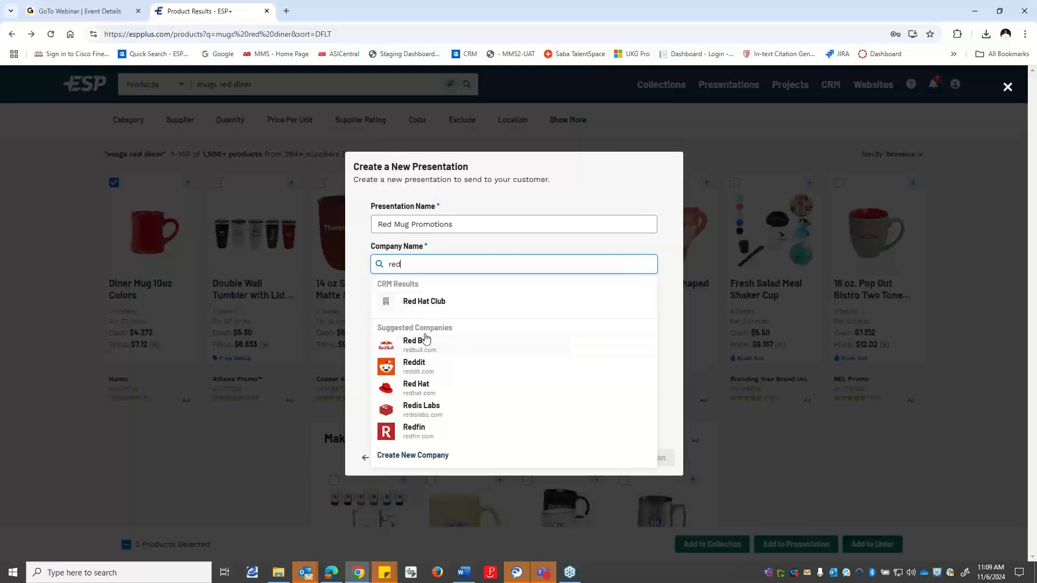
{"action": "left_click", "coordinate": [419, 301]}
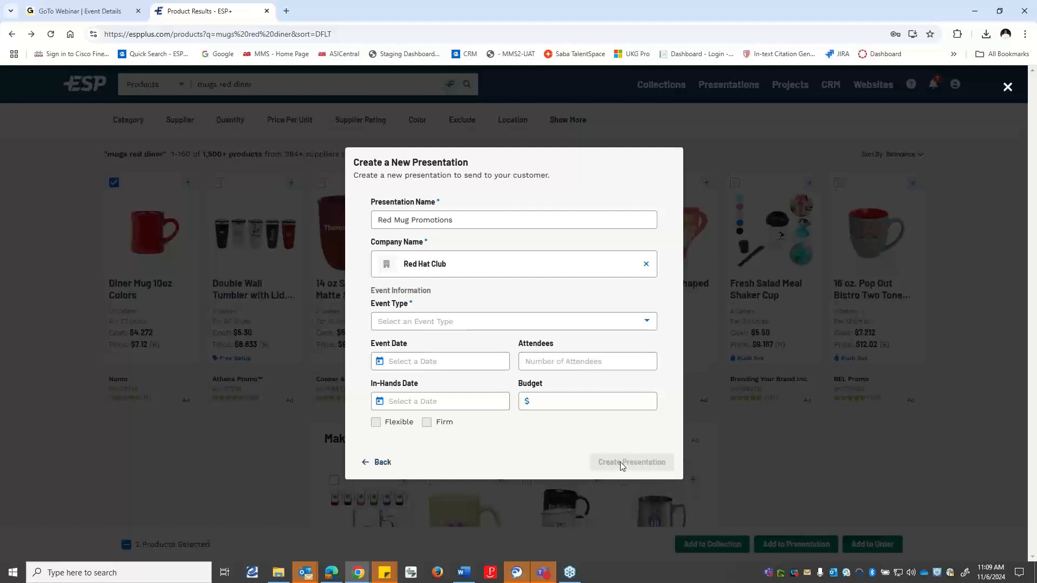
- Set the event type to Customer Appreciation, look through the remaining event types and keep that choice
{"action": "left_click", "coordinate": [409, 323]}
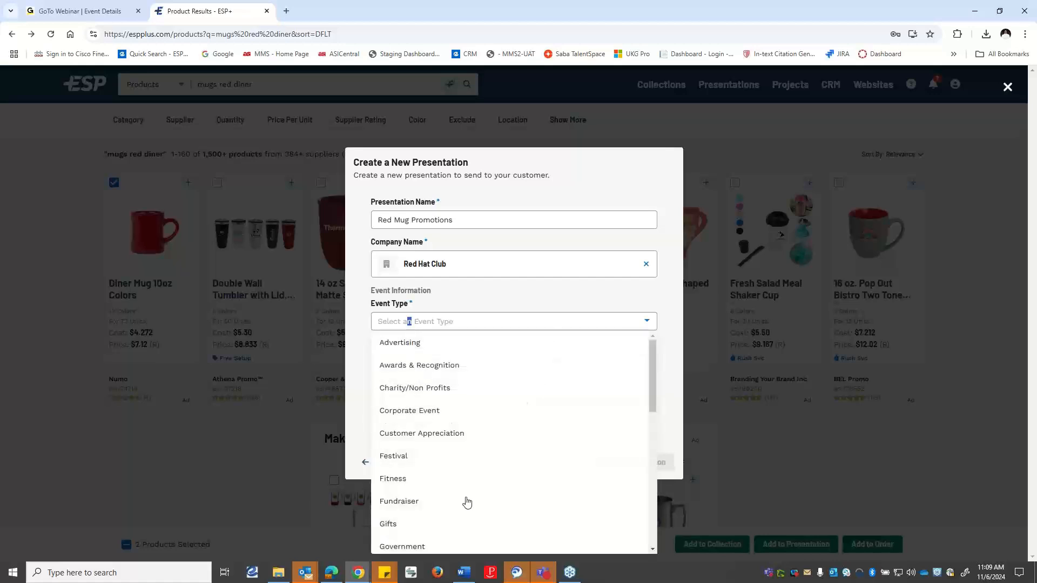
{"action": "left_click", "coordinate": [408, 433]}
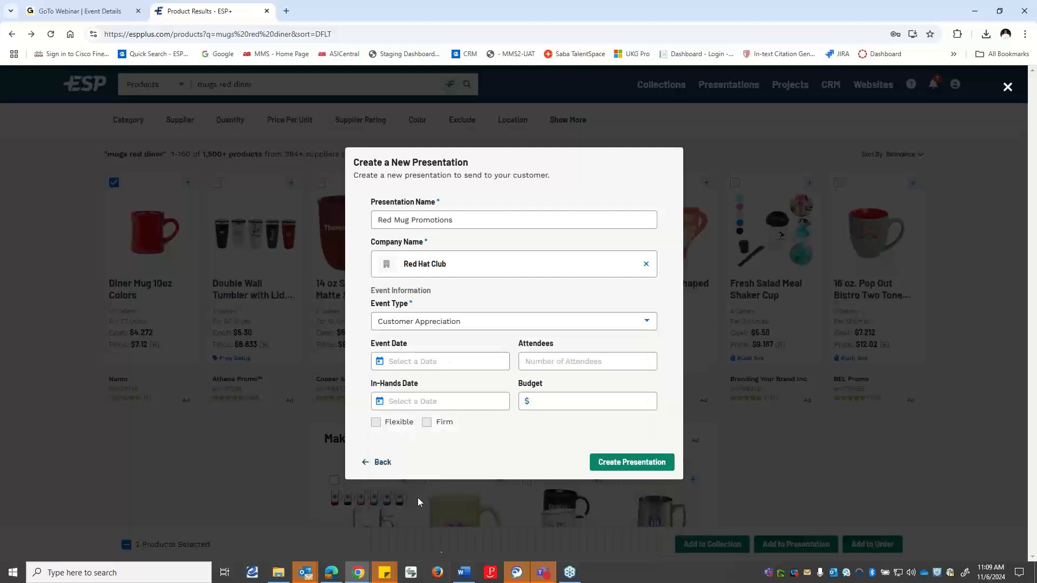
{"action": "left_click", "coordinate": [424, 325]}
{"action": "scroll", "coordinate": [418, 419], "scroll_direction": "down", "scroll_amount": 7}
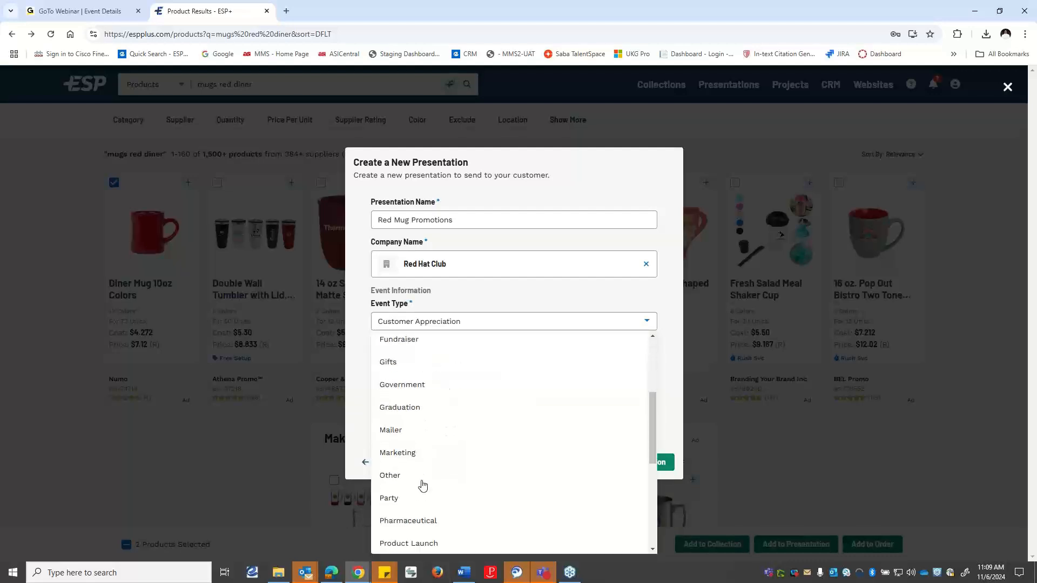
{"action": "scroll", "coordinate": [399, 470], "scroll_direction": "up", "scroll_amount": 3}
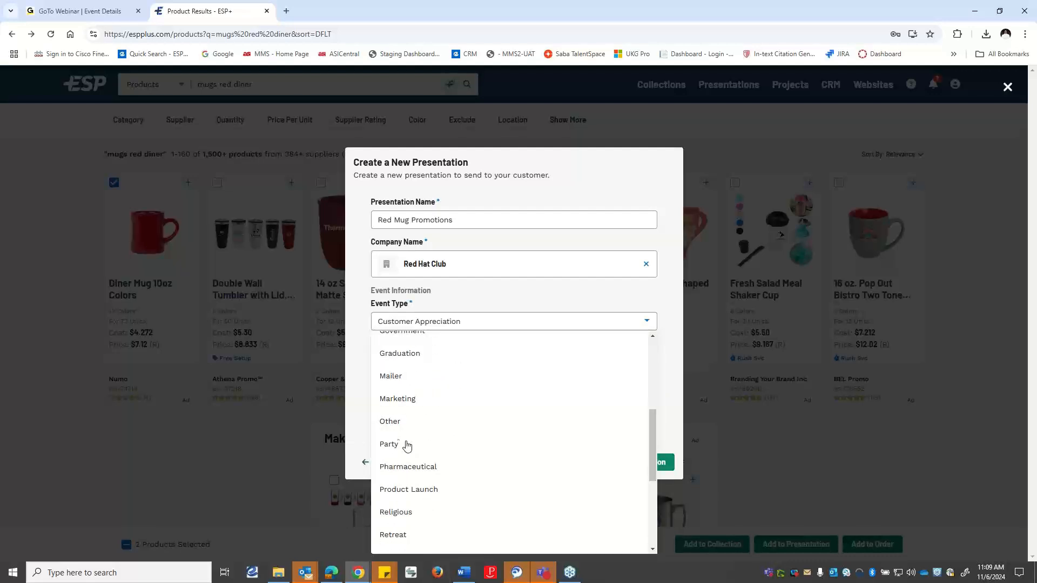
{"action": "left_click", "coordinate": [529, 300]}
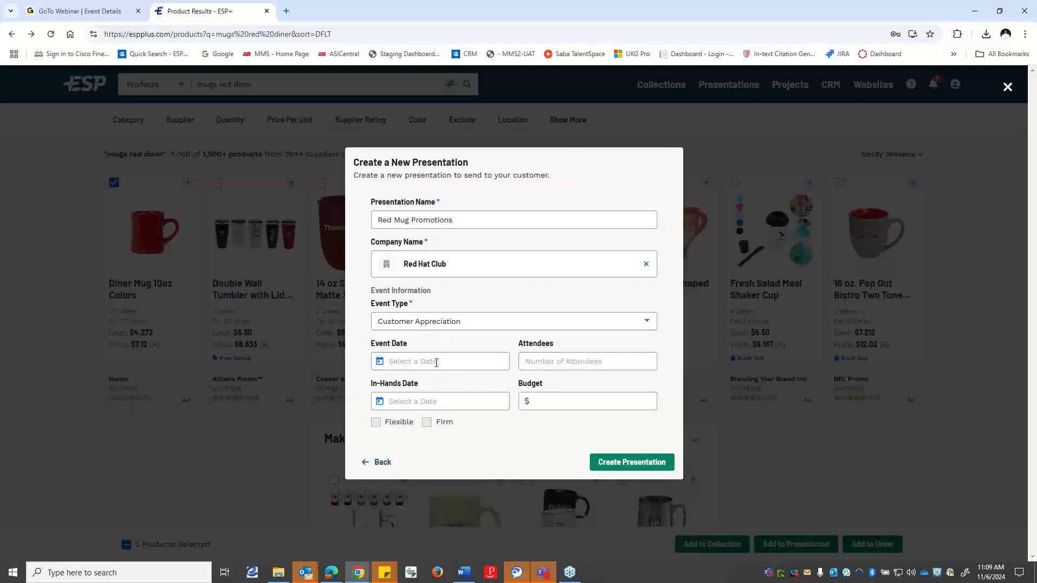
- Set the event date to 12/14/2024 and the in-hands date to 12/06/2024
{"action": "left_click", "coordinate": [457, 363]}
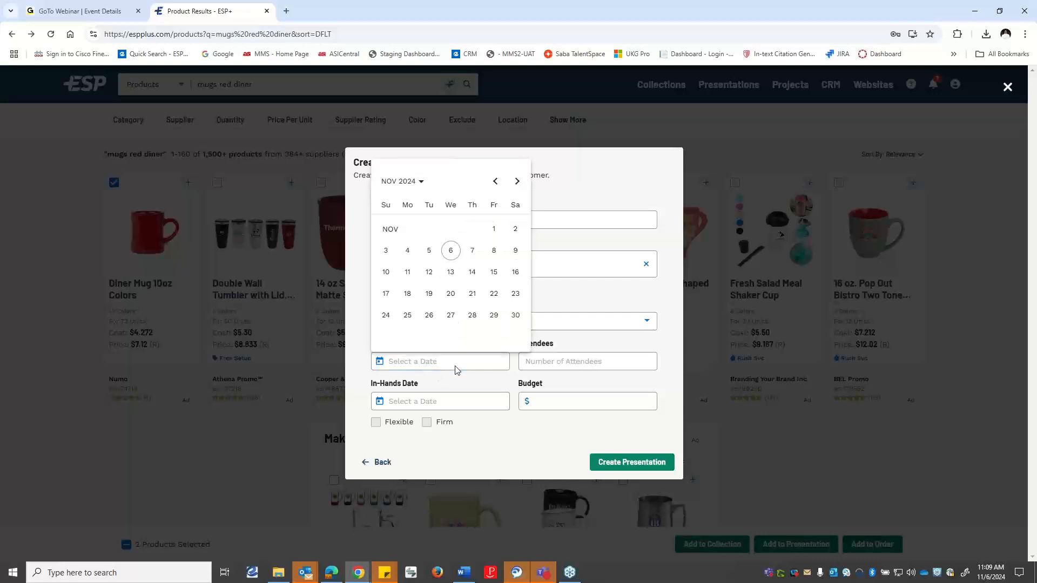
{"action": "left_click", "coordinate": [518, 186]}
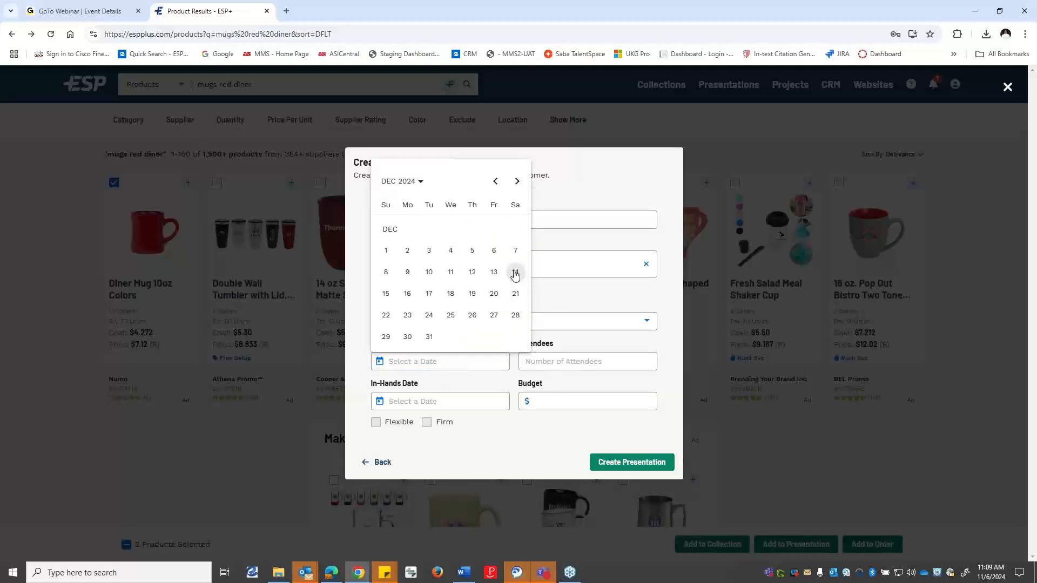
{"action": "left_click", "coordinate": [515, 273]}
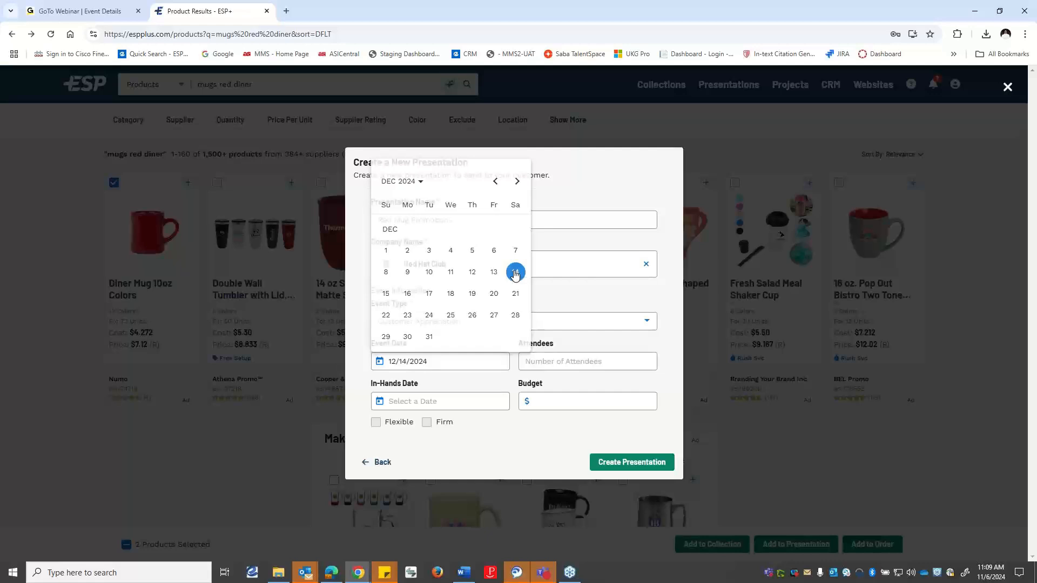
{"action": "left_click", "coordinate": [427, 404]}
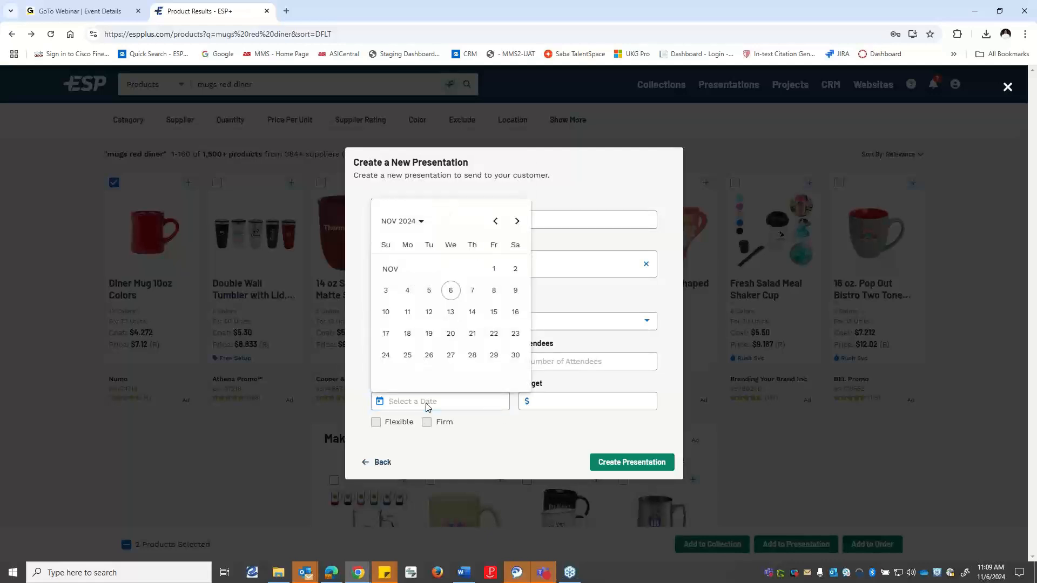
{"action": "left_click", "coordinate": [516, 221]}
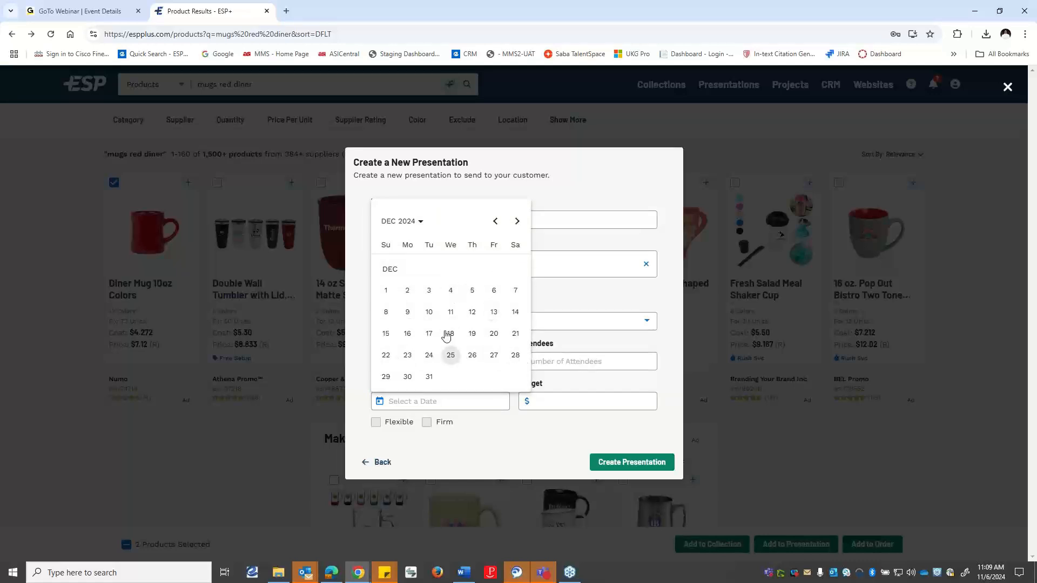
{"action": "left_click", "coordinate": [495, 291]}
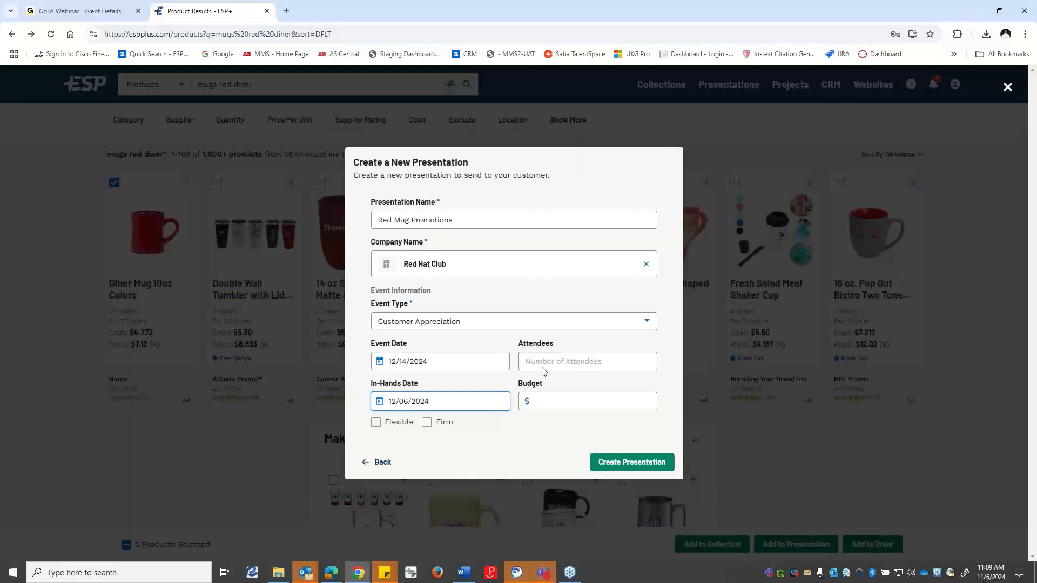
{"action": "left_click", "coordinate": [572, 358]}
{"action": "type", "text": "0"}
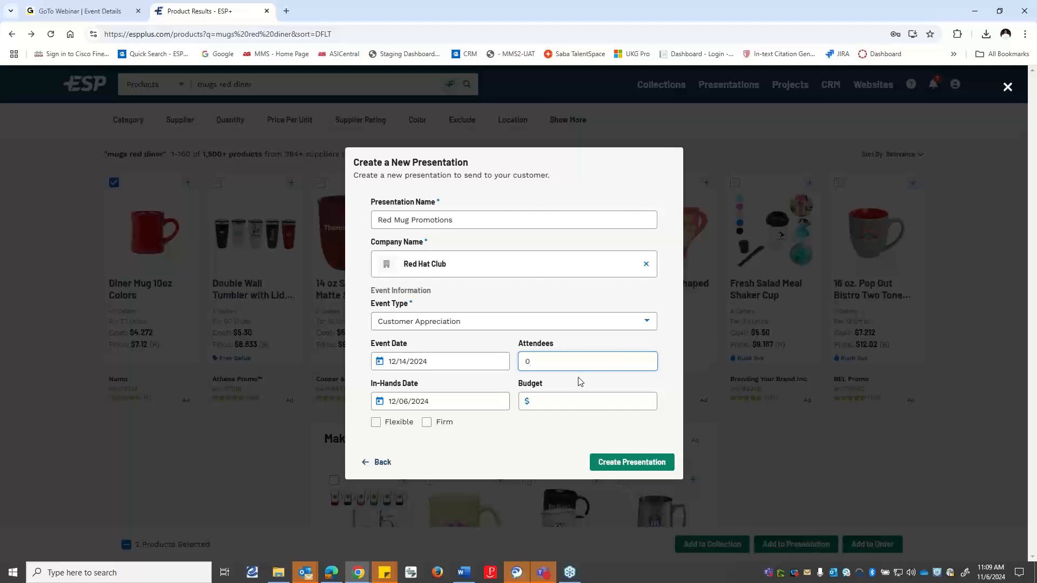
{"action": "left_click", "coordinate": [556, 407]}
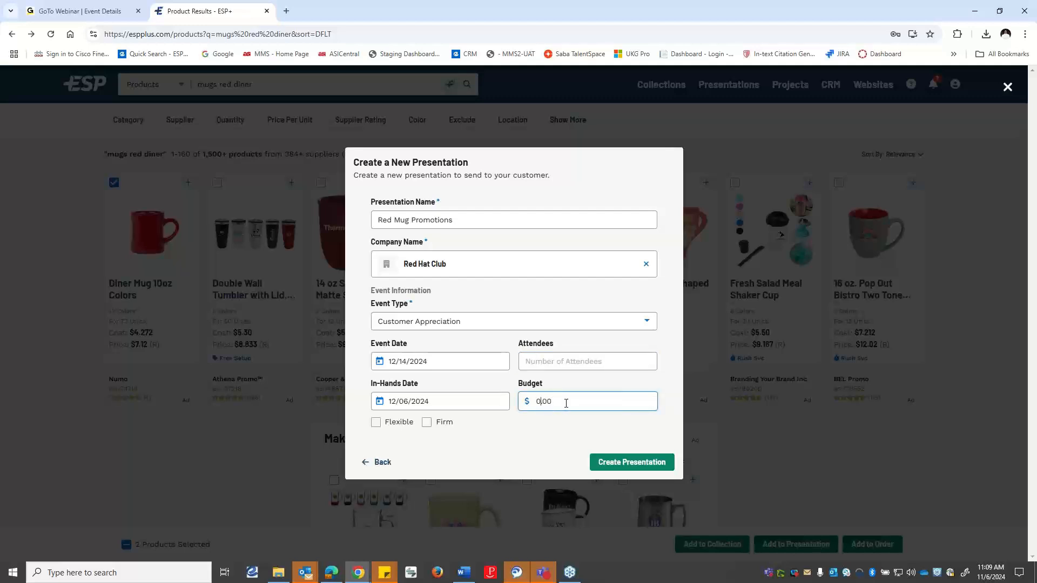
{"action": "left_click_drag", "start_coordinate": [566, 400], "coordinate": [534, 403]}
{"action": "double_click", "coordinate": [537, 446]}
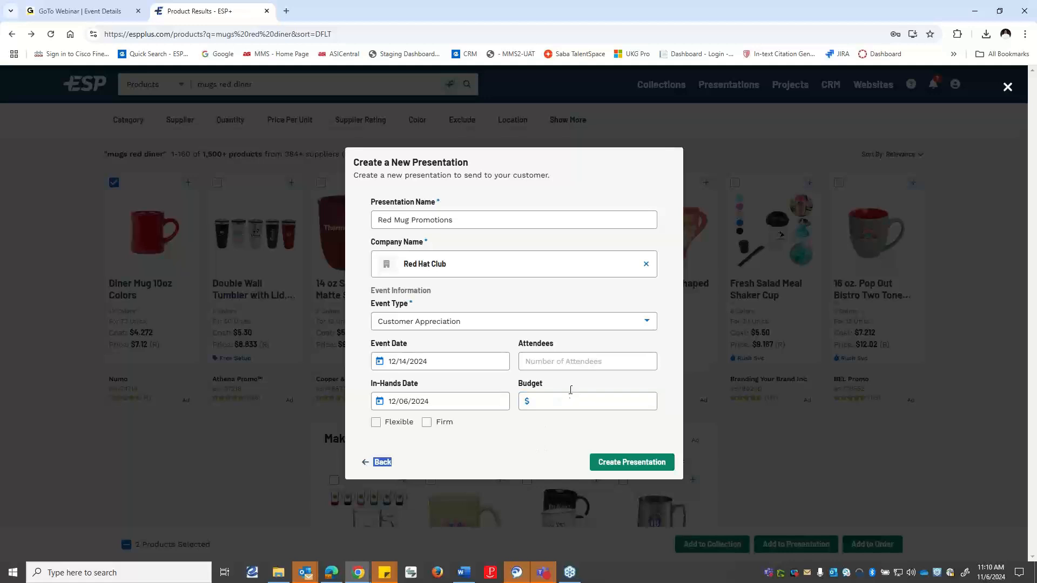
- Create the presentation with the two selected products and open Red Mug Promotions from the active presentations
{"action": "left_click", "coordinate": [632, 465]}
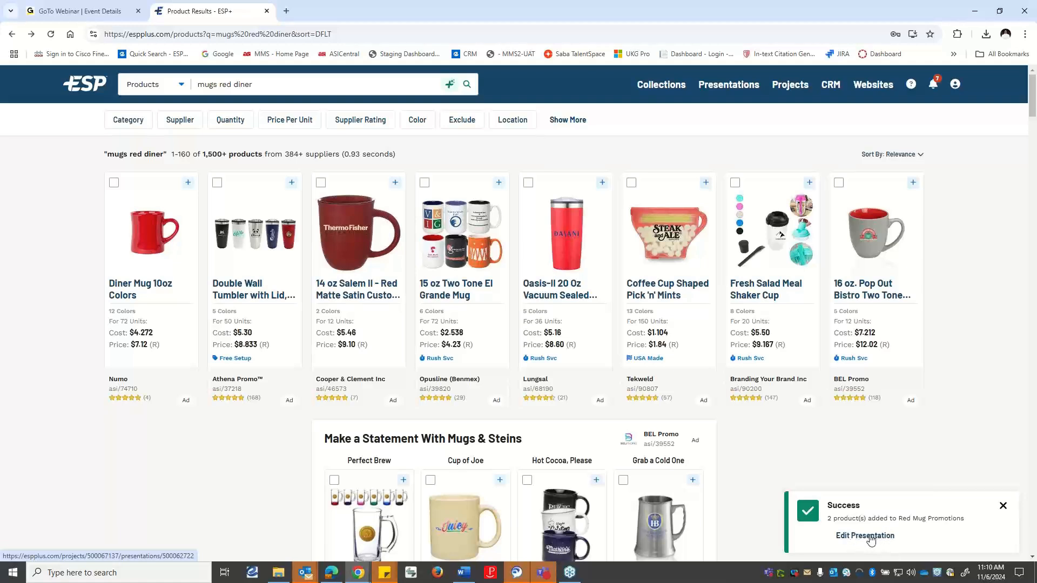
{"action": "left_click", "coordinate": [1002, 507]}
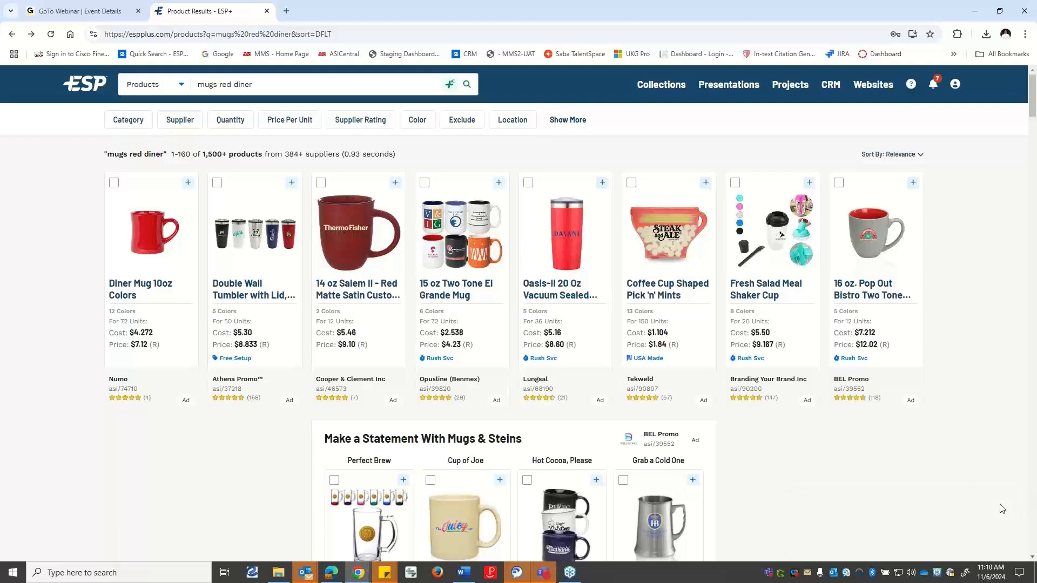
{"action": "left_click", "coordinate": [728, 84]}
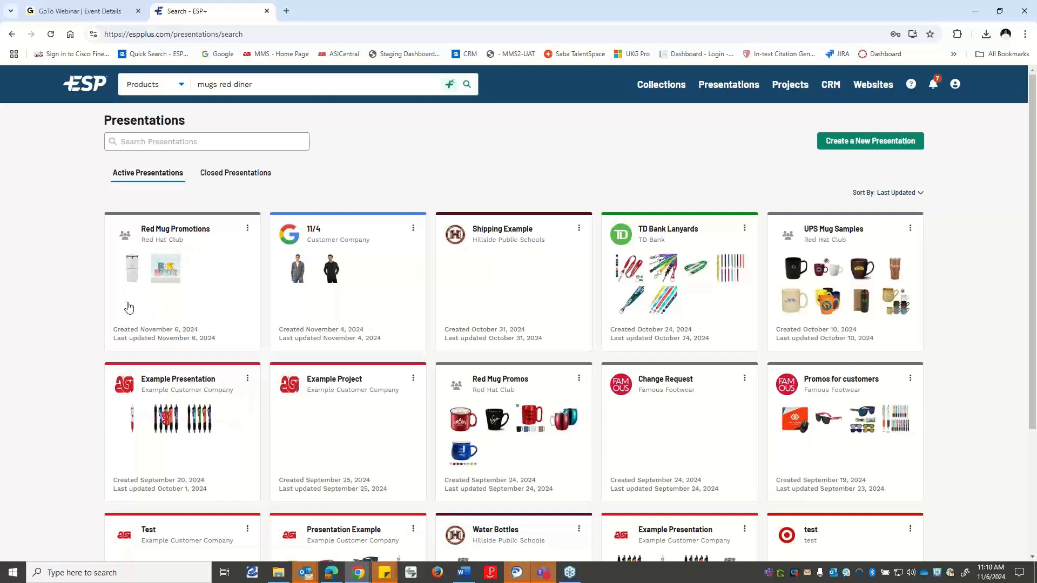
{"action": "left_click", "coordinate": [167, 277]}
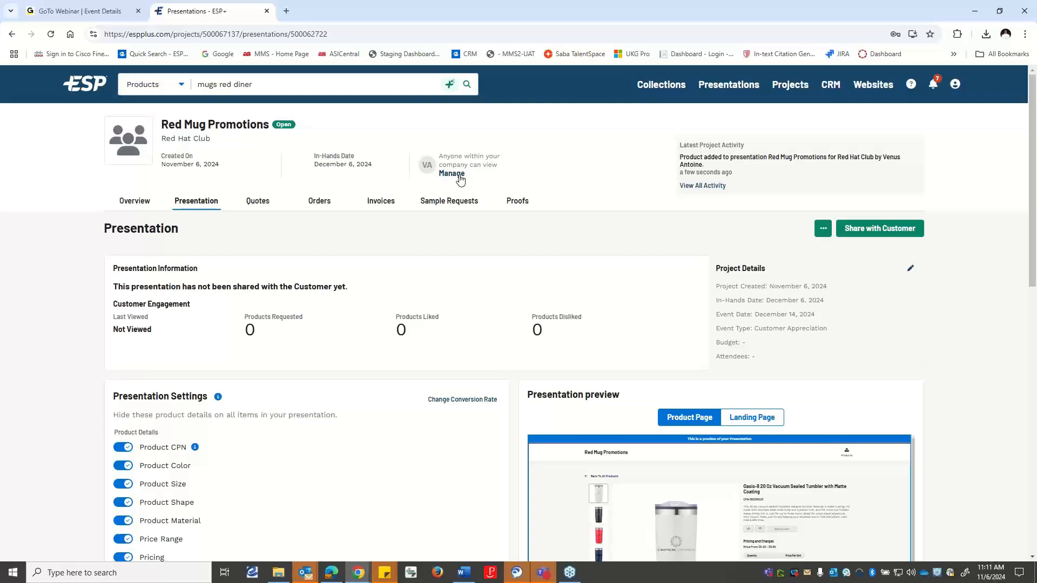
- Try restricting the presentation's collaborators to selected teams or individuals with one colleague added, and leave without saving
{"action": "left_click", "coordinate": [459, 178]}
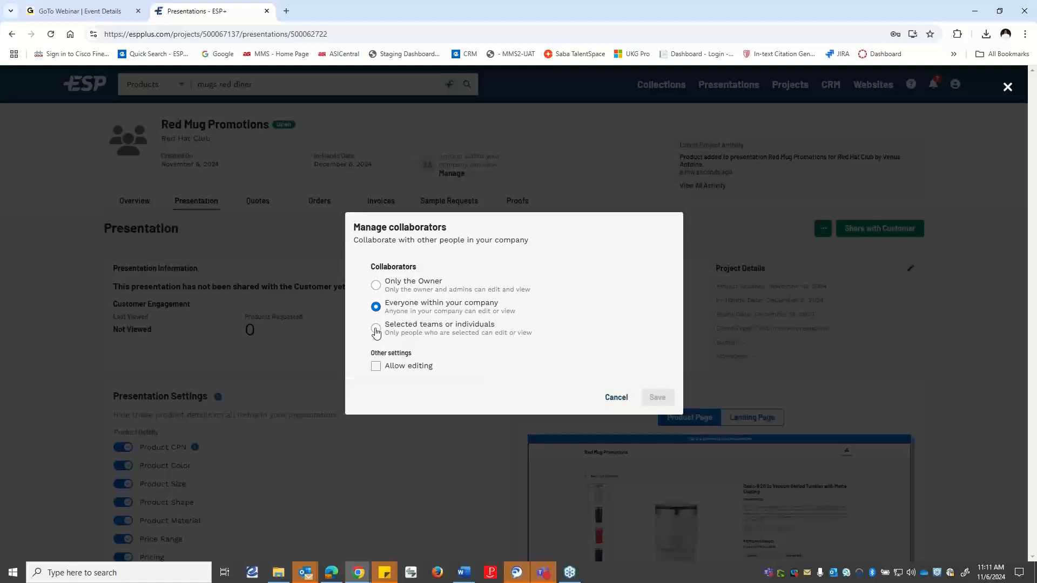
{"action": "left_click", "coordinate": [377, 331]}
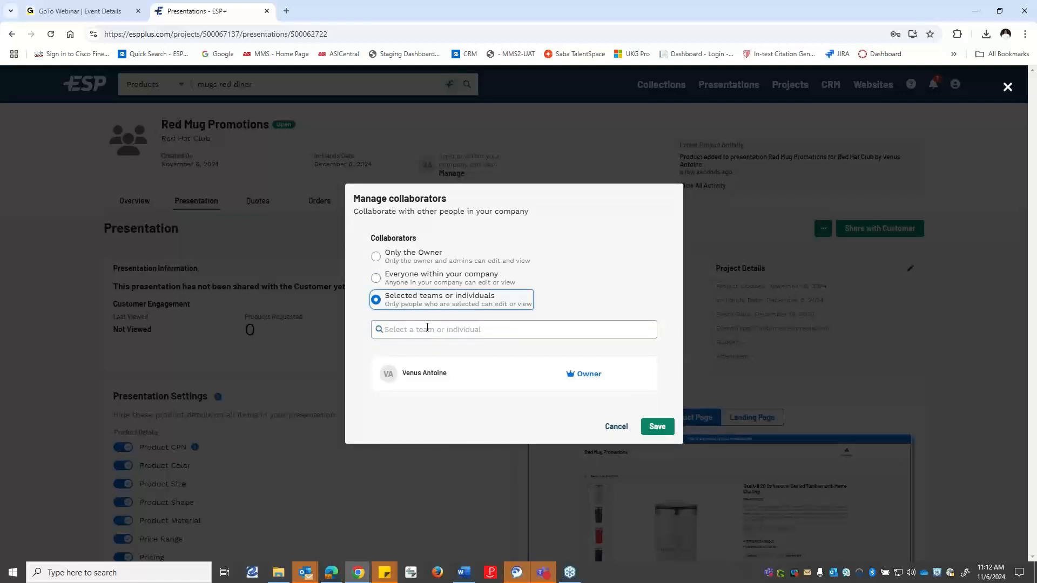
{"action": "left_click", "coordinate": [427, 328]}
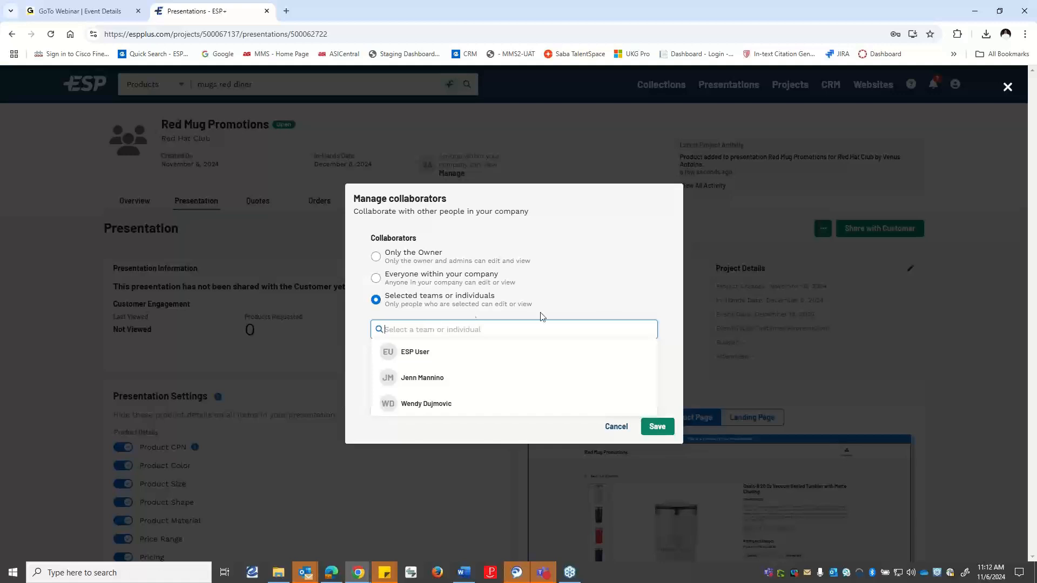
{"action": "left_click", "coordinate": [552, 306]}
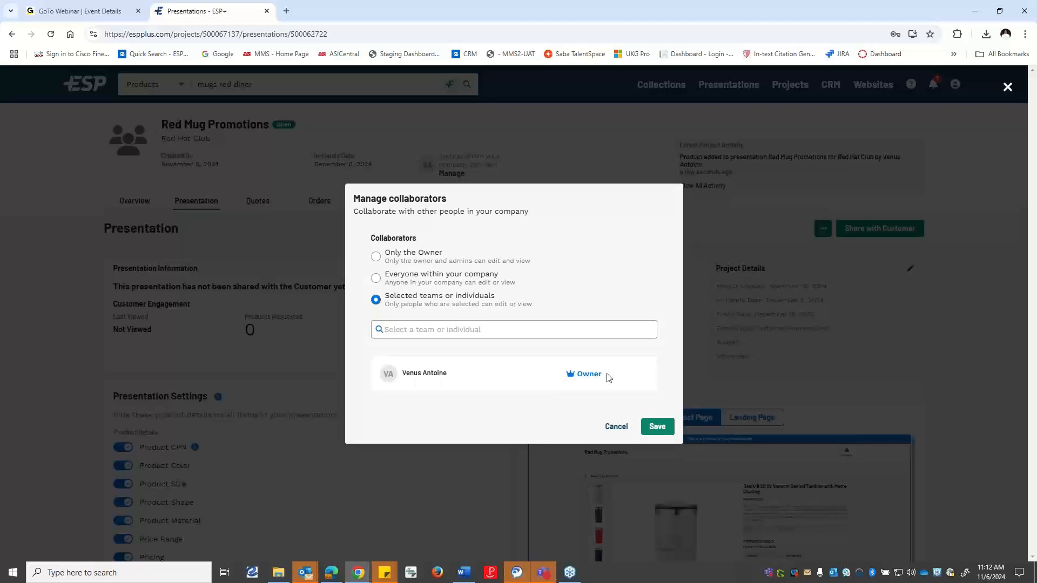
{"action": "left_click", "coordinate": [464, 335]}
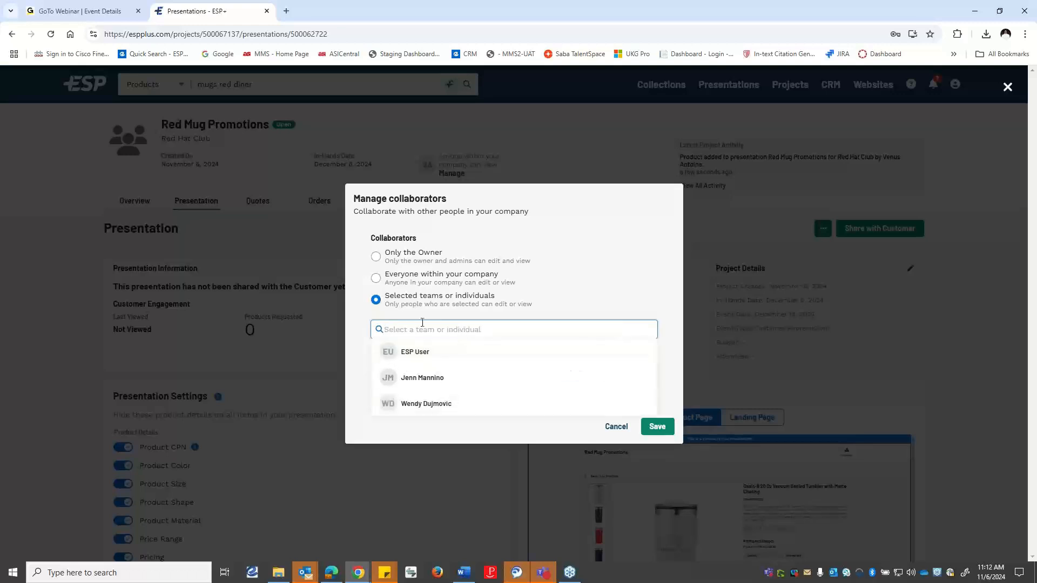
{"action": "left_click", "coordinate": [421, 409]}
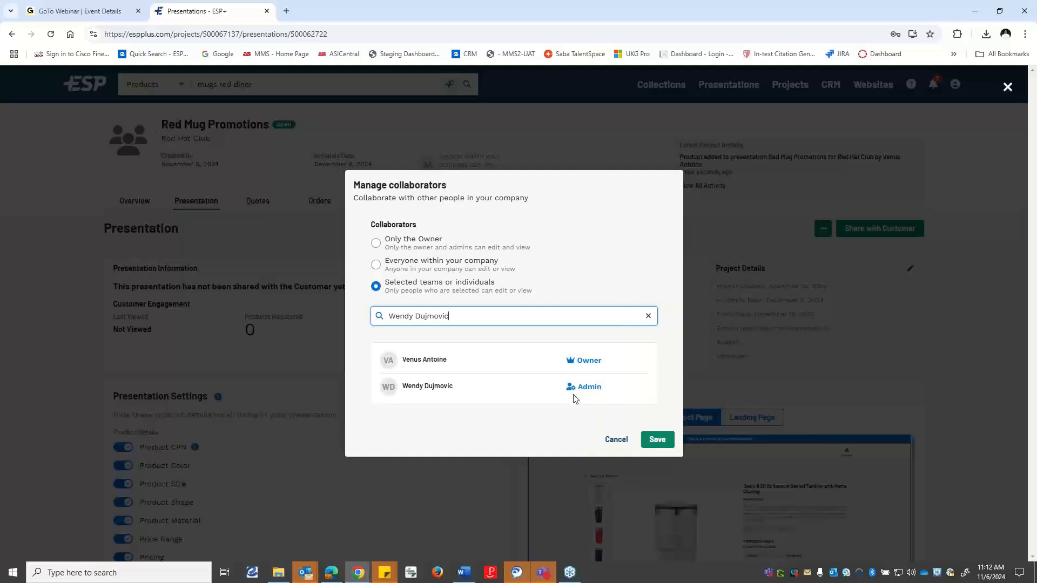
{"action": "left_click", "coordinate": [648, 315]}
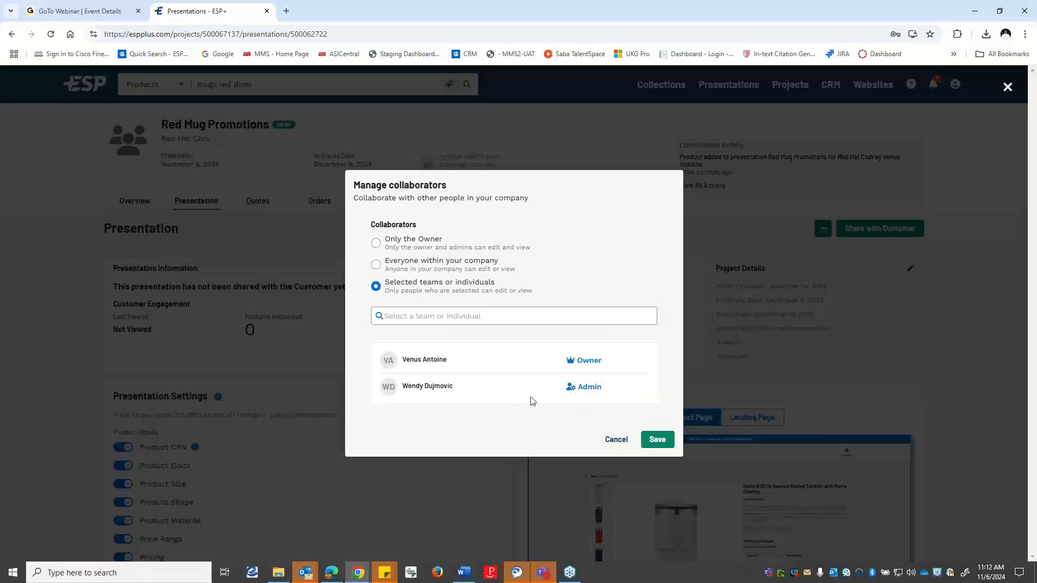
{"action": "left_click", "coordinate": [615, 439]}
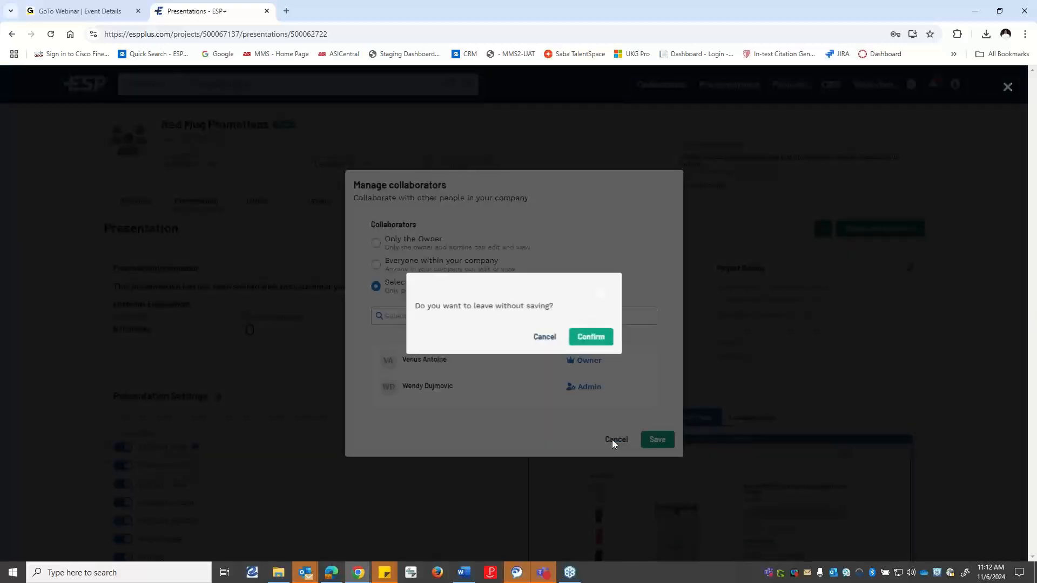
{"action": "left_click", "coordinate": [582, 339]}
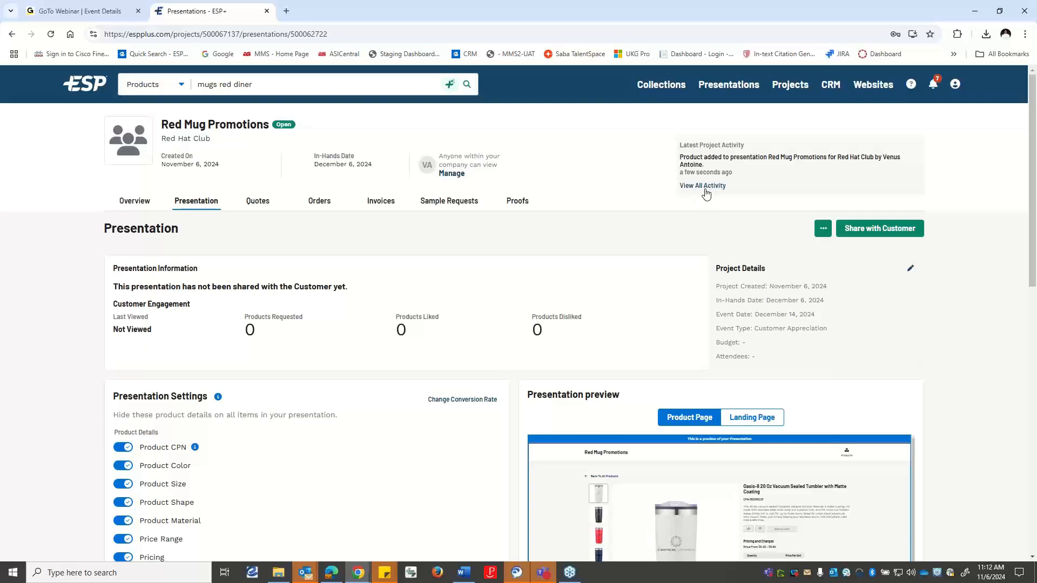
- Examine the explanation of the Presentation Settings and the currency choices for the conversion rate, leaving the rate dialog without saving
{"action": "scroll", "coordinate": [141, 260], "scroll_direction": "down", "scroll_amount": 1}
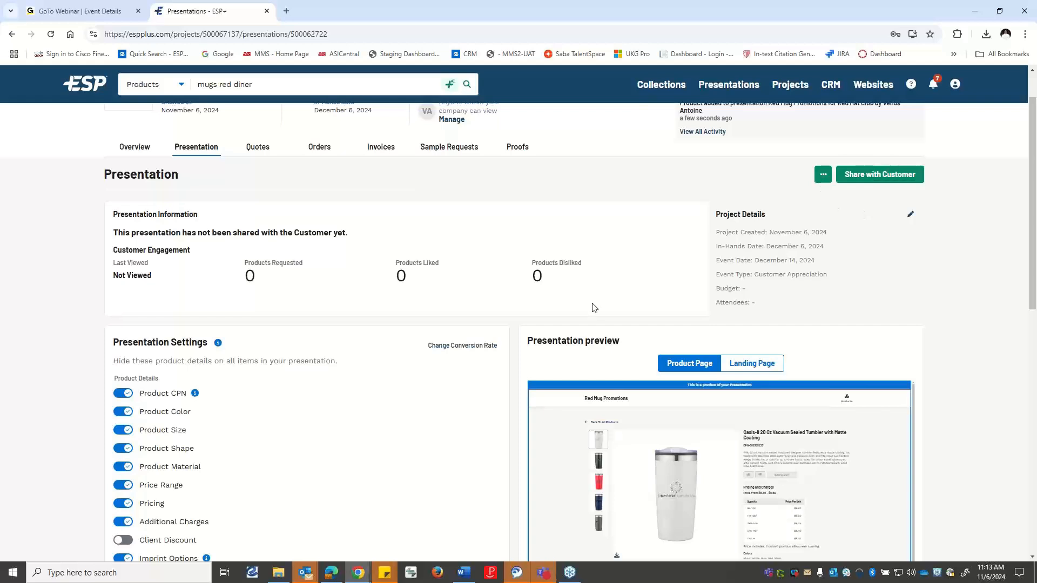
{"action": "scroll", "coordinate": [475, 336], "scroll_direction": "down", "scroll_amount": 2}
{"action": "scroll", "coordinate": [475, 336], "scroll_direction": "down", "scroll_amount": 1}
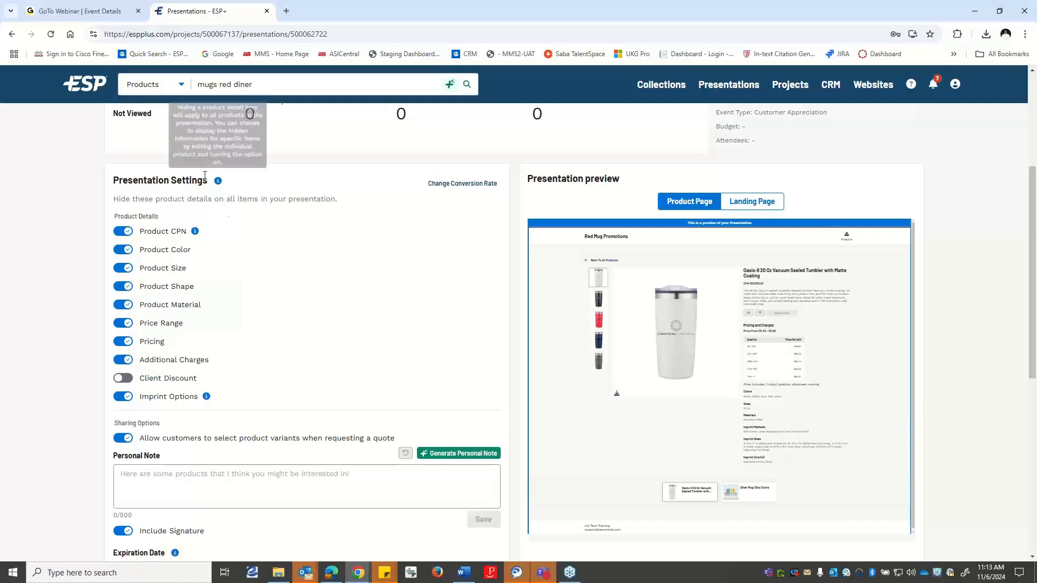
{"action": "mouse_move", "coordinate": [217, 180]}
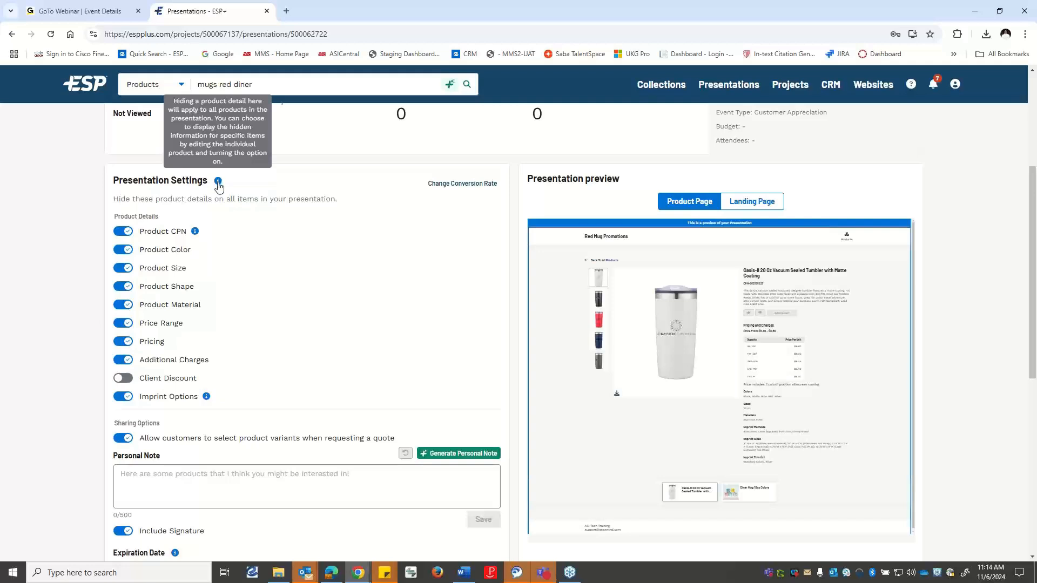
{"action": "left_click", "coordinate": [468, 185]}
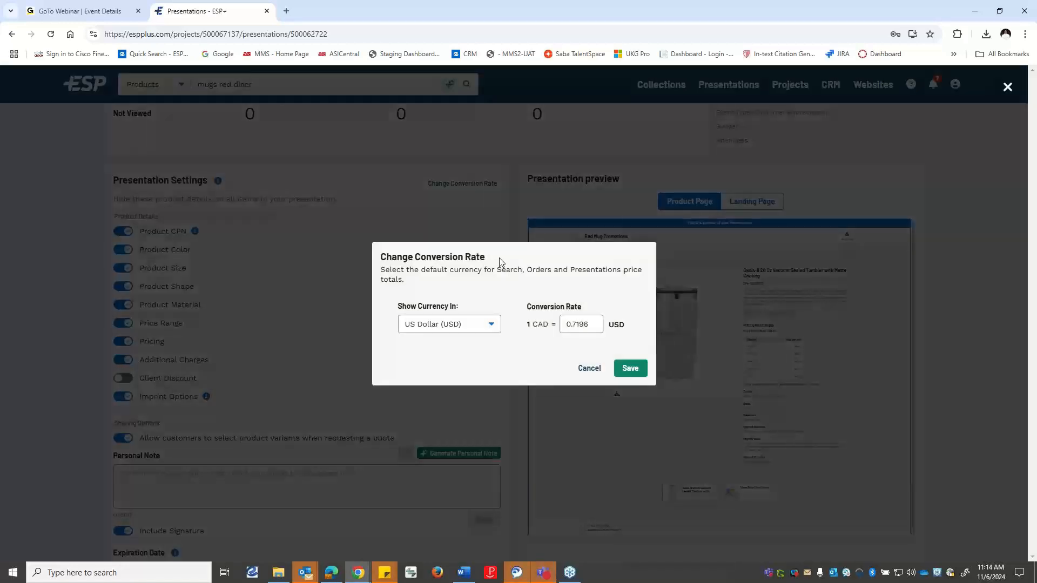
{"action": "left_click", "coordinate": [485, 324]}
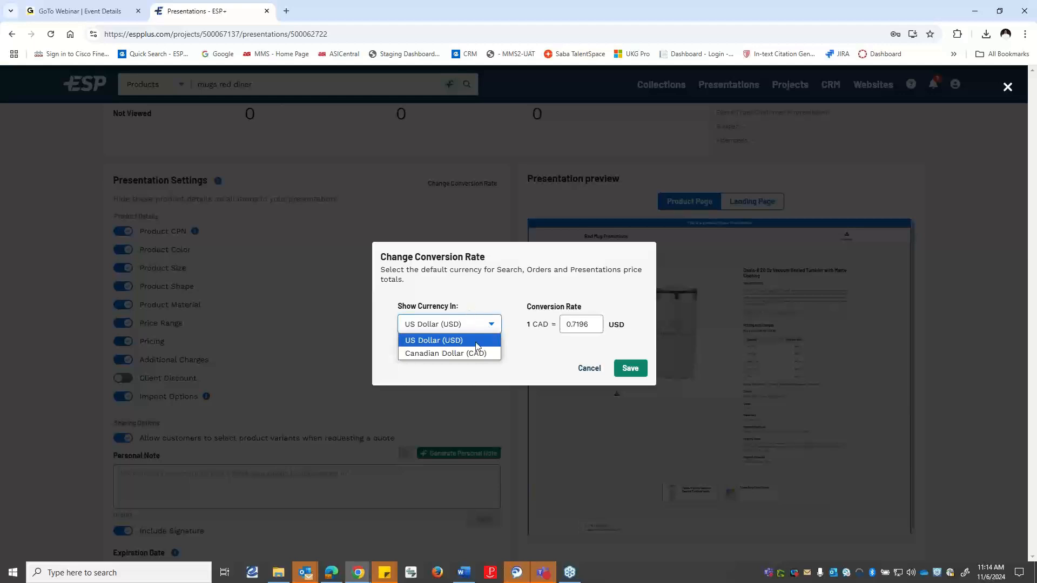
{"action": "left_click", "coordinate": [474, 302]}
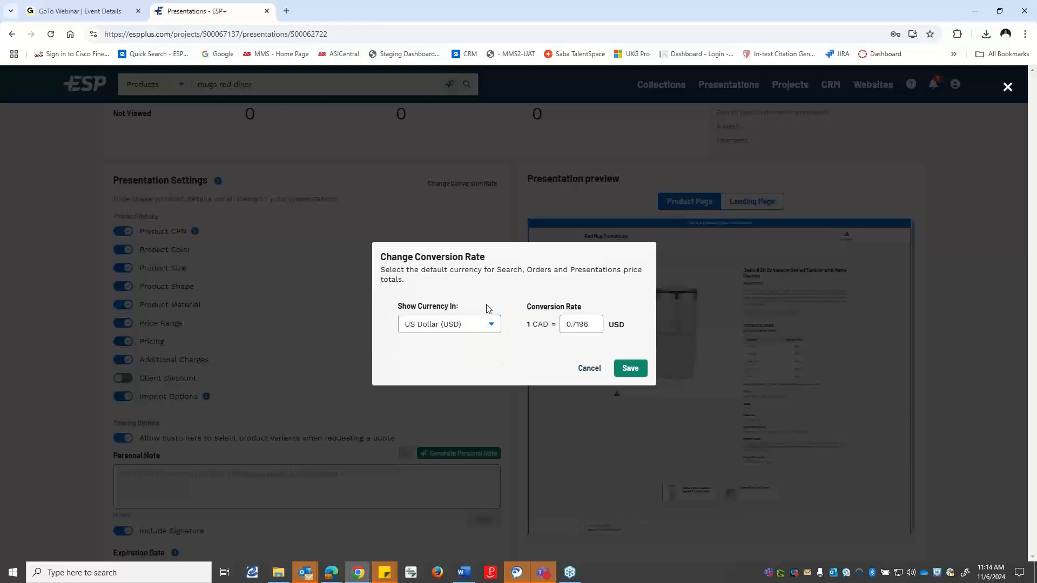
{"action": "left_click", "coordinate": [588, 368]}
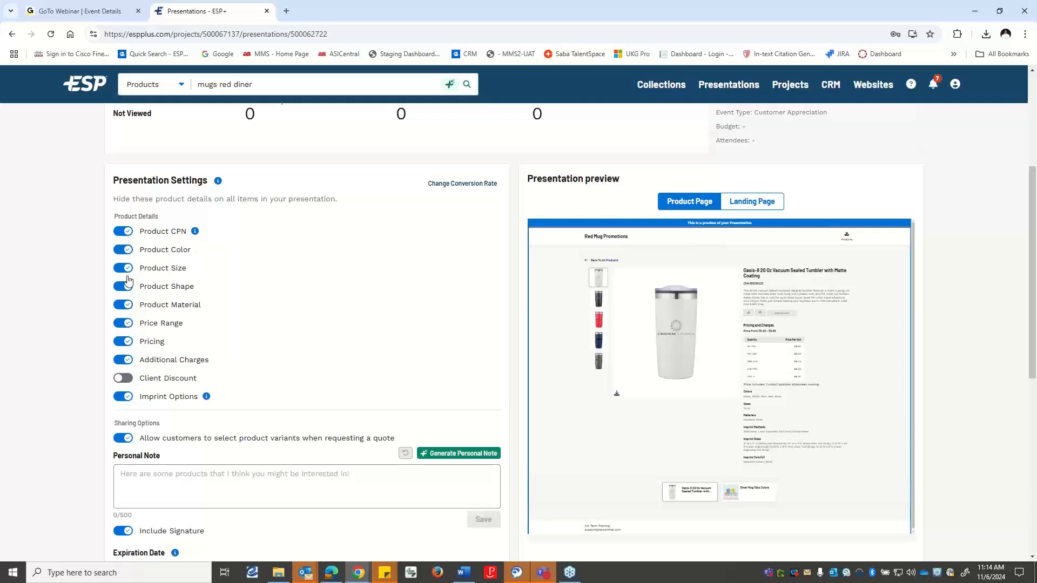
- Hide the Product CPN on all items in the presentation
{"action": "left_click", "coordinate": [128, 232]}
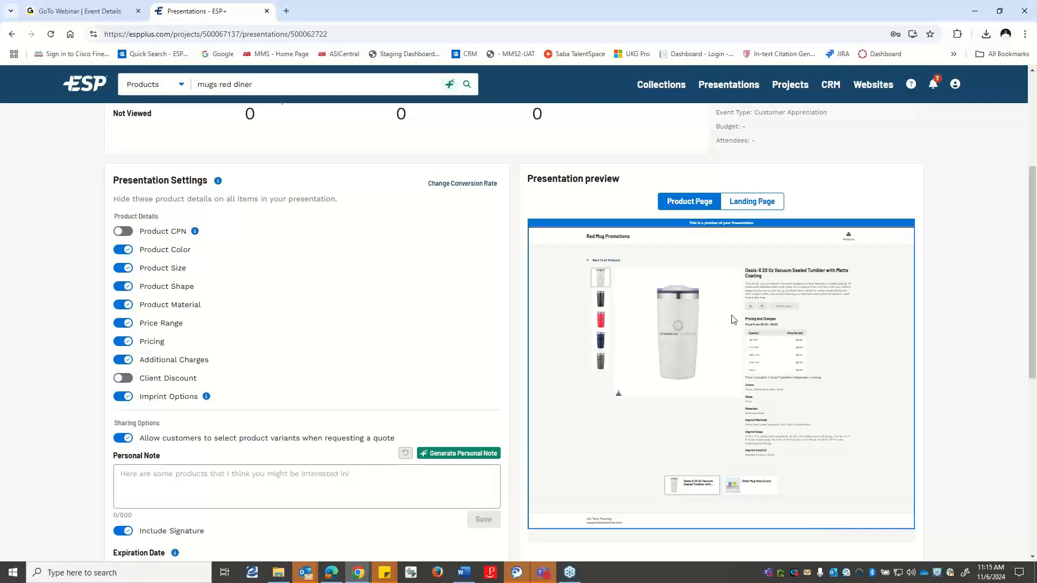
- Show the Product CPN again on all items in the presentation
{"action": "left_click", "coordinate": [123, 232]}
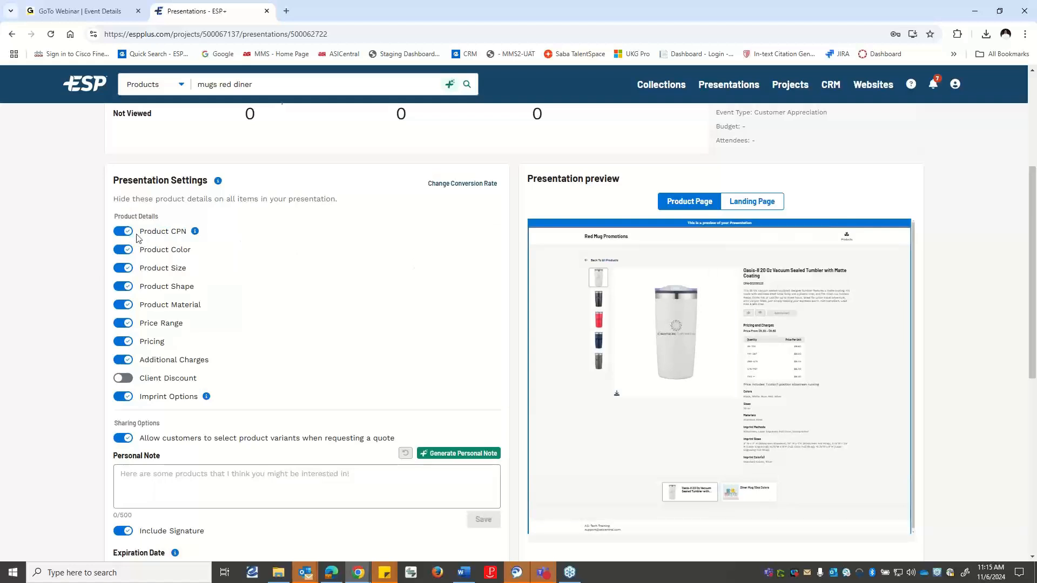
- Try hiding the Product Shape and the Pricing on all items, and restore both details
{"action": "left_click", "coordinate": [123, 287]}
{"action": "left_click", "coordinate": [124, 286]}
{"action": "left_click", "coordinate": [124, 343]}
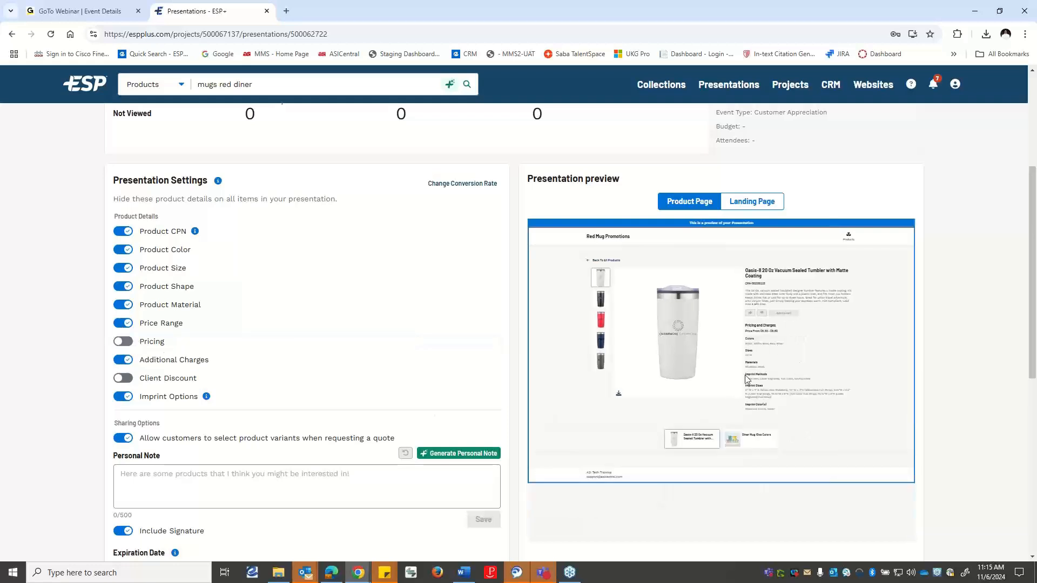
{"action": "left_click", "coordinate": [125, 343]}
{"action": "left_click", "coordinate": [125, 344]}
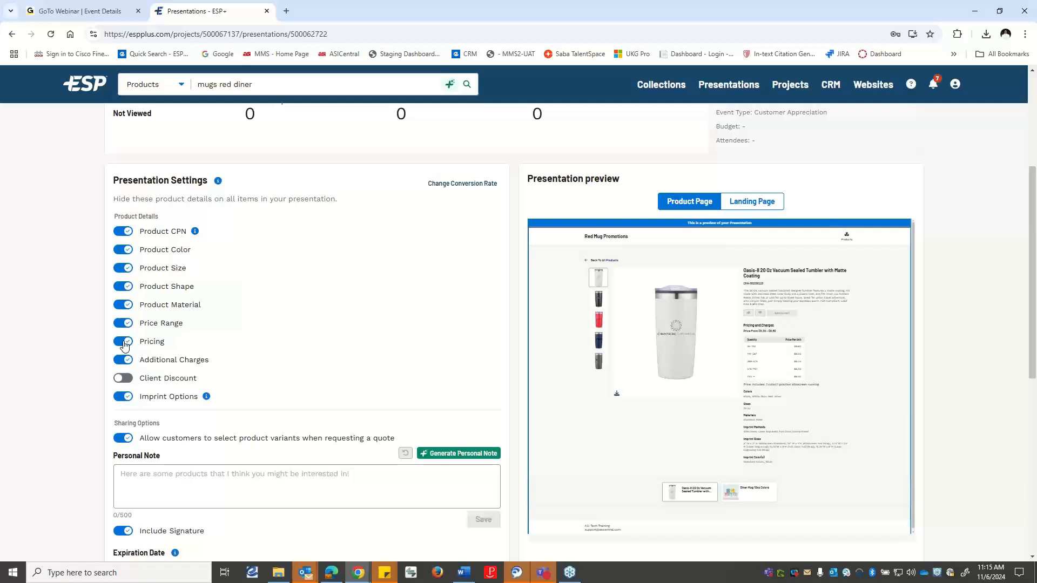
- Hide the Price Range and show the Client Discount on all items in the presentation
{"action": "left_click", "coordinate": [128, 325]}
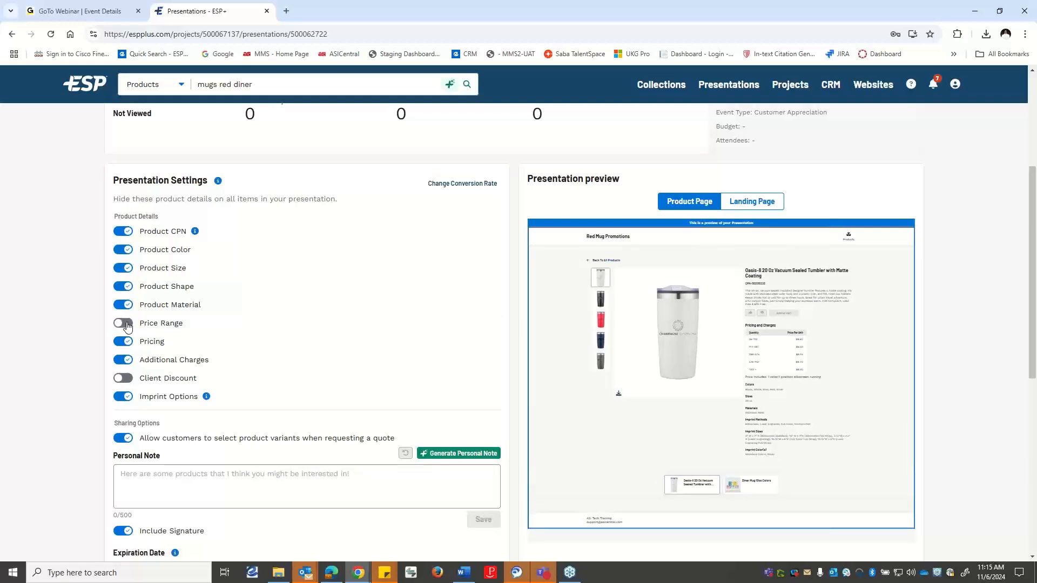
{"action": "scroll", "coordinate": [127, 325], "scroll_direction": "down", "scroll_amount": 2}
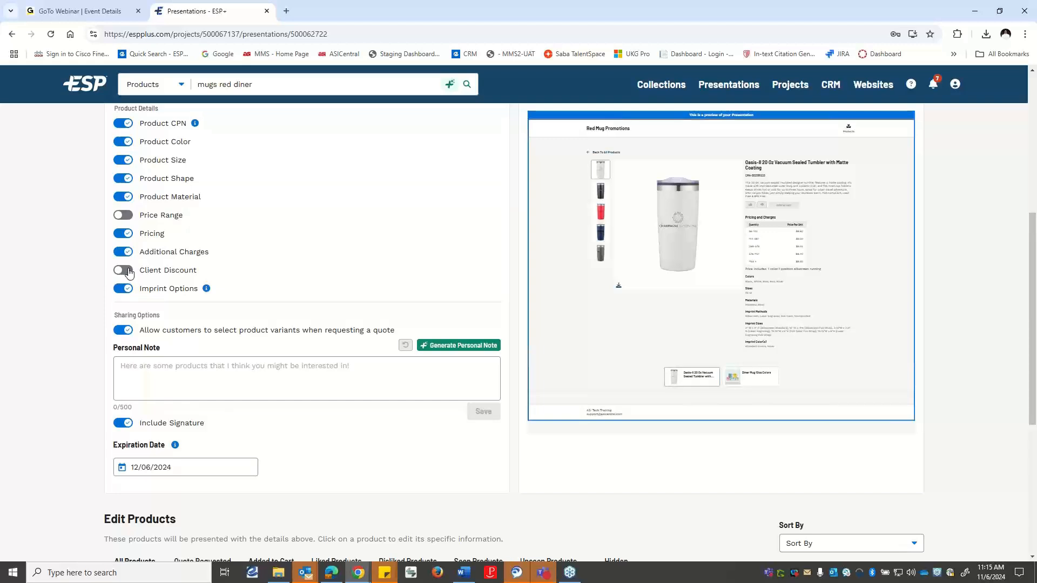
{"action": "left_click", "coordinate": [128, 271]}
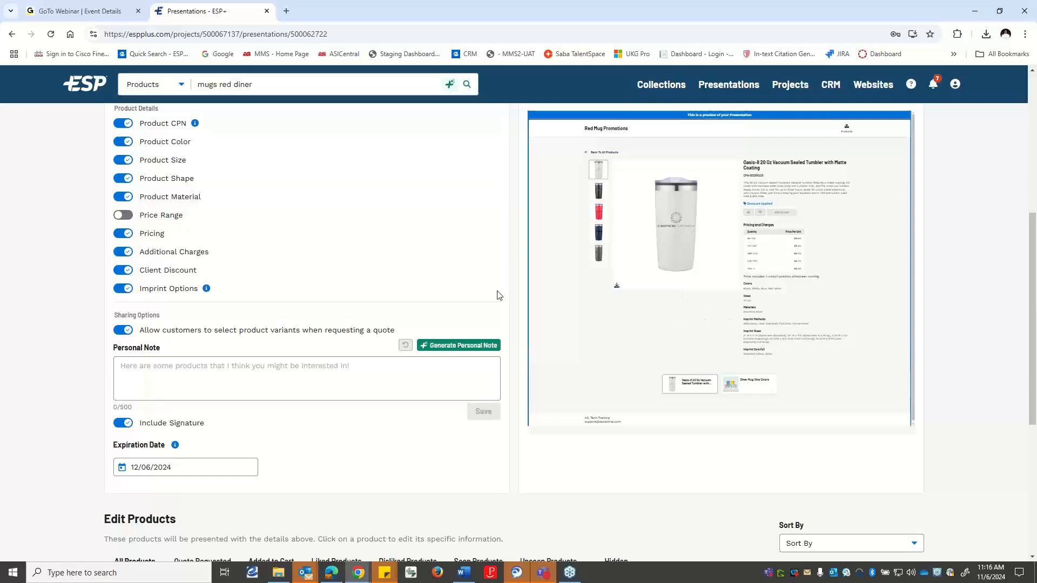
- Try generating a personal note for the presentation, and revert the note to empty
{"action": "scroll", "coordinate": [117, 295], "scroll_direction": "down", "scroll_amount": 1}
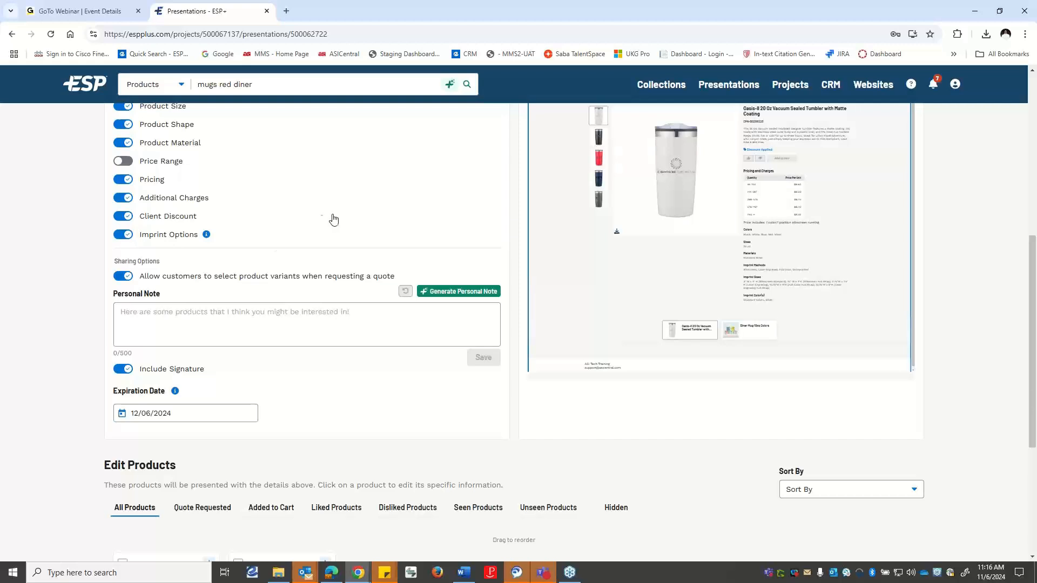
{"action": "scroll", "coordinate": [333, 218], "scroll_direction": "down", "scroll_amount": 1}
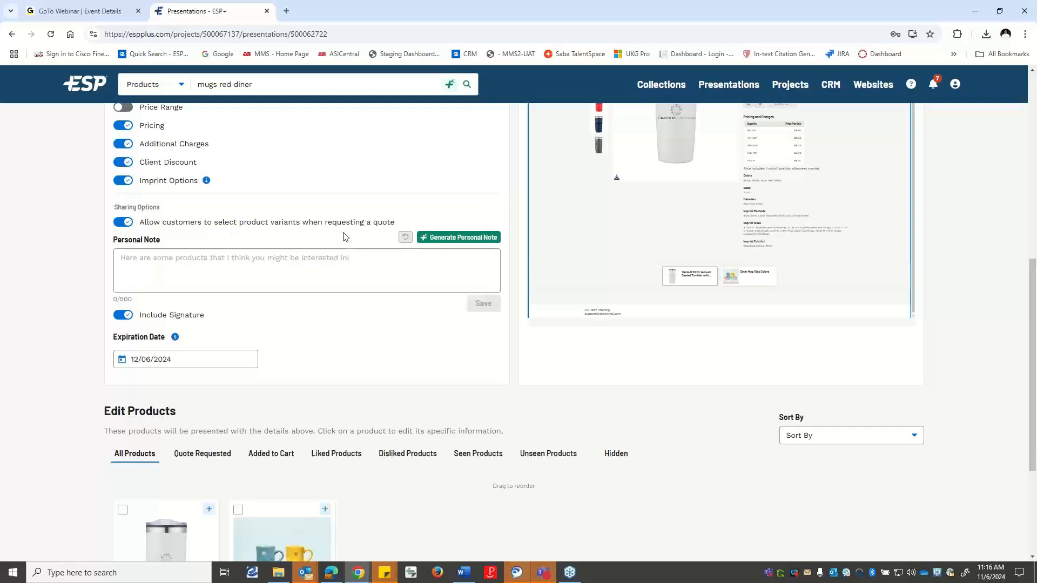
{"action": "scroll", "coordinate": [303, 241], "scroll_direction": "up", "scroll_amount": 2}
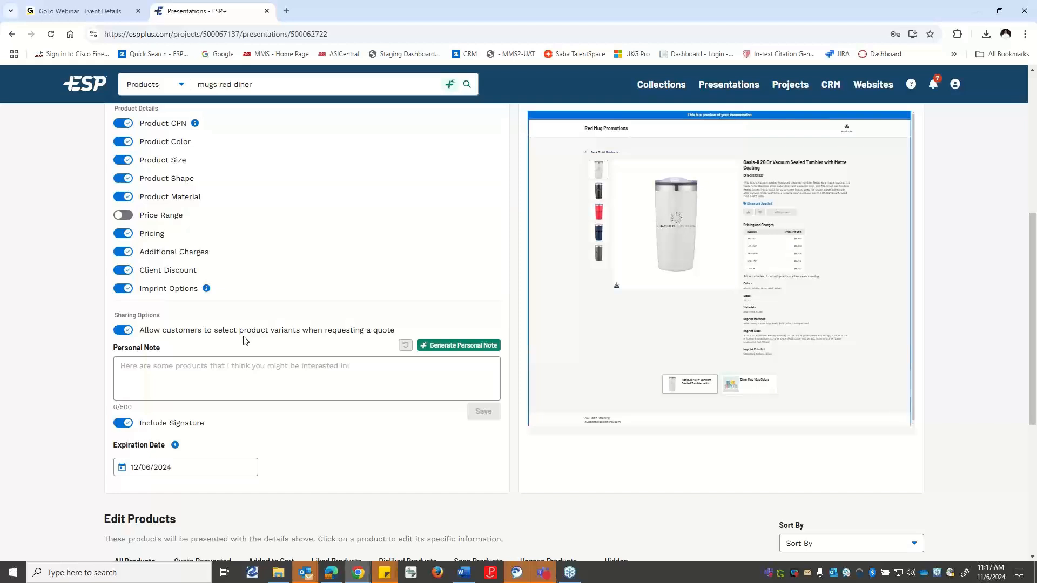
{"action": "scroll", "coordinate": [244, 340], "scroll_direction": "down", "scroll_amount": 1}
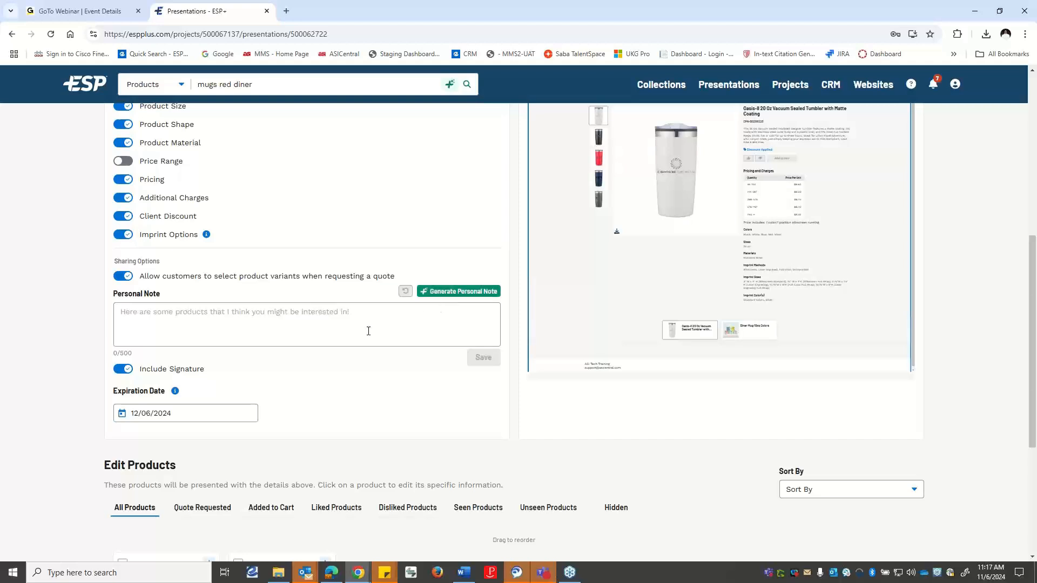
{"action": "left_click", "coordinate": [432, 292]}
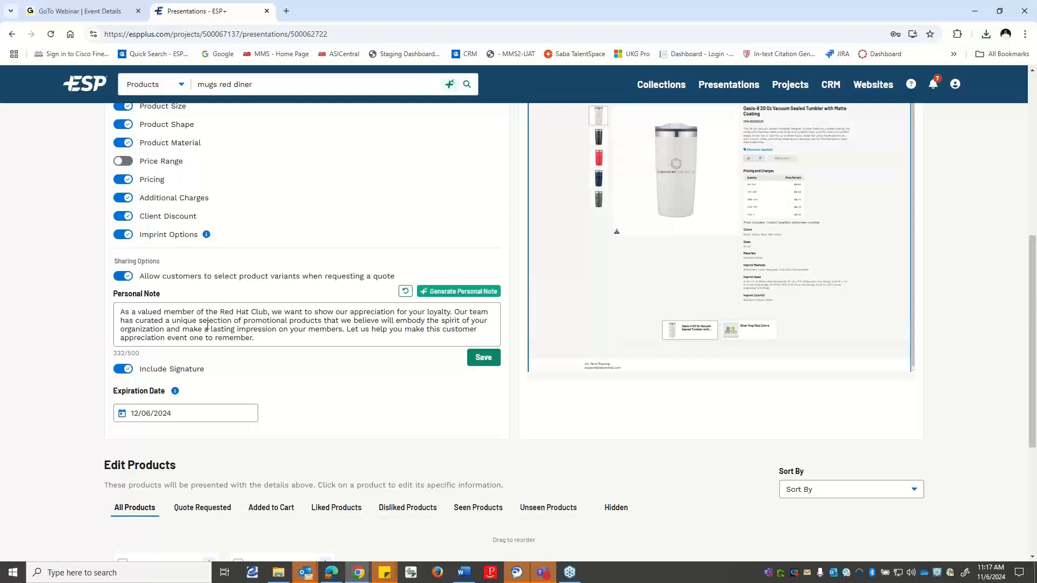
{"action": "left_click", "coordinate": [405, 292]}
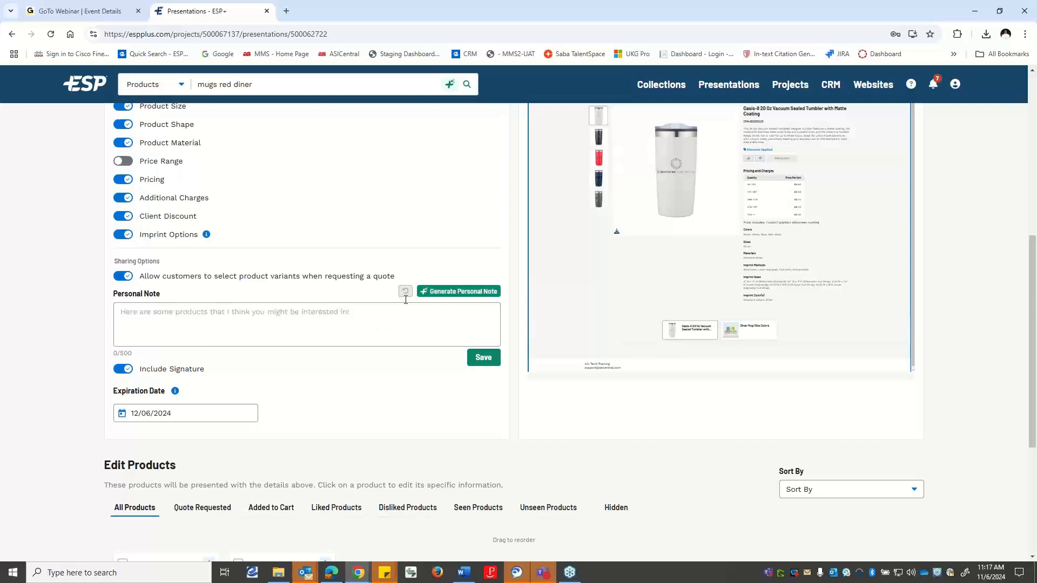
- Generate a new personal note for the Red Hat Club, regenerate it twice for different wording, and save it
{"action": "left_click", "coordinate": [453, 291]}
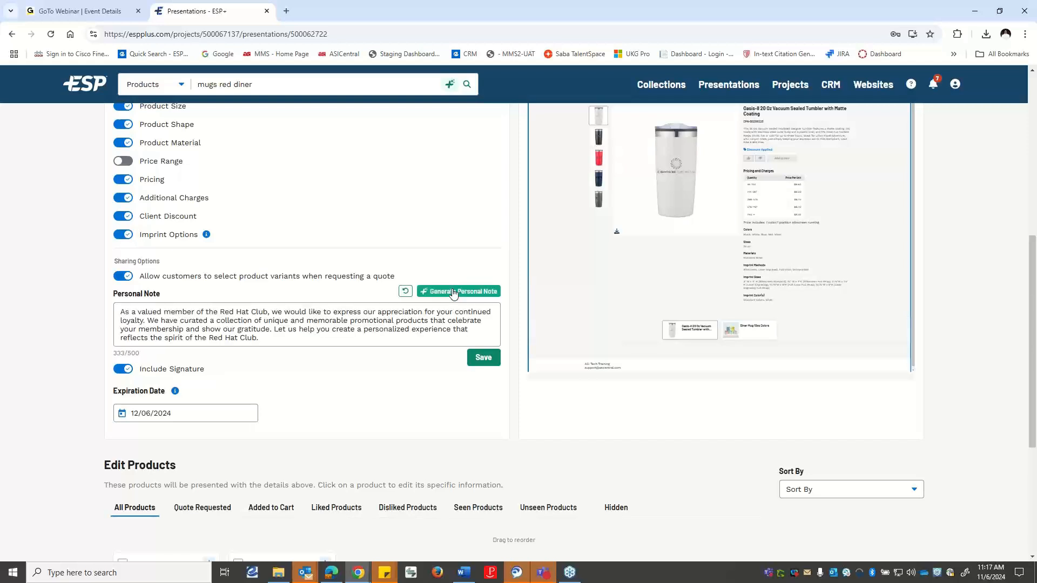
{"action": "left_click", "coordinate": [448, 292]}
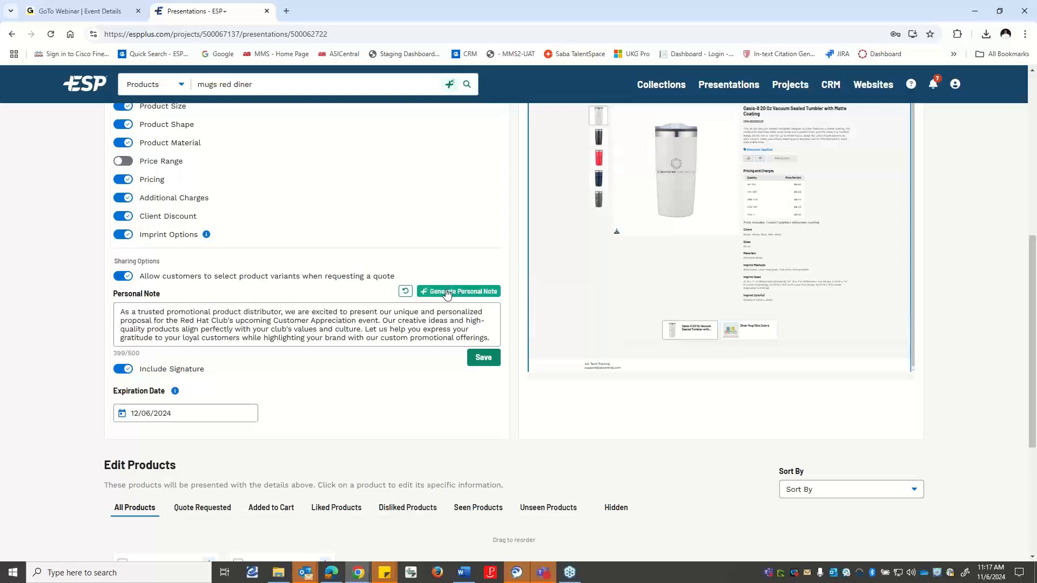
{"action": "left_click", "coordinate": [446, 292]}
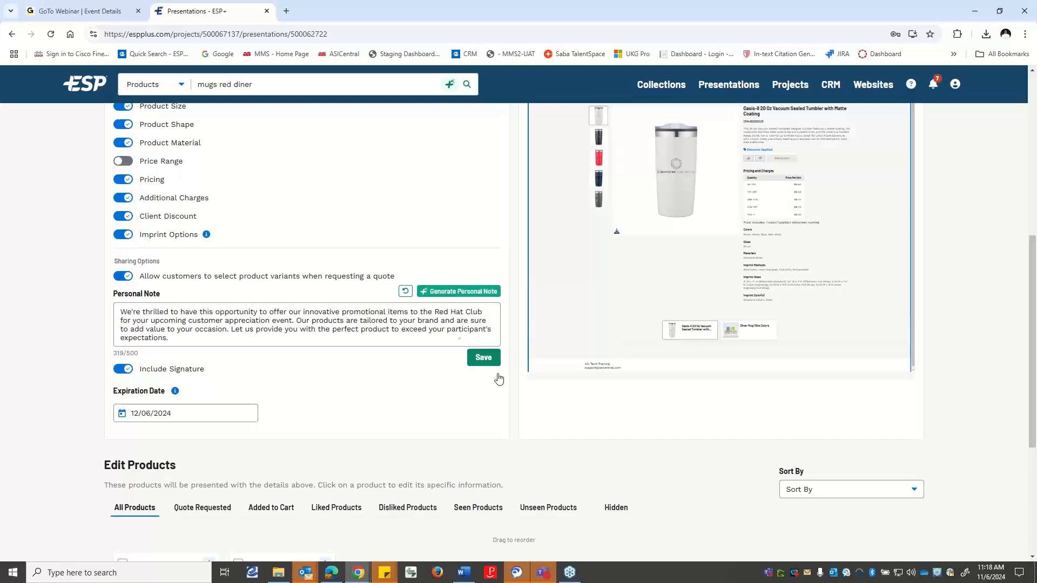
{"action": "left_click", "coordinate": [486, 358]}
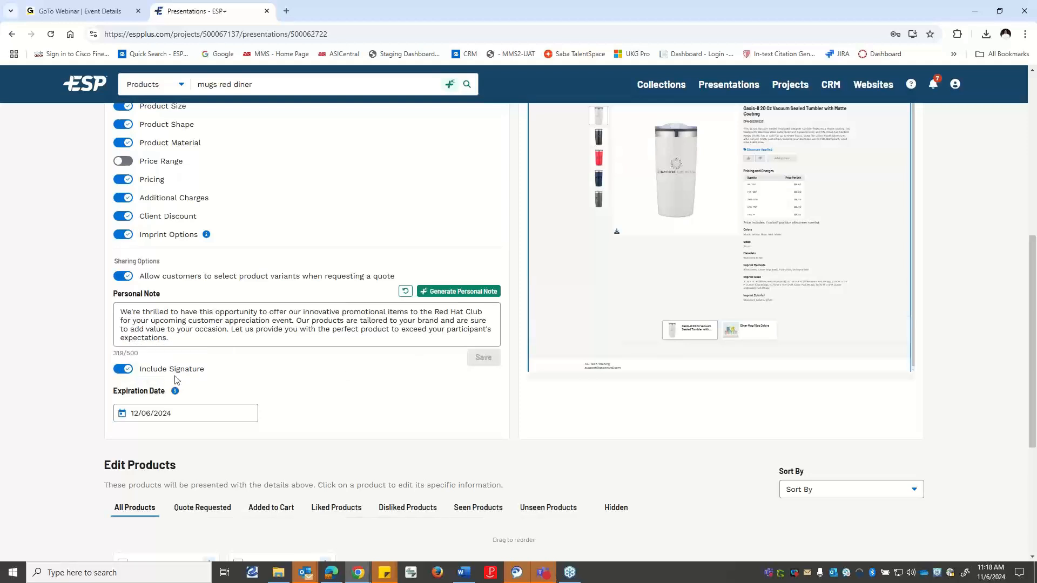
- Preview the presentation's landing page with the personal note, and return to the product page preview
{"action": "scroll", "coordinate": [236, 378], "scroll_direction": "down", "scroll_amount": 1}
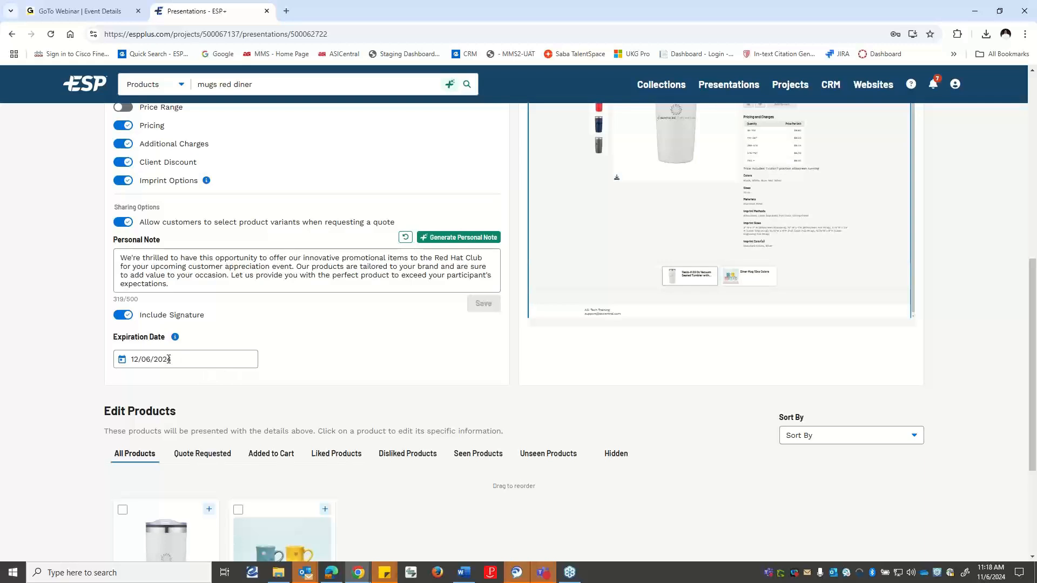
{"action": "scroll", "coordinate": [213, 352], "scroll_direction": "up", "scroll_amount": 3}
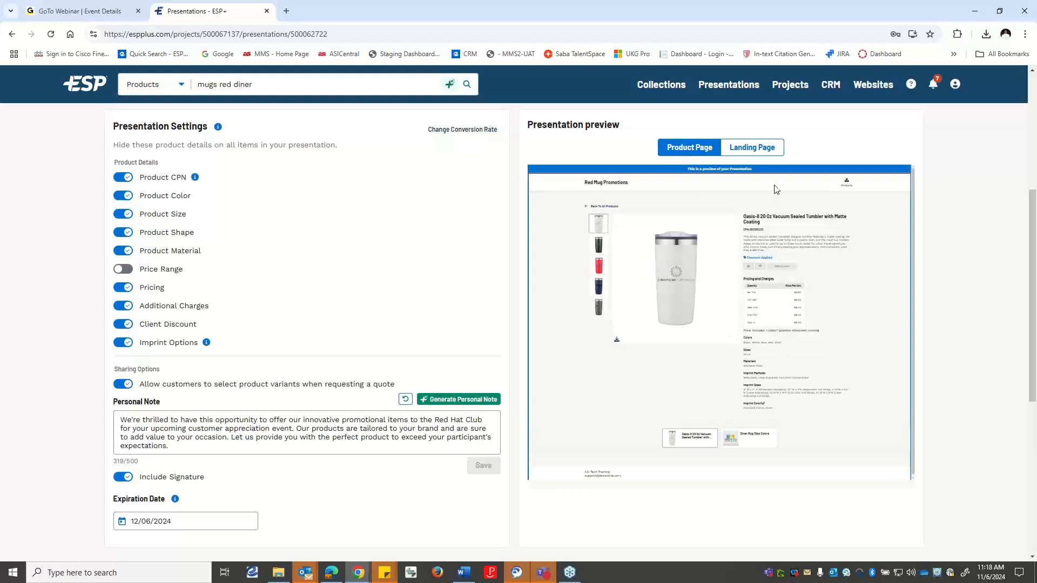
{"action": "left_click", "coordinate": [756, 147]}
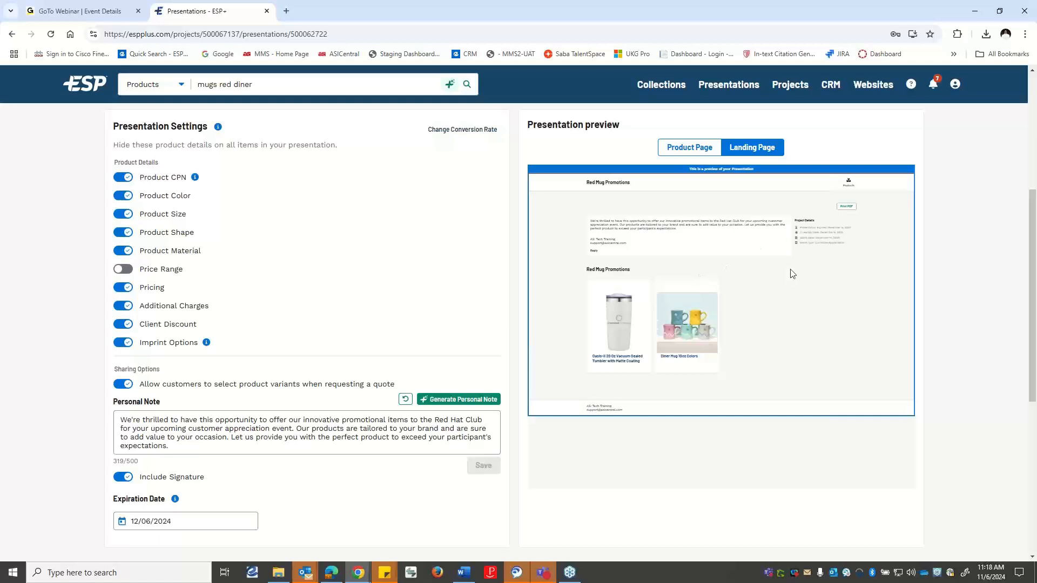
{"action": "left_click", "coordinate": [708, 151]}
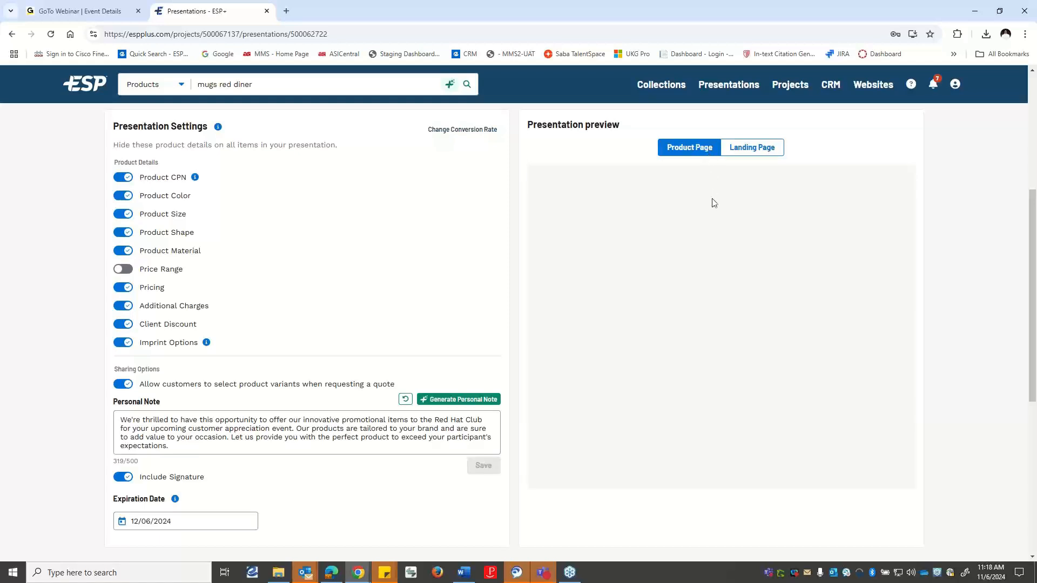
- Examine the sorting options for the presentation's products, leaving the sort order unset
{"action": "scroll", "coordinate": [567, 296], "scroll_direction": "down", "scroll_amount": 3}
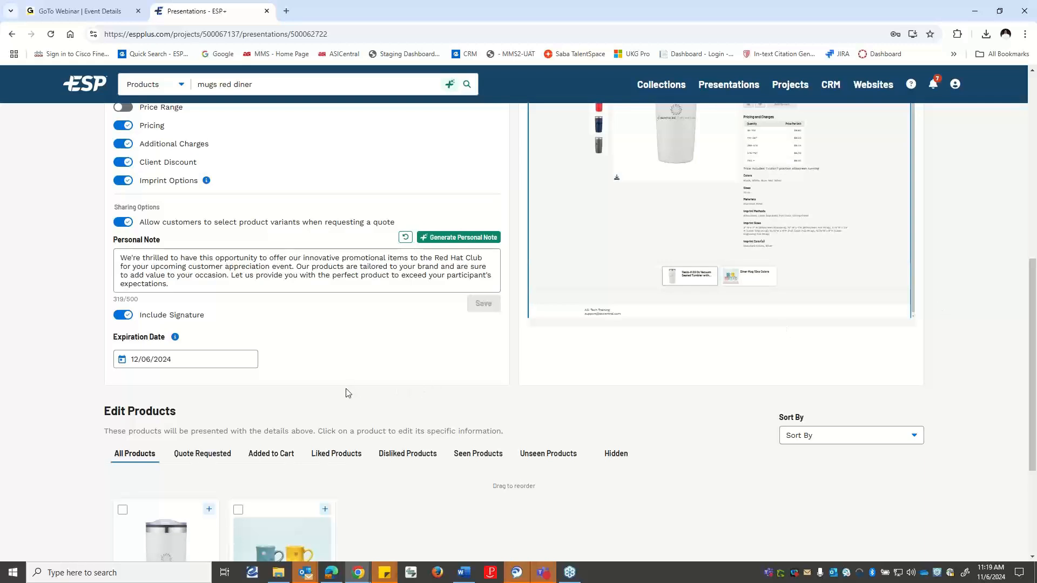
{"action": "scroll", "coordinate": [335, 399], "scroll_direction": "down", "scroll_amount": 2}
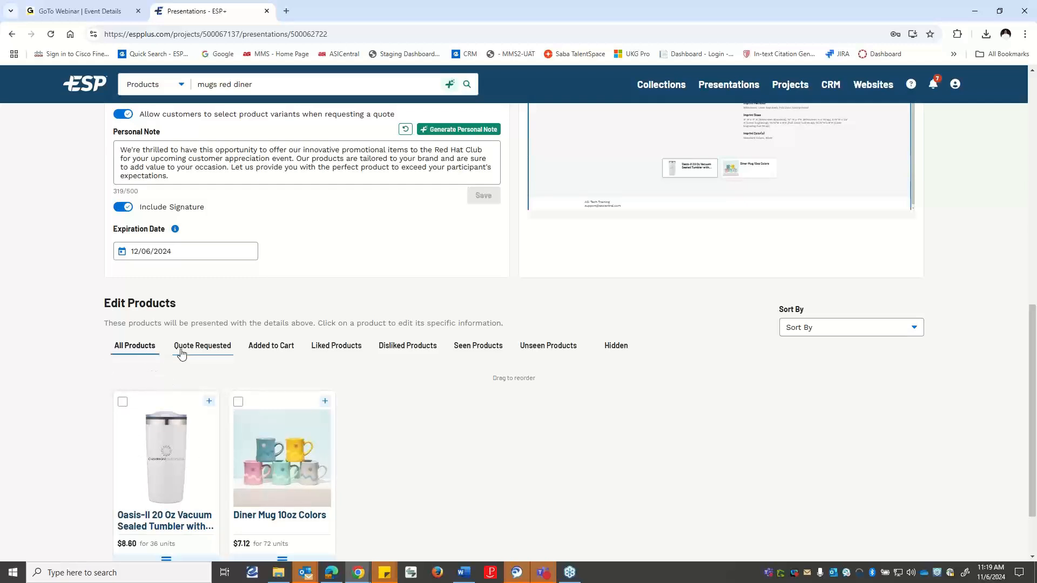
{"action": "left_click", "coordinate": [830, 331]}
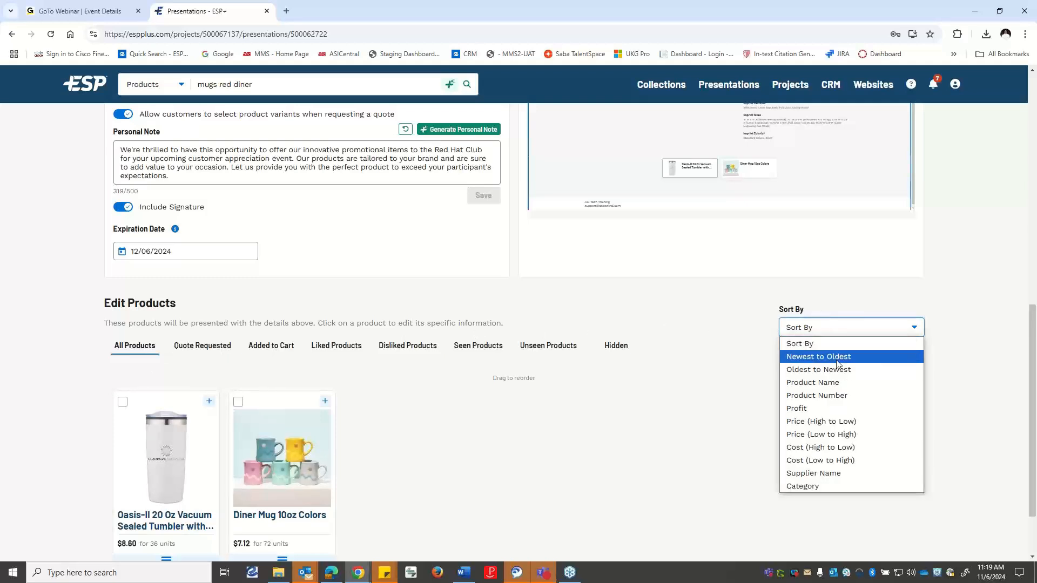
{"action": "left_click", "coordinate": [834, 304]}
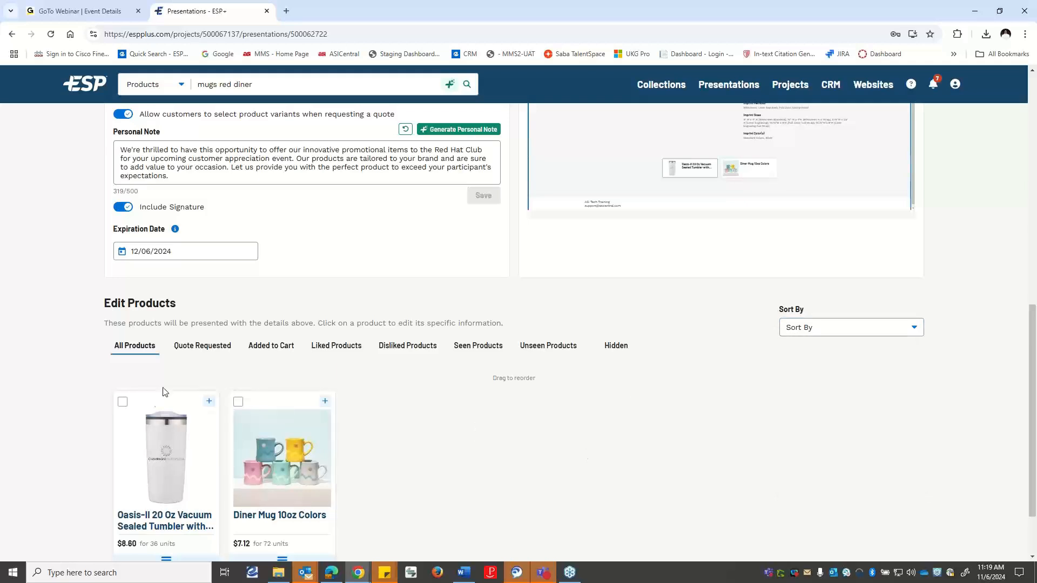
- Review the products by customer activity, from Quote Requested through Unseen Products, and return to the list of all products
{"action": "scroll", "coordinate": [150, 439], "scroll_direction": "down", "scroll_amount": 1}
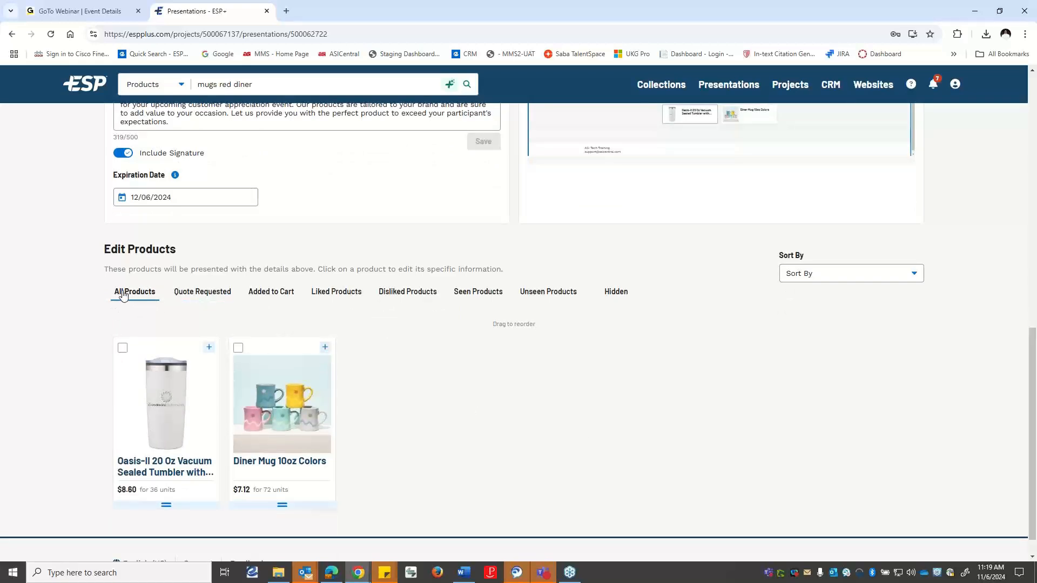
{"action": "left_click", "coordinate": [205, 293]}
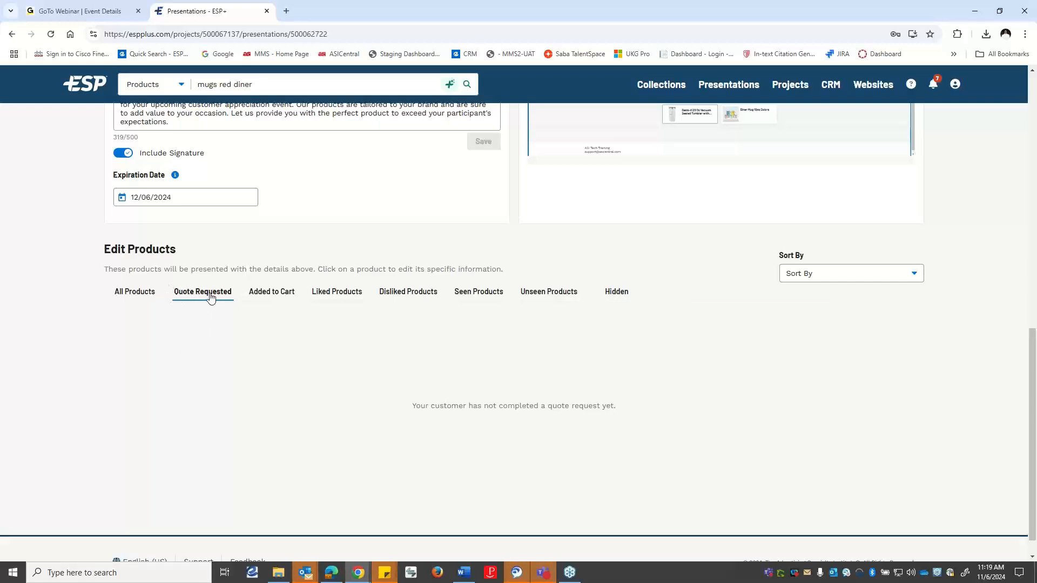
{"action": "left_click", "coordinate": [272, 293]}
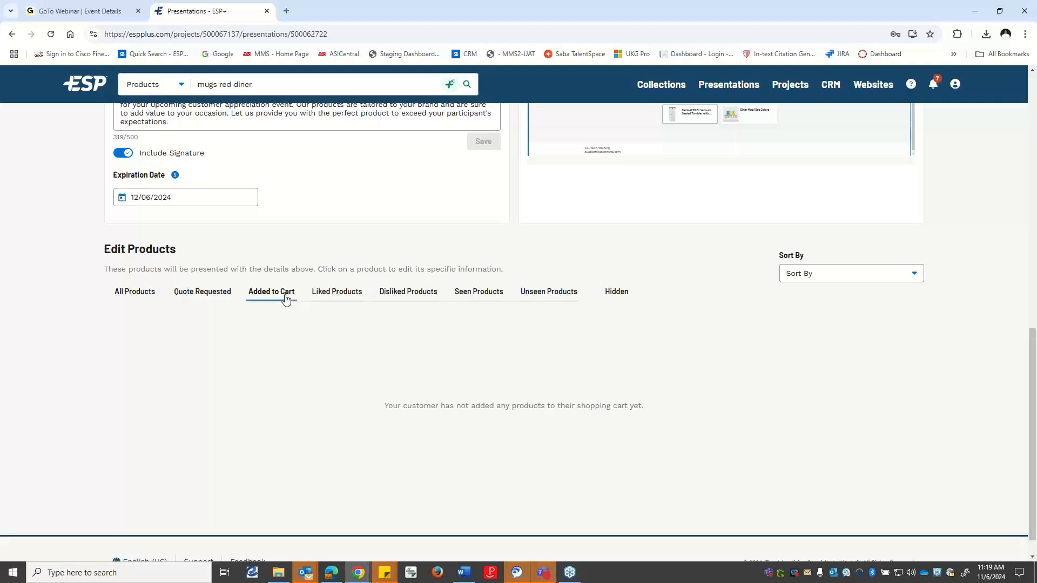
{"action": "left_click", "coordinate": [328, 294]}
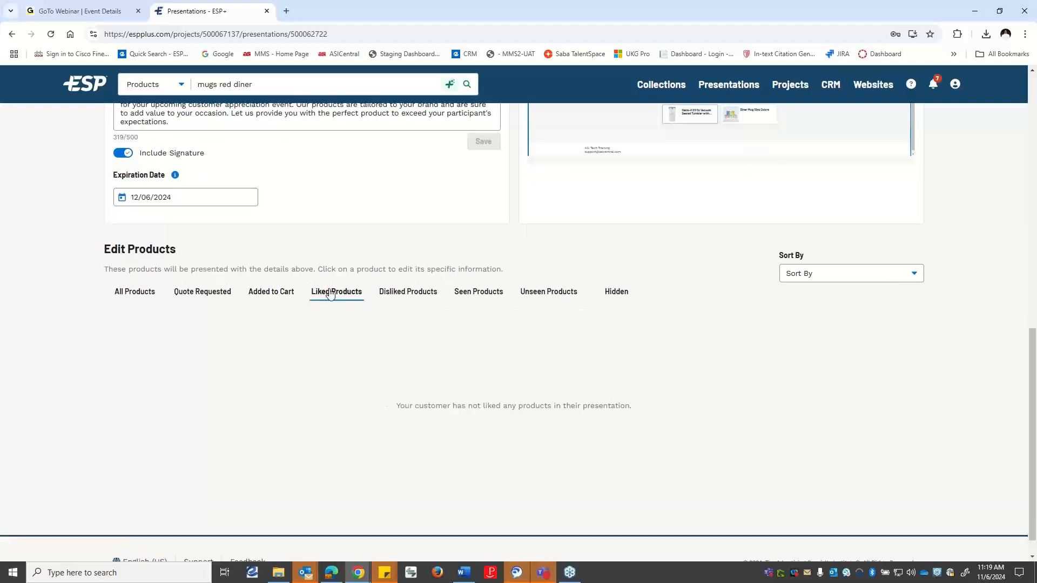
{"action": "left_click", "coordinate": [409, 294]}
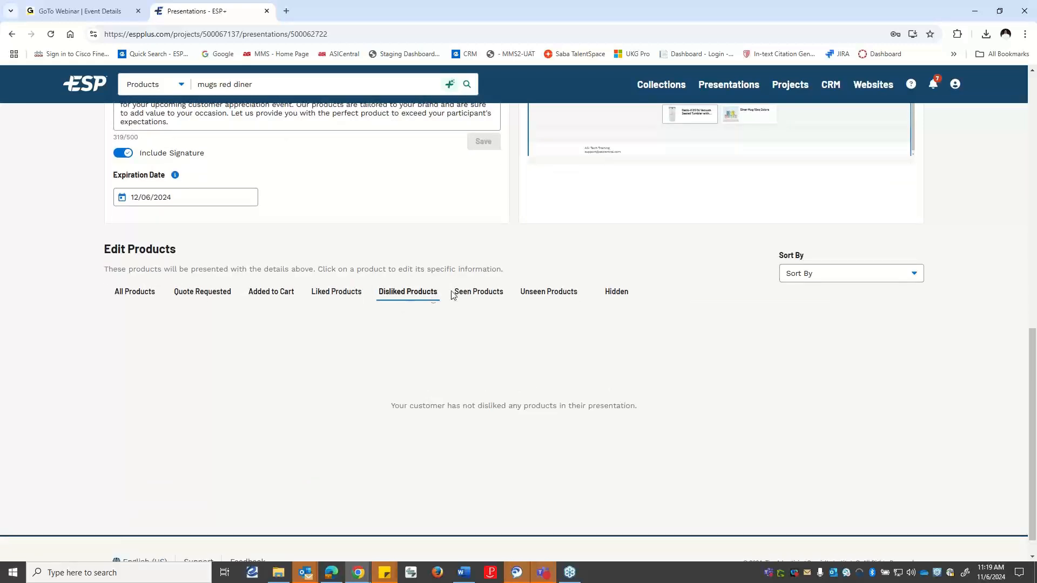
{"action": "left_click", "coordinate": [480, 295]}
{"action": "left_click", "coordinate": [554, 293]}
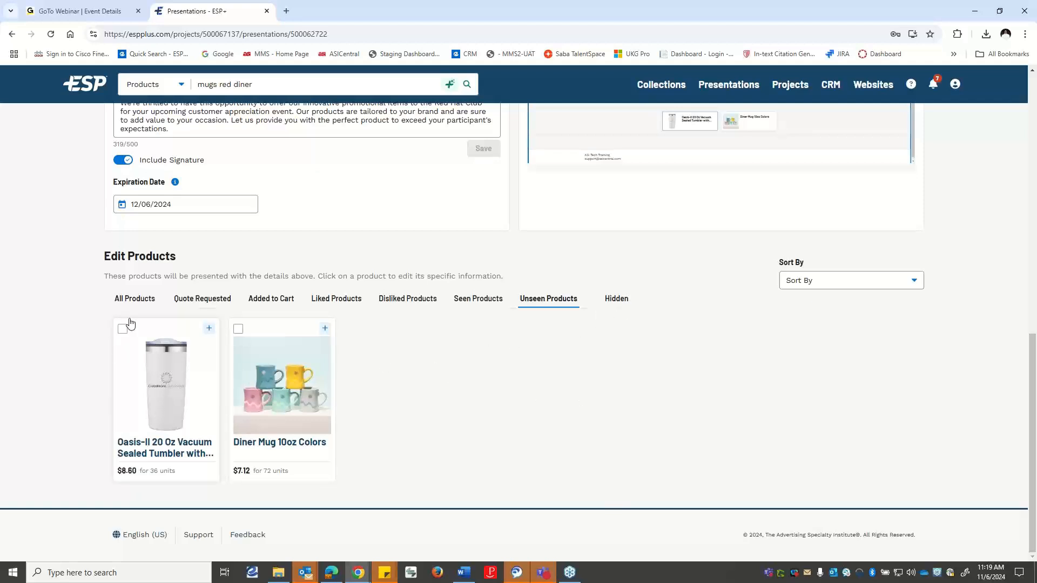
{"action": "left_click", "coordinate": [137, 300]}
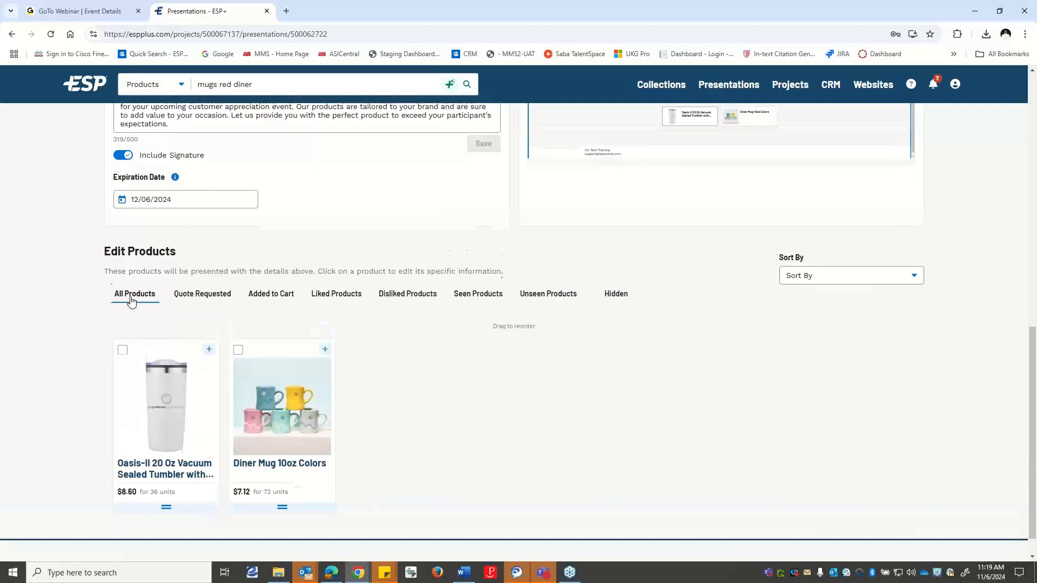
- Select the Oasis-II 20 Oz tumbler to examine the actions available for it, and clear the selection
{"action": "scroll", "coordinate": [140, 324], "scroll_direction": "down", "scroll_amount": 1}
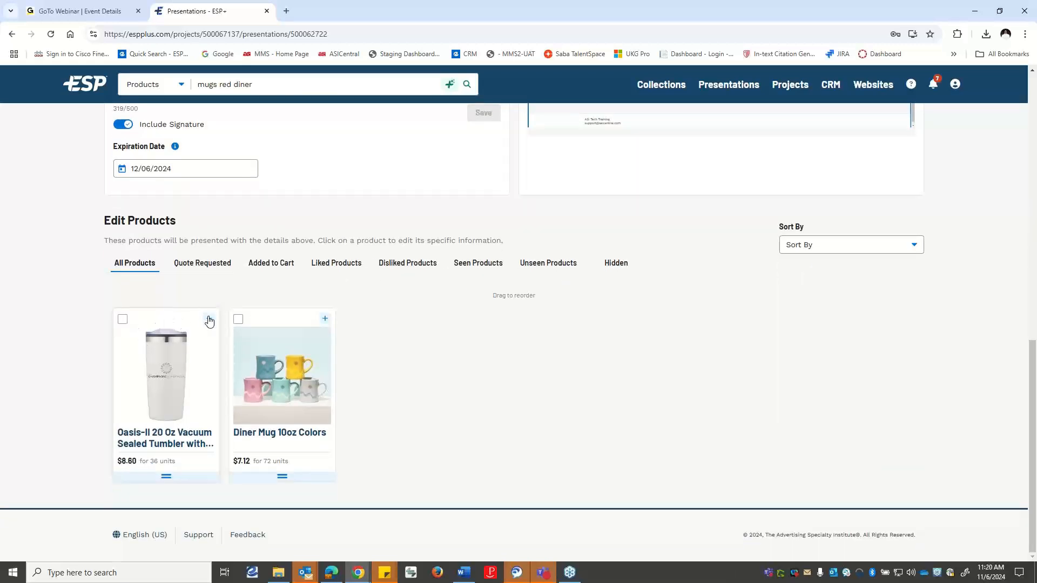
{"action": "left_click", "coordinate": [123, 320]}
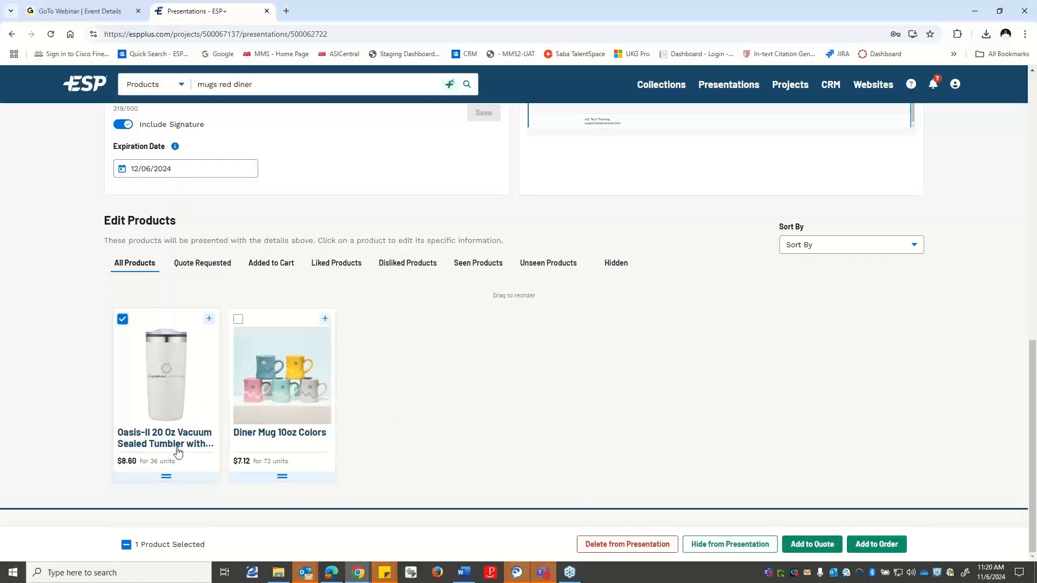
{"action": "left_click", "coordinate": [123, 320]}
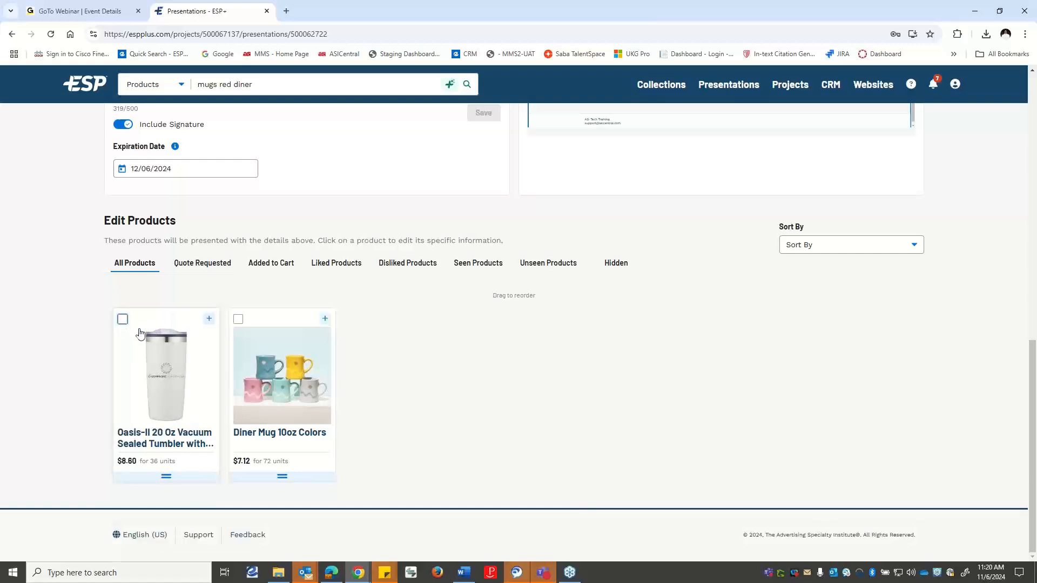
{"action": "left_click", "coordinate": [210, 319]}
- Reorder the presentation's products so that the Diner Mug 10oz Colors comes before the Oasis-II 20 Oz tumbler
{"action": "left_click_drag", "start_coordinate": [281, 473], "coordinate": [169, 452]}
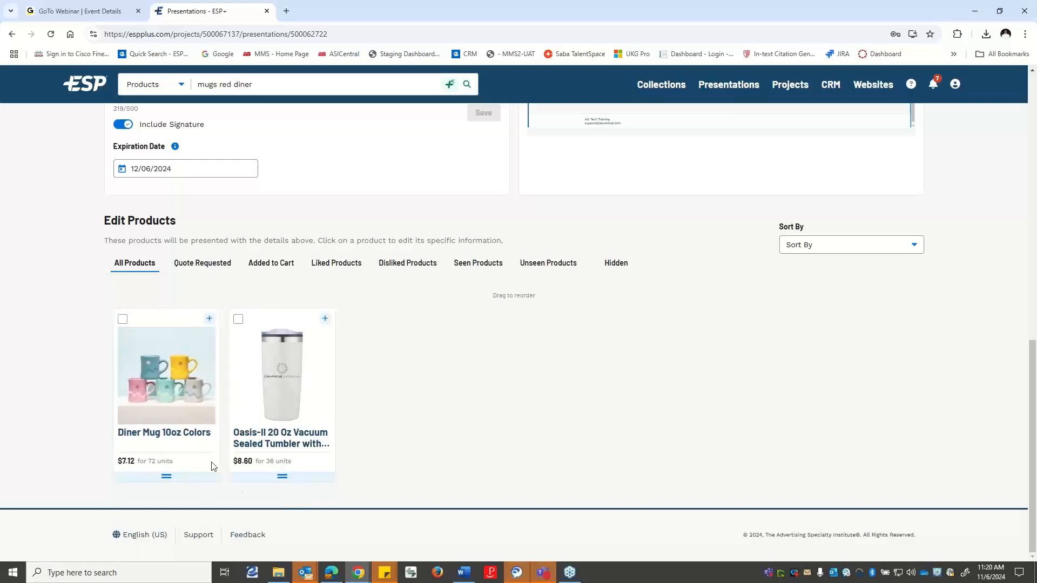
- Reorder the presentation's products so that the Oasis-II 20 Oz tumbler comes before the Diner Mug 10oz Colors
{"action": "left_click_drag", "start_coordinate": [266, 475], "coordinate": [167, 452]}
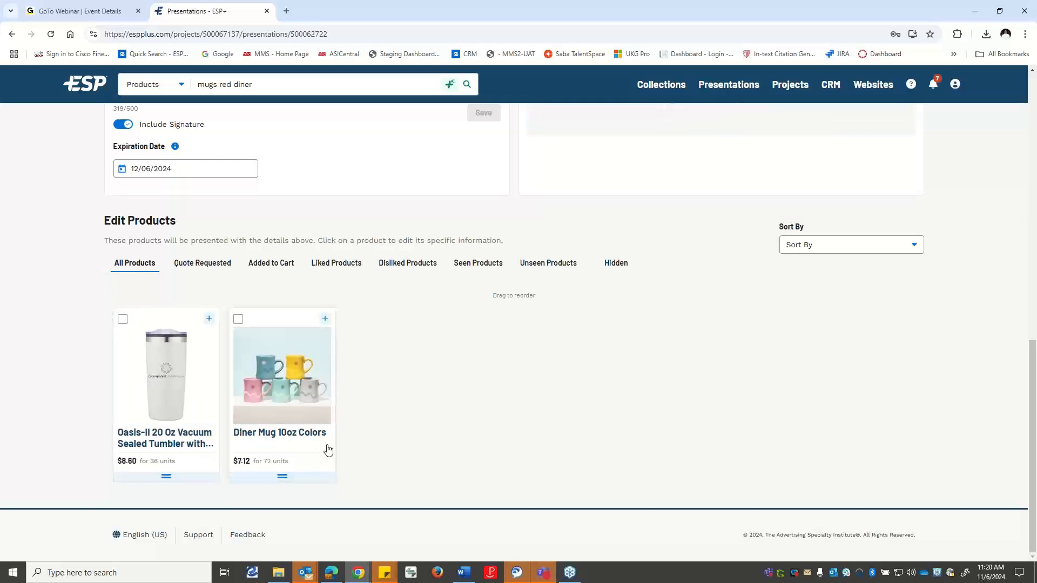
- Open the printable PDF version of the Red Mug Promotions presentation
{"action": "scroll", "coordinate": [442, 449], "scroll_direction": "up", "scroll_amount": 2}
{"action": "scroll", "coordinate": [440, 450], "scroll_direction": "up", "scroll_amount": 3}
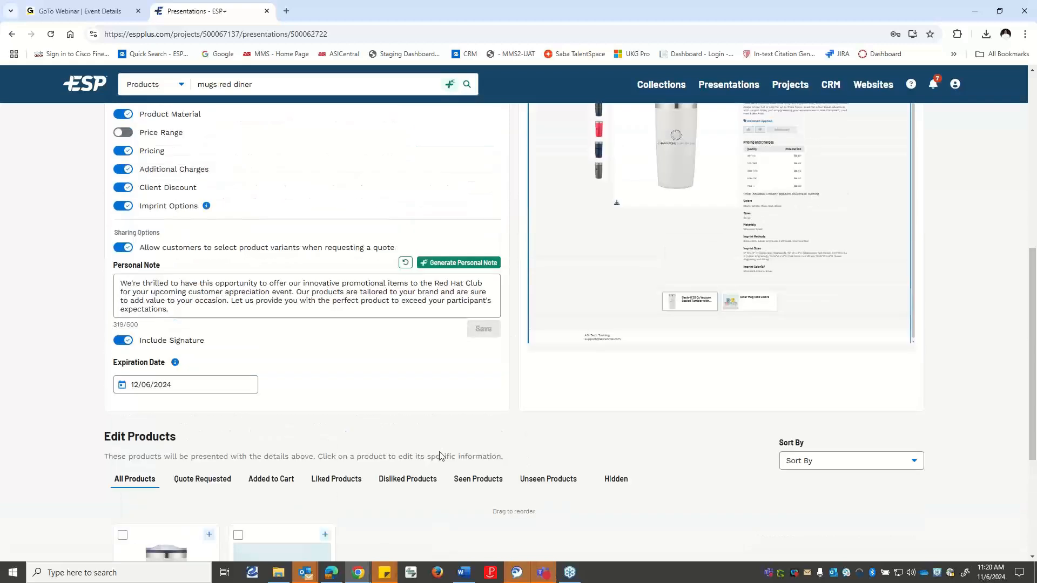
{"action": "scroll", "coordinate": [442, 459], "scroll_direction": "up", "scroll_amount": 5}
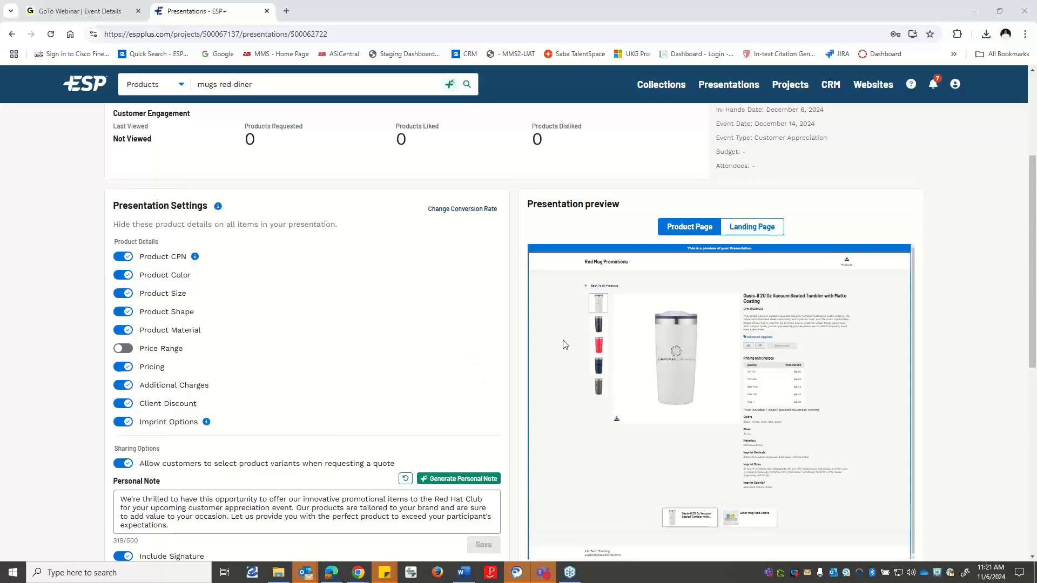
{"action": "scroll", "coordinate": [564, 343], "scroll_direction": "up", "scroll_amount": 3}
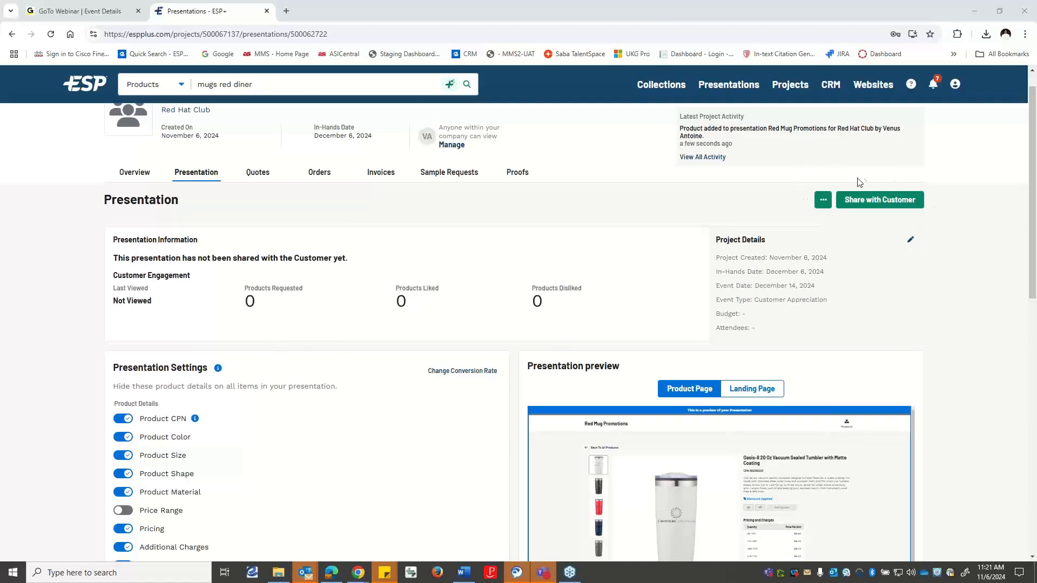
{"action": "left_click", "coordinate": [822, 201]}
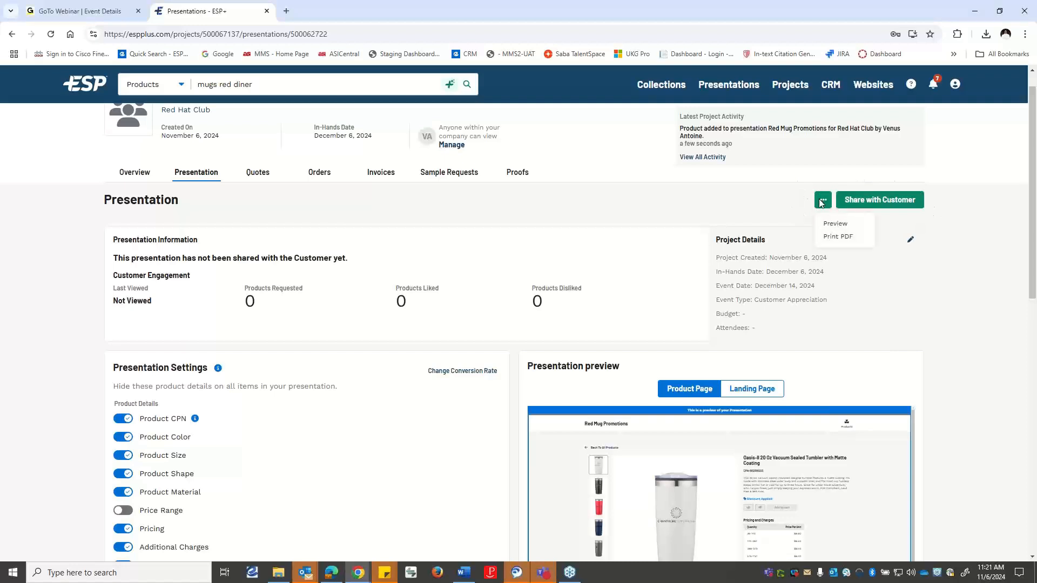
{"action": "left_click", "coordinate": [838, 238]}
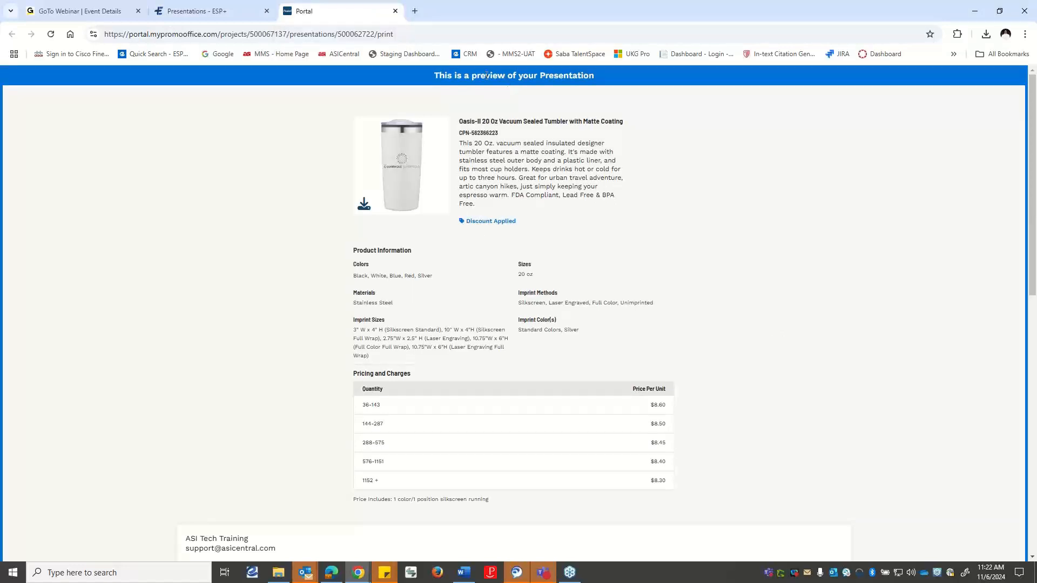
- Review the product information and pricing of the Oasis-II tumbler and the Diner Mug in the printable version, and close it
{"action": "scroll", "coordinate": [664, 156], "scroll_direction": "down", "scroll_amount": 3}
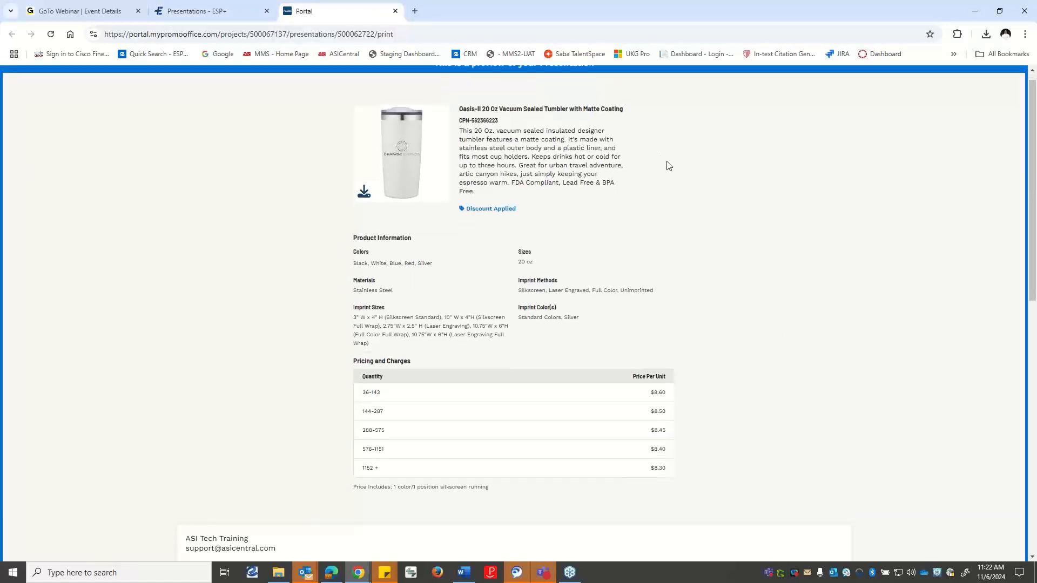
{"action": "scroll", "coordinate": [712, 224], "scroll_direction": "up", "scroll_amount": 3}
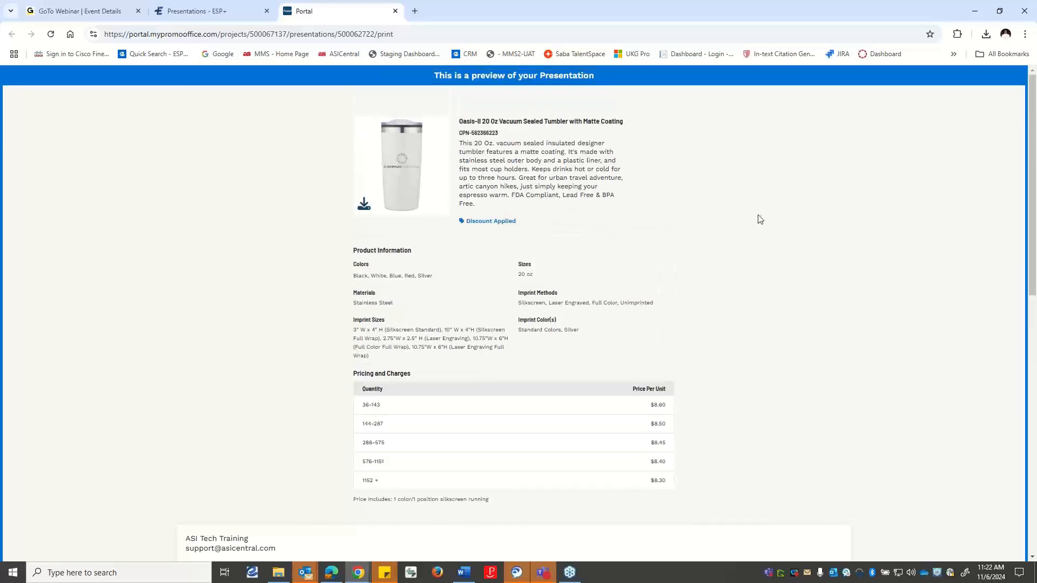
{"action": "scroll", "coordinate": [636, 197], "scroll_direction": "down", "scroll_amount": 9}
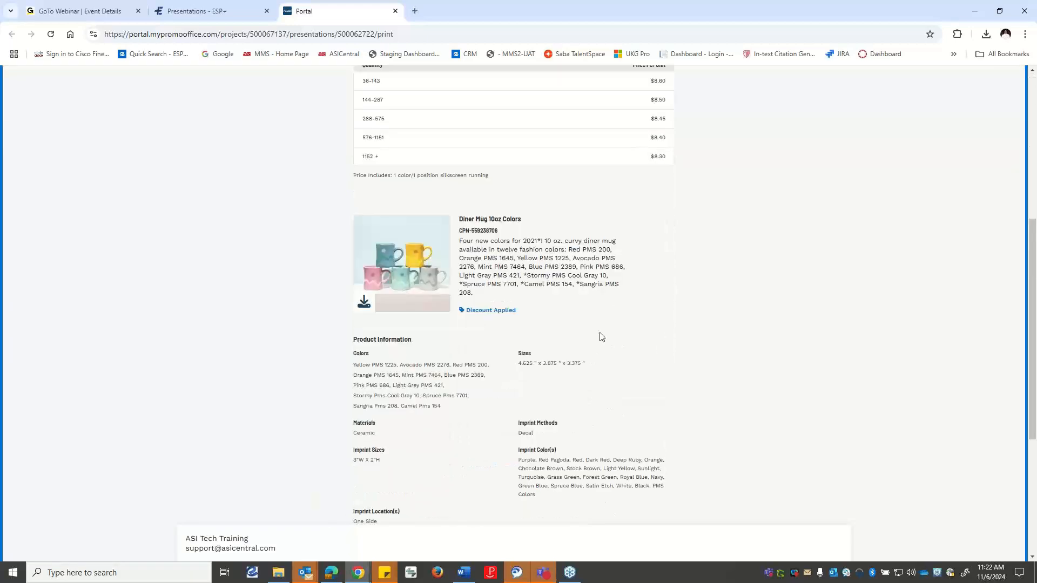
{"action": "scroll", "coordinate": [607, 322], "scroll_direction": "down", "scroll_amount": 2}
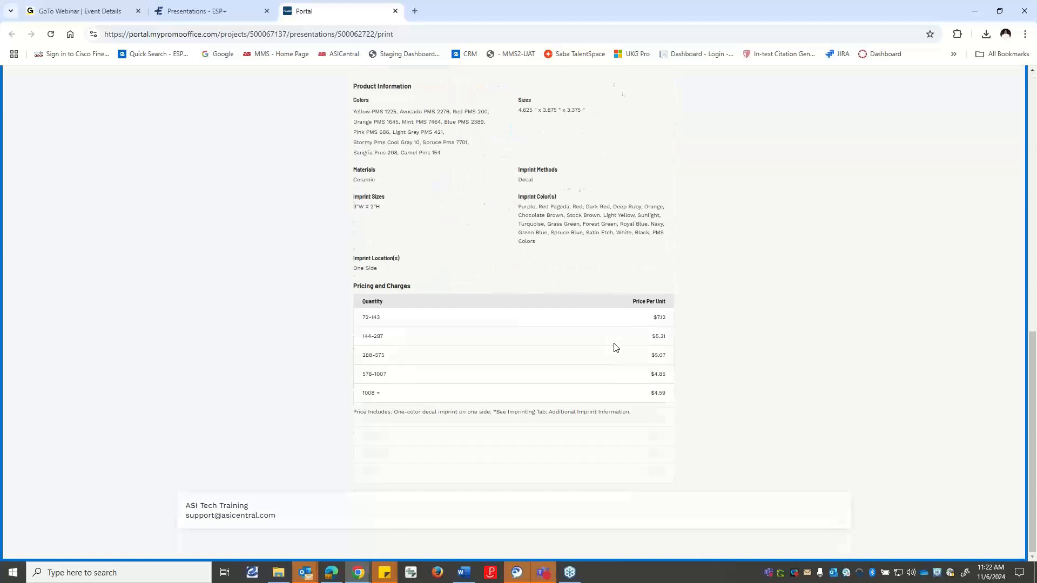
{"action": "scroll", "coordinate": [613, 348], "scroll_direction": "up", "scroll_amount": 10}
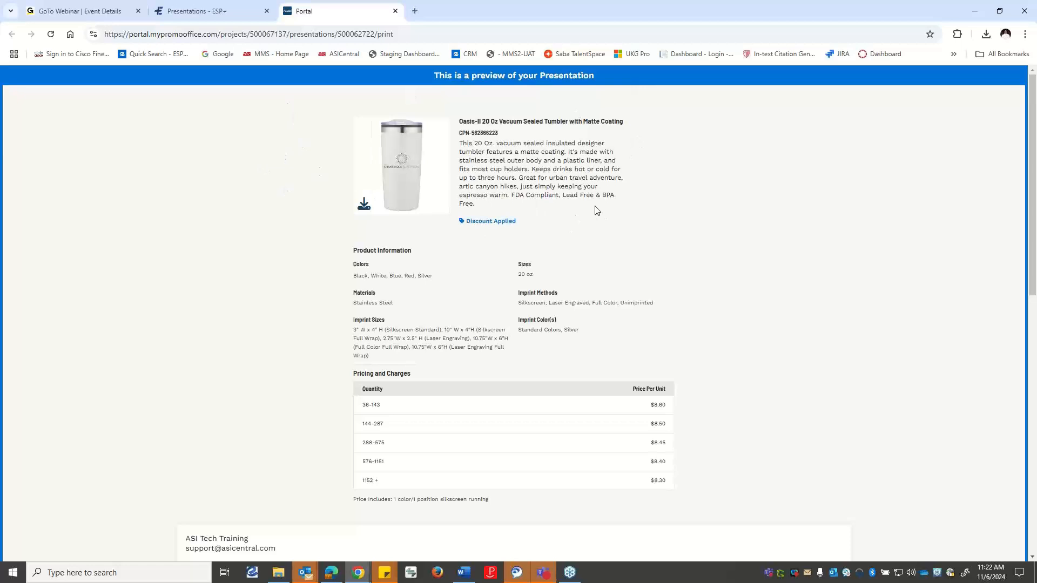
{"action": "scroll", "coordinate": [512, 249], "scroll_direction": "down", "scroll_amount": 4}
{"action": "scroll", "coordinate": [605, 292], "scroll_direction": "up", "scroll_amount": 4}
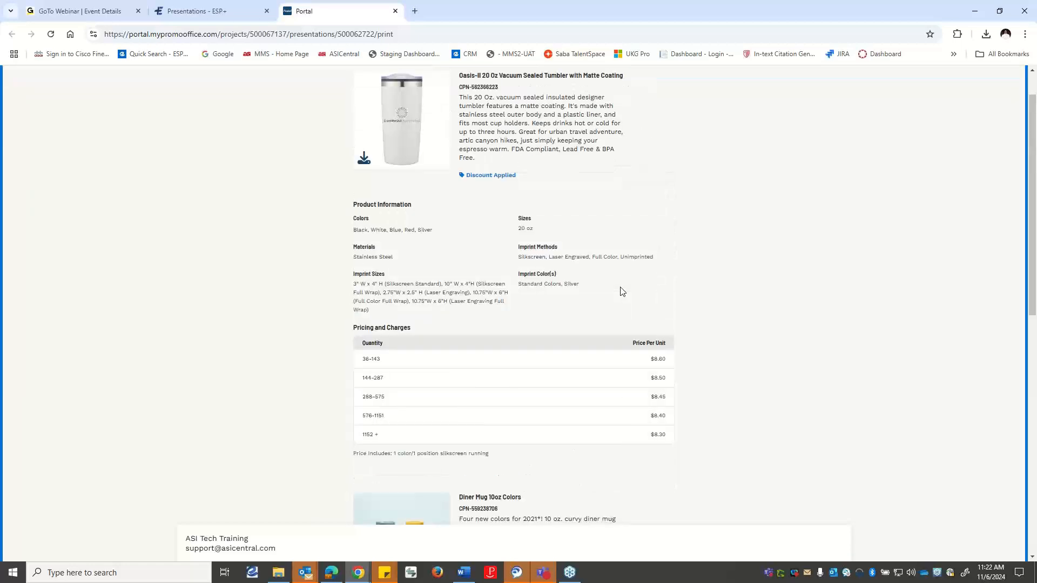
{"action": "left_click", "coordinate": [394, 10]}
- Open the form for sharing the presentation with the customer, and try the Include Signature setting off and back on
{"action": "scroll", "coordinate": [815, 250], "scroll_direction": "down", "scroll_amount": 2}
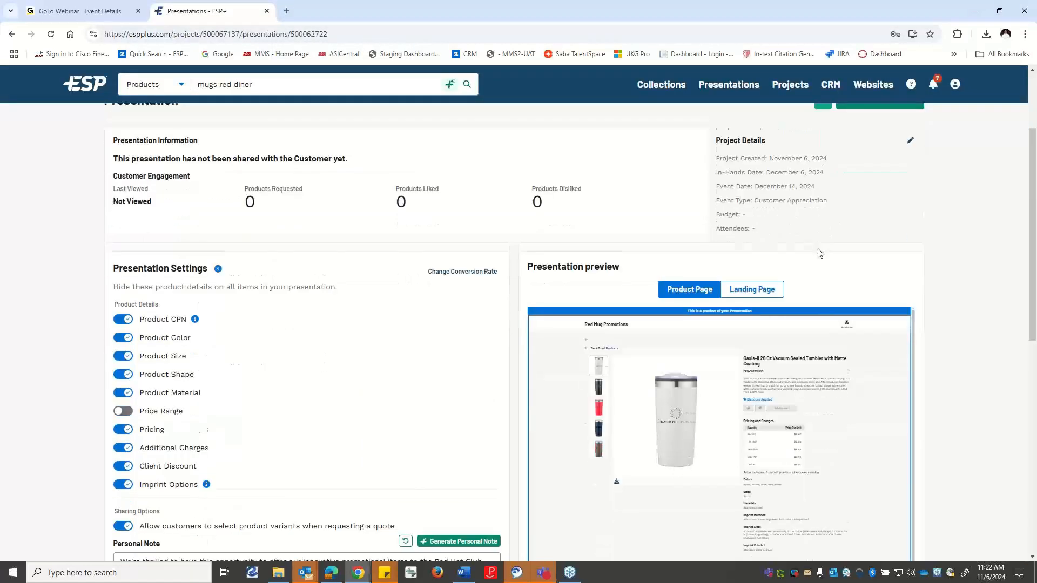
{"action": "scroll", "coordinate": [814, 249], "scroll_direction": "up", "scroll_amount": 2}
{"action": "left_click", "coordinate": [870, 228]}
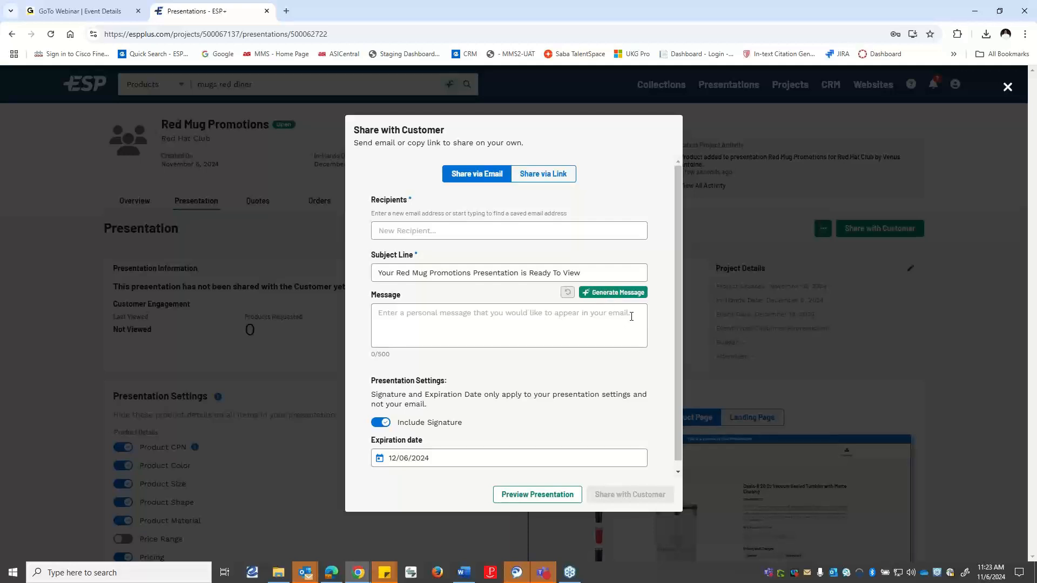
{"action": "scroll", "coordinate": [625, 313], "scroll_direction": "down", "scroll_amount": 1}
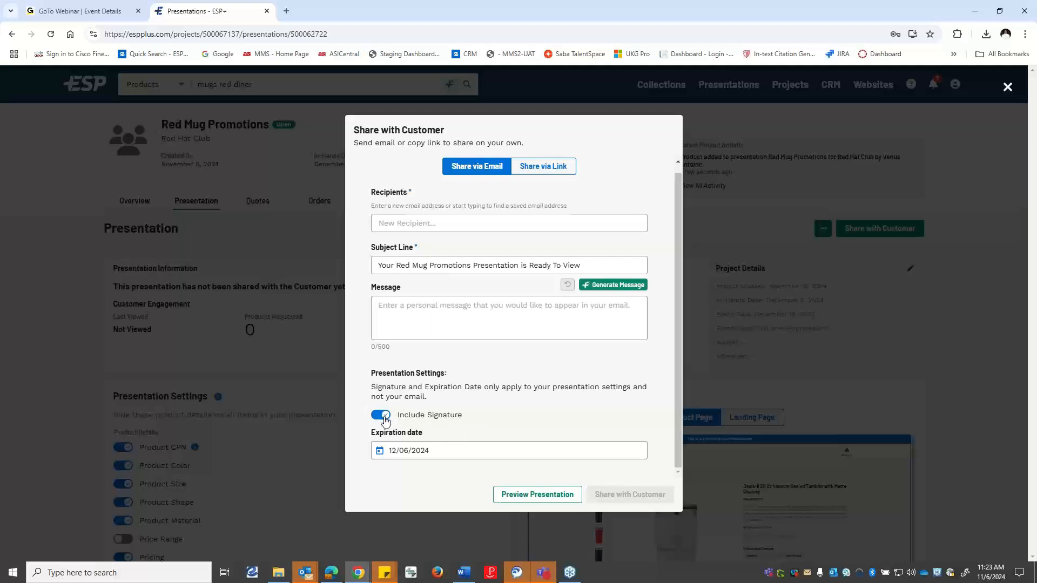
{"action": "left_click", "coordinate": [388, 417]}
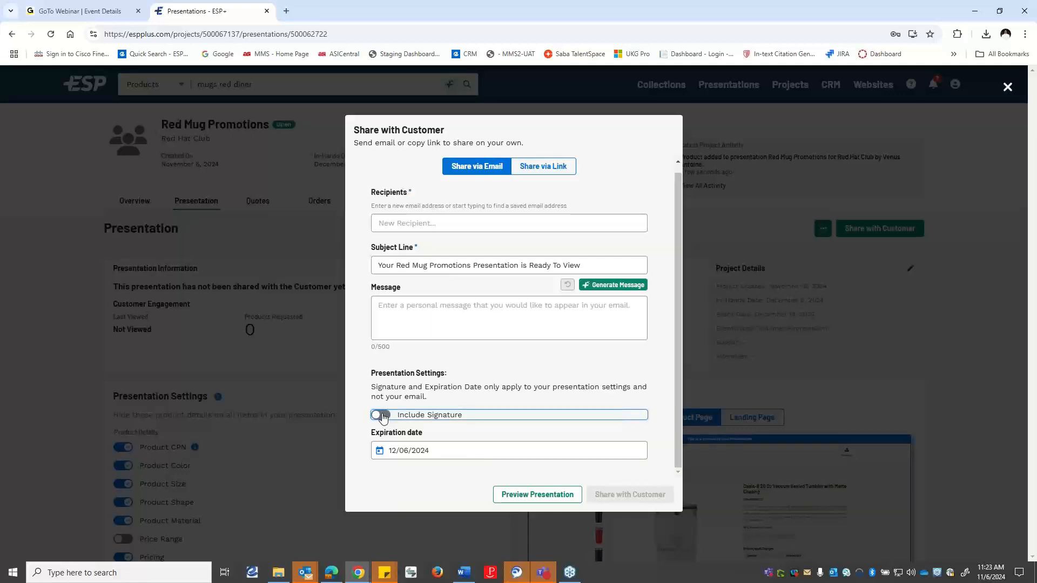
{"action": "left_click", "coordinate": [383, 418]}
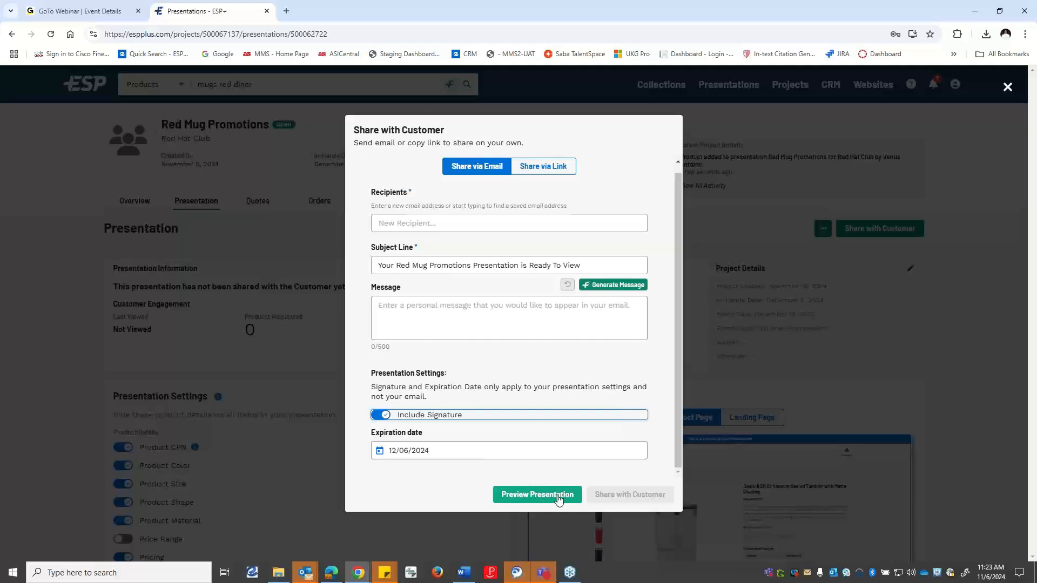
- Preview the presentation from the sharing form, review its note and products, and open its printable PDF version
{"action": "left_click", "coordinate": [558, 496]}
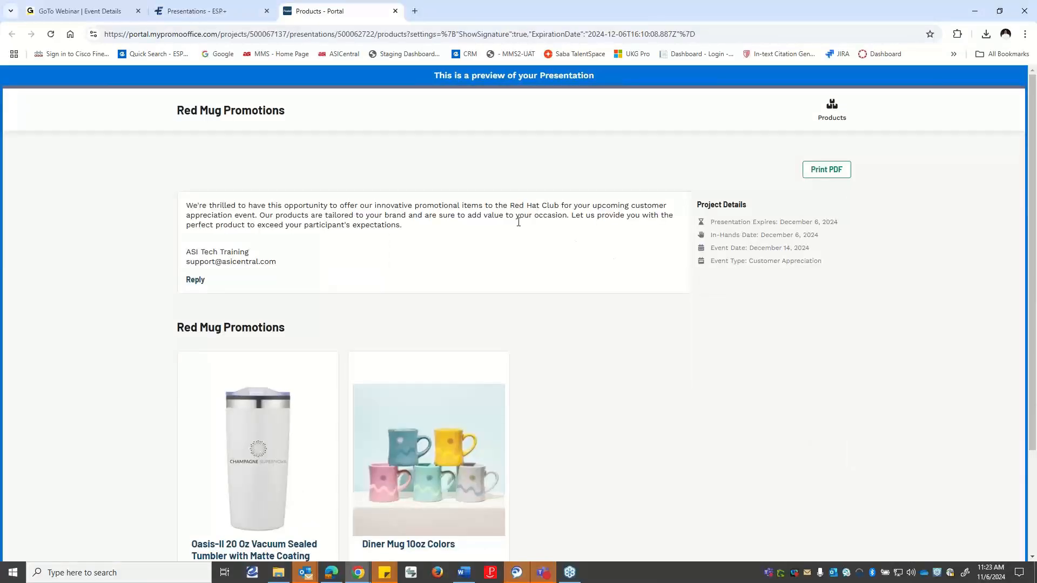
{"action": "scroll", "coordinate": [429, 222], "scroll_direction": "down", "scroll_amount": 2}
{"action": "scroll", "coordinate": [428, 236], "scroll_direction": "up", "scroll_amount": 2}
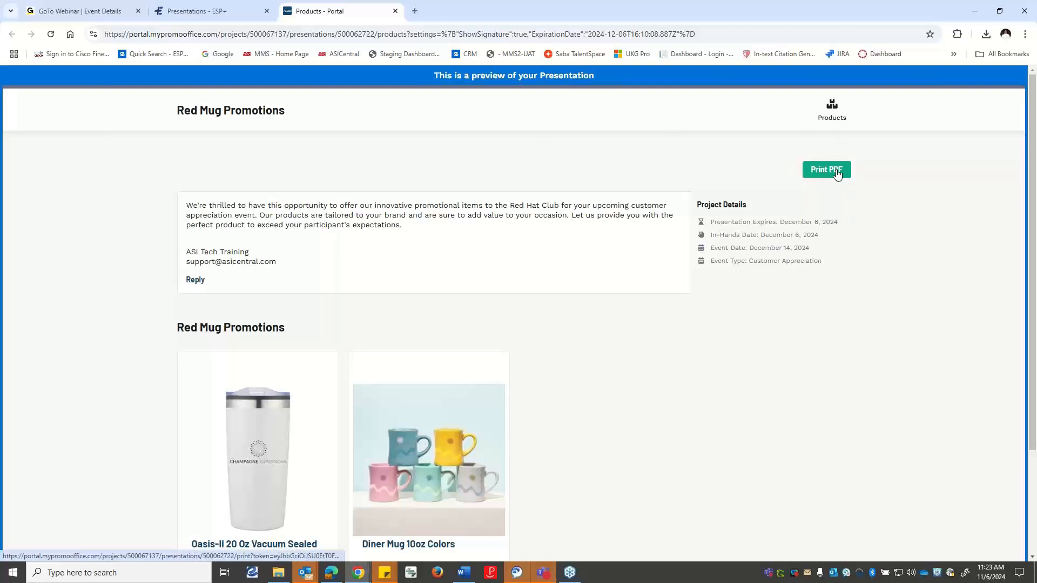
{"action": "left_click", "coordinate": [837, 173]}
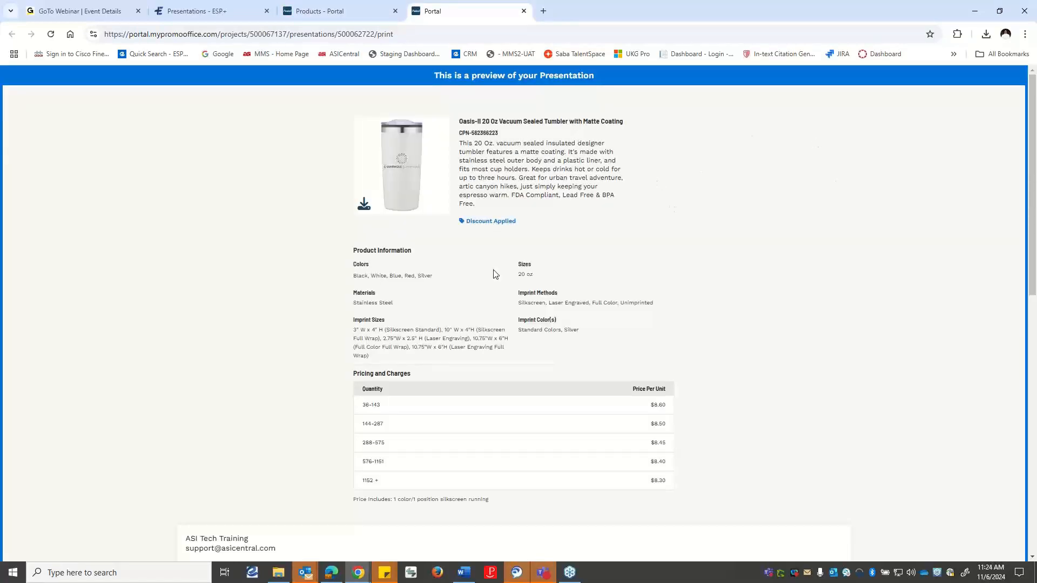
- Examine the print destinations for the printable page, including Save as PDF, cancel printing, and close both preview pages
{"action": "right_click", "coordinate": [514, 161]}
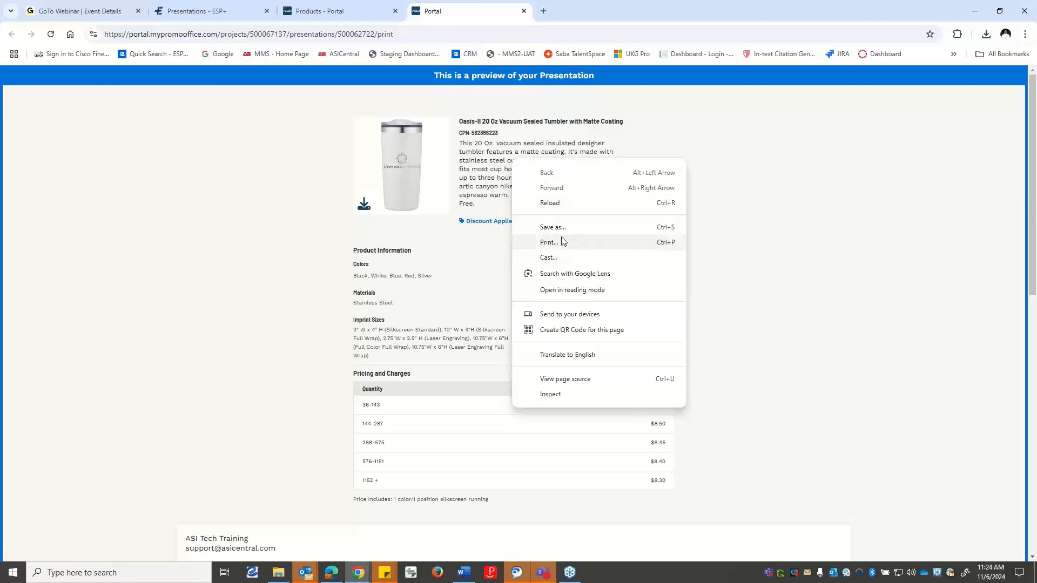
{"action": "left_click", "coordinate": [551, 242]}
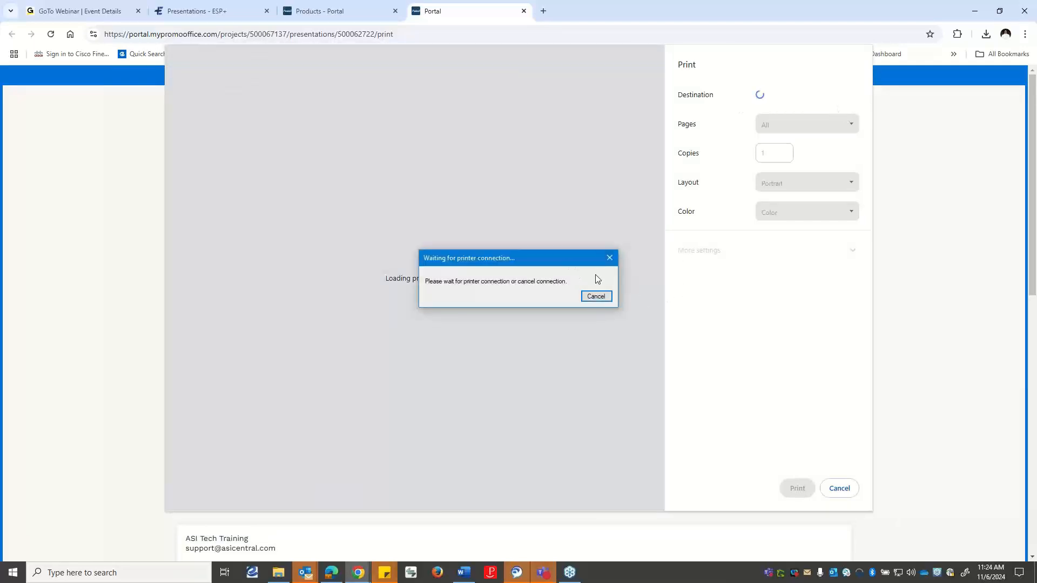
{"action": "left_click", "coordinate": [609, 257]}
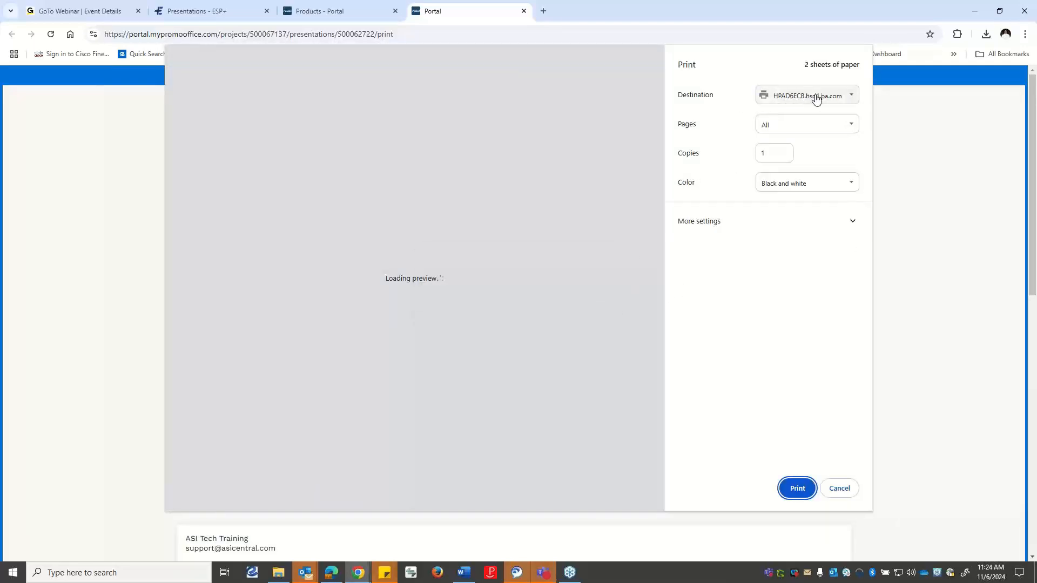
{"action": "left_click", "coordinate": [839, 97]}
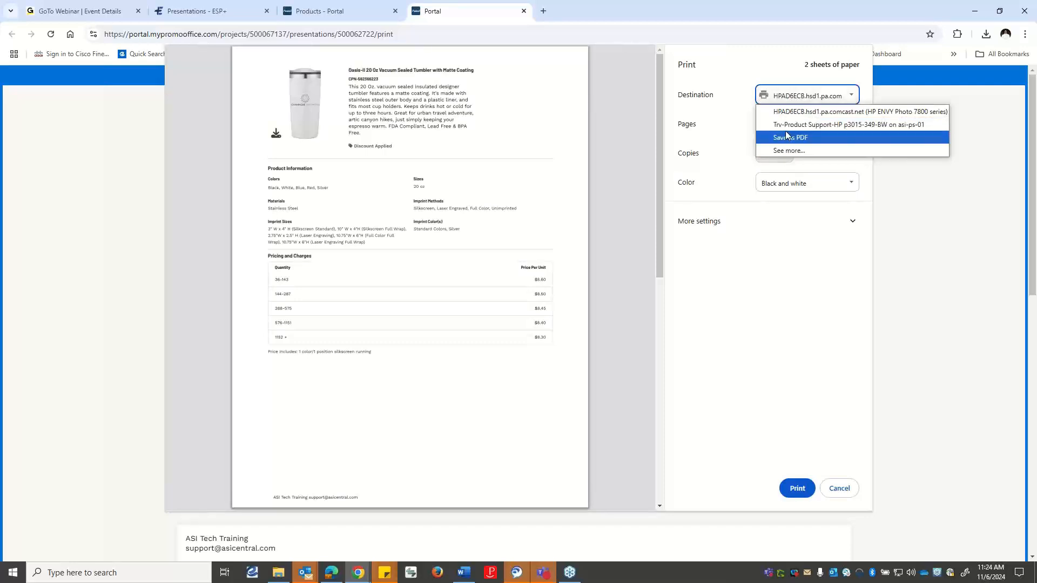
{"action": "left_click", "coordinate": [838, 489]}
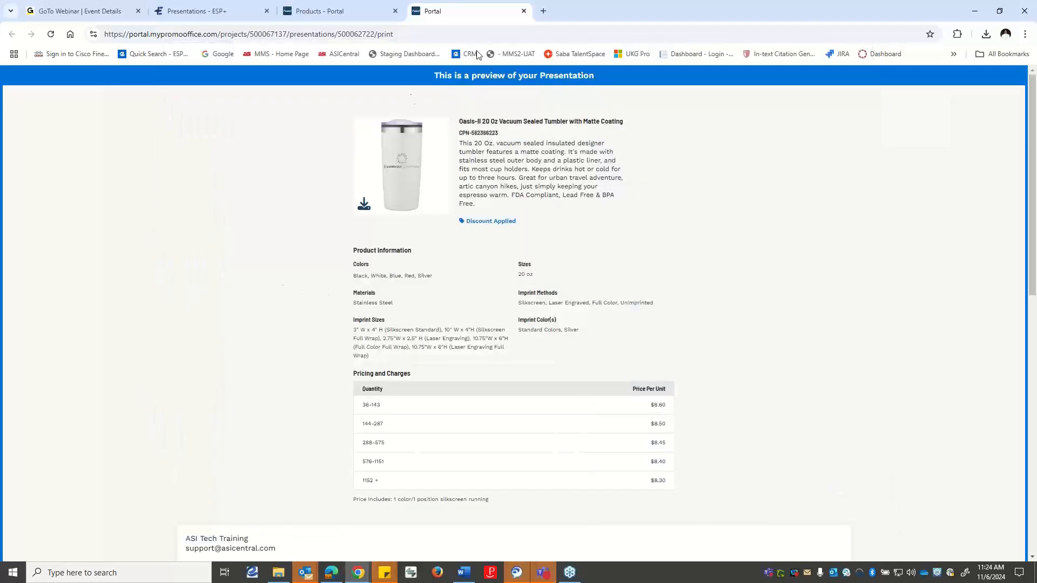
{"action": "left_click", "coordinate": [523, 10]}
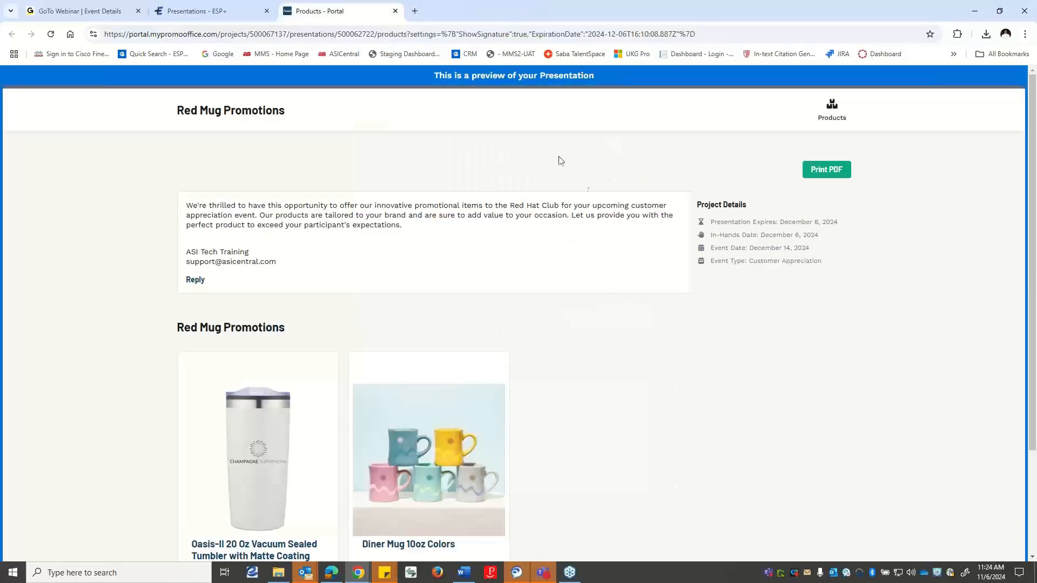
{"action": "left_click", "coordinate": [395, 10]}
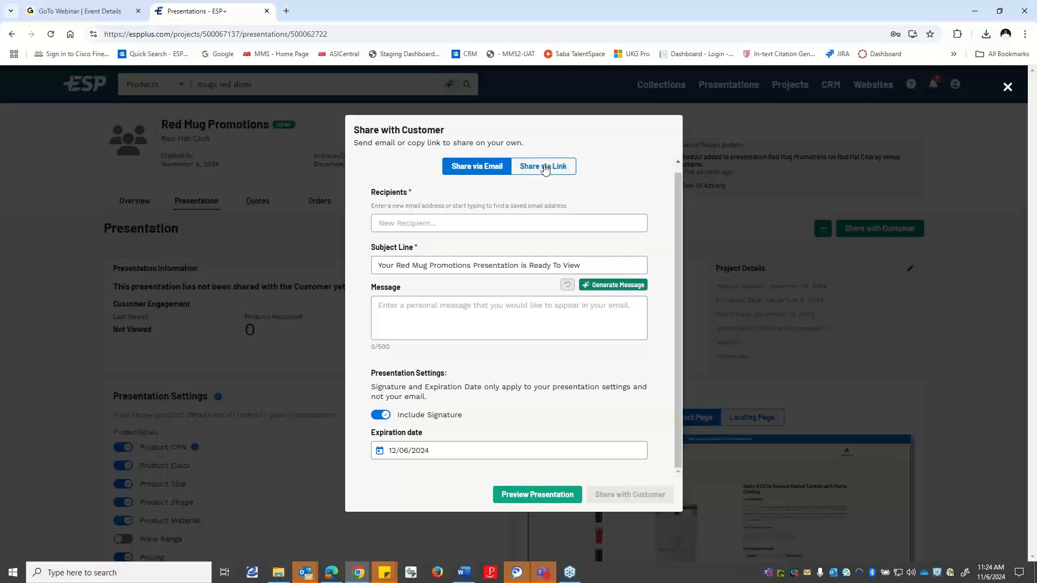
- Share the presentation via link instead of email, and copy the link
{"action": "left_click", "coordinate": [545, 169]}
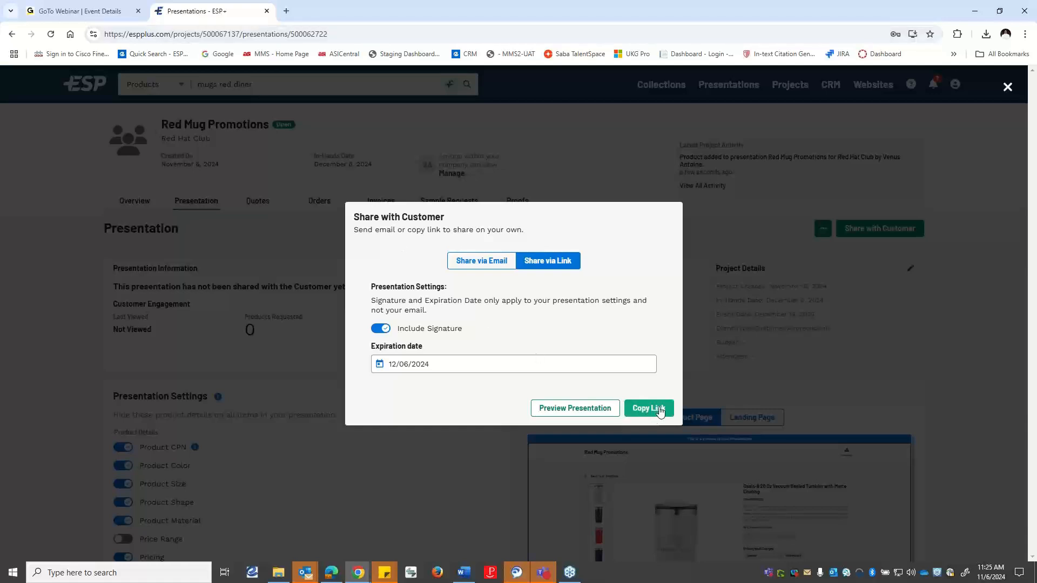
{"action": "left_click", "coordinate": [646, 416]}
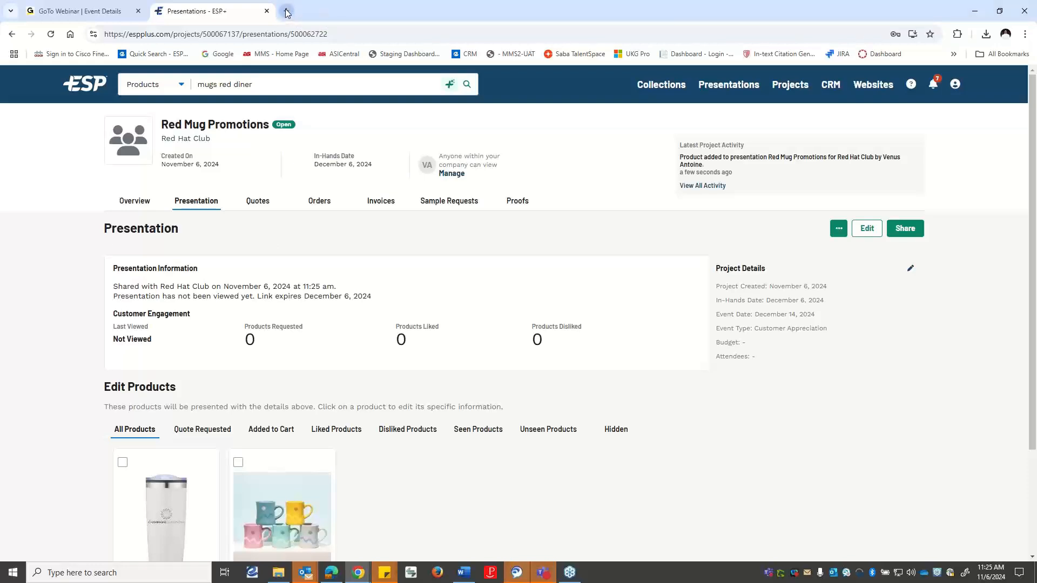
- Open the copied presentation link in a new browser tab, and review the personal note, project details and products the customer sees
{"action": "left_click", "coordinate": [286, 11]}
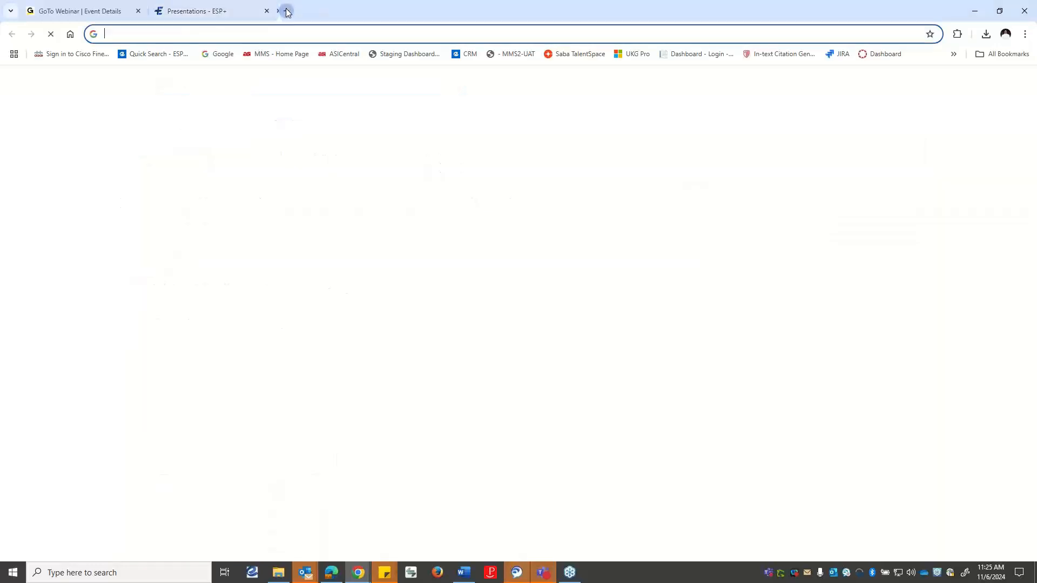
{"action": "right_click", "coordinate": [229, 34]}
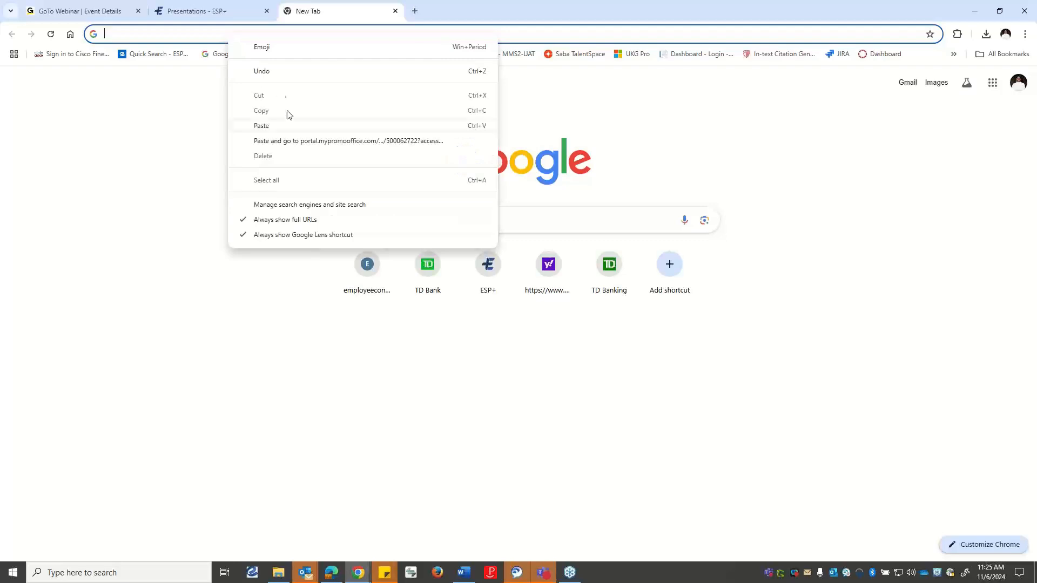
{"action": "left_click", "coordinate": [341, 145]}
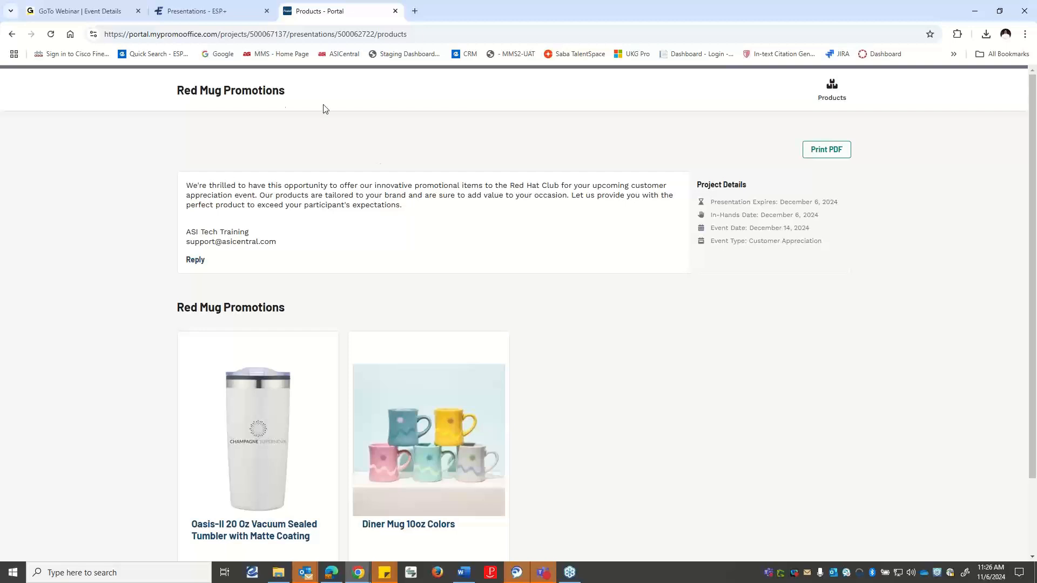
{"action": "scroll", "coordinate": [316, 178], "scroll_direction": "down", "scroll_amount": 2}
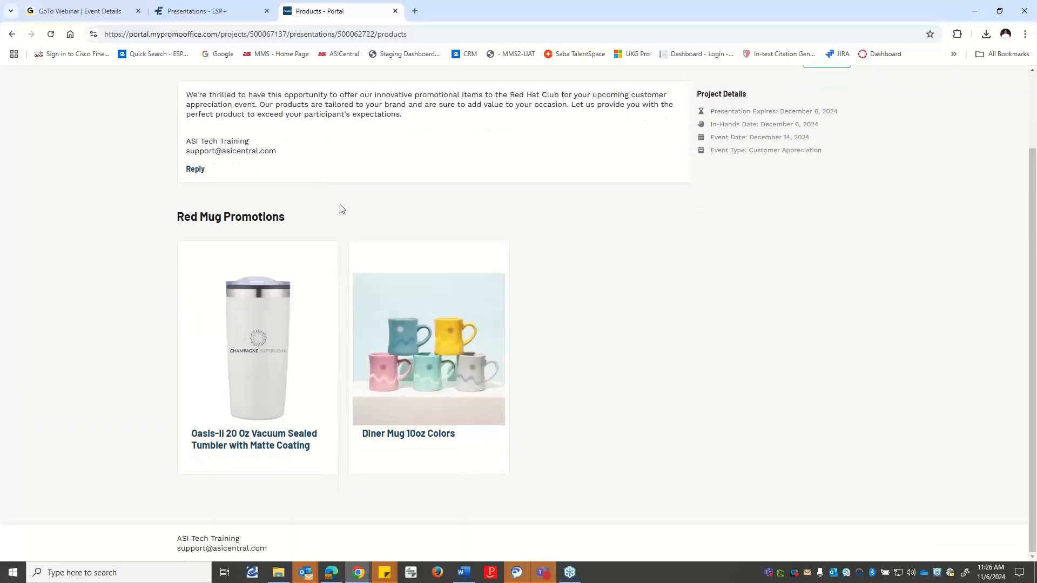
{"action": "scroll", "coordinate": [341, 209], "scroll_direction": "up", "scroll_amount": 2}
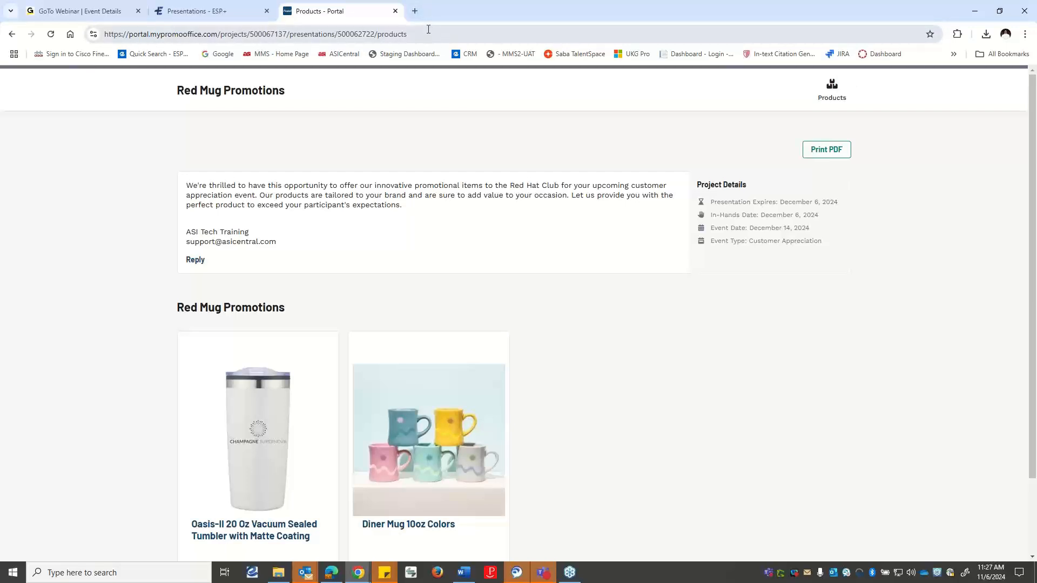
{"action": "scroll", "coordinate": [459, 87], "scroll_direction": "down", "scroll_amount": 1}
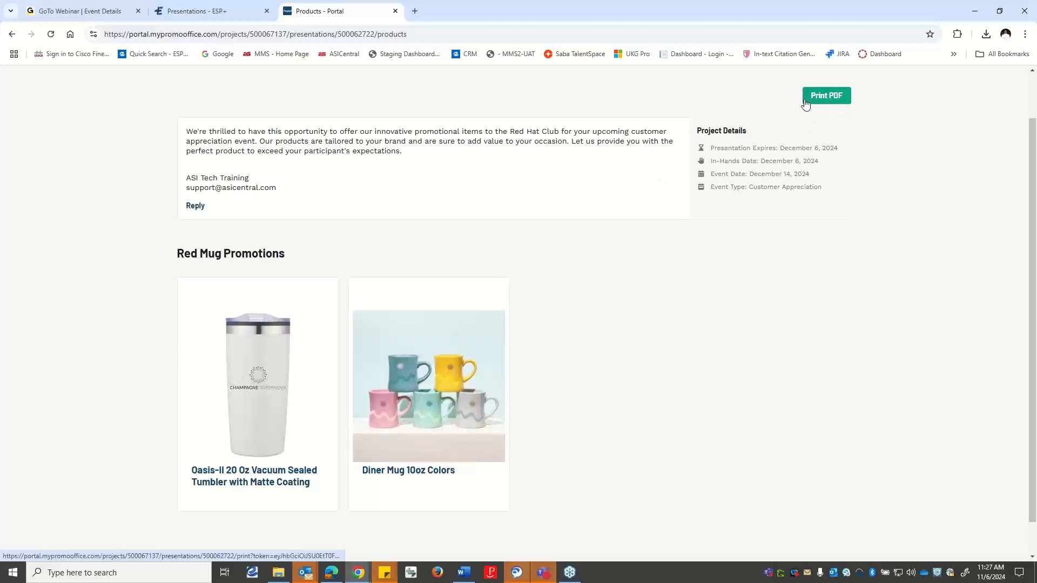
- Review the personal note, project details and product list in the customer's view of the presentation
{"action": "scroll", "coordinate": [418, 179], "scroll_direction": "up", "scroll_amount": 1}
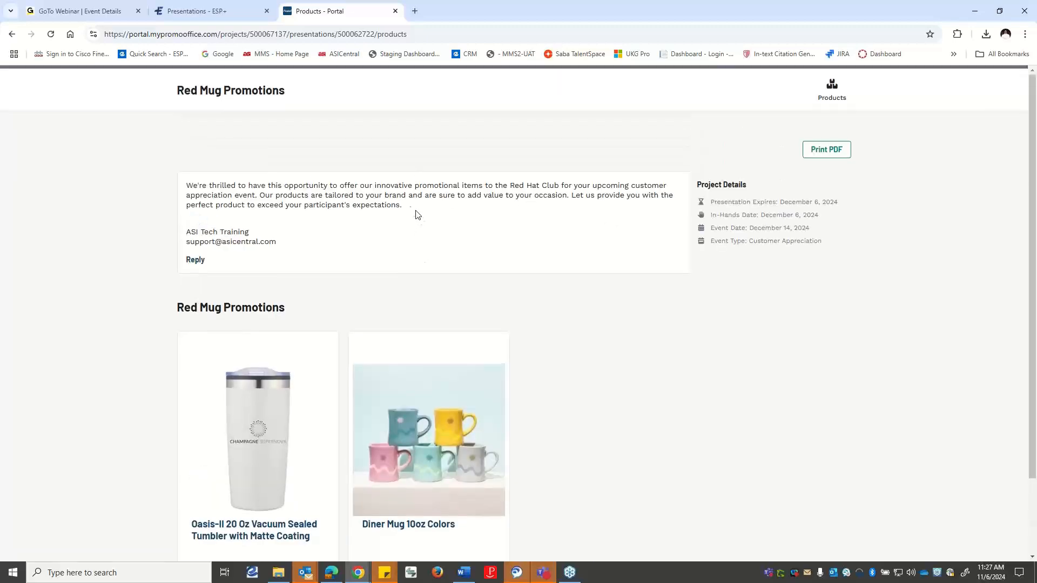
{"action": "left_click_drag", "start_coordinate": [417, 211], "coordinate": [183, 182]}
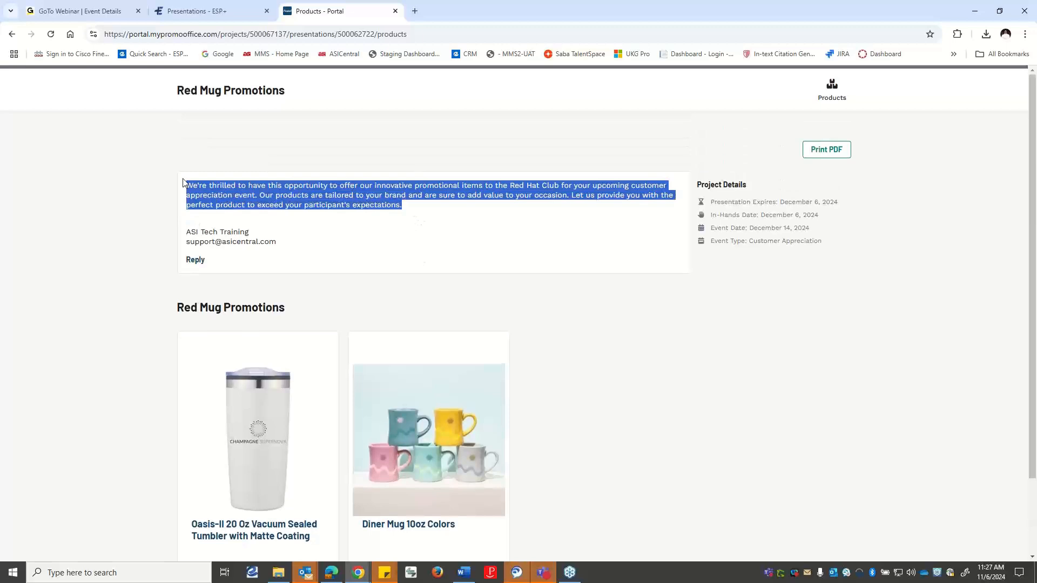
{"action": "left_click", "coordinate": [511, 232]}
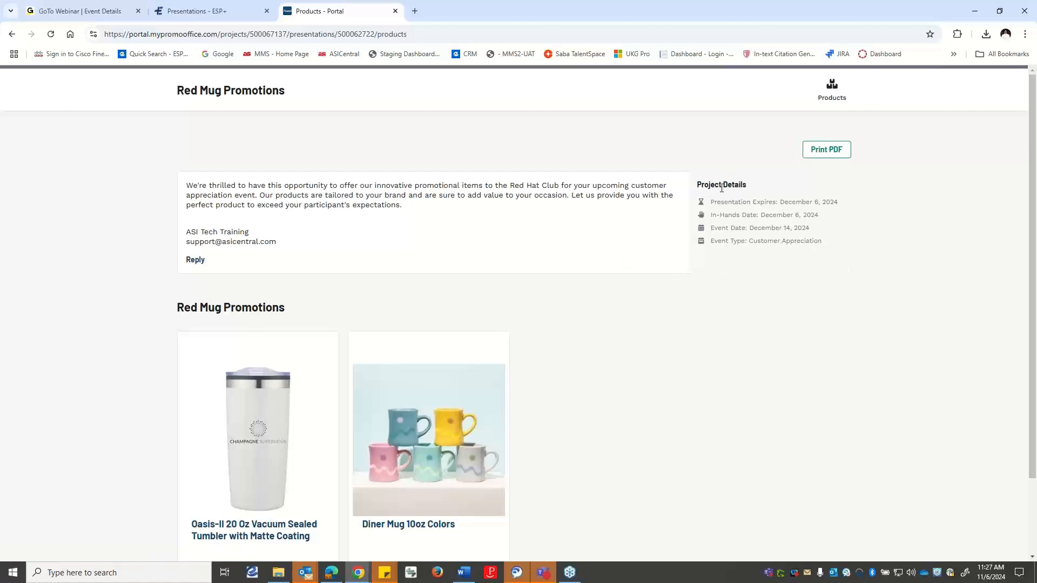
{"action": "scroll", "coordinate": [710, 195], "scroll_direction": "down", "scroll_amount": 1}
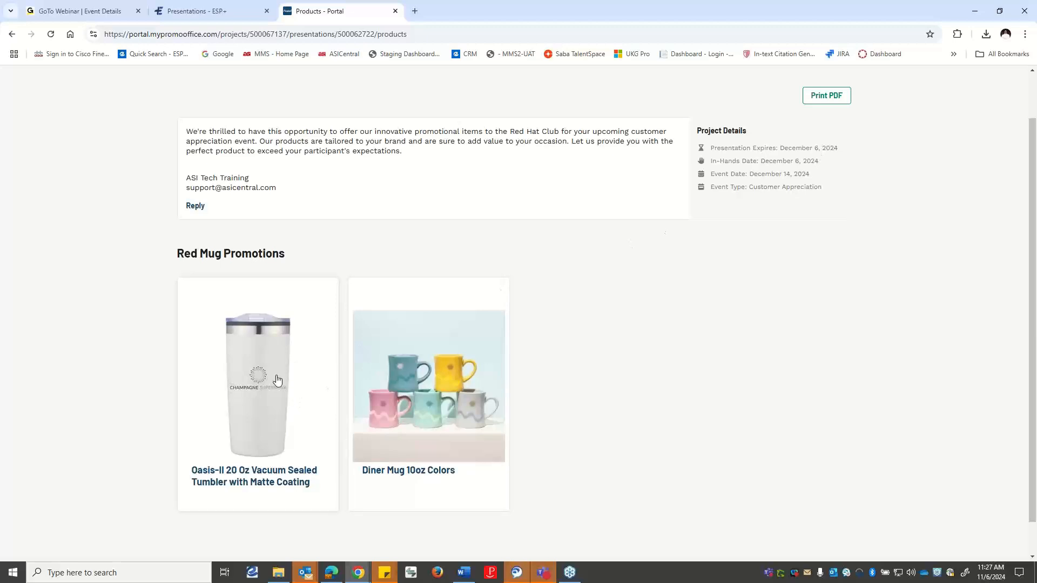
{"action": "scroll", "coordinate": [262, 378], "scroll_direction": "down", "scroll_amount": 1}
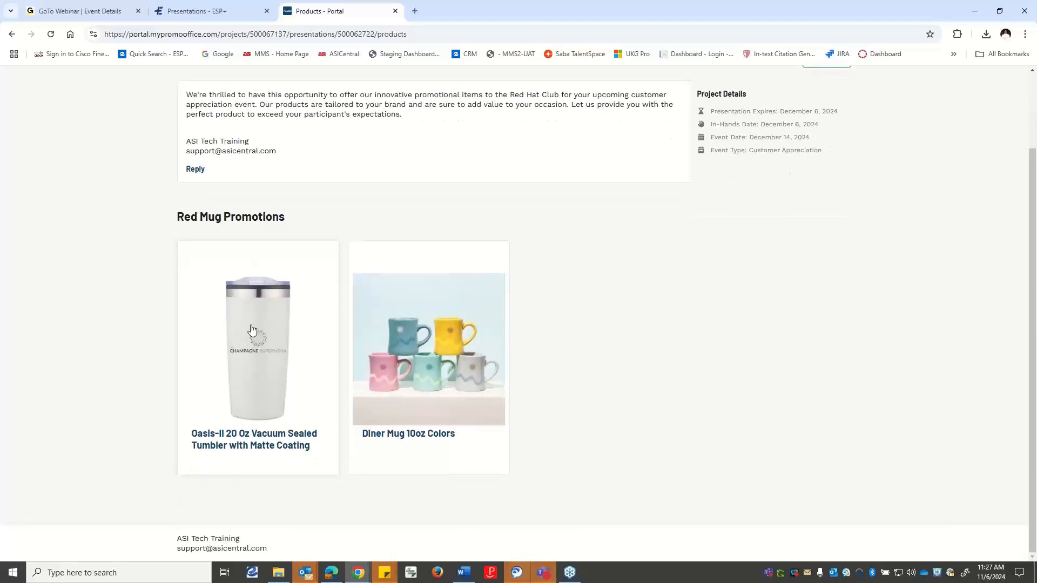
- Open the Oasis-II 20 Oz tumbler in the customer's view and look through its color images, ending on the white one
{"action": "left_click", "coordinate": [251, 329]}
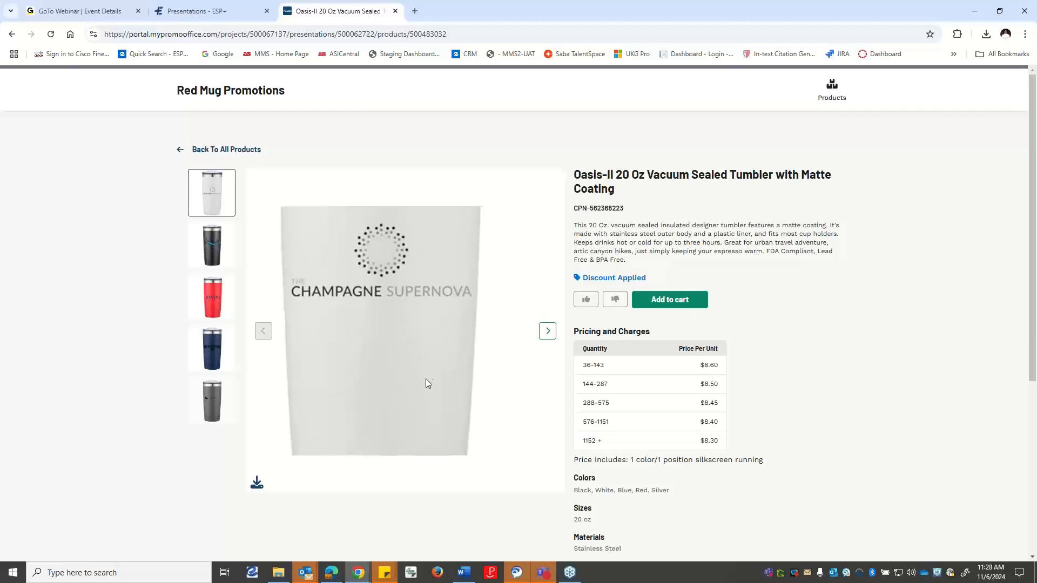
{"action": "left_click", "coordinate": [221, 246]}
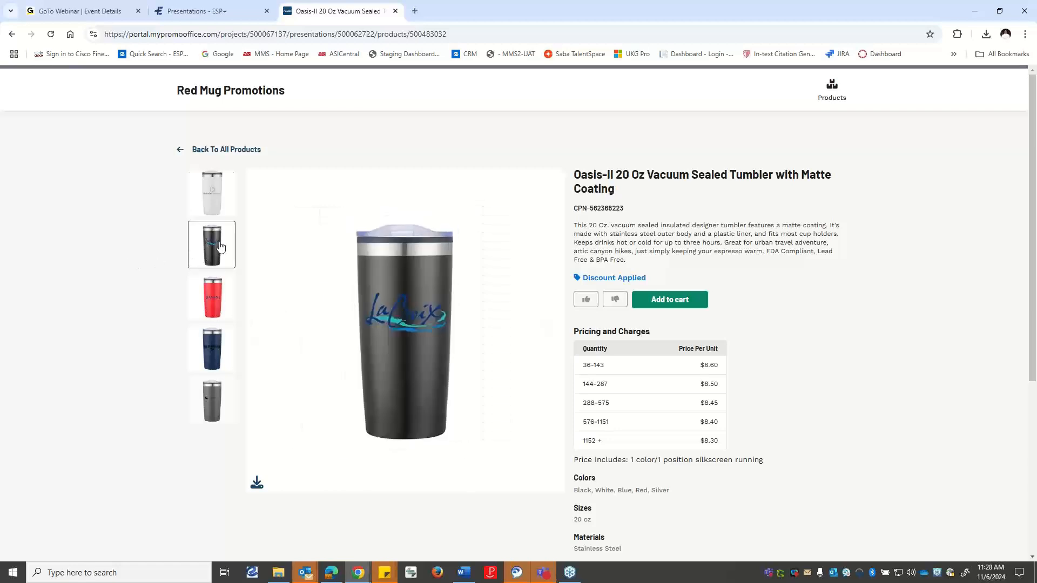
{"action": "left_click", "coordinate": [212, 296]}
{"action": "left_click", "coordinate": [214, 355]}
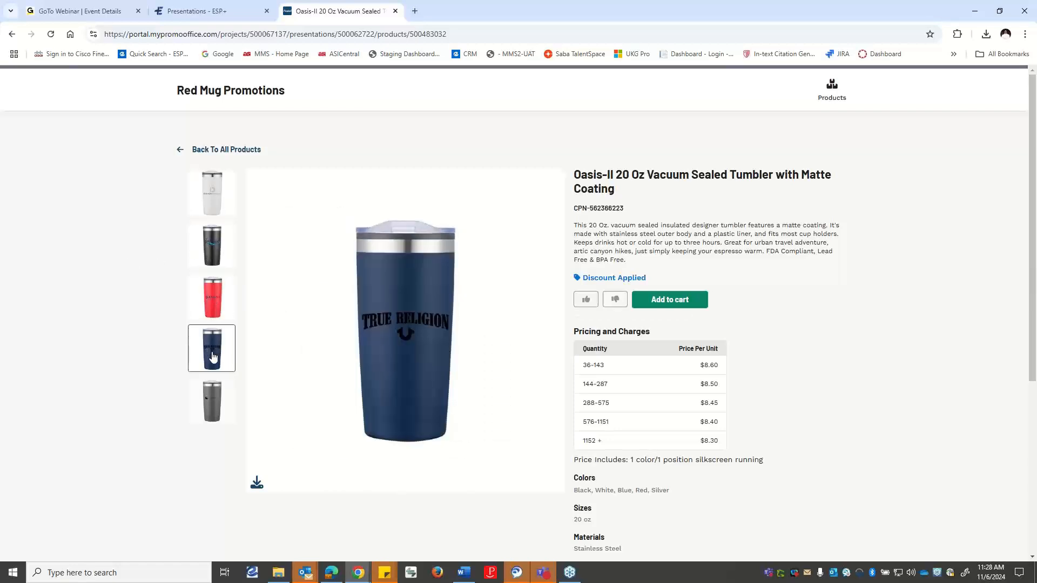
{"action": "left_click", "coordinate": [216, 413]}
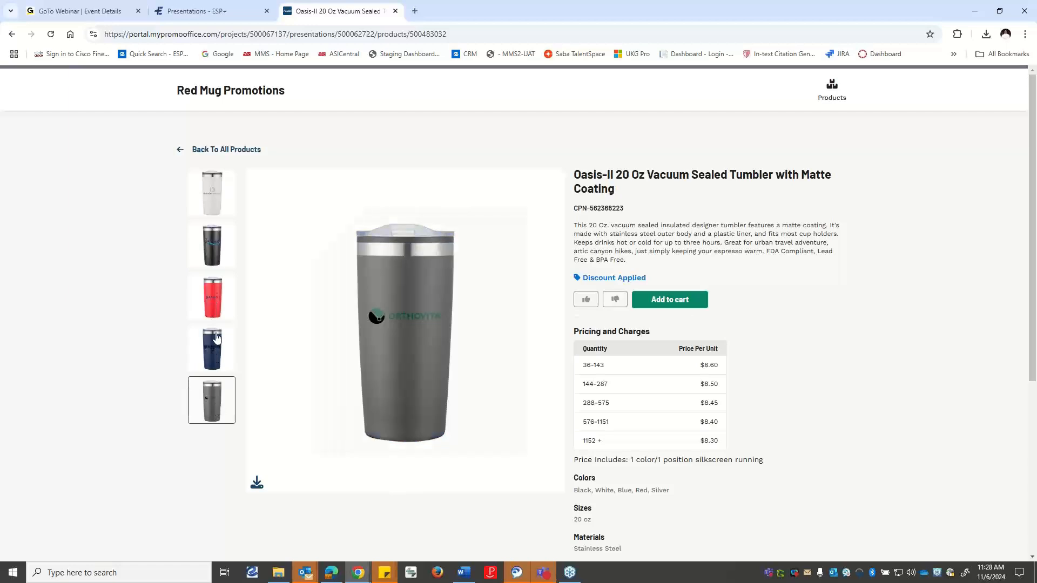
{"action": "left_click", "coordinate": [219, 204]}
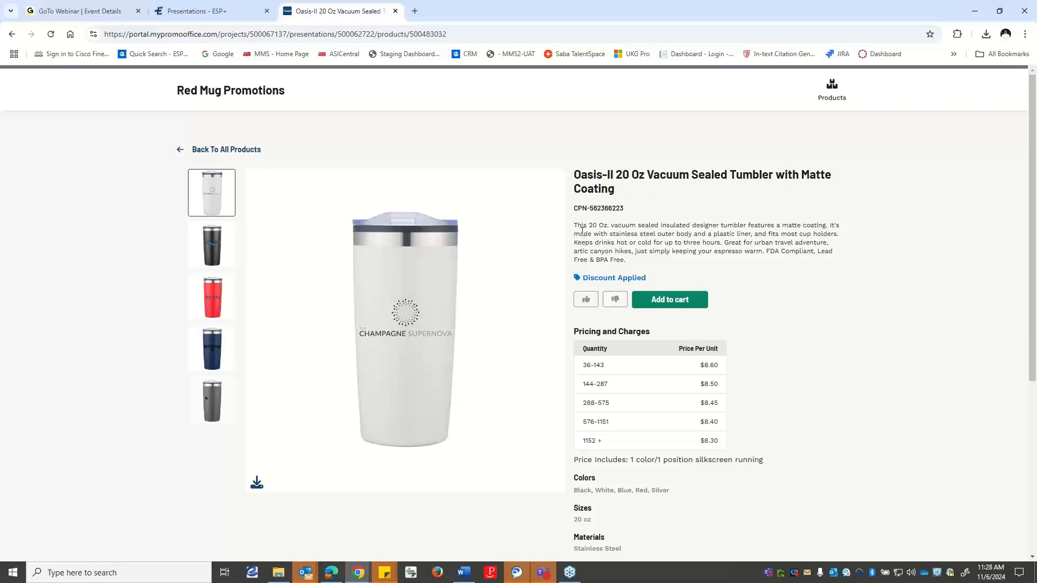
- Examine the tumbler's pricing, colors, sizes, materials and imprint options as the customer sees them
{"action": "scroll", "coordinate": [577, 238], "scroll_direction": "down", "scroll_amount": 1}
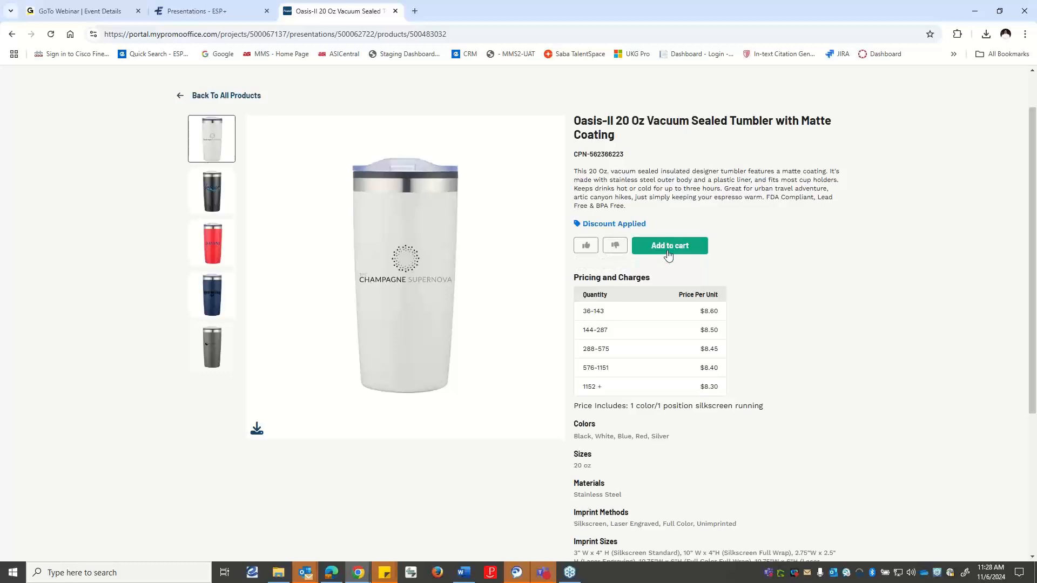
{"action": "scroll", "coordinate": [651, 291], "scroll_direction": "down", "scroll_amount": 2}
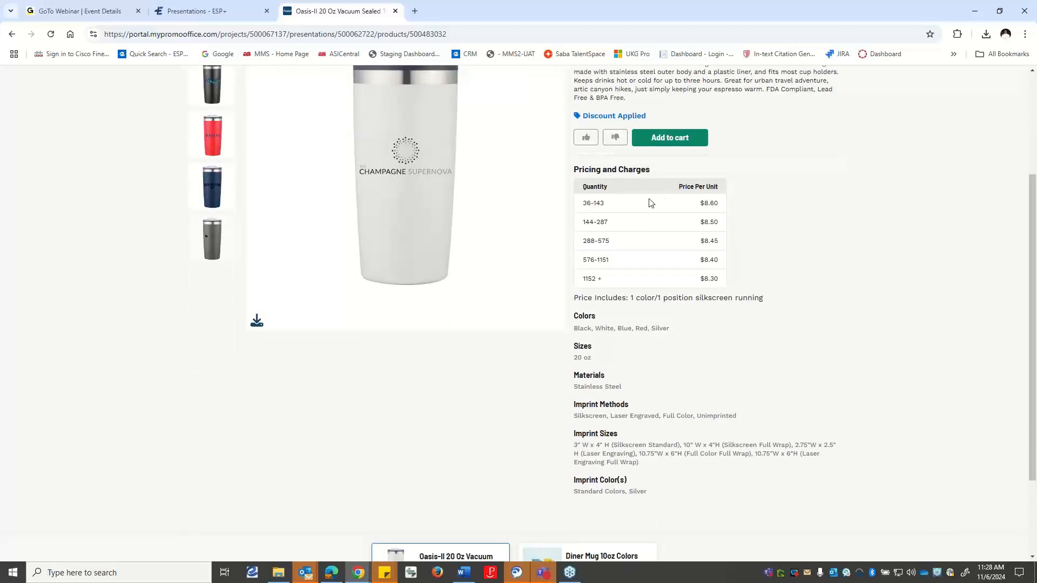
{"action": "scroll", "coordinate": [598, 259], "scroll_direction": "down", "scroll_amount": 2}
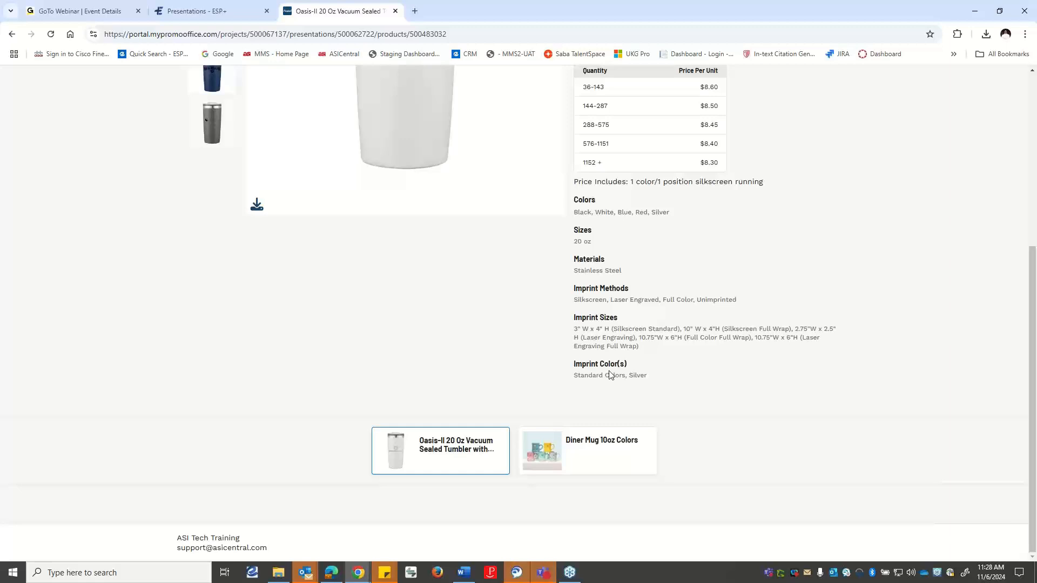
{"action": "scroll", "coordinate": [609, 375], "scroll_direction": "up", "scroll_amount": 5}
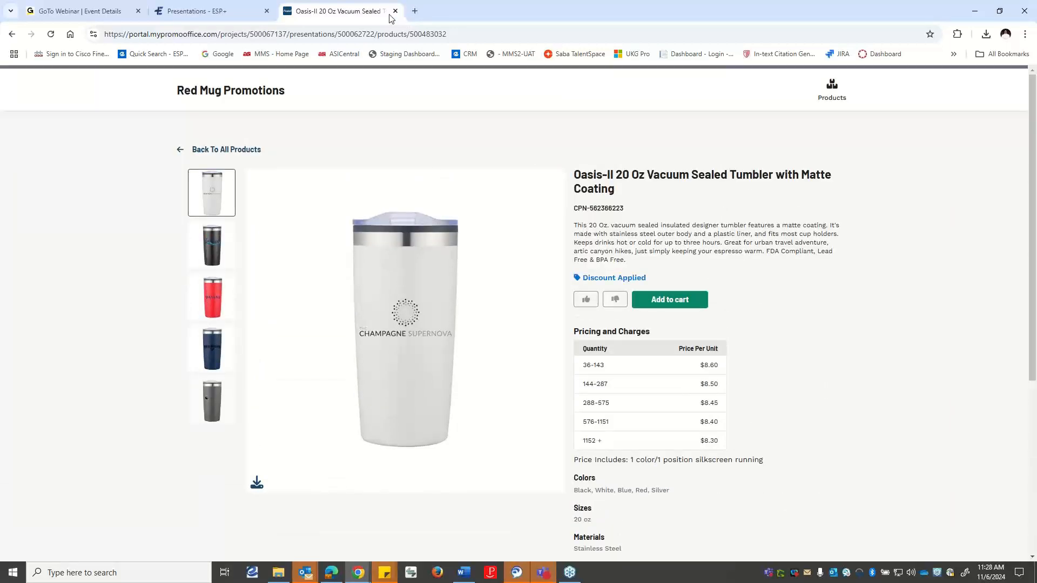
- Return to the Red Mug Promotions presentation in ESP+ and open the Oasis-II tumbler's product details for editing
{"action": "left_click", "coordinate": [211, 12]}
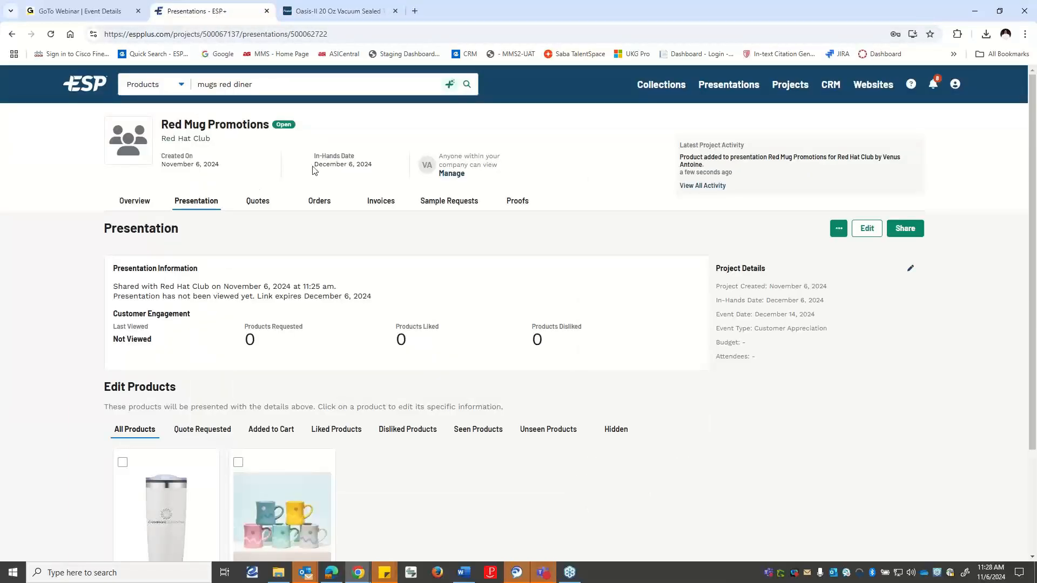
{"action": "scroll", "coordinate": [408, 275], "scroll_direction": "down", "scroll_amount": 2}
{"action": "scroll", "coordinate": [279, 393], "scroll_direction": "down", "scroll_amount": 1}
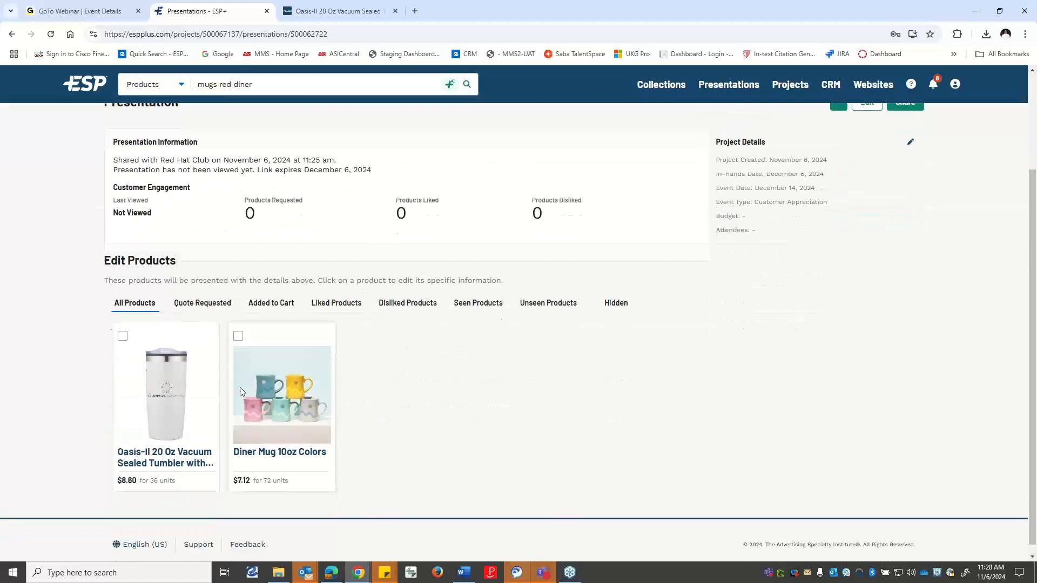
{"action": "left_click", "coordinate": [159, 392]}
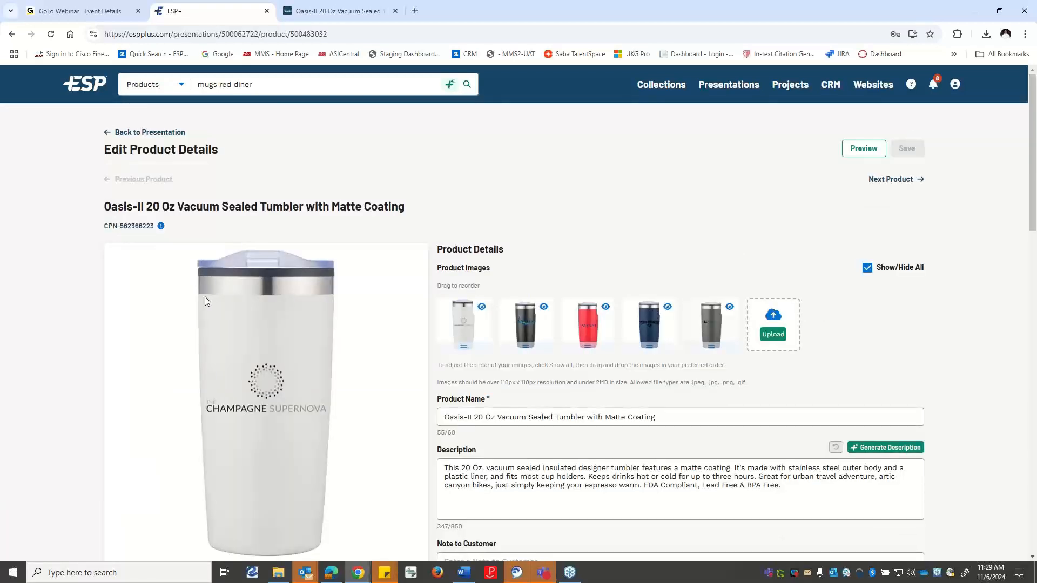
{"action": "scroll", "coordinate": [206, 296], "scroll_direction": "down", "scroll_amount": 2}
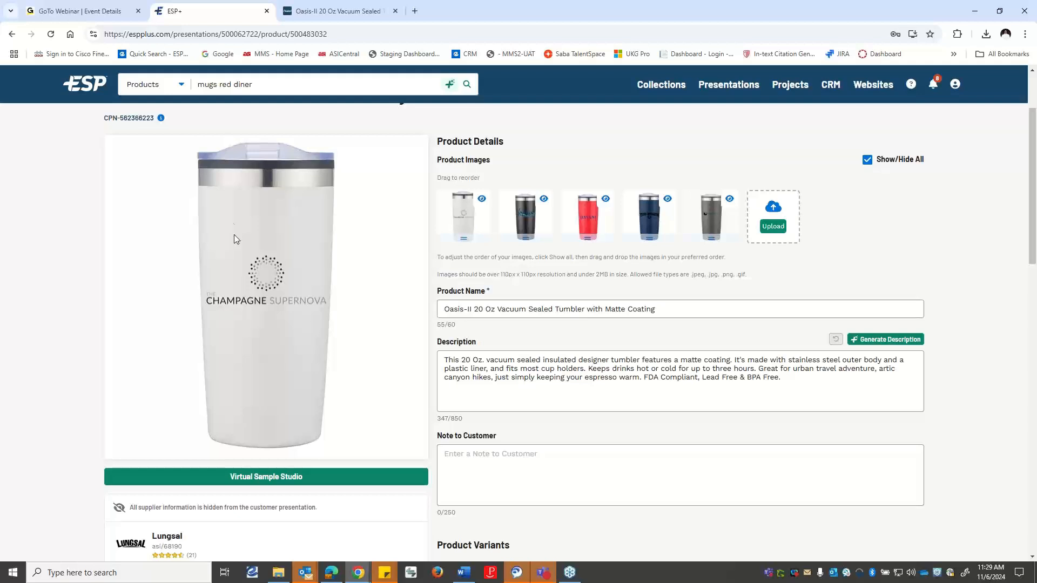
{"action": "scroll", "coordinate": [231, 212], "scroll_direction": "up", "scroll_amount": 2}
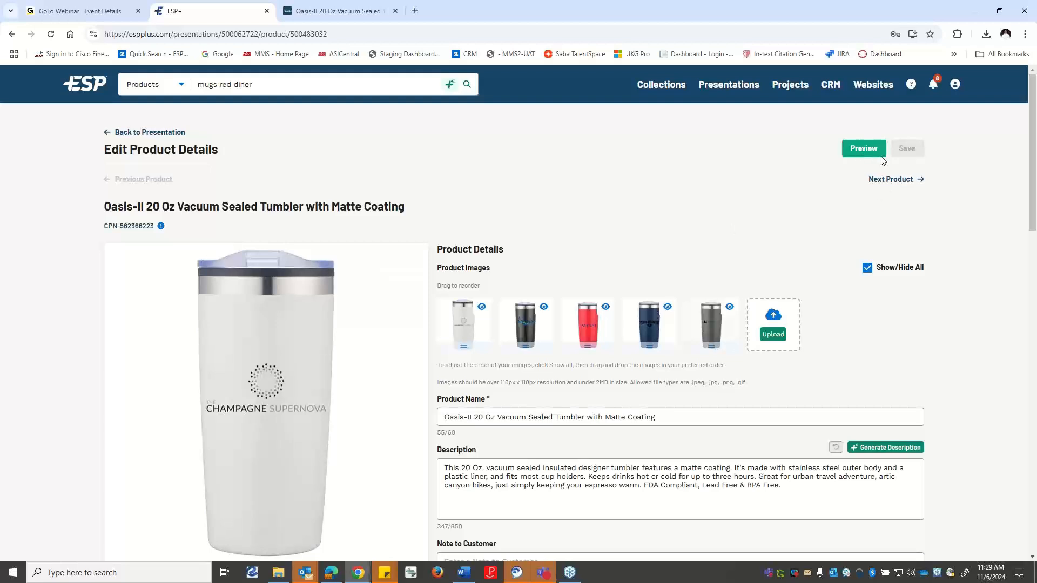
{"action": "scroll", "coordinate": [407, 200], "scroll_direction": "down", "scroll_amount": 1}
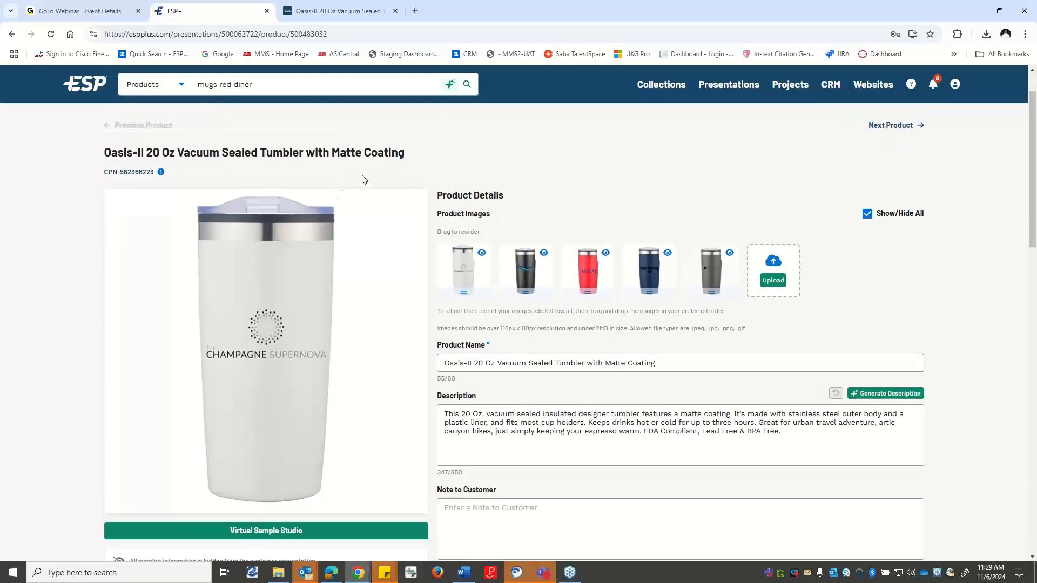
- Open the tumbler's full product page through its CPN link, and return to editing its presentation details
{"action": "left_click", "coordinate": [133, 173]}
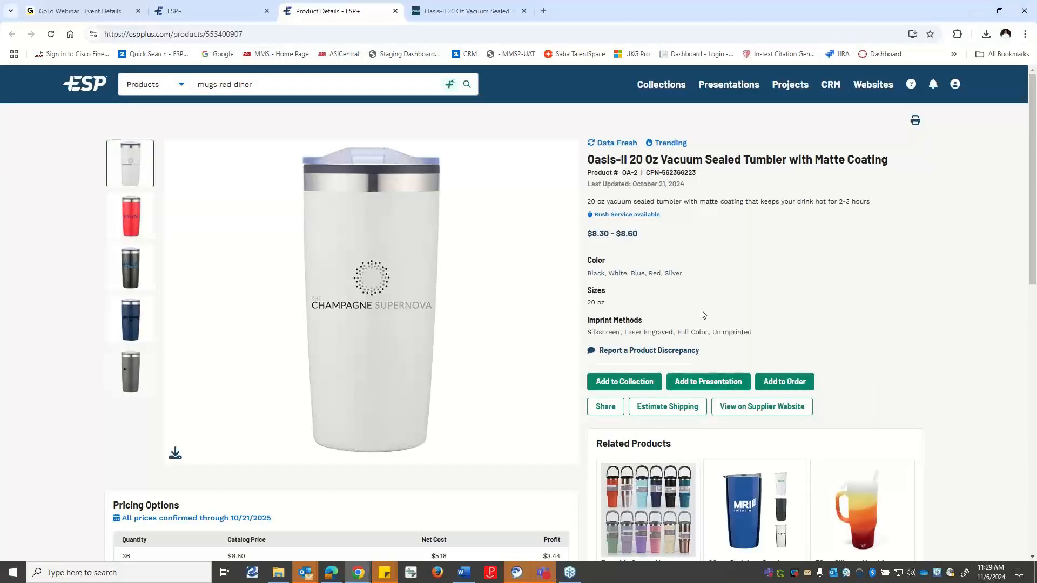
{"action": "left_click", "coordinate": [203, 11]}
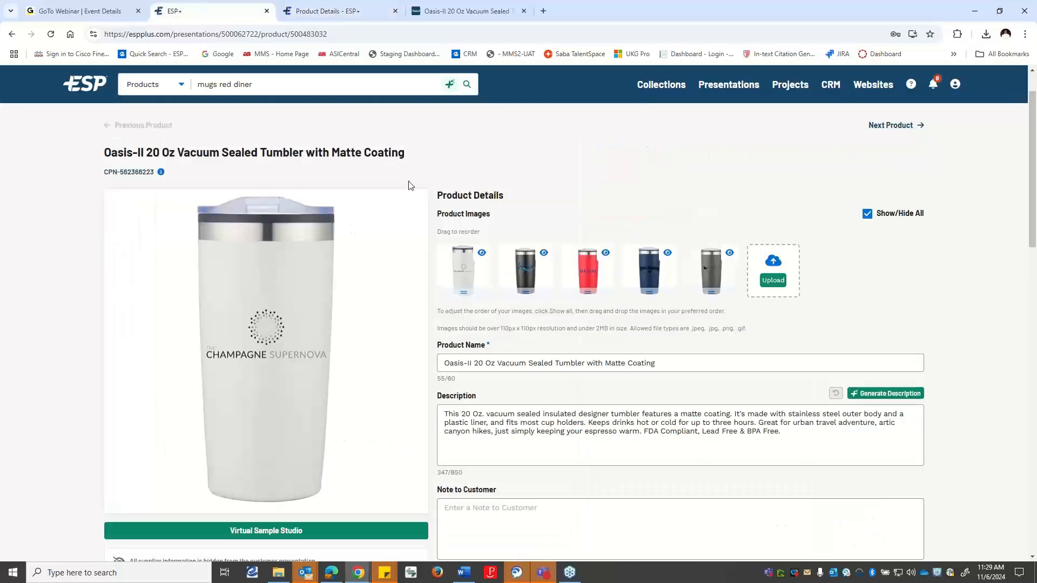
{"action": "scroll", "coordinate": [407, 186], "scroll_direction": "down", "scroll_amount": 2}
{"action": "scroll", "coordinate": [408, 197], "scroll_direction": "up", "scroll_amount": 1}
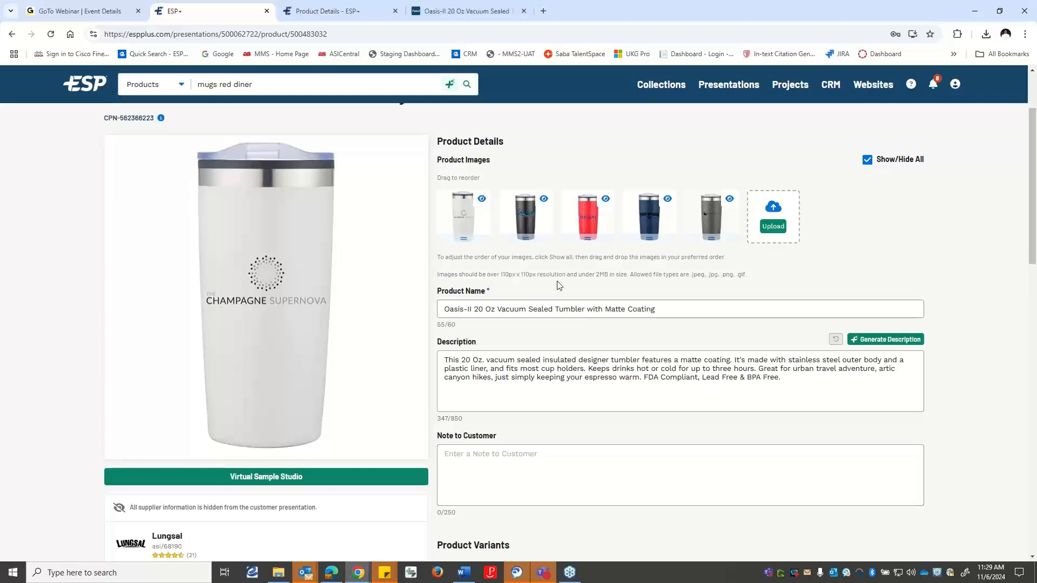
- Try hiding every tumbler image except the red one, and switch all images off and back on
{"action": "left_click", "coordinate": [481, 198]}
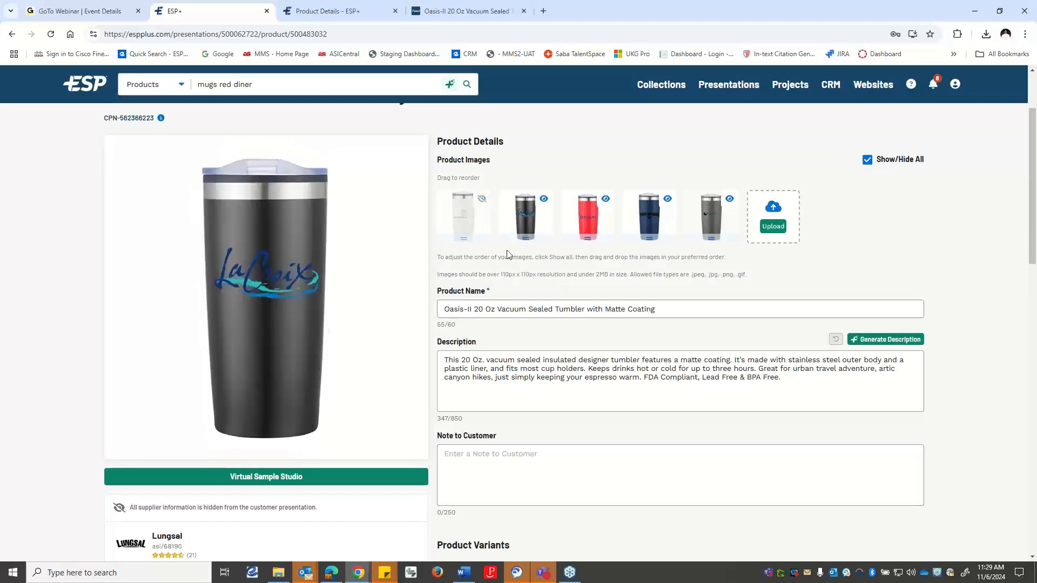
{"action": "left_click", "coordinate": [544, 199]}
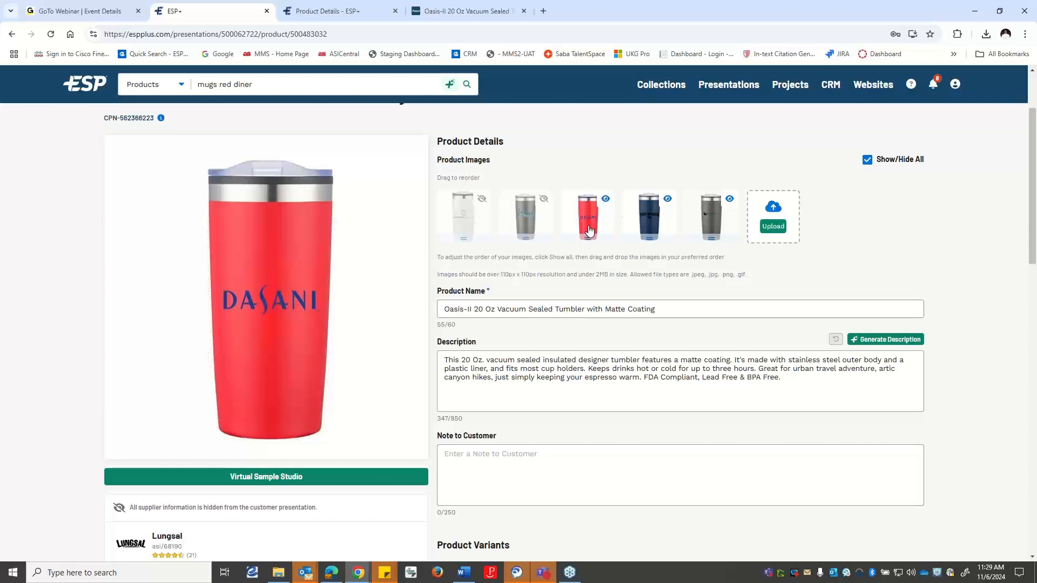
{"action": "left_click", "coordinate": [667, 198]}
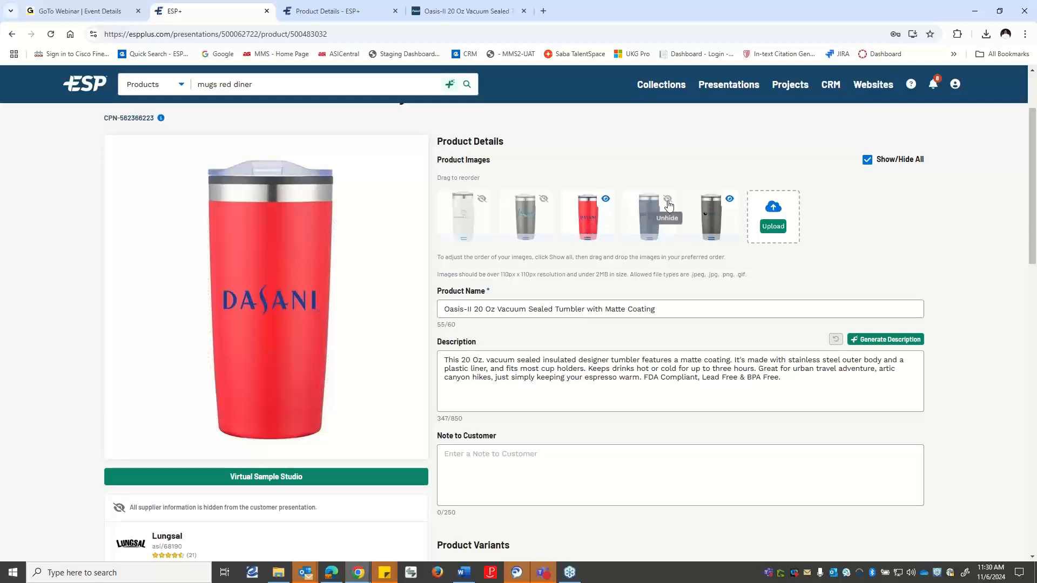
{"action": "left_click", "coordinate": [728, 199]}
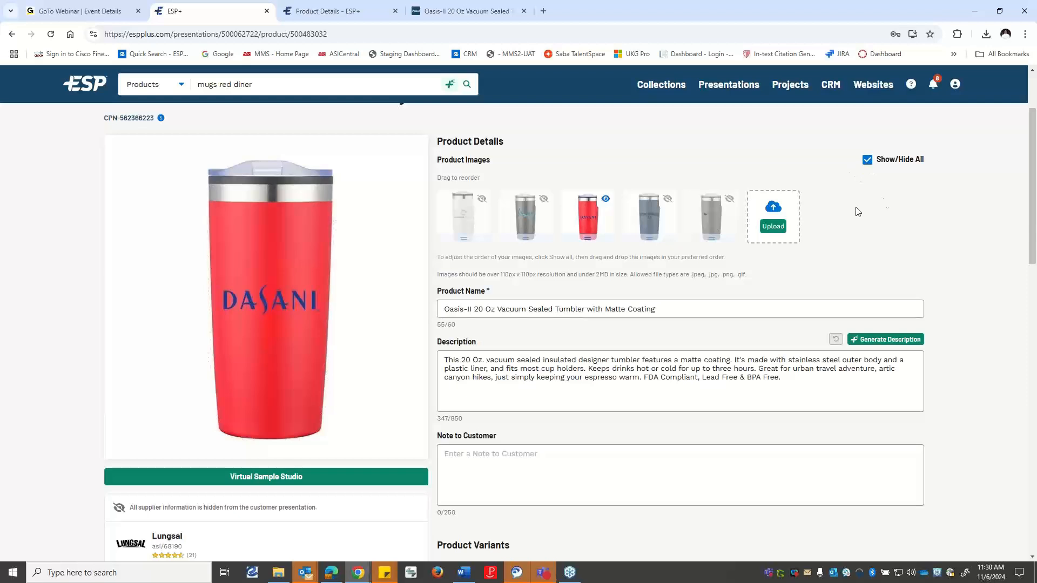
{"action": "left_click", "coordinate": [867, 161]}
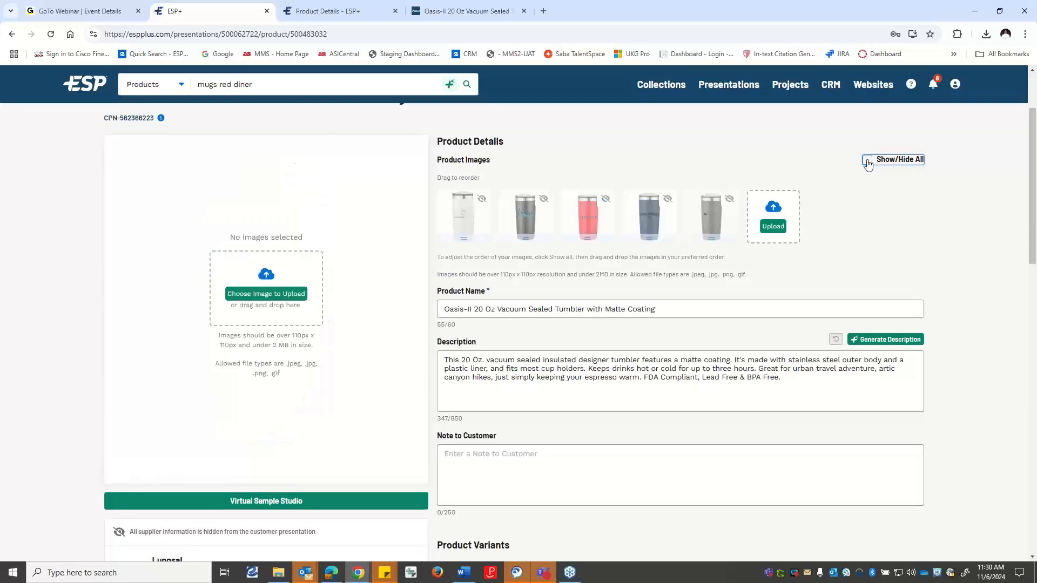
{"action": "left_click", "coordinate": [867, 161]}
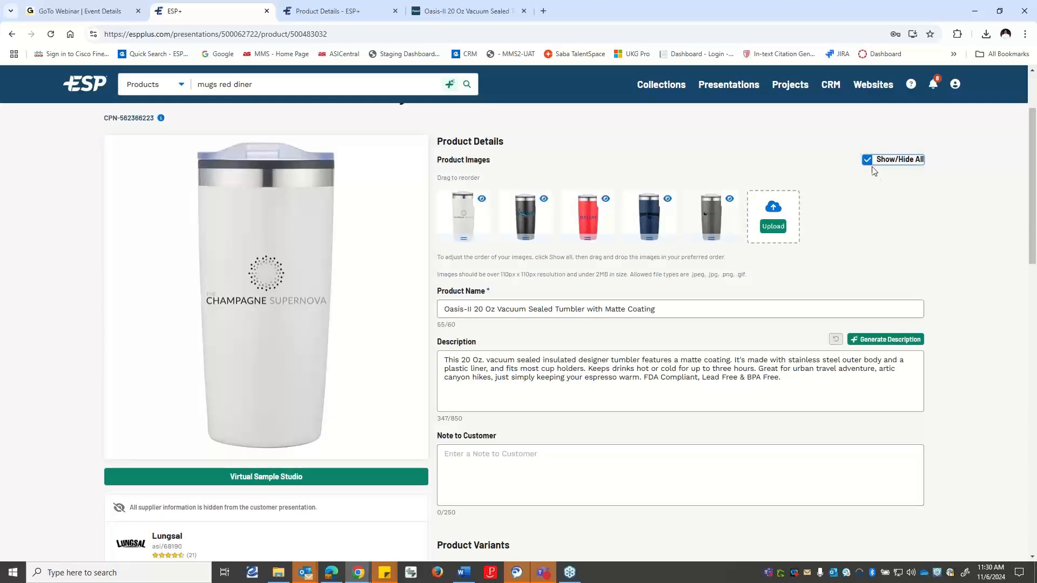
- Hide the white, black, blue and silver tumbler images, leaving only the red one shown
{"action": "left_click", "coordinate": [482, 199]}
{"action": "left_click", "coordinate": [544, 199]}
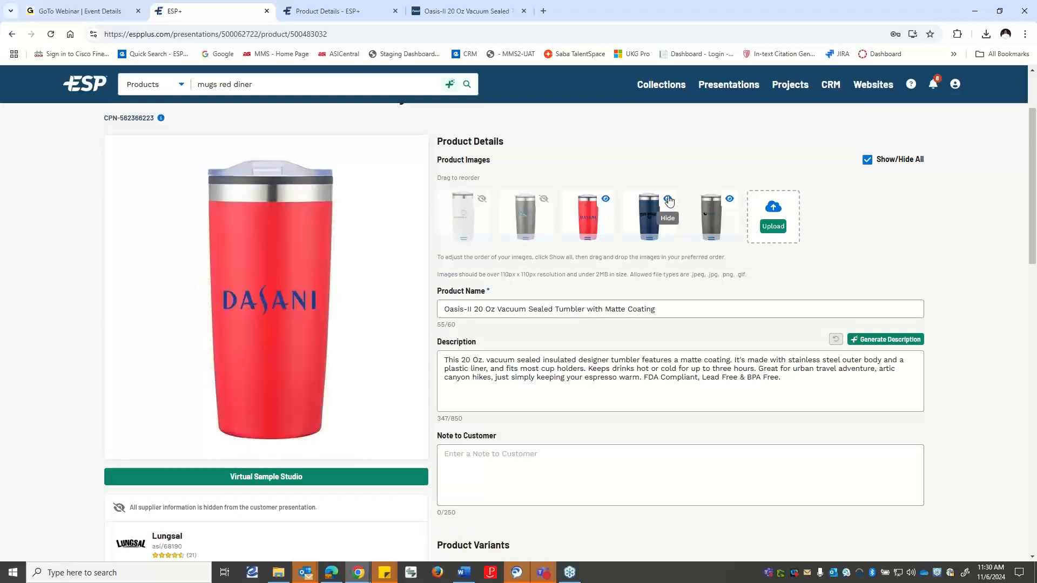
{"action": "left_click", "coordinate": [668, 200]}
{"action": "left_click", "coordinate": [730, 199]}
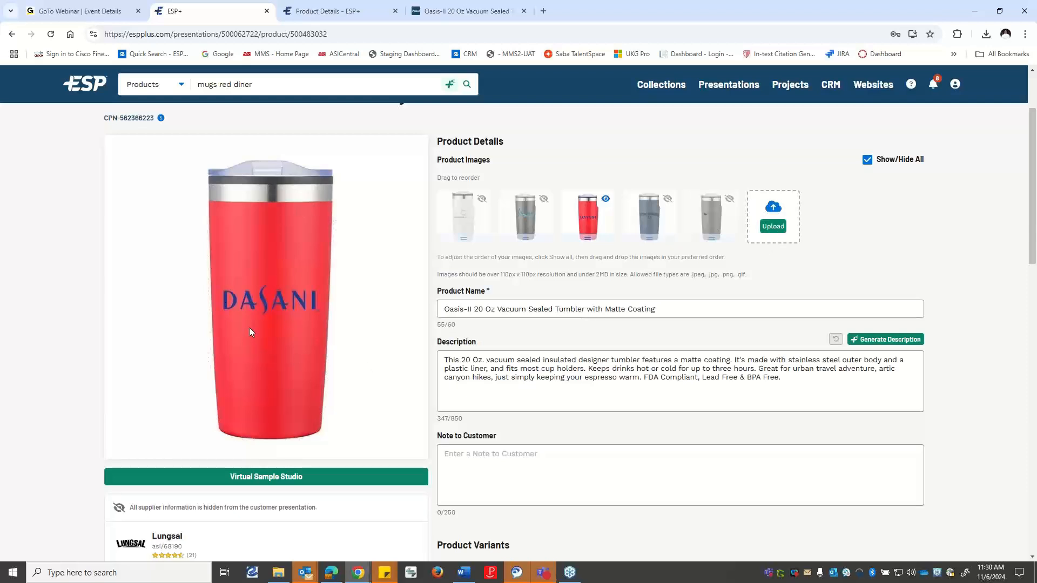
- Generate a new description for the tumbler, keeping its product name
{"action": "scroll", "coordinate": [243, 336], "scroll_direction": "down", "scroll_amount": 1}
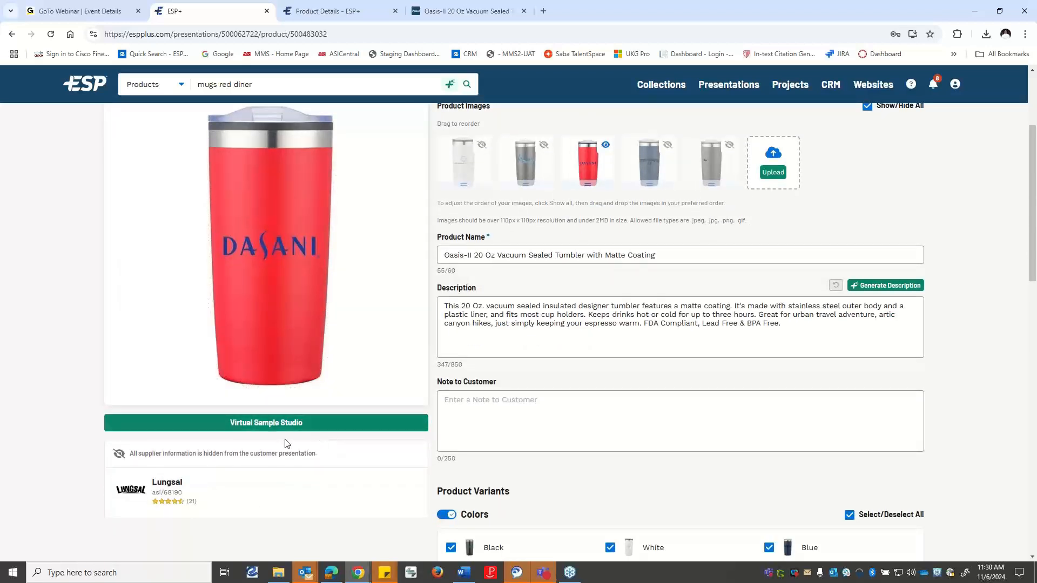
{"action": "left_click", "coordinate": [708, 254]}
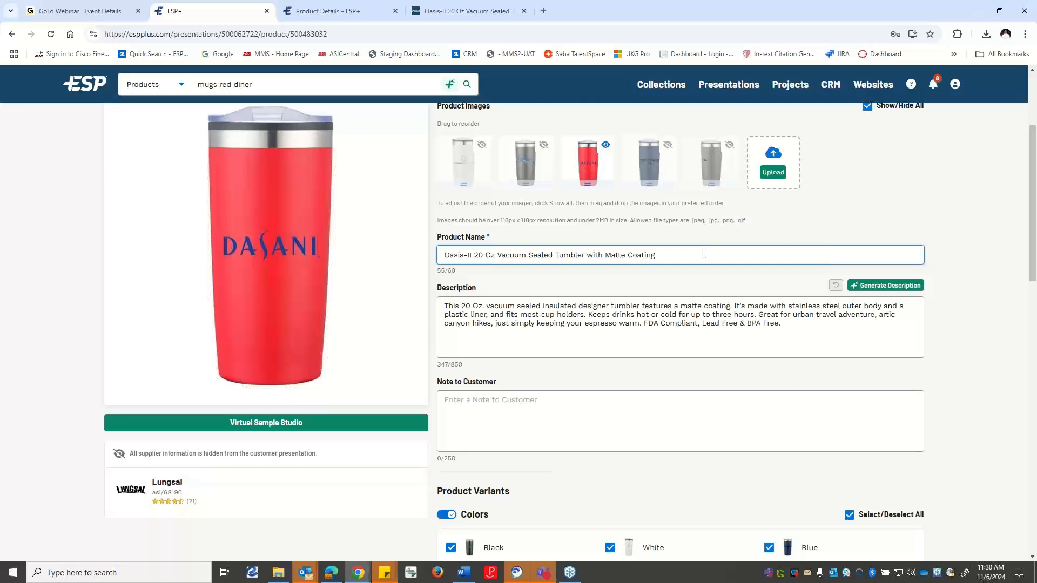
{"action": "scroll", "coordinate": [696, 327], "scroll_direction": "down", "scroll_amount": 1}
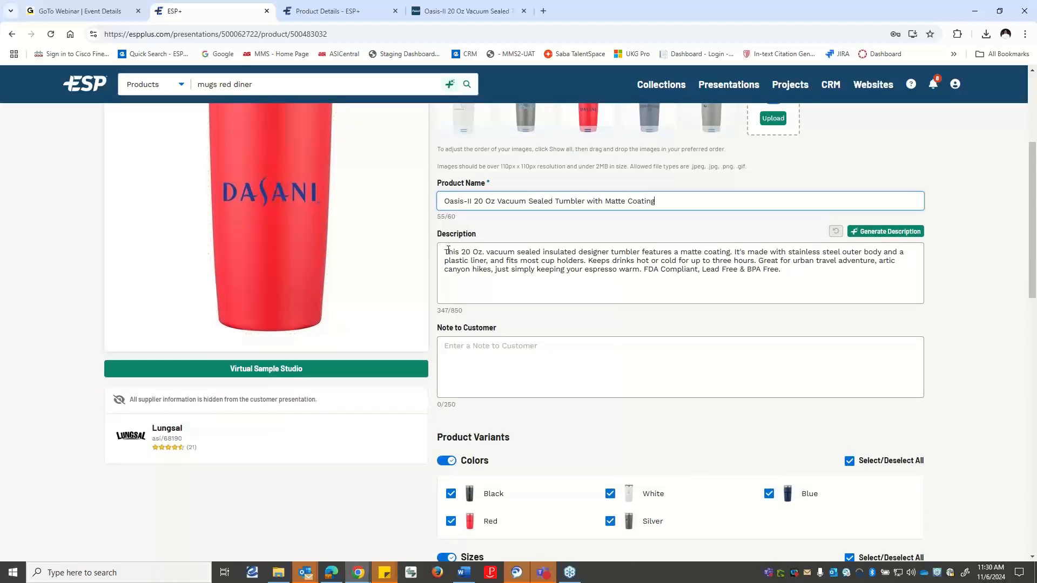
{"action": "left_click", "coordinate": [882, 233]}
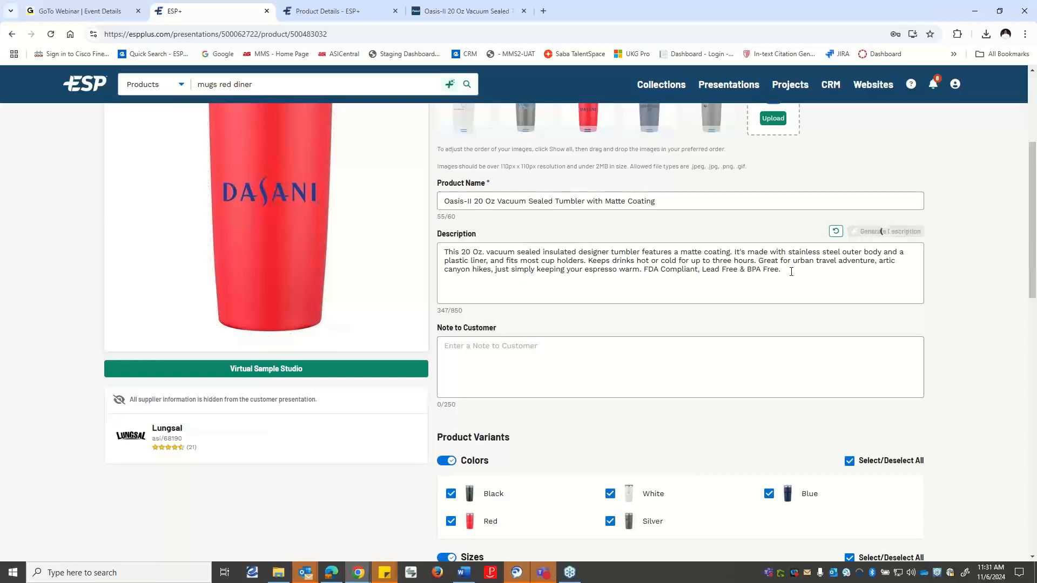
- Look over the tumbler's customer note field and its color, size and material variants
{"action": "scroll", "coordinate": [608, 319], "scroll_direction": "down", "scroll_amount": 1}
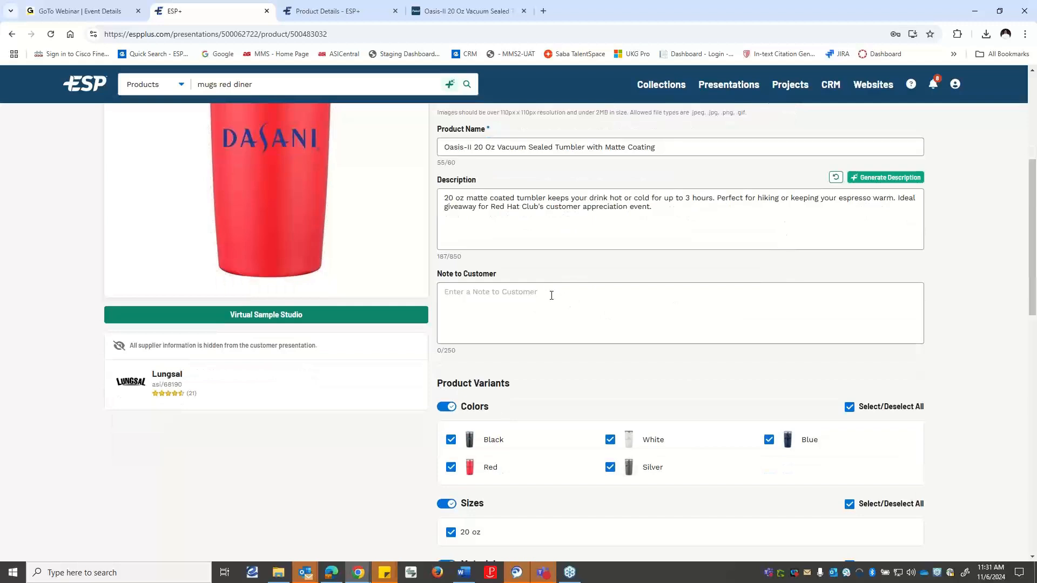
{"action": "left_click", "coordinate": [551, 295]}
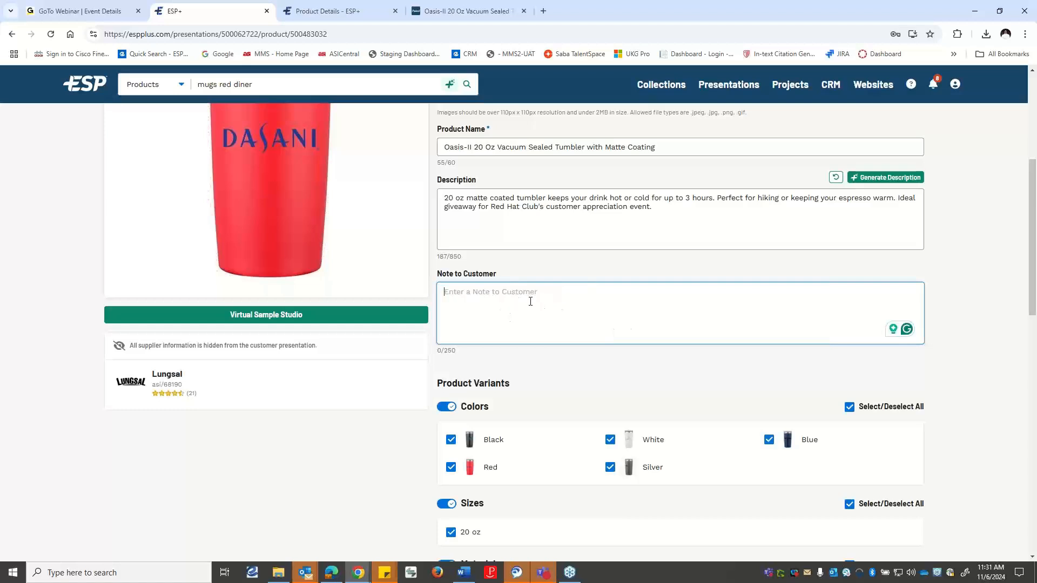
{"action": "scroll", "coordinate": [549, 296], "scroll_direction": "down", "scroll_amount": 1}
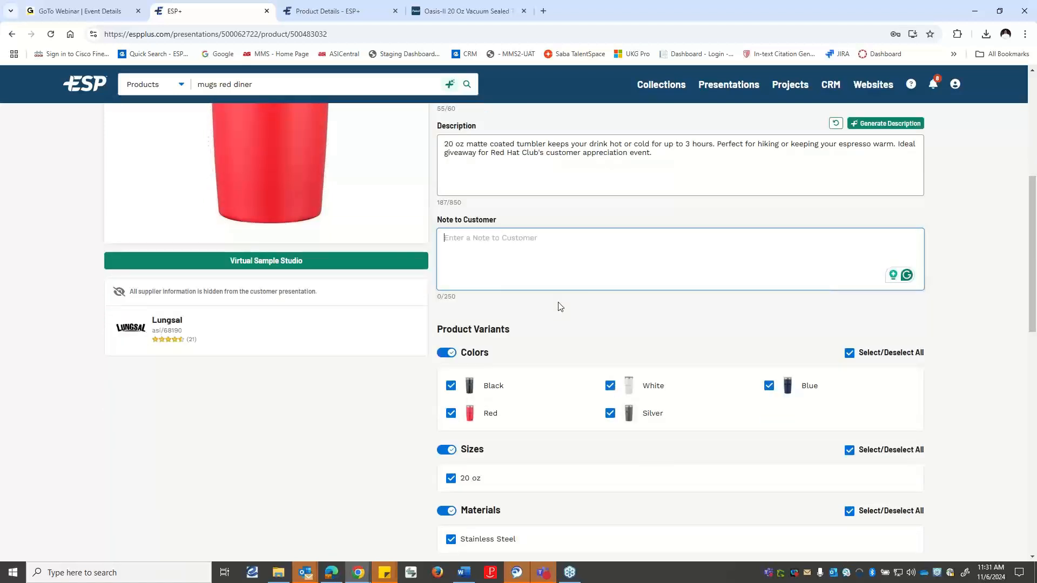
{"action": "scroll", "coordinate": [559, 304], "scroll_direction": "down", "scroll_amount": 3}
{"action": "scroll", "coordinate": [577, 311], "scroll_direction": "up", "scroll_amount": 2}
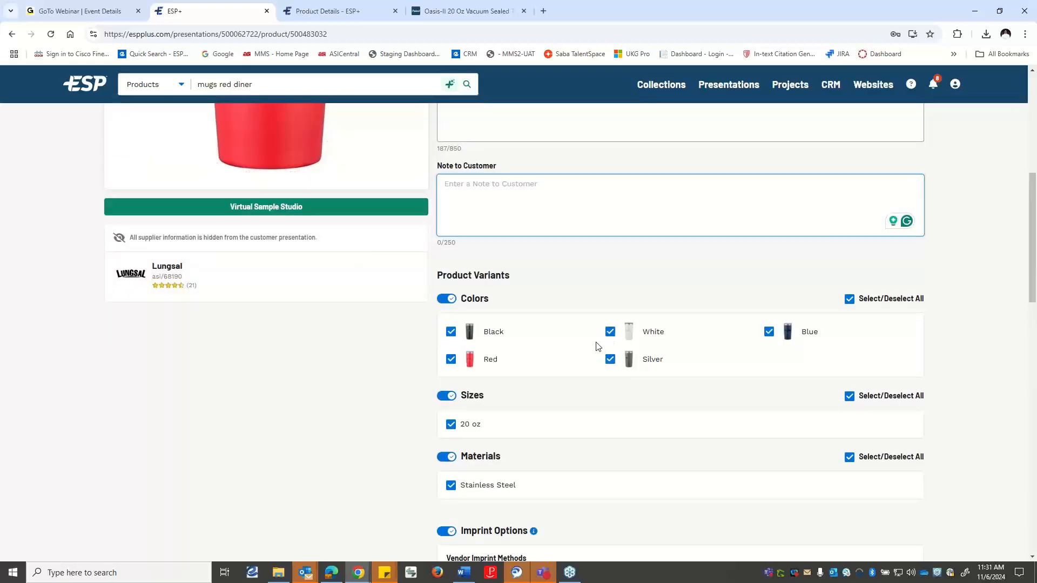
{"action": "scroll", "coordinate": [593, 341], "scroll_direction": "down", "scroll_amount": 2}
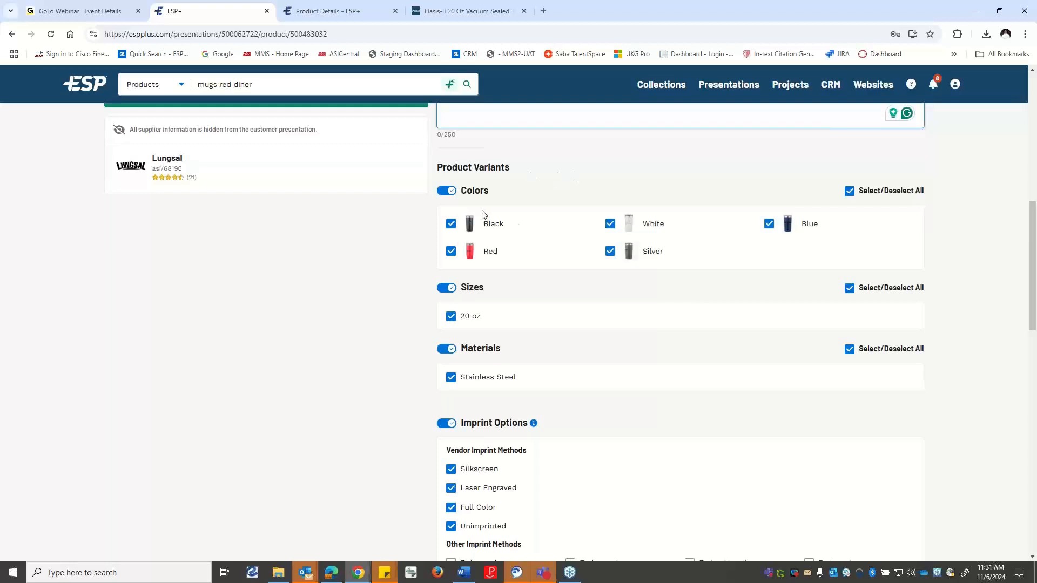
- Show the black tumbler image in the presentation in addition to the red one
{"action": "scroll", "coordinate": [484, 243], "scroll_direction": "up", "scroll_amount": 7}
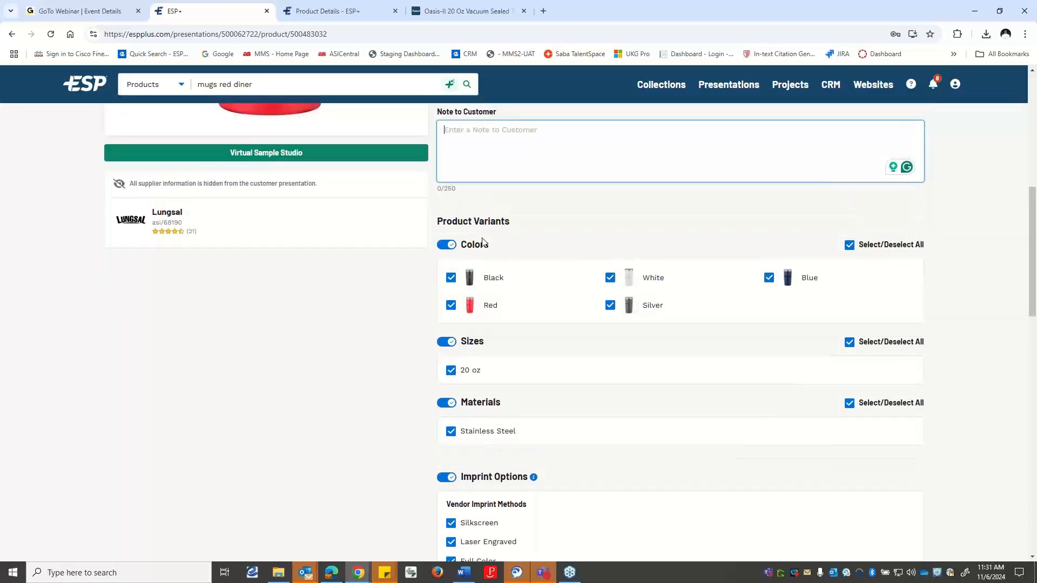
{"action": "scroll", "coordinate": [527, 294], "scroll_direction": "down", "scroll_amount": 2}
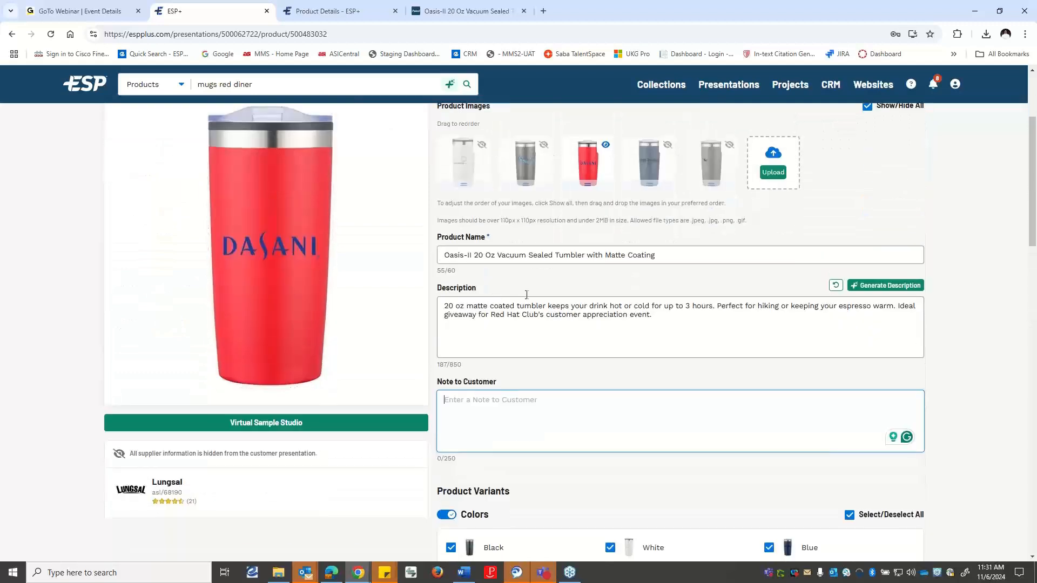
{"action": "left_click", "coordinate": [543, 145]}
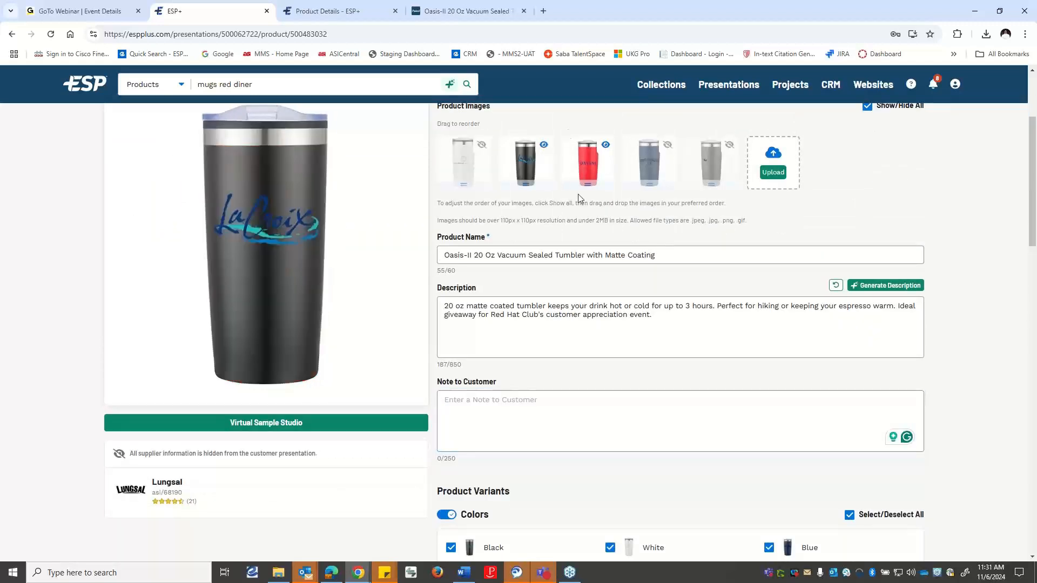
- Deselect all of the tumbler's color variants, and select only Black and Red
{"action": "scroll", "coordinate": [624, 233], "scroll_direction": "down", "scroll_amount": 1}
{"action": "scroll", "coordinate": [624, 233], "scroll_direction": "down", "scroll_amount": 5}
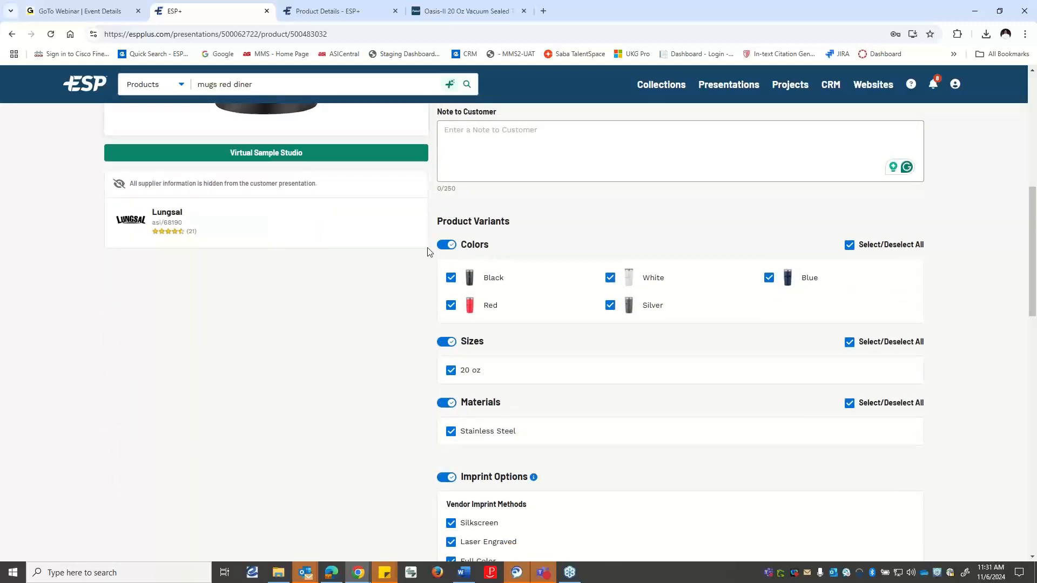
{"action": "left_click", "coordinate": [851, 246]}
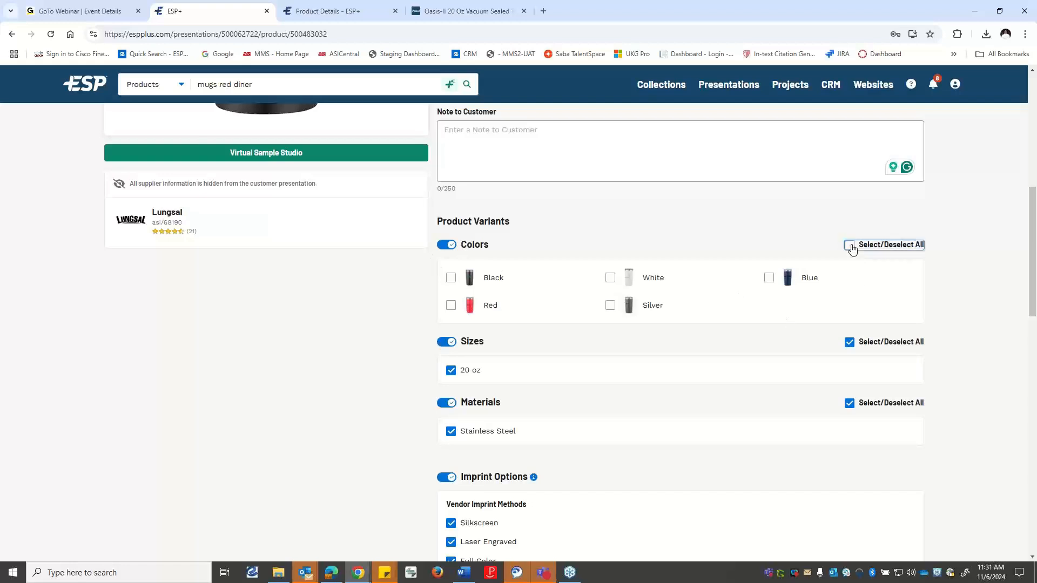
{"action": "left_click", "coordinate": [450, 278]}
{"action": "left_click", "coordinate": [453, 305]}
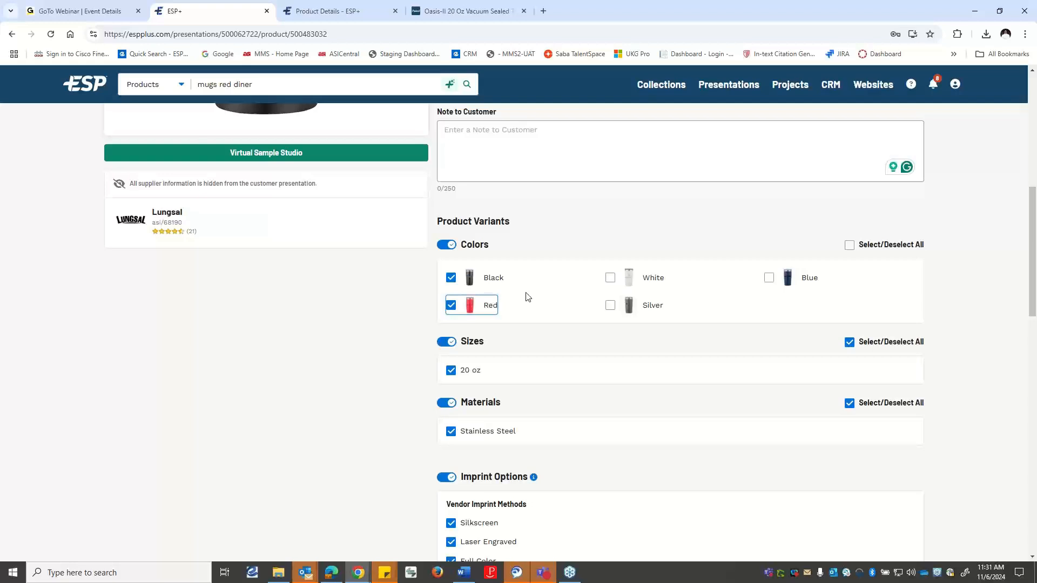
- Add Engraved to the tumbler's other imprint methods
{"action": "scroll", "coordinate": [532, 294], "scroll_direction": "down", "scroll_amount": 2}
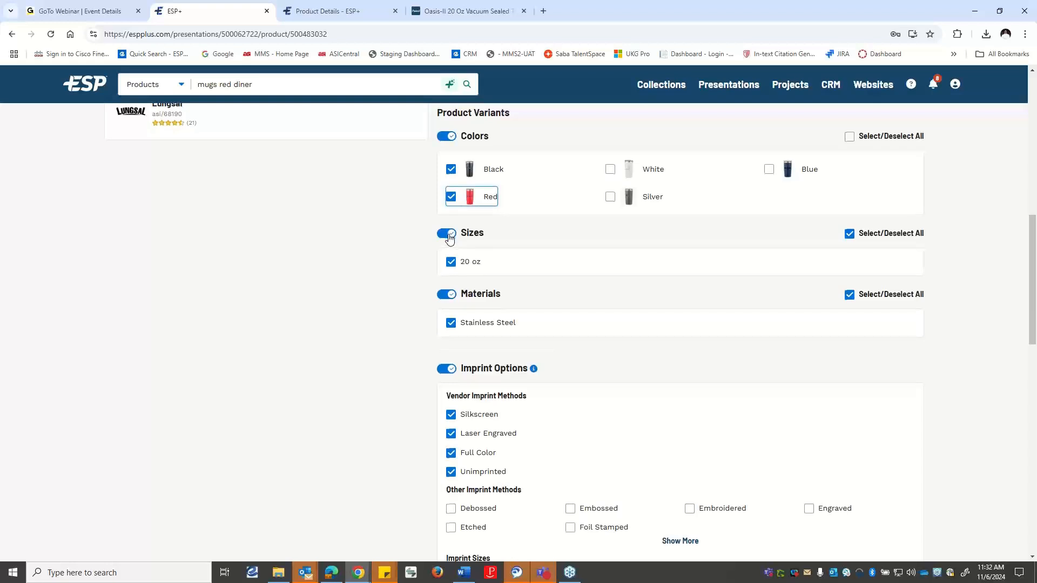
{"action": "scroll", "coordinate": [448, 238], "scroll_direction": "down", "scroll_amount": 1}
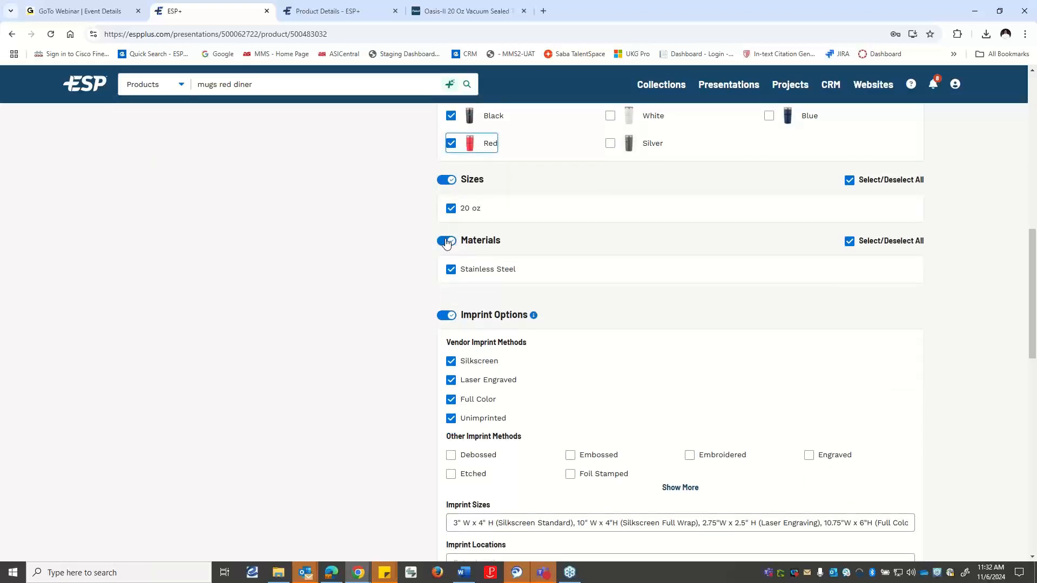
{"action": "scroll", "coordinate": [482, 276], "scroll_direction": "down", "scroll_amount": 2}
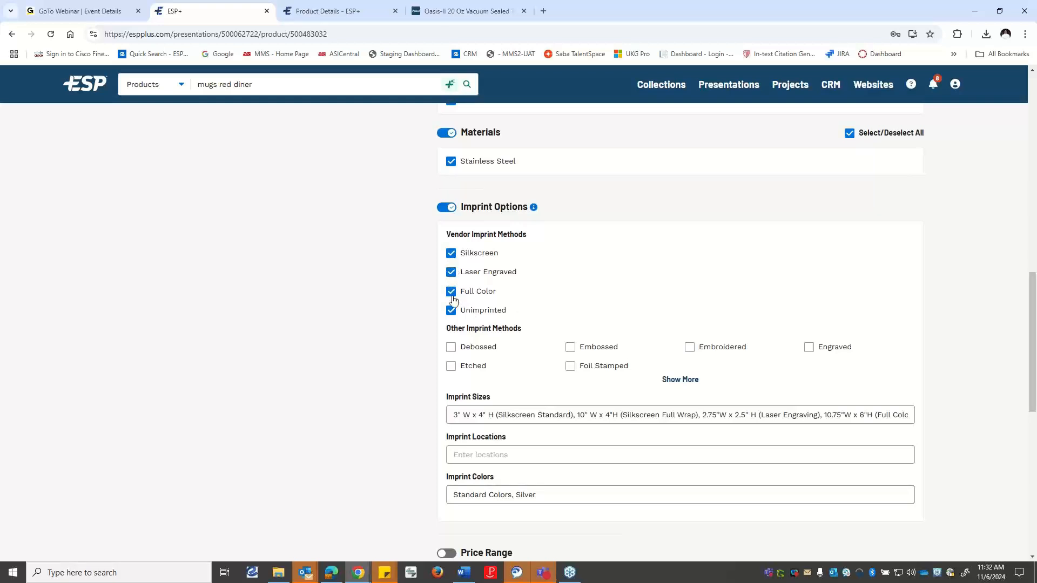
{"action": "scroll", "coordinate": [454, 313], "scroll_direction": "down", "scroll_amount": 2}
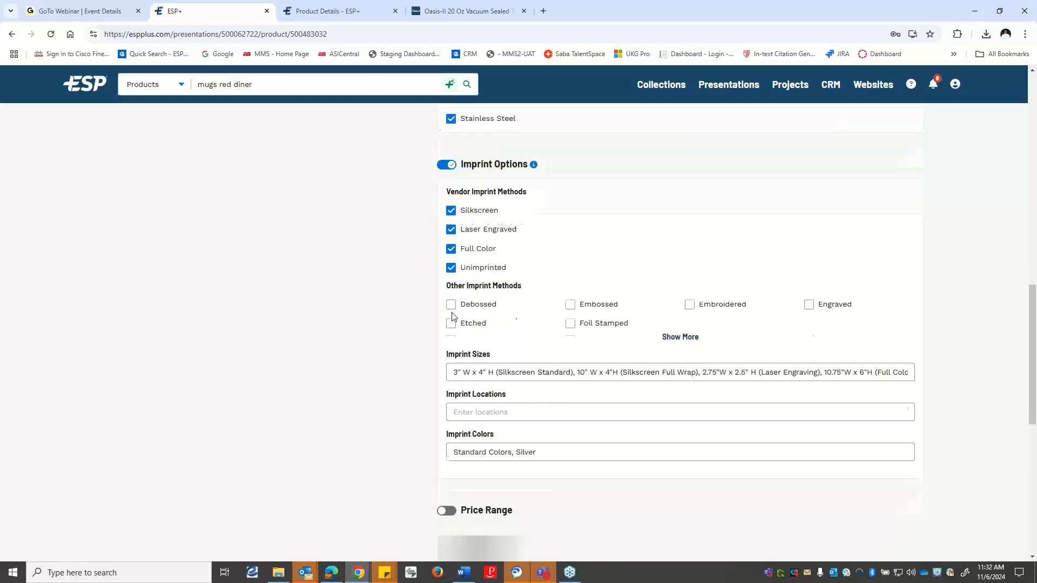
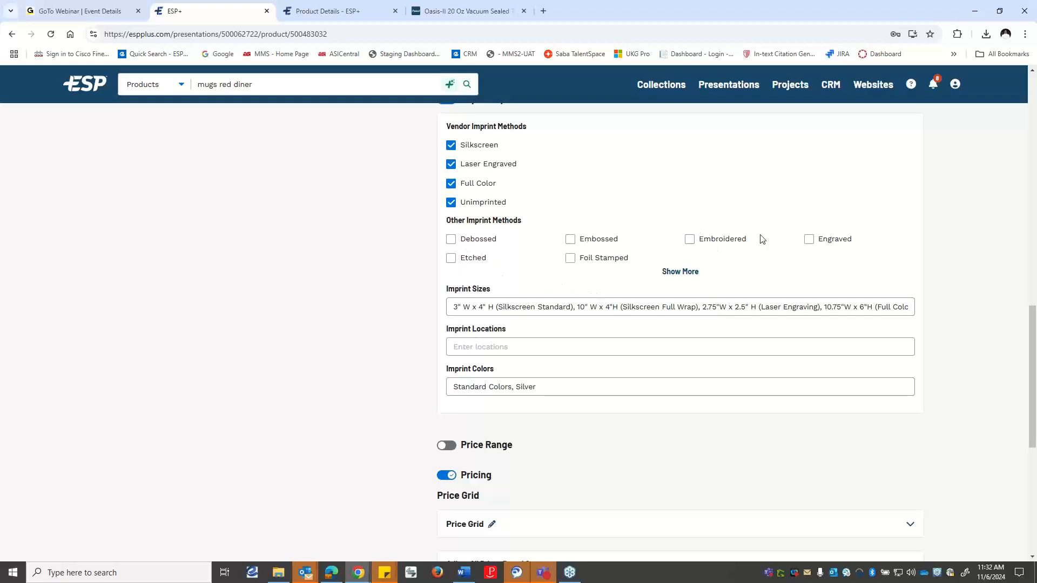
{"action": "left_click", "coordinate": [810, 242]}
- Expand the other imprint methods, replace Engraved with Four/ Full Color Process, and collapse the list again
{"action": "scroll", "coordinate": [799, 245], "scroll_direction": "down", "scroll_amount": 1}
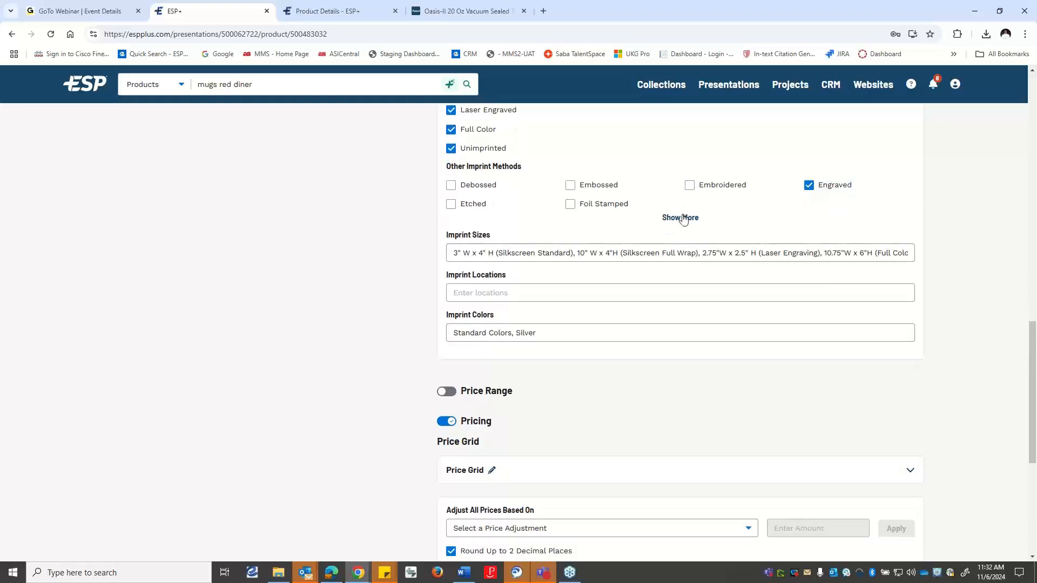
{"action": "left_click", "coordinate": [680, 218]}
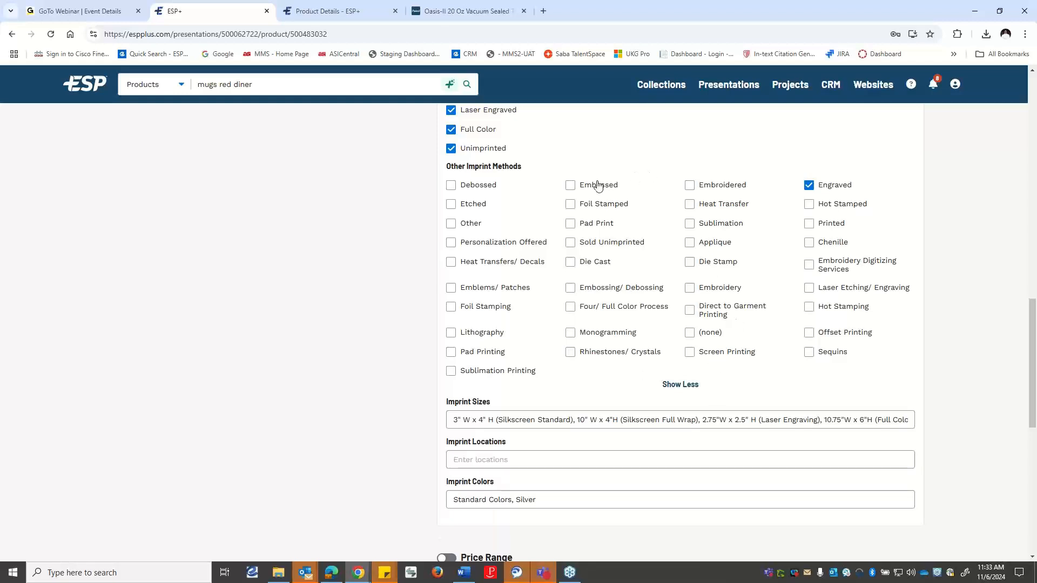
{"action": "left_click", "coordinate": [567, 307]}
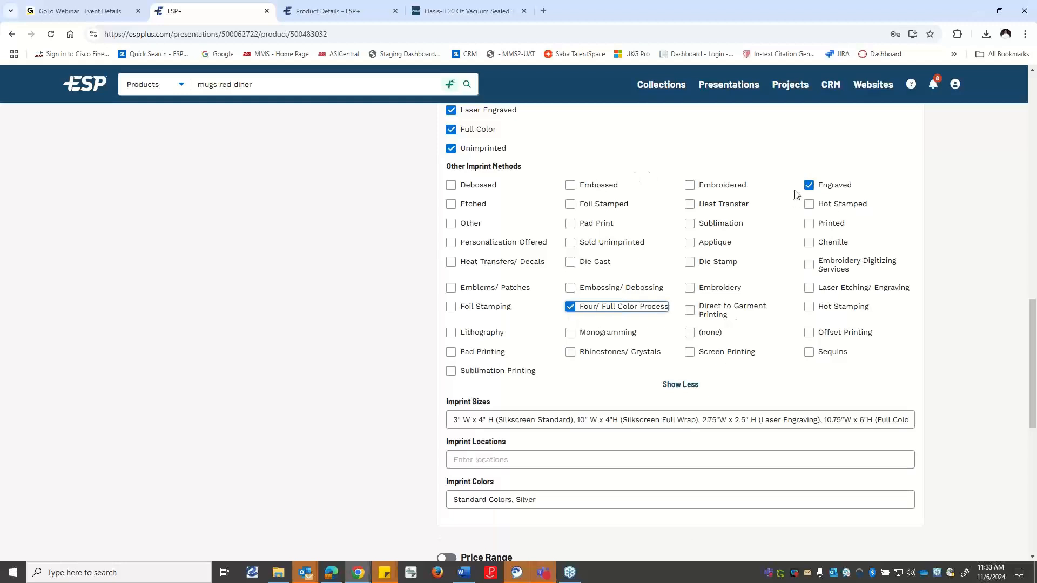
{"action": "left_click", "coordinate": [812, 187]}
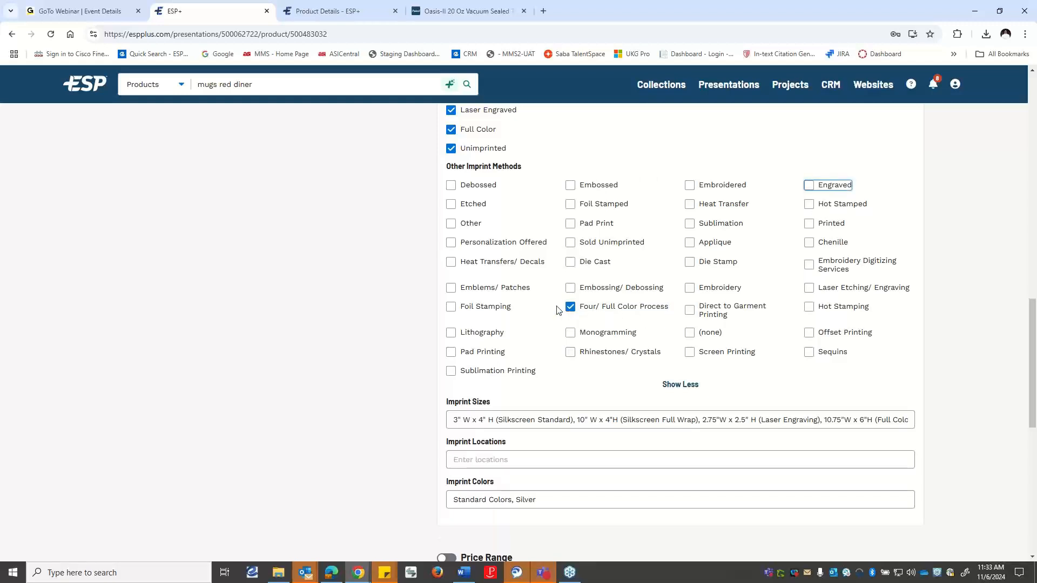
{"action": "scroll", "coordinate": [591, 314], "scroll_direction": "down", "scroll_amount": 1}
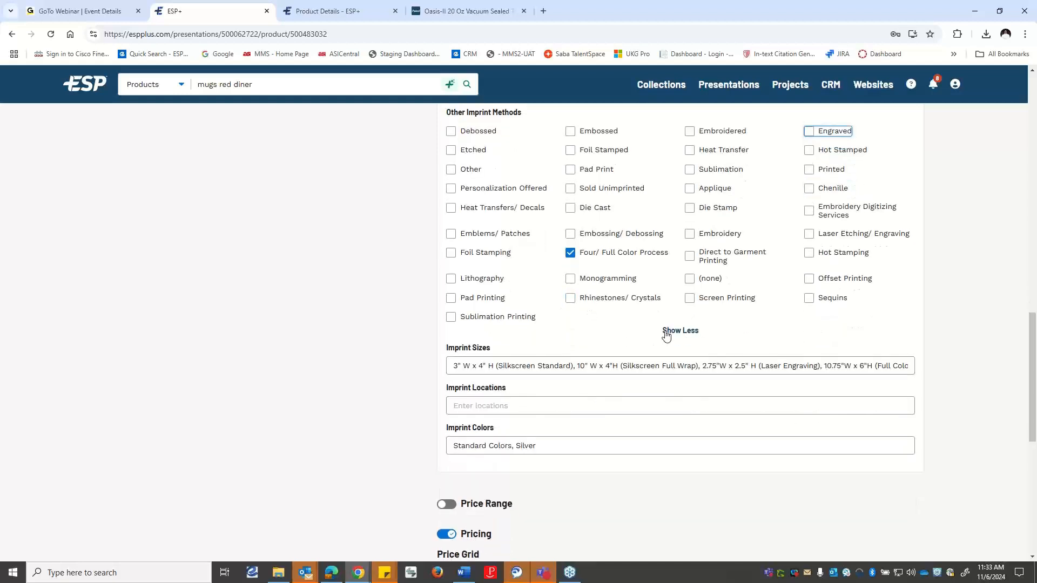
{"action": "scroll", "coordinate": [664, 331], "scroll_direction": "up", "scroll_amount": 2}
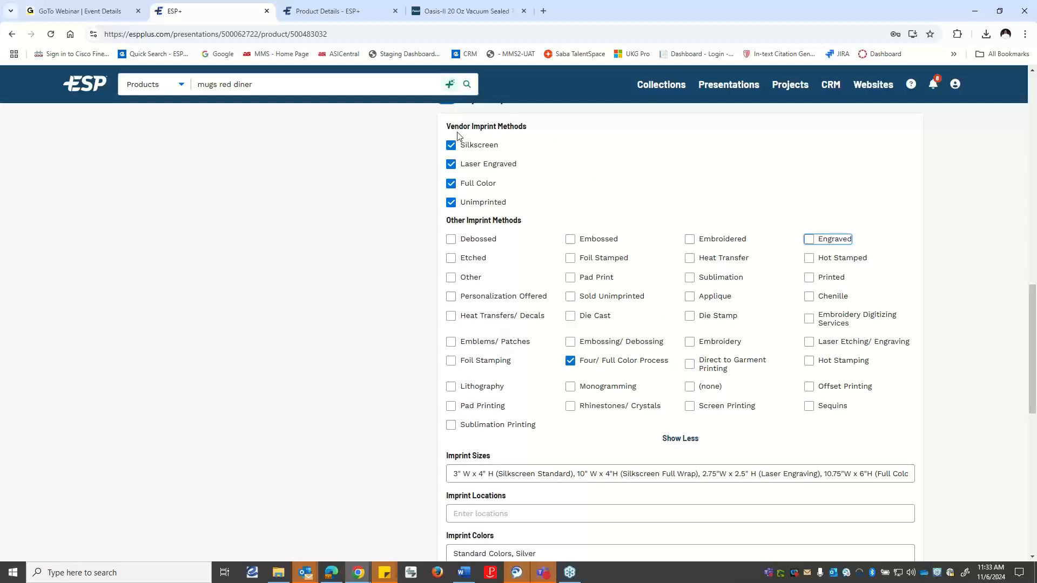
{"action": "scroll", "coordinate": [465, 261], "scroll_direction": "down", "scroll_amount": 2}
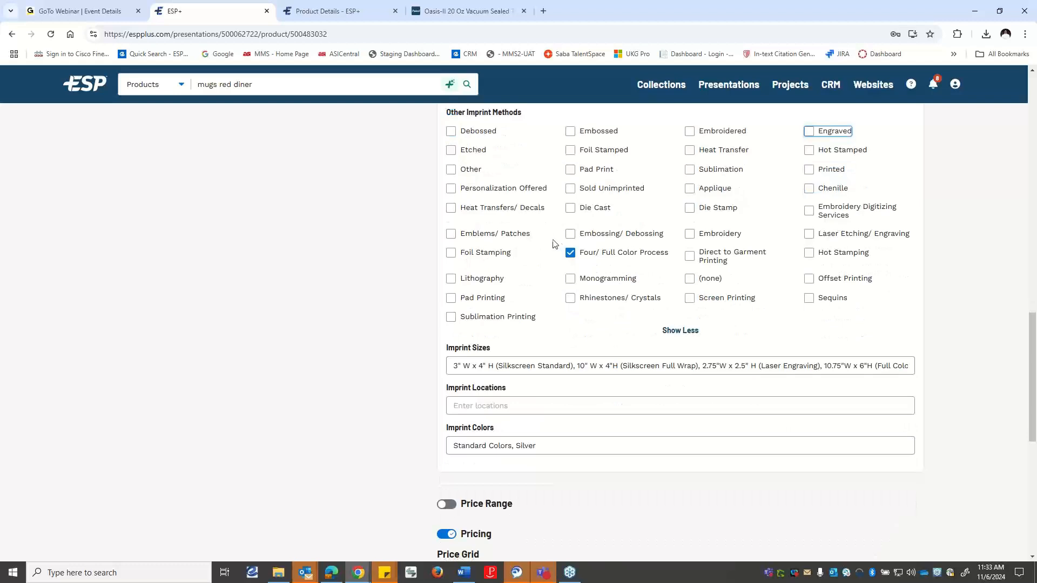
{"action": "left_click", "coordinate": [676, 336]}
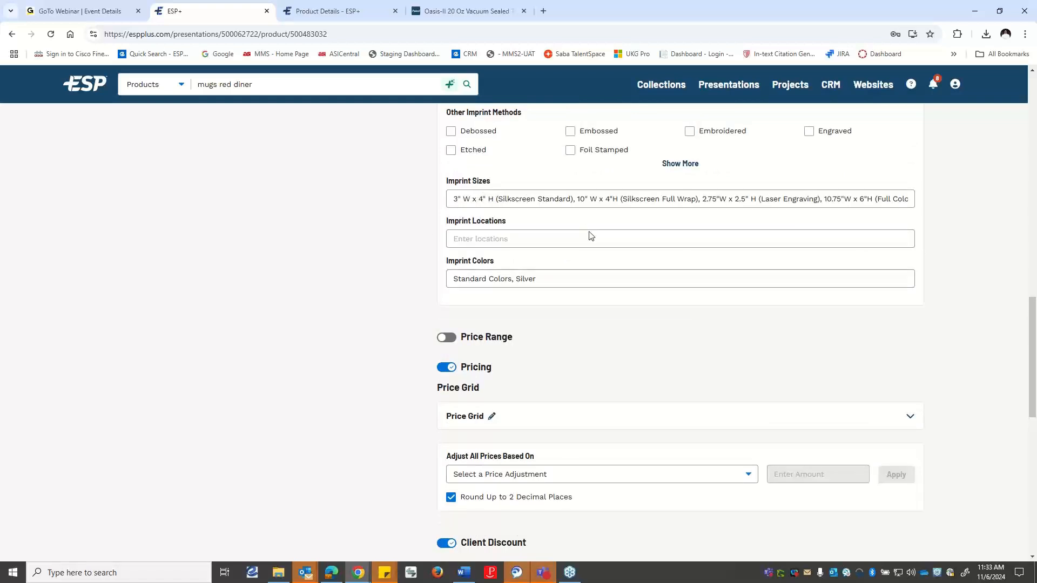
- Enter "Front and Back imprint" as the tumbler's imprint locations and clear its imprint colors
{"action": "left_click", "coordinate": [489, 239]}
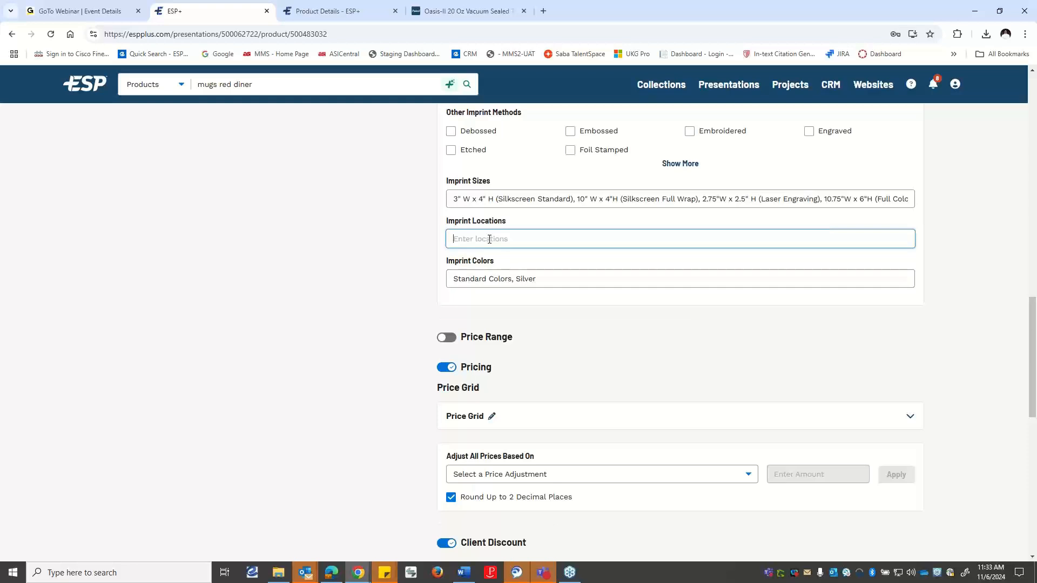
{"action": "type", "text": "Front and Back imprint"}
{"action": "left_click_drag", "start_coordinate": [548, 279], "coordinate": [346, 276]}
{"action": "key", "text": "BackSpace"}
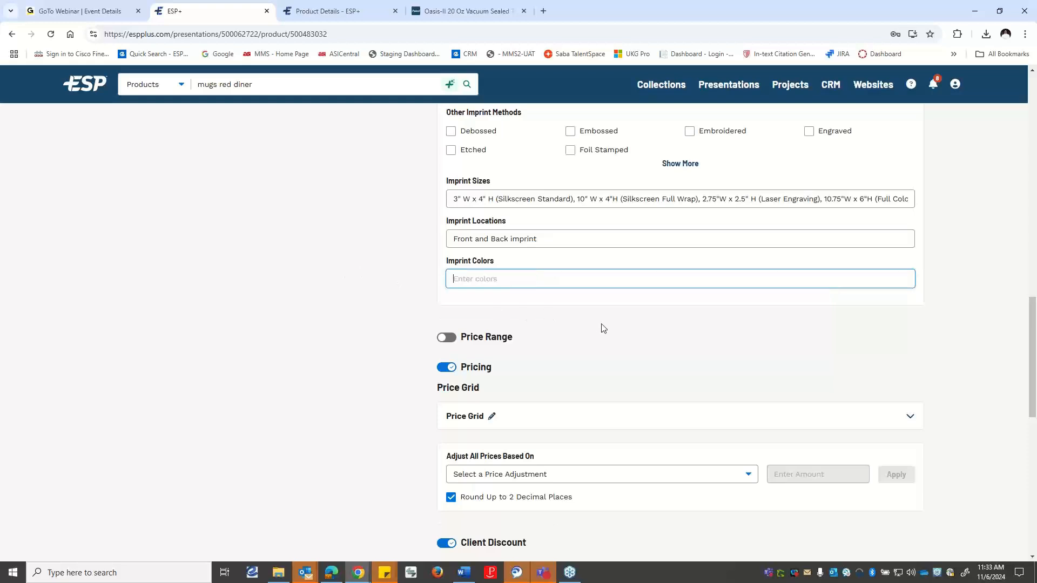
{"action": "left_click", "coordinate": [618, 346]}
{"action": "scroll", "coordinate": [633, 335], "scroll_direction": "down", "scroll_amount": 1}
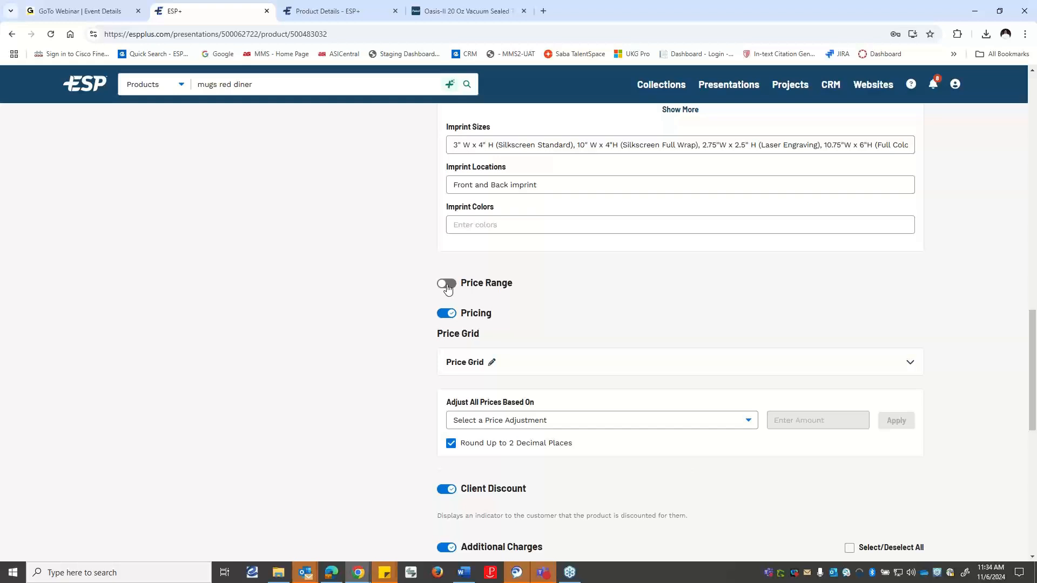
{"action": "scroll", "coordinate": [448, 290], "scroll_direction": "up", "scroll_amount": 4}
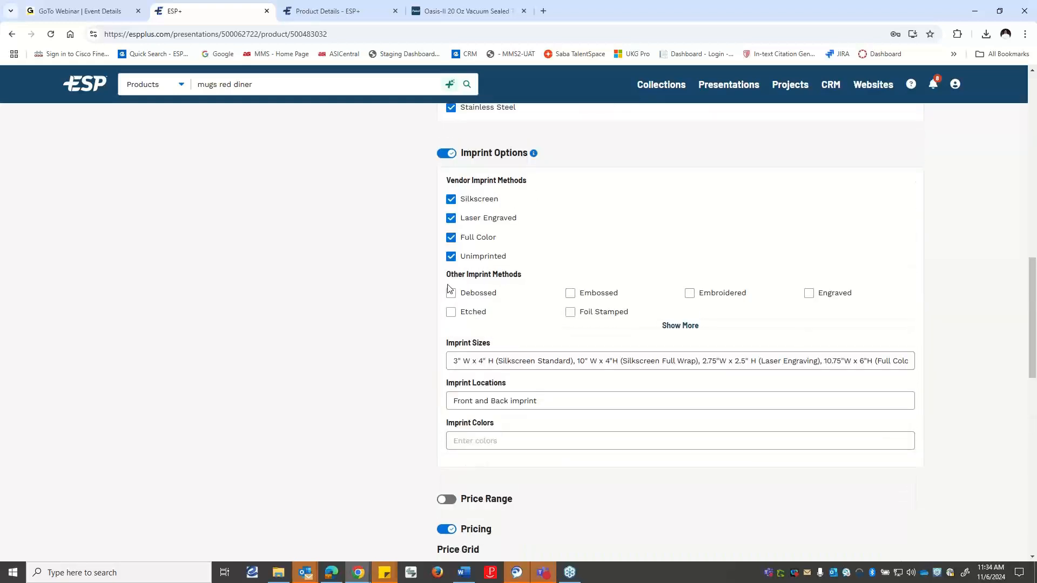
{"action": "scroll", "coordinate": [447, 290], "scroll_direction": "up", "scroll_amount": 4}
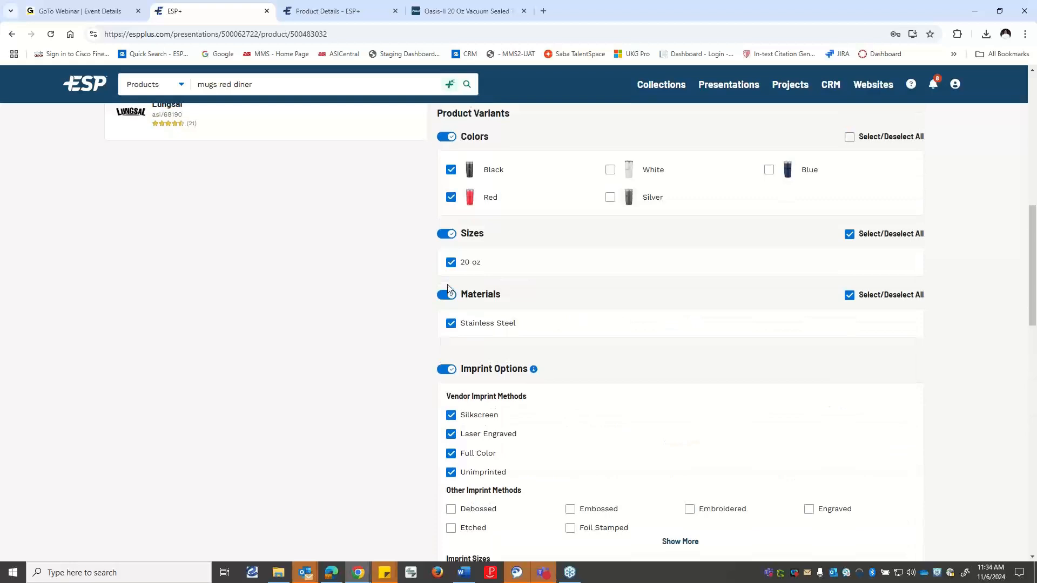
{"action": "scroll", "coordinate": [627, 327], "scroll_direction": "down", "scroll_amount": 4}
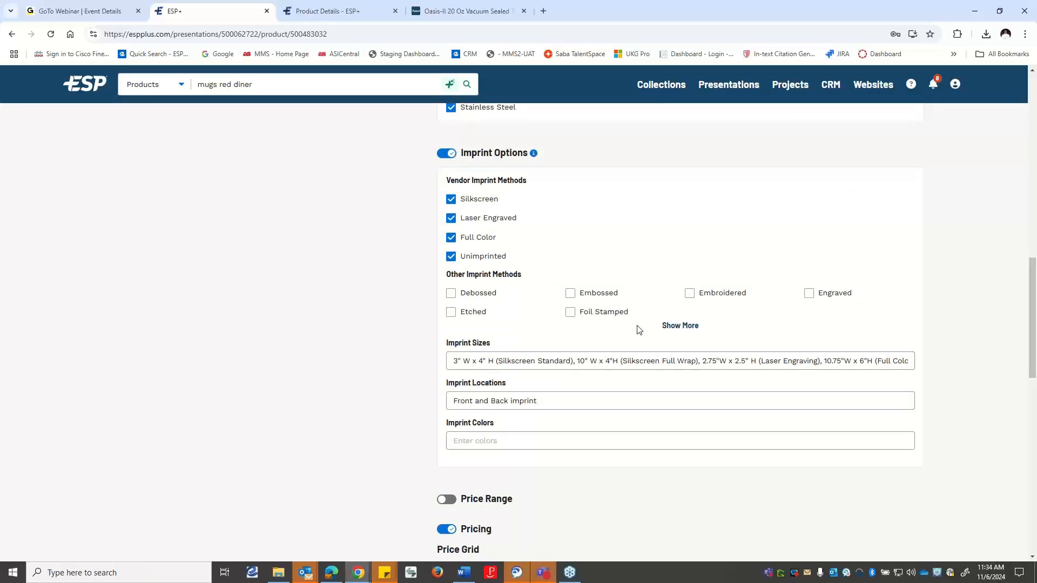
- Expand the product's price grid in the Pricing section to show its quantity tiers
{"action": "scroll", "coordinate": [634, 373], "scroll_direction": "down", "scroll_amount": 3}
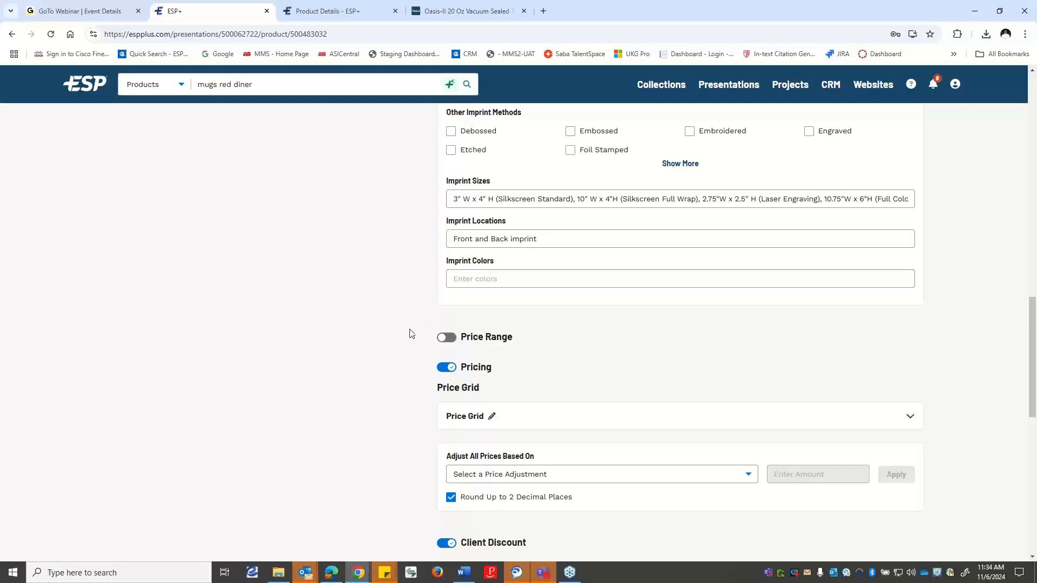
{"action": "scroll", "coordinate": [438, 348], "scroll_direction": "down", "scroll_amount": 2}
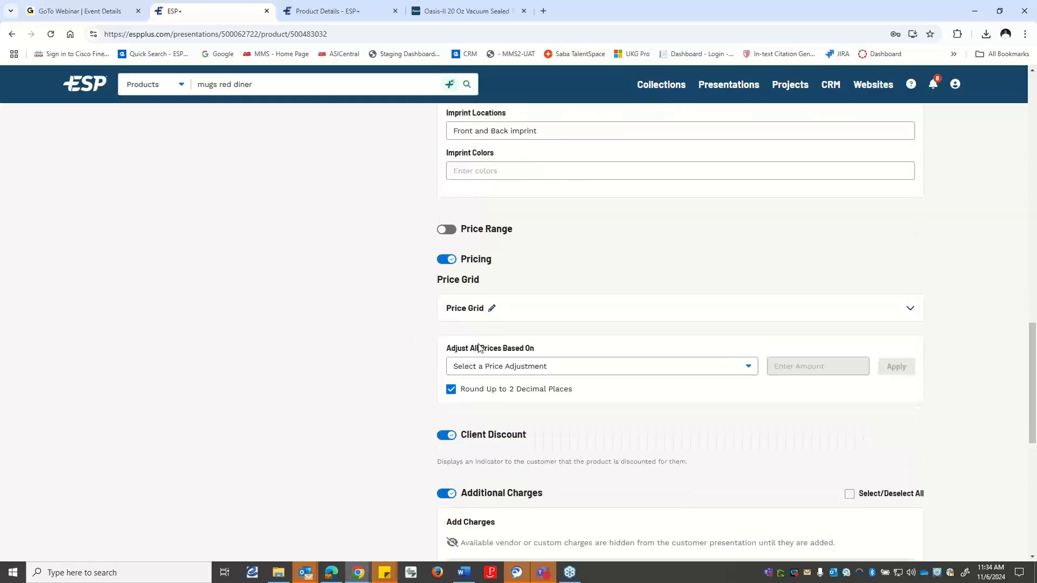
{"action": "left_click", "coordinate": [910, 315]}
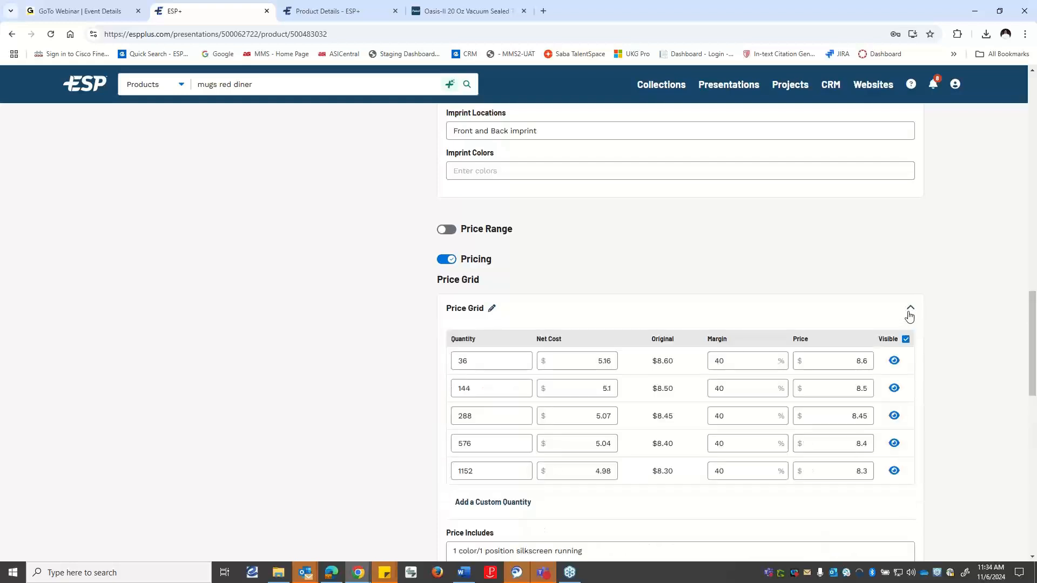
{"action": "scroll", "coordinate": [922, 319], "scroll_direction": "down", "scroll_amount": 2}
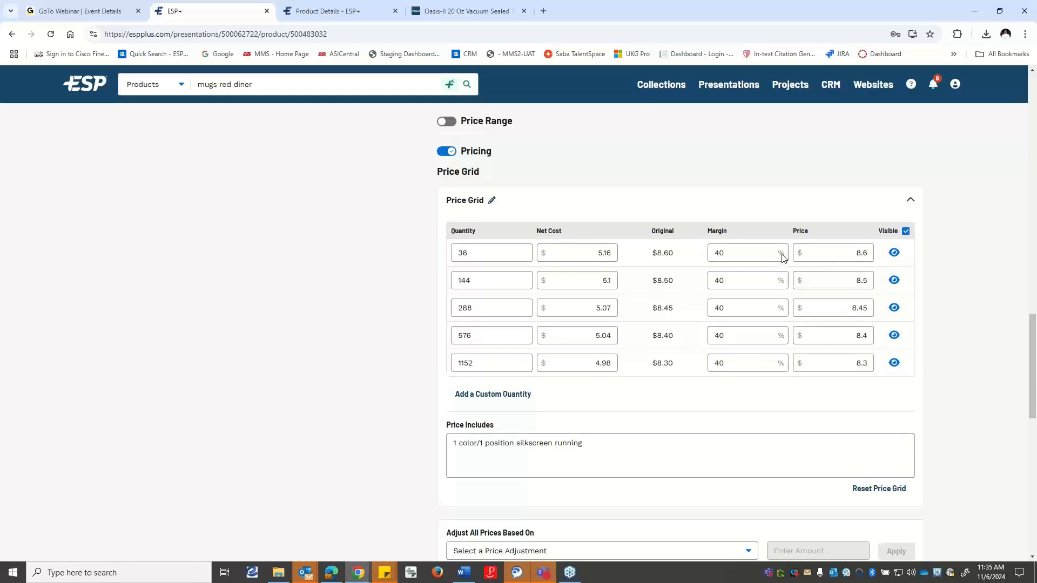
- Set the selling price of the 36-quantity tier to 6.00 in the price grid
{"action": "left_click", "coordinate": [871, 253]}
{"action": "double_click", "coordinate": [871, 253]}
{"action": "type", "text": "6.00"}
{"action": "left_click", "coordinate": [823, 259]}
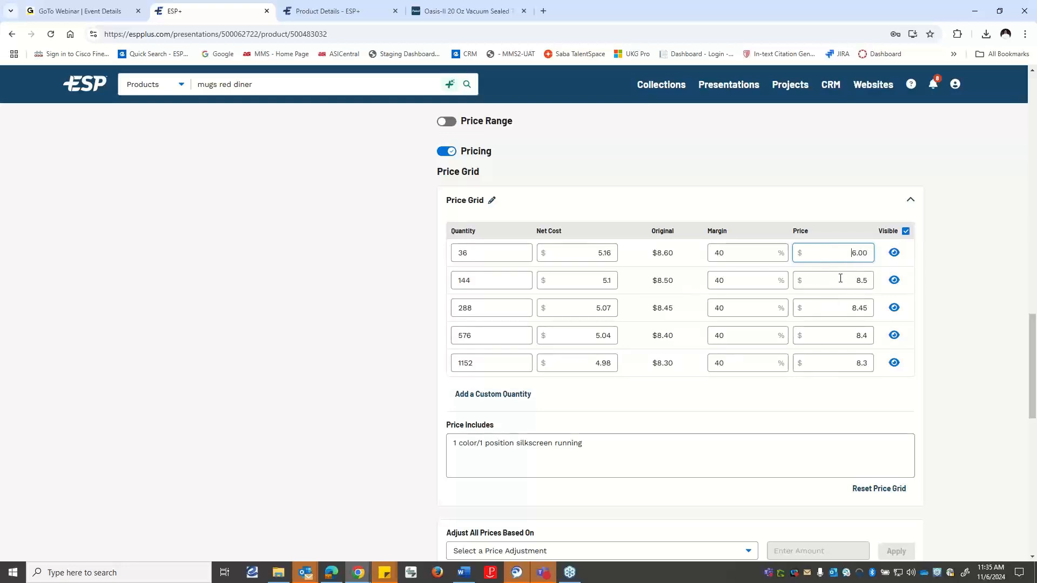
{"action": "left_click", "coordinate": [782, 400]}
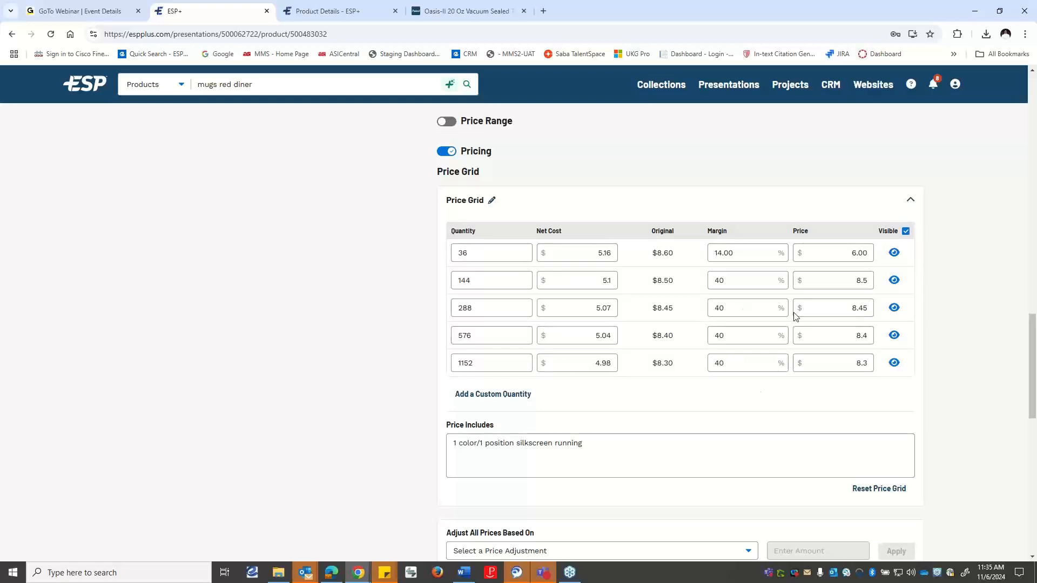
- Set the 36-quantity tier's margin to 40% and trim its price to 8.60
{"action": "left_click", "coordinate": [778, 252]}
{"action": "left_click", "coordinate": [862, 253]}
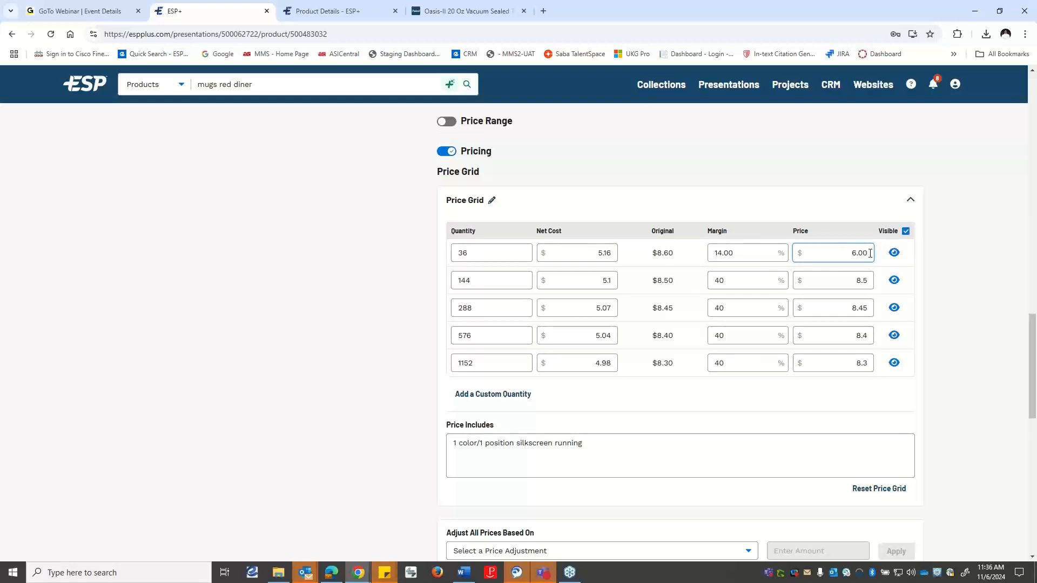
{"action": "left_click", "coordinate": [753, 252]}
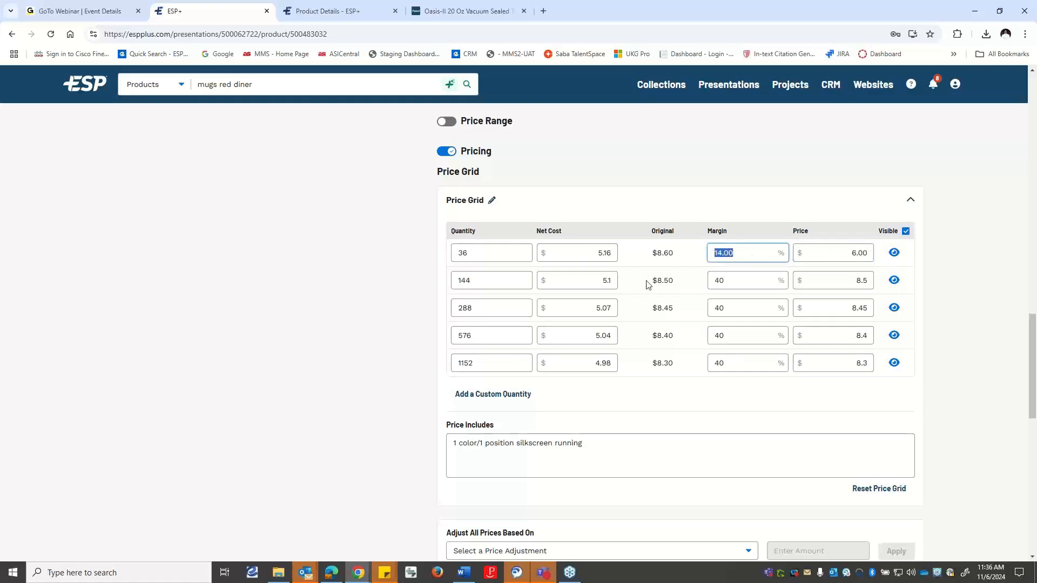
{"action": "type", "text": "40"}
{"action": "left_click", "coordinate": [742, 402]}
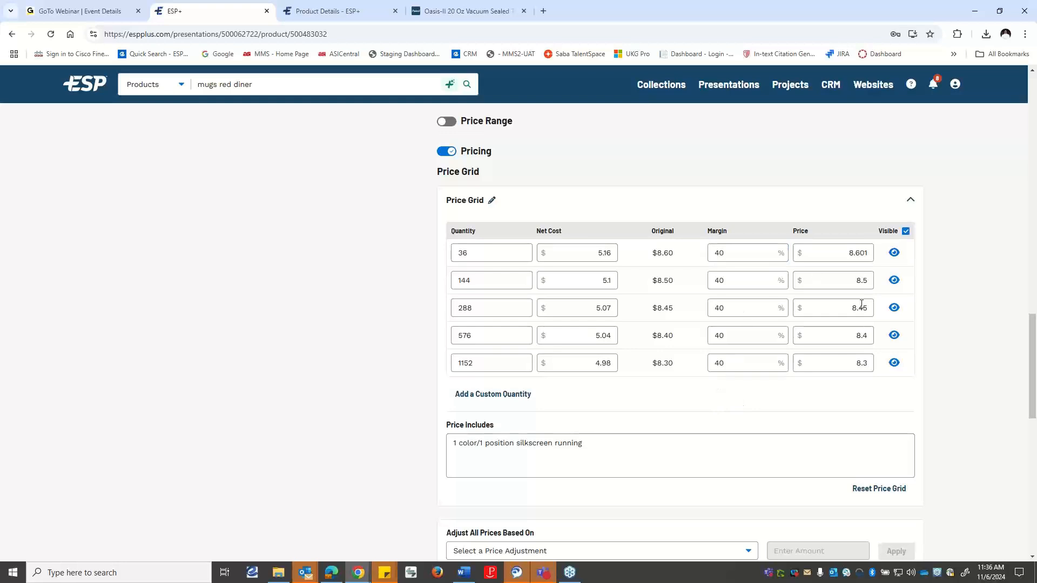
{"action": "left_click", "coordinate": [842, 256]}
{"action": "key", "text": "BackSpace"}
{"action": "left_click", "coordinate": [963, 263]}
- Hide the 576 and 1152 quantity tiers and change the three remaining quantities to 100, 250 and 400
{"action": "left_click", "coordinate": [894, 362]}
{"action": "left_click", "coordinate": [894, 336]}
{"action": "left_click_drag", "start_coordinate": [492, 253], "coordinate": [453, 253]}
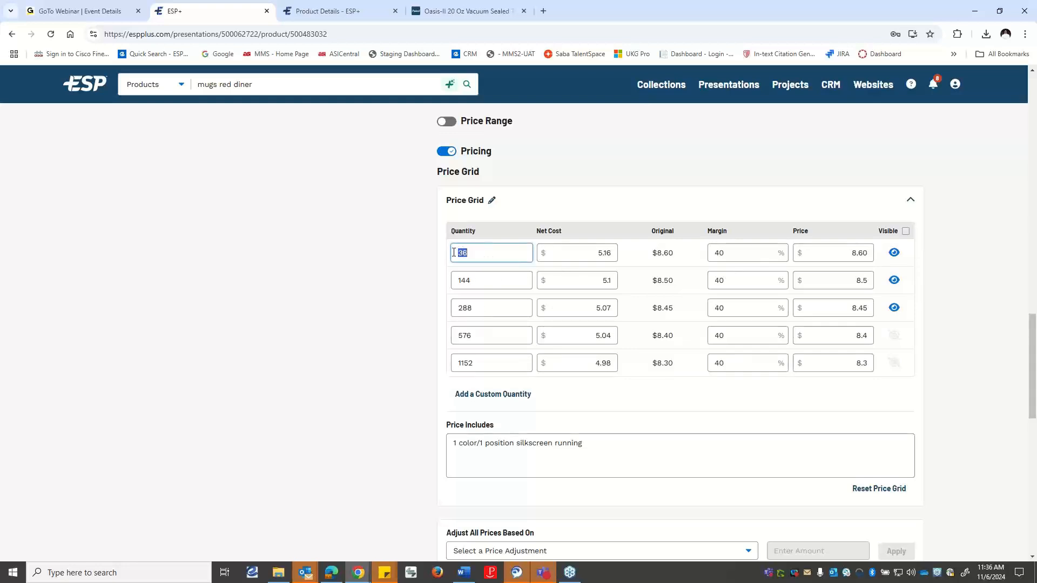
{"action": "type", "text": "100"}
{"action": "left_click_drag", "start_coordinate": [520, 283], "coordinate": [475, 281]}
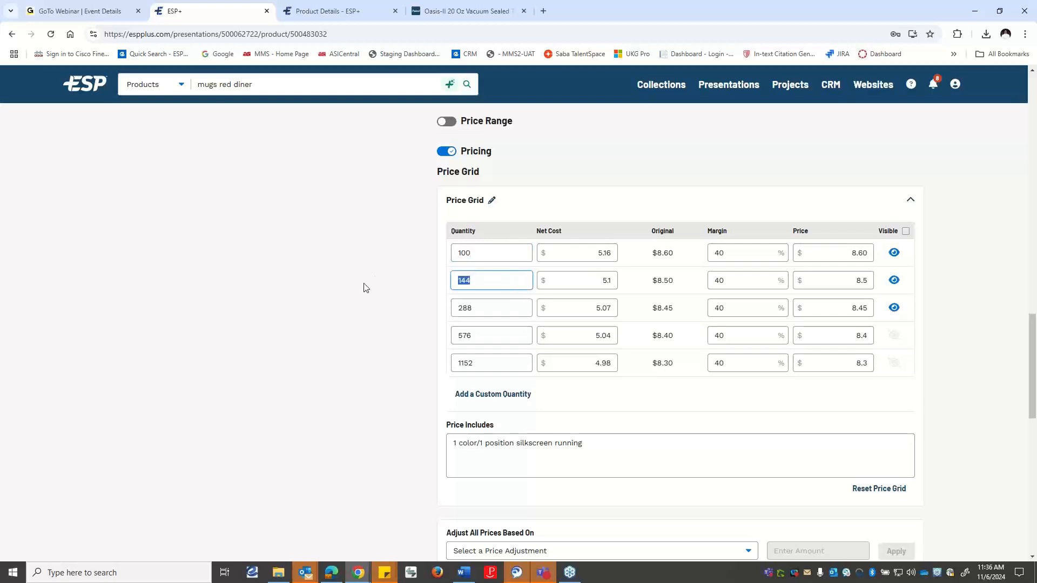
{"action": "type", "text": "250"}
{"action": "left_click", "coordinate": [515, 311]}
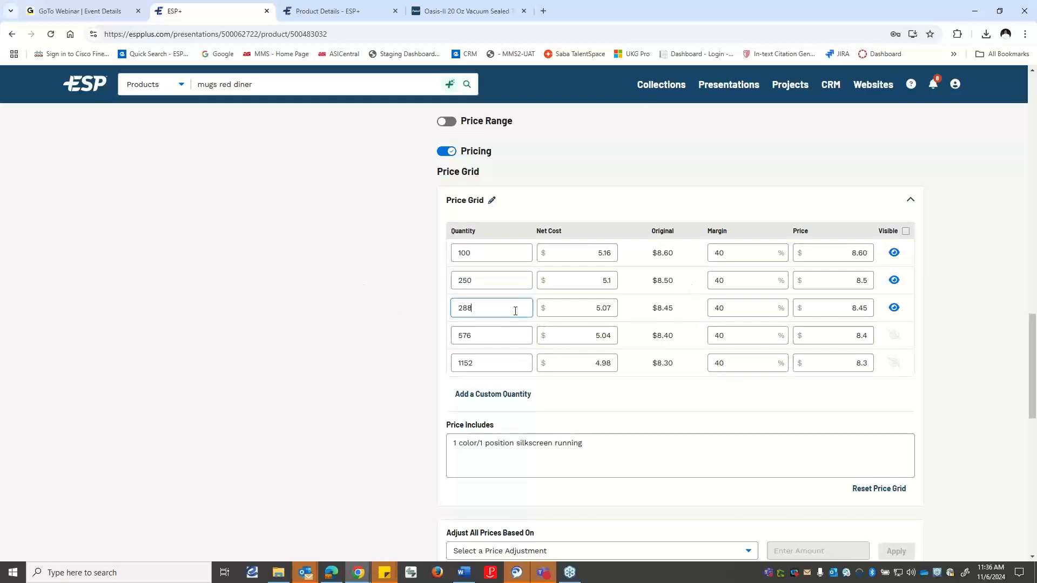
{"action": "left_click_drag", "start_coordinate": [479, 309], "coordinate": [386, 305]}
{"action": "type", "text": "400"}
{"action": "left_click", "coordinate": [928, 297]}
- Add a custom quantity row to the price grid and delete it again
{"action": "scroll", "coordinate": [921, 296], "scroll_direction": "down", "scroll_amount": 2}
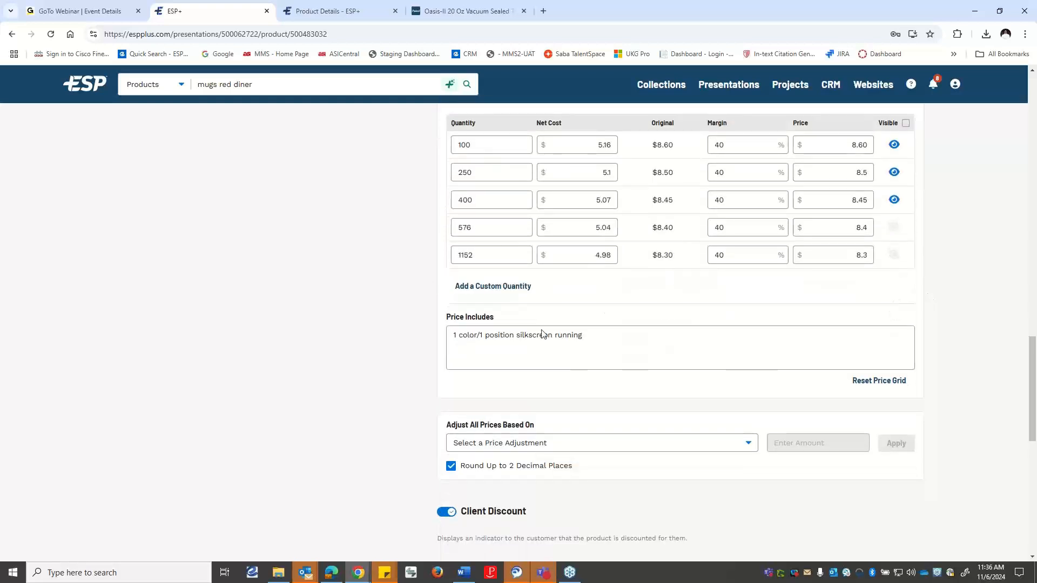
{"action": "left_click", "coordinate": [487, 292]}
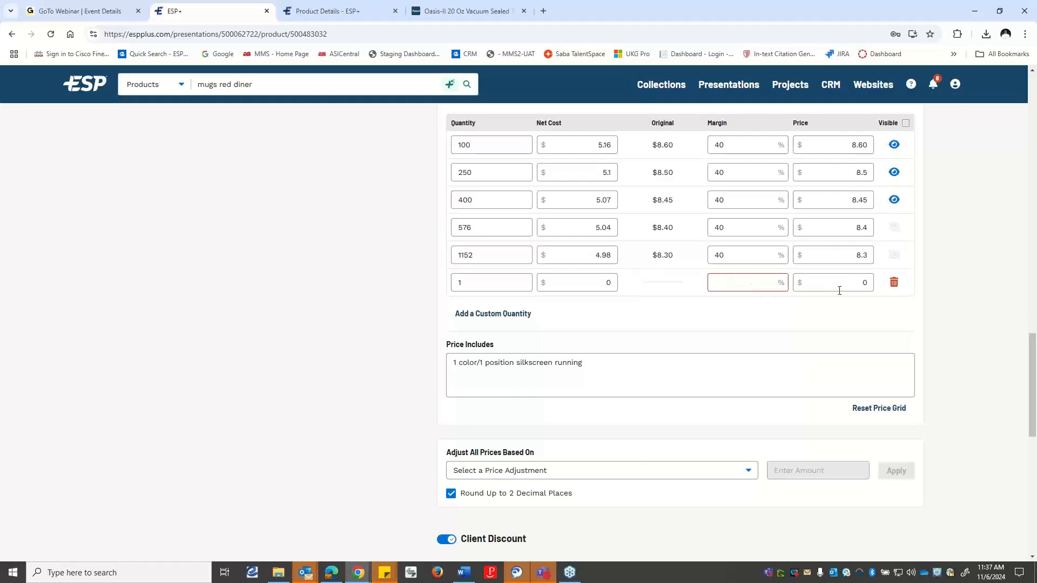
{"action": "left_click", "coordinate": [893, 283]}
- Review the price grid reset, the price adjustment choices, the client discount setting and the available additional charges
{"action": "scroll", "coordinate": [574, 231], "scroll_direction": "down", "scroll_amount": 2}
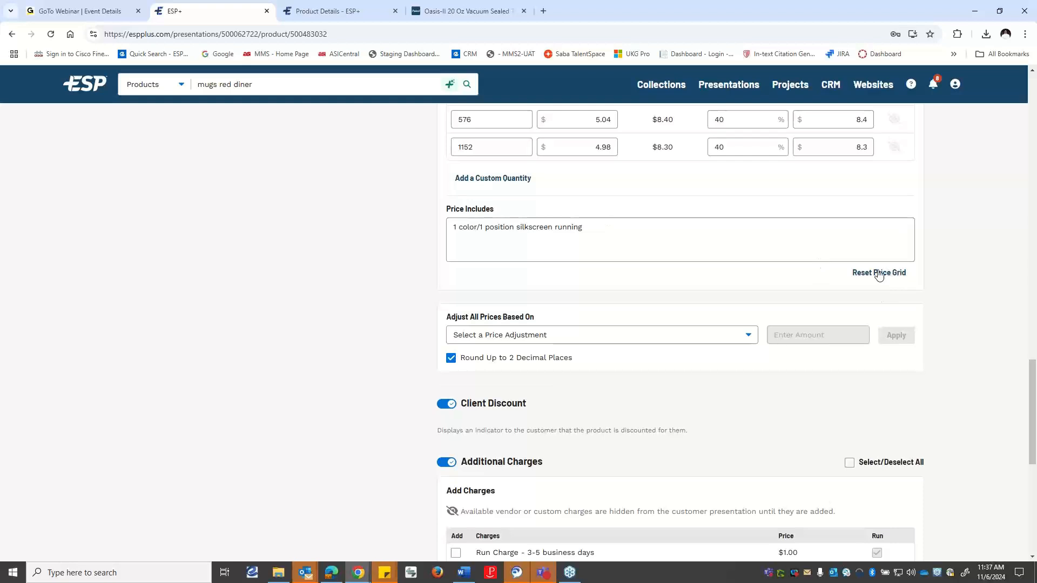
{"action": "scroll", "coordinate": [879, 274], "scroll_direction": "up", "scroll_amount": 2}
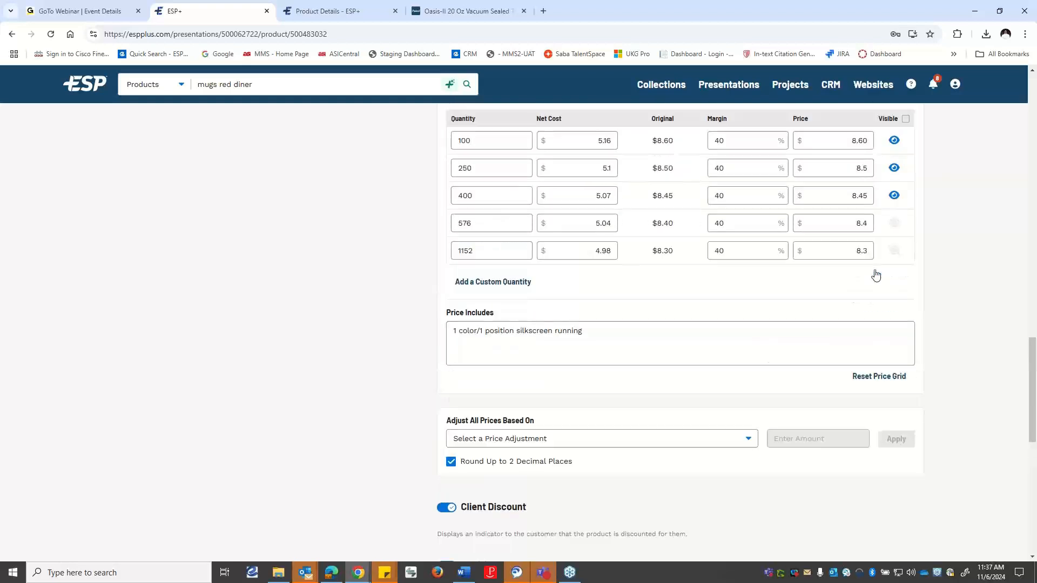
{"action": "scroll", "coordinate": [877, 276], "scroll_direction": "down", "scroll_amount": 2}
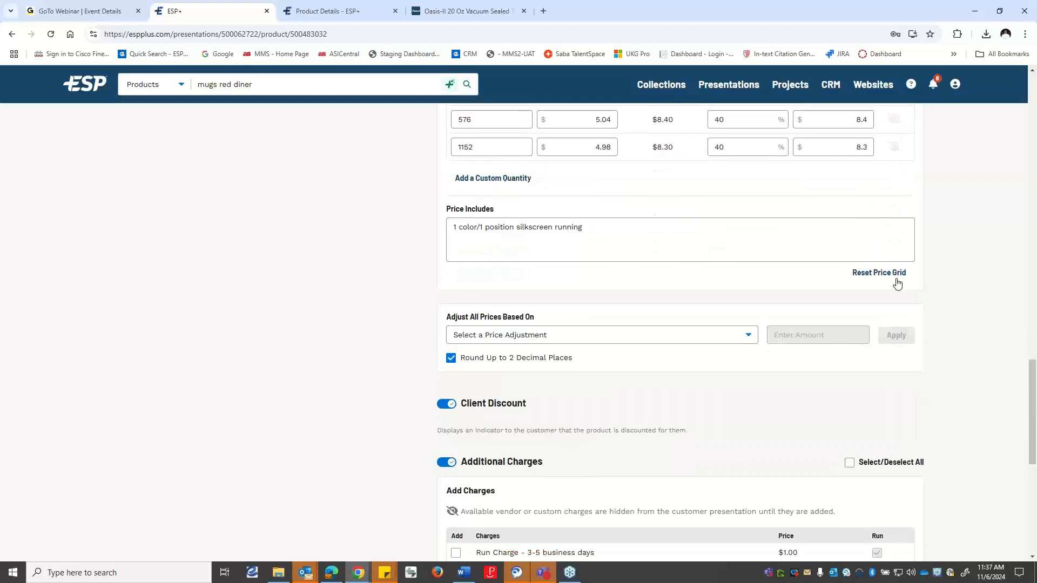
{"action": "scroll", "coordinate": [890, 279], "scroll_direction": "down", "scroll_amount": 2}
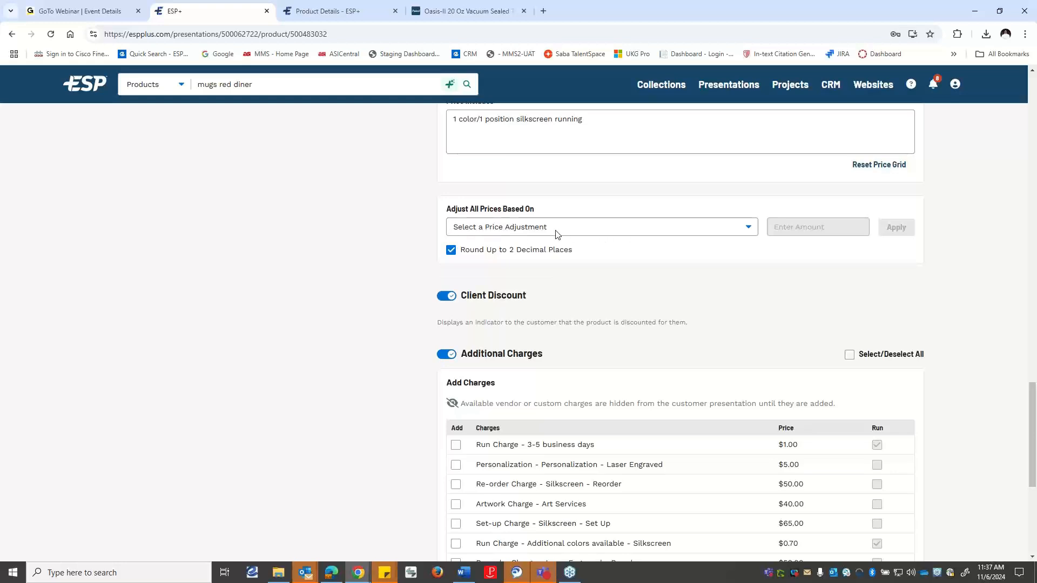
{"action": "left_click", "coordinate": [571, 235]}
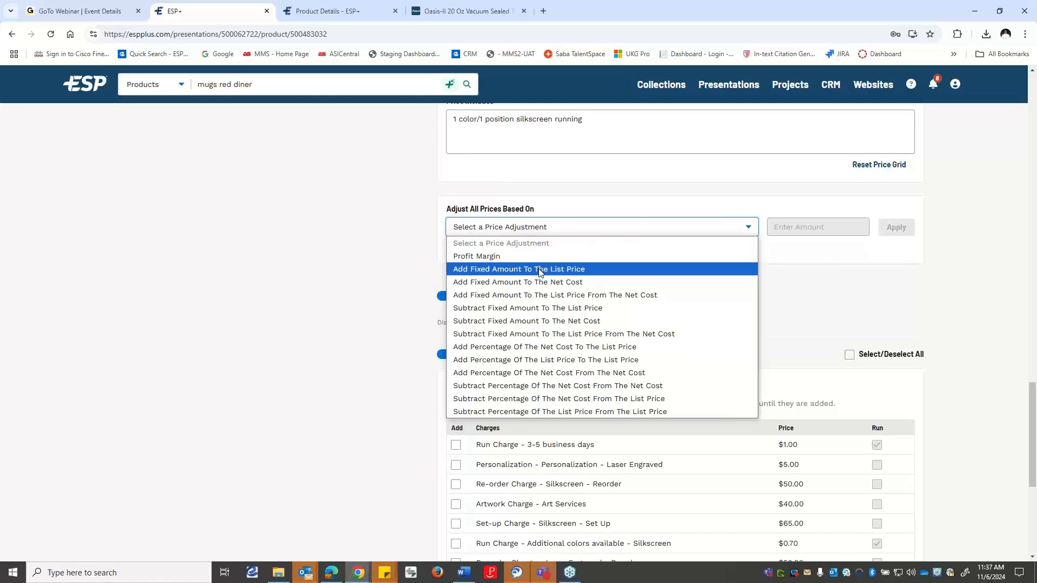
{"action": "left_click", "coordinate": [723, 181]}
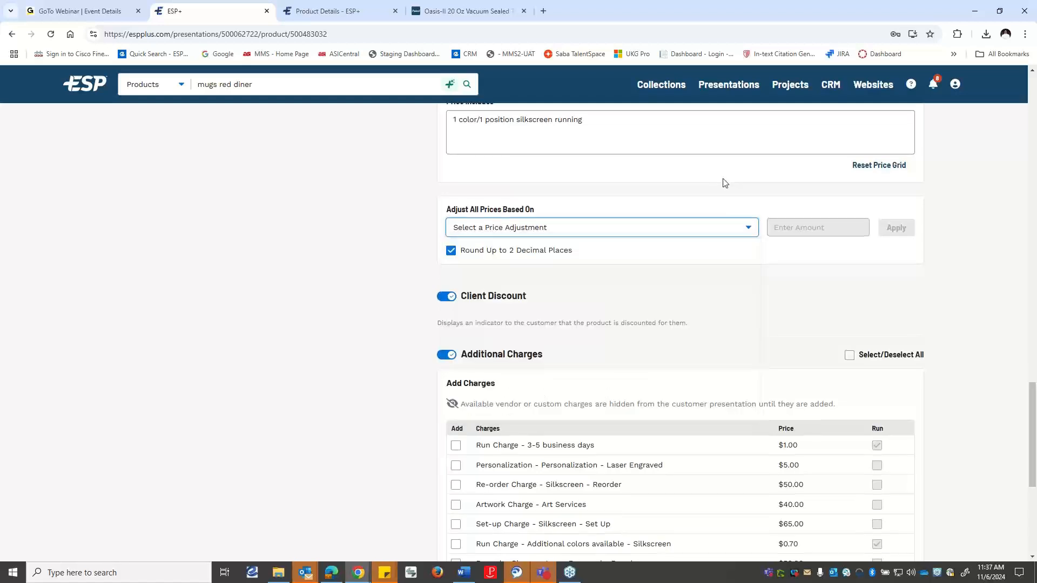
{"action": "scroll", "coordinate": [853, 135], "scroll_direction": "up", "scroll_amount": 3}
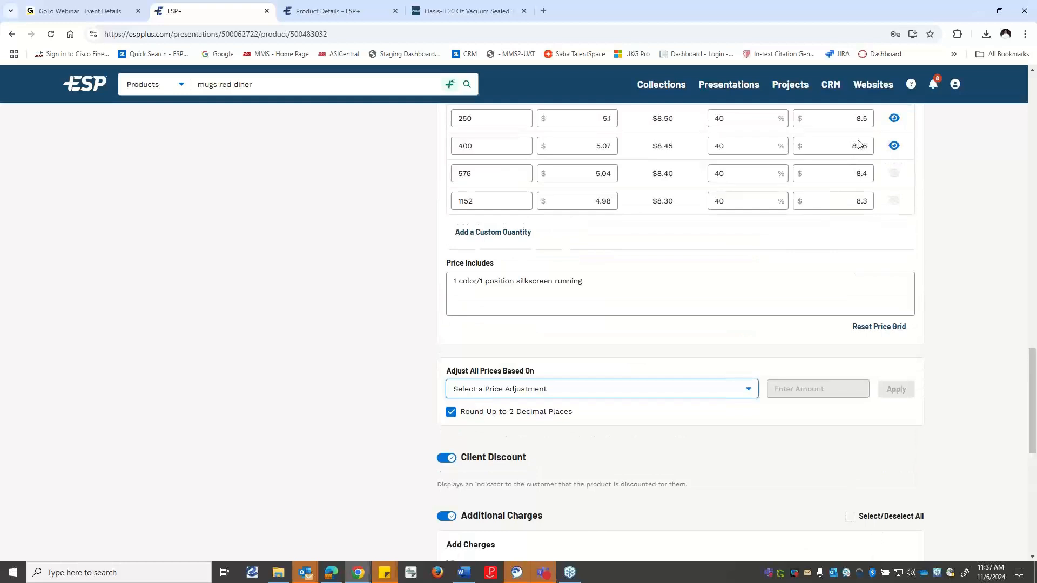
{"action": "scroll", "coordinate": [583, 298], "scroll_direction": "down", "scroll_amount": 4}
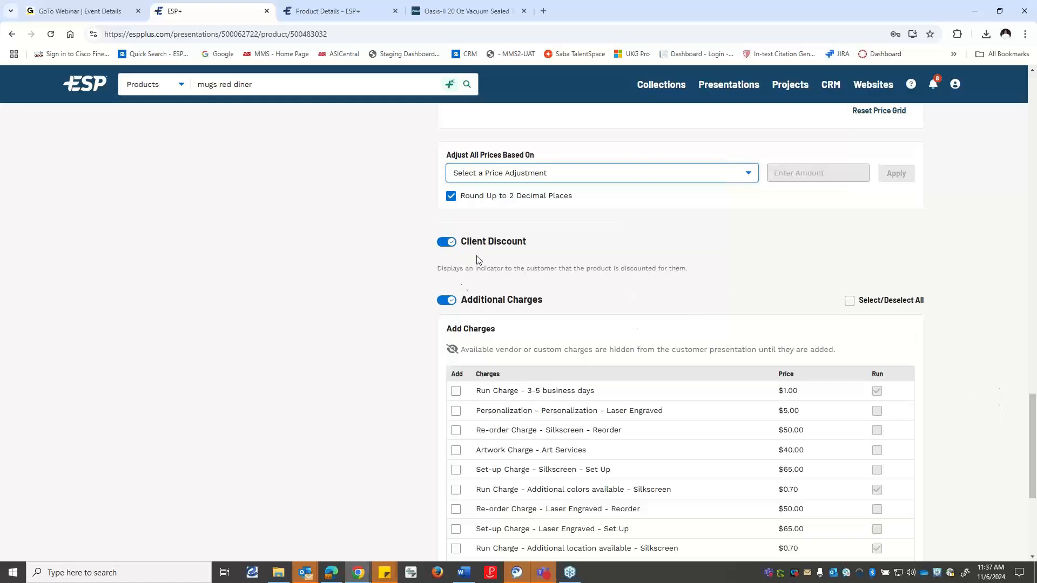
{"action": "scroll", "coordinate": [463, 235], "scroll_direction": "down", "scroll_amount": 1}
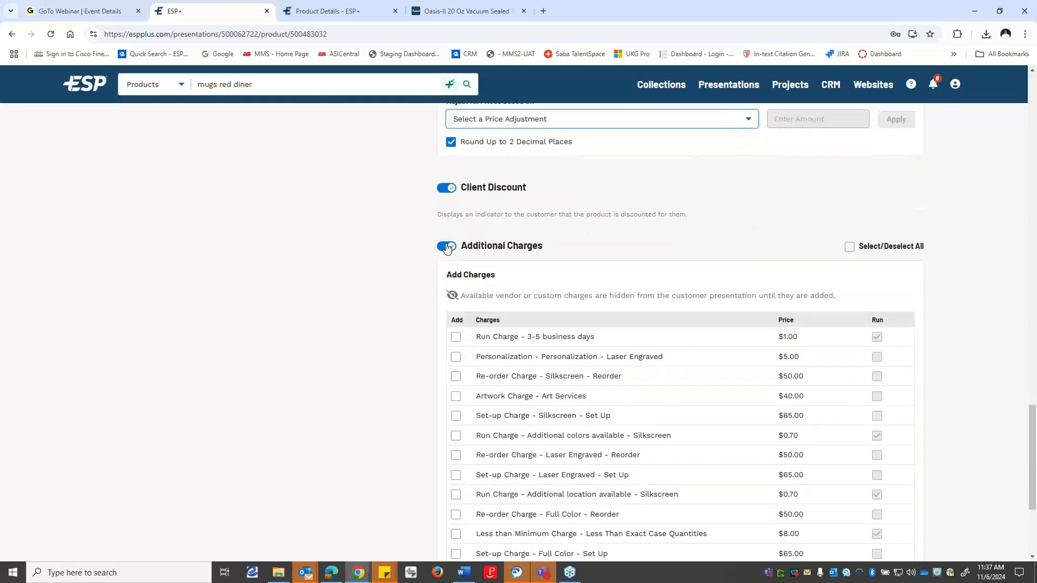
{"action": "scroll", "coordinate": [448, 244], "scroll_direction": "down", "scroll_amount": 1}
{"action": "scroll", "coordinate": [466, 210], "scroll_direction": "up", "scroll_amount": 3}
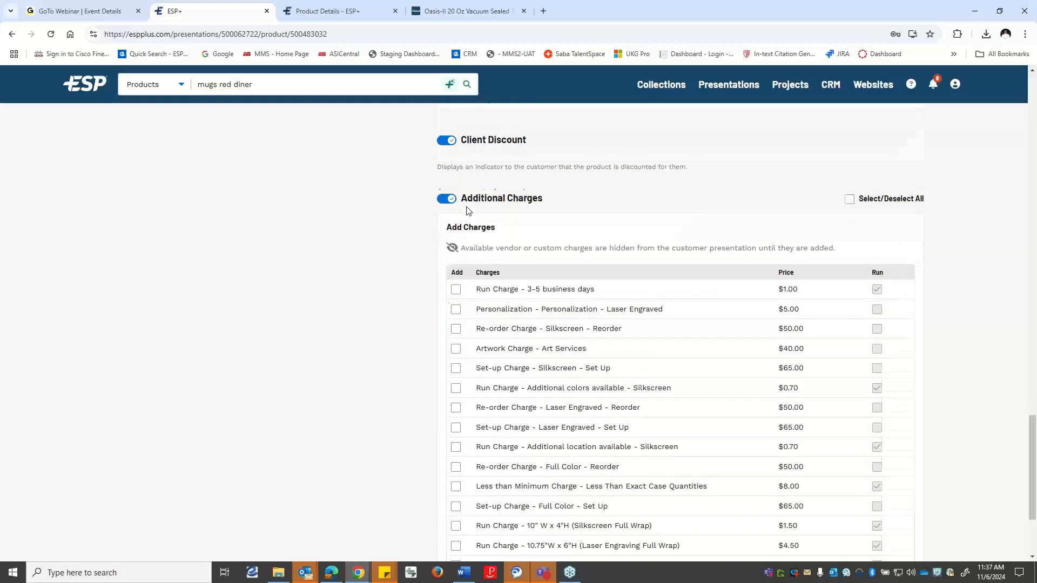
- Adjust all prices by subtracting a fixed amount of 3.00 to the list price, applying the adjustment twice
{"action": "left_click", "coordinate": [727, 227]}
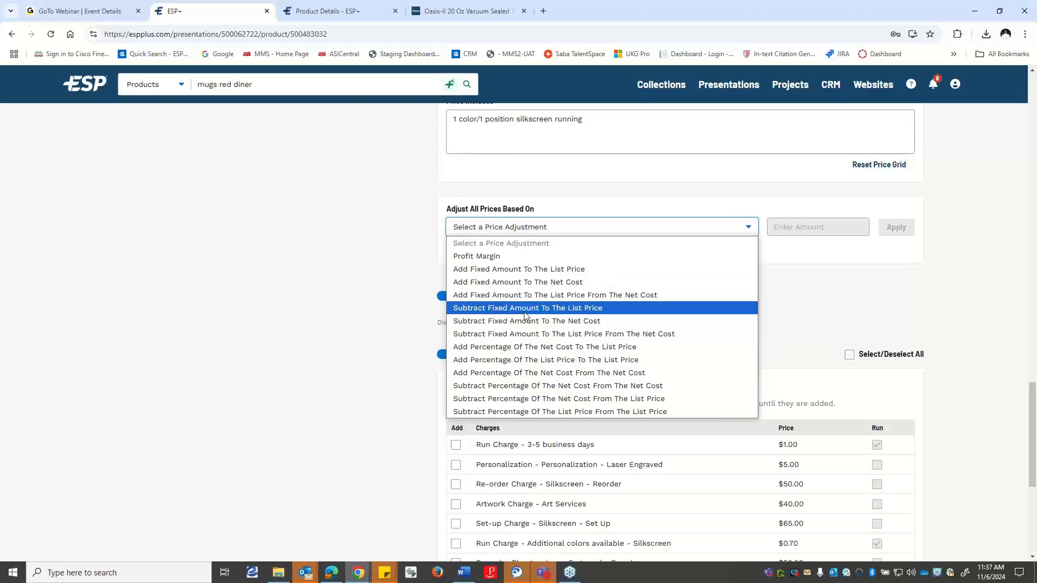
{"action": "left_click", "coordinate": [574, 309]}
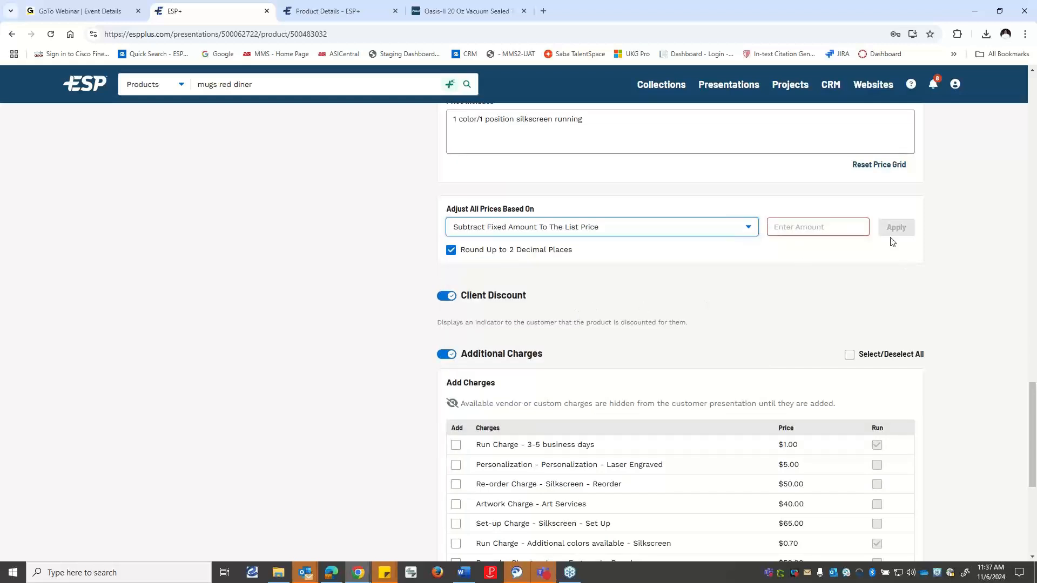
{"action": "left_click", "coordinate": [857, 229]}
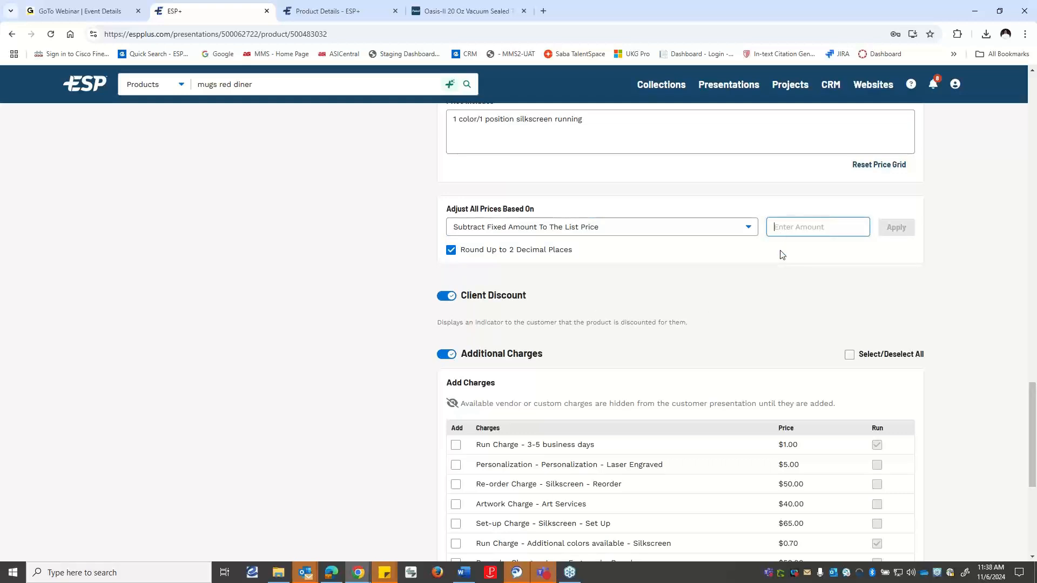
{"action": "type", "text": "3"}
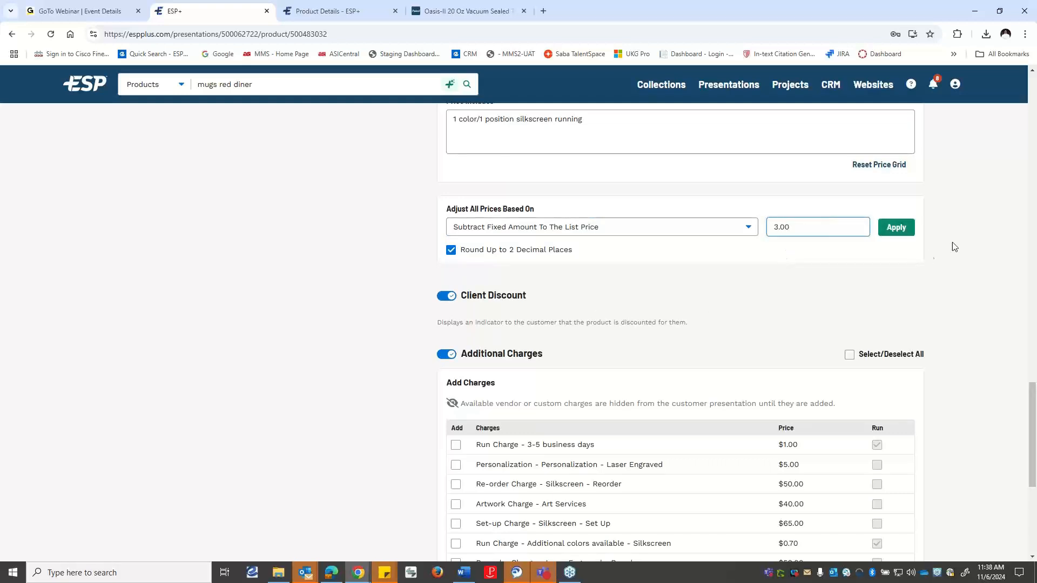
{"action": "left_click", "coordinate": [894, 237]}
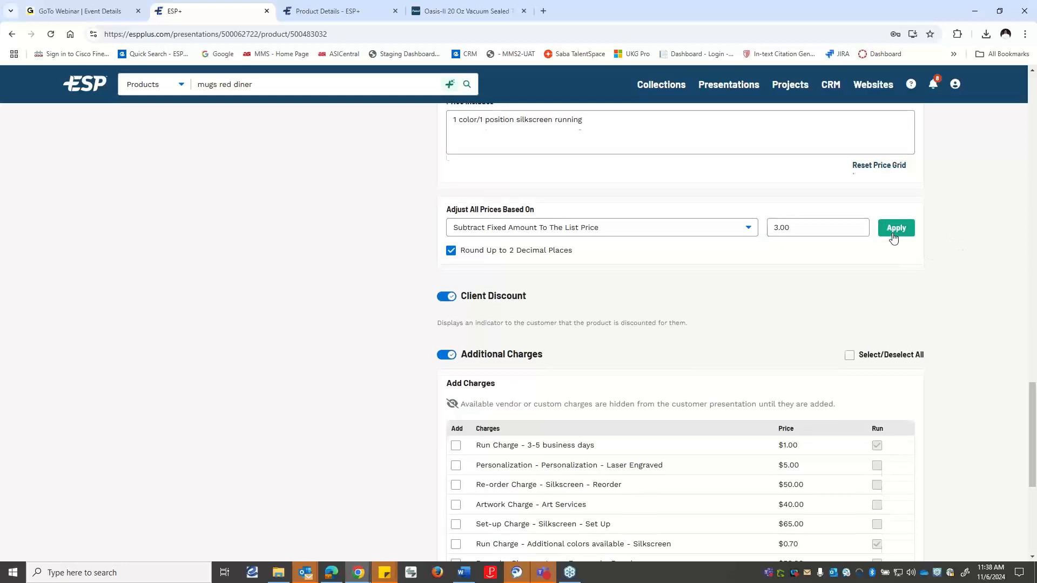
{"action": "scroll", "coordinate": [894, 236], "scroll_direction": "up", "scroll_amount": 2}
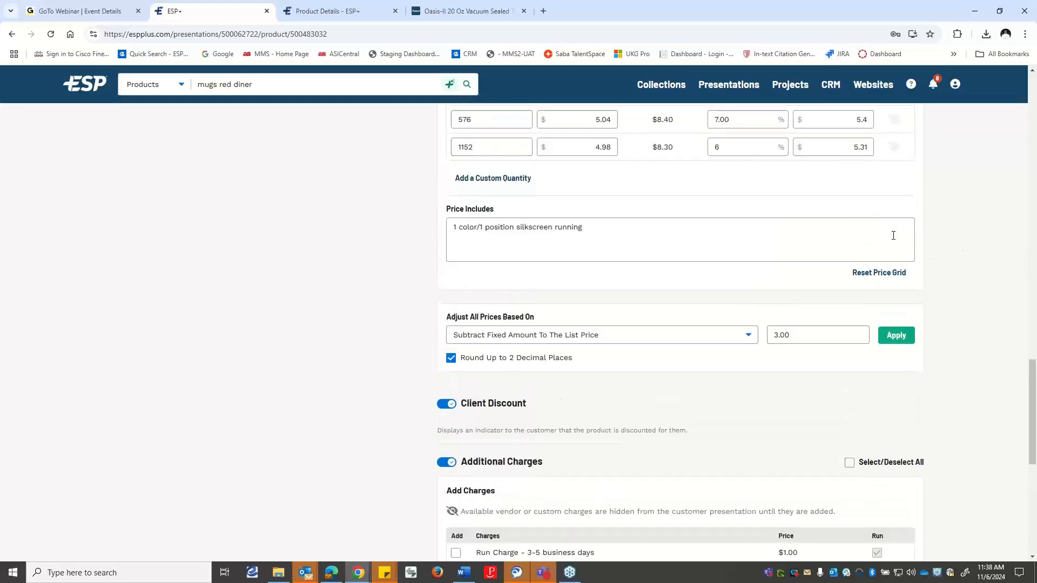
{"action": "left_click", "coordinate": [905, 345]}
{"action": "scroll", "coordinate": [897, 351], "scroll_direction": "up", "scroll_amount": 5}
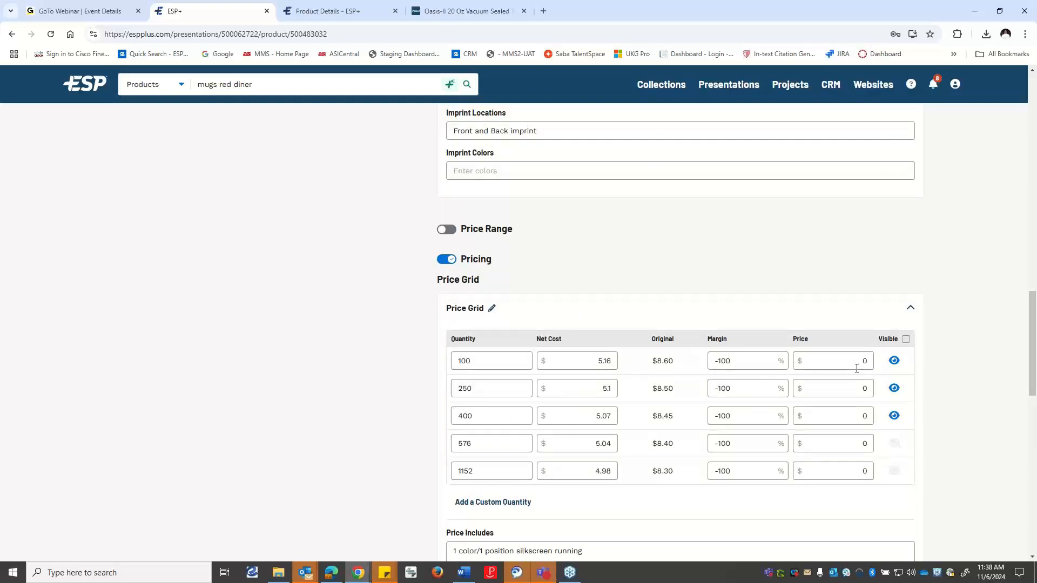
- Change the basis for adjusting all prices to Profit Margin and clear the adjustment value
{"action": "scroll", "coordinate": [858, 362], "scroll_direction": "down", "scroll_amount": 4}
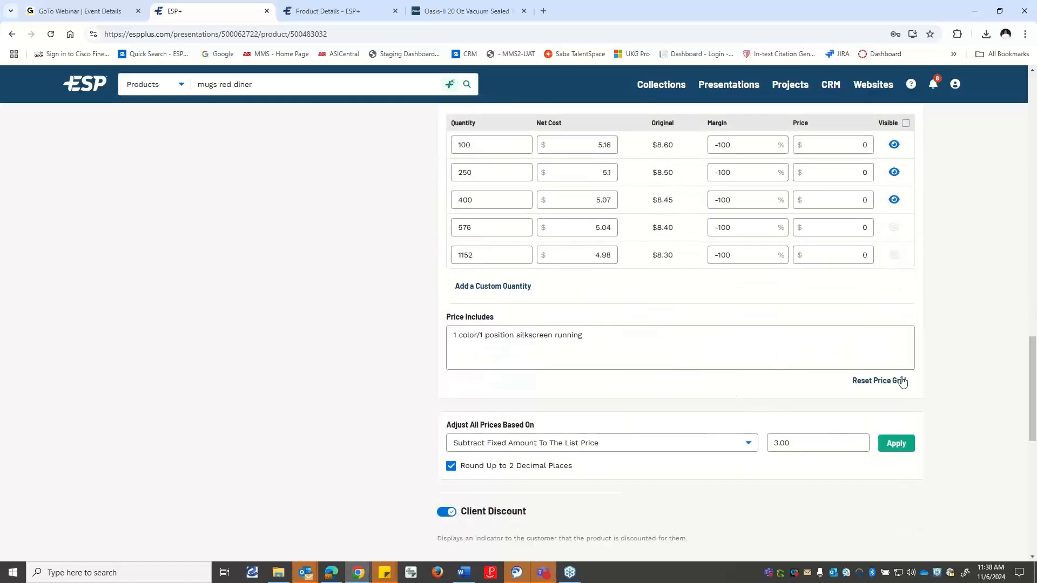
{"action": "scroll", "coordinate": [864, 388], "scroll_direction": "down", "scroll_amount": 2}
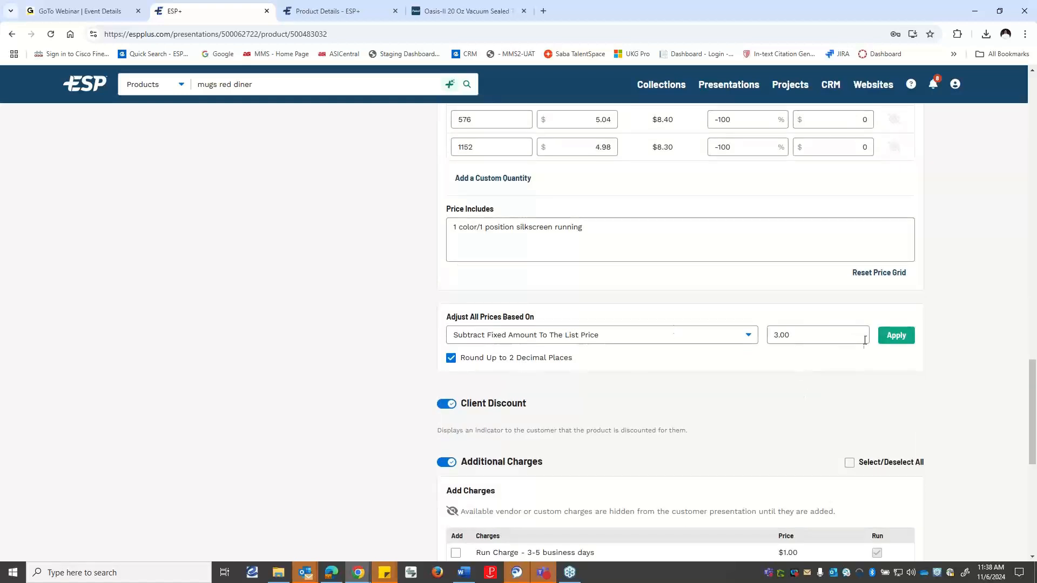
{"action": "left_click", "coordinate": [754, 336]}
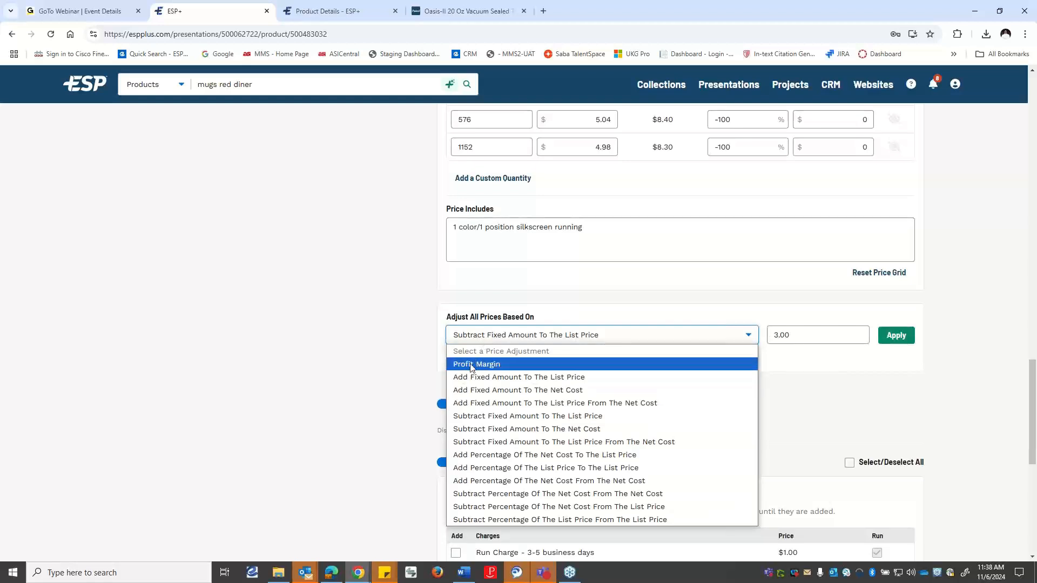
{"action": "left_click", "coordinate": [491, 365]}
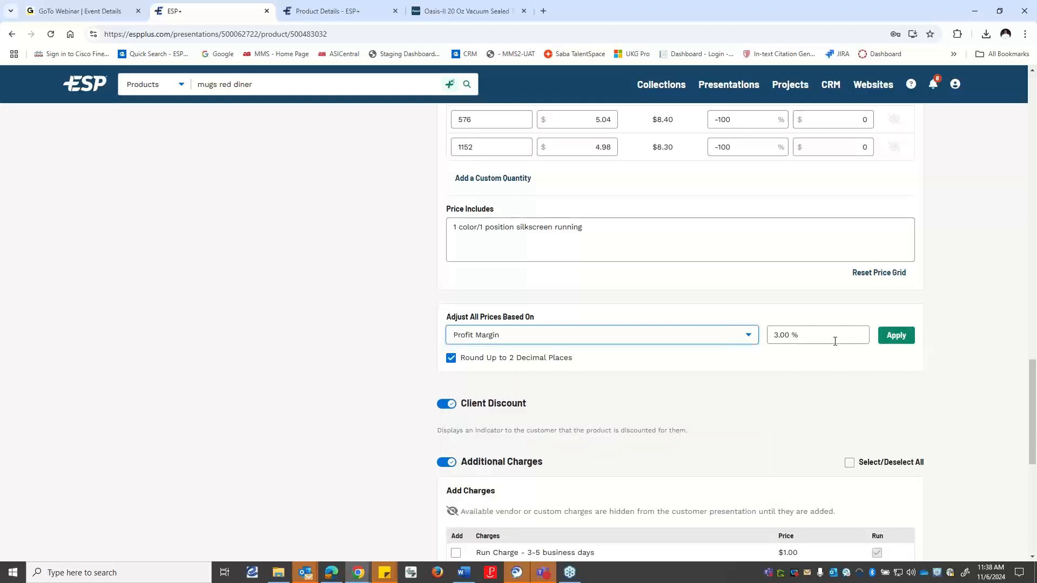
{"action": "key", "text": "Tab"}
{"action": "key", "text": "BackSpace"}
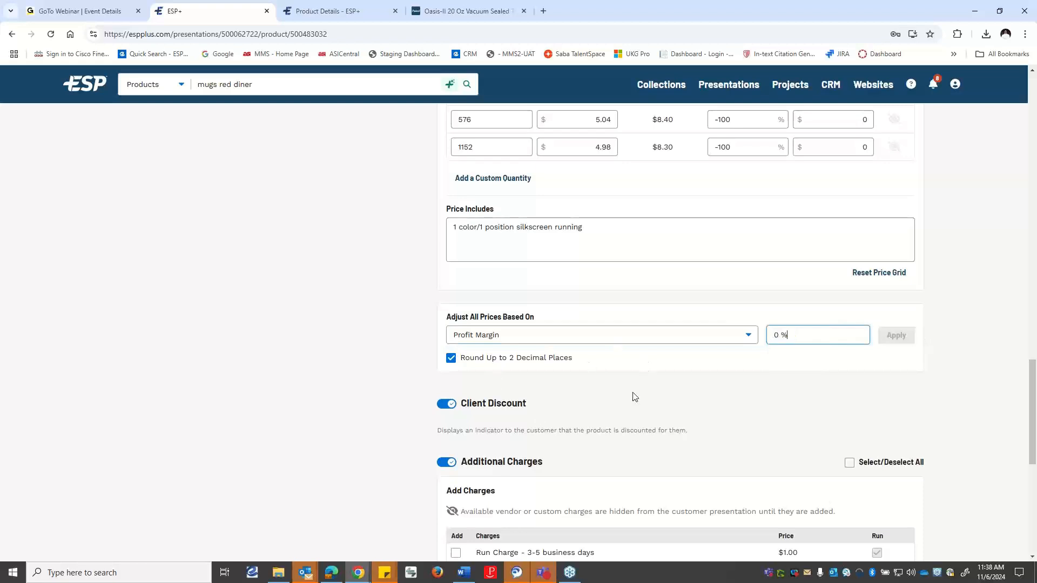
- Save the edited details of the Oasis-II 20 Oz tumbler
{"action": "scroll", "coordinate": [943, 337], "scroll_direction": "up", "scroll_amount": 4}
{"action": "scroll", "coordinate": [943, 337], "scroll_direction": "up", "scroll_amount": 10}
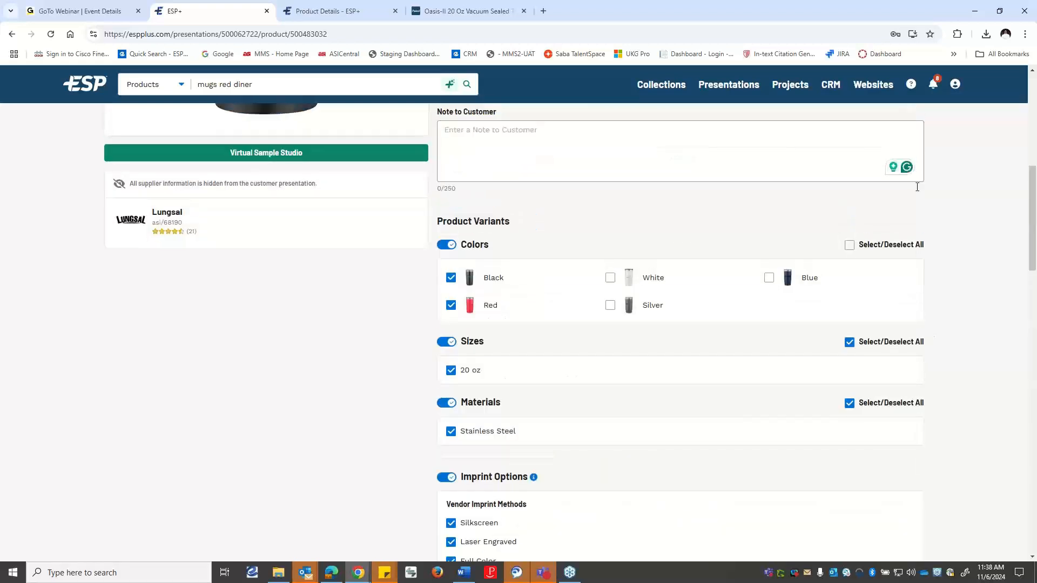
{"action": "scroll", "coordinate": [895, 186], "scroll_direction": "up", "scroll_amount": 4}
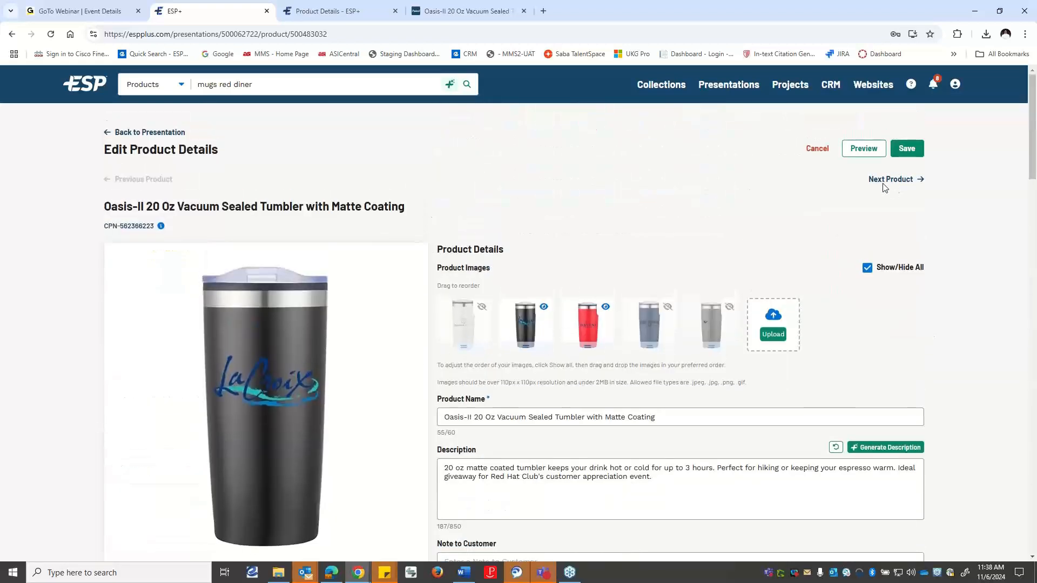
{"action": "left_click", "coordinate": [912, 158]}
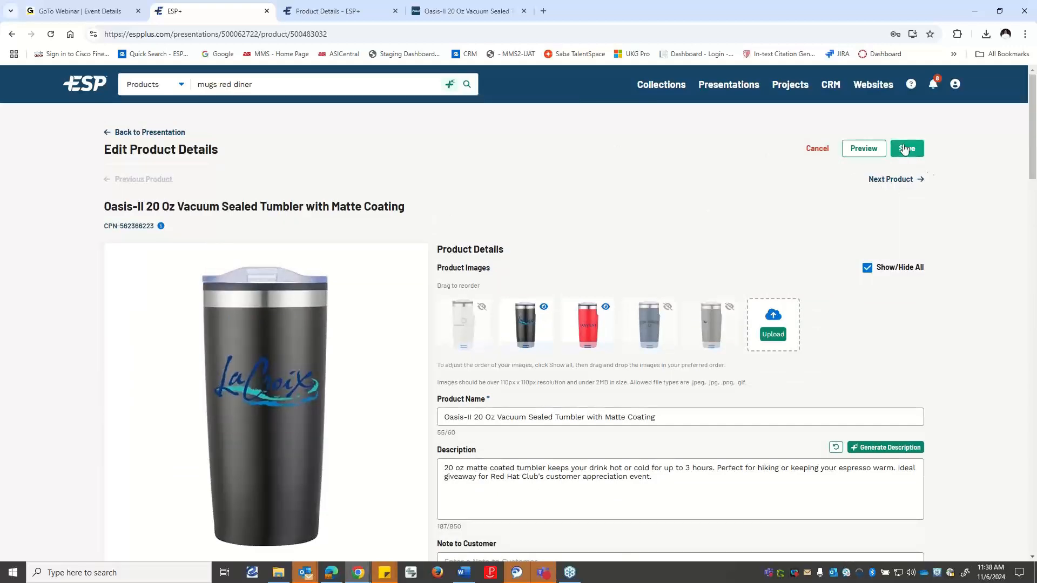
- Reset the tumbler's price grid and confirm restoring the prices to default
{"action": "scroll", "coordinate": [921, 254], "scroll_direction": "down", "scroll_amount": 12}
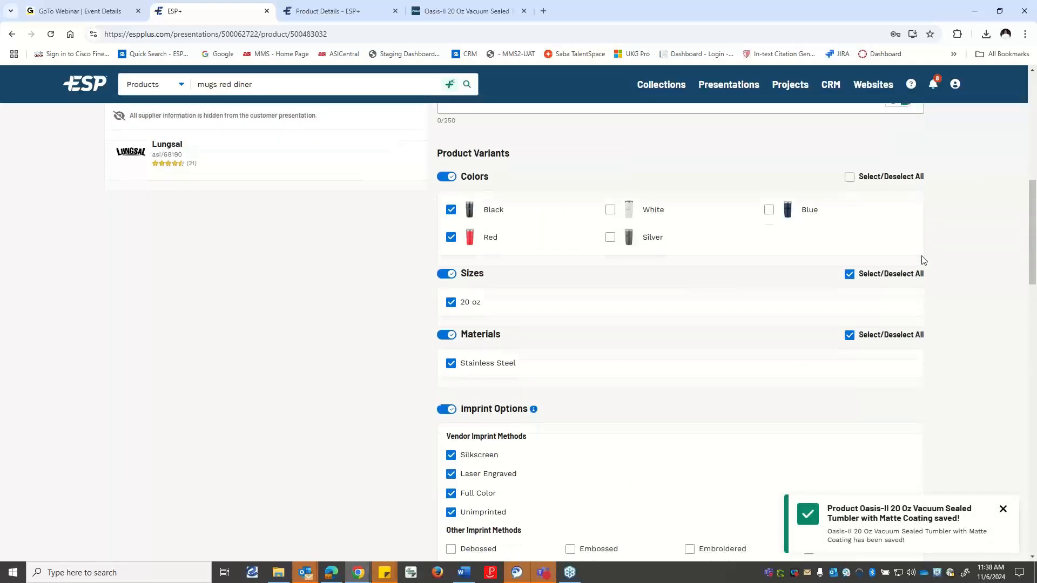
{"action": "scroll", "coordinate": [950, 330], "scroll_direction": "down", "scroll_amount": 7}
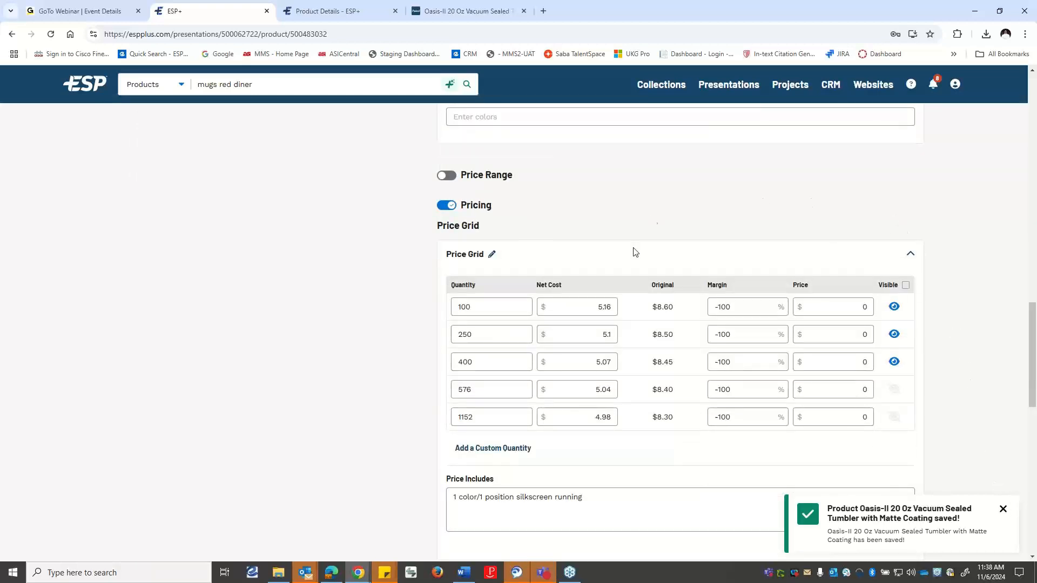
{"action": "scroll", "coordinate": [606, 364], "scroll_direction": "up", "scroll_amount": 2}
{"action": "scroll", "coordinate": [759, 280], "scroll_direction": "down", "scroll_amount": 3}
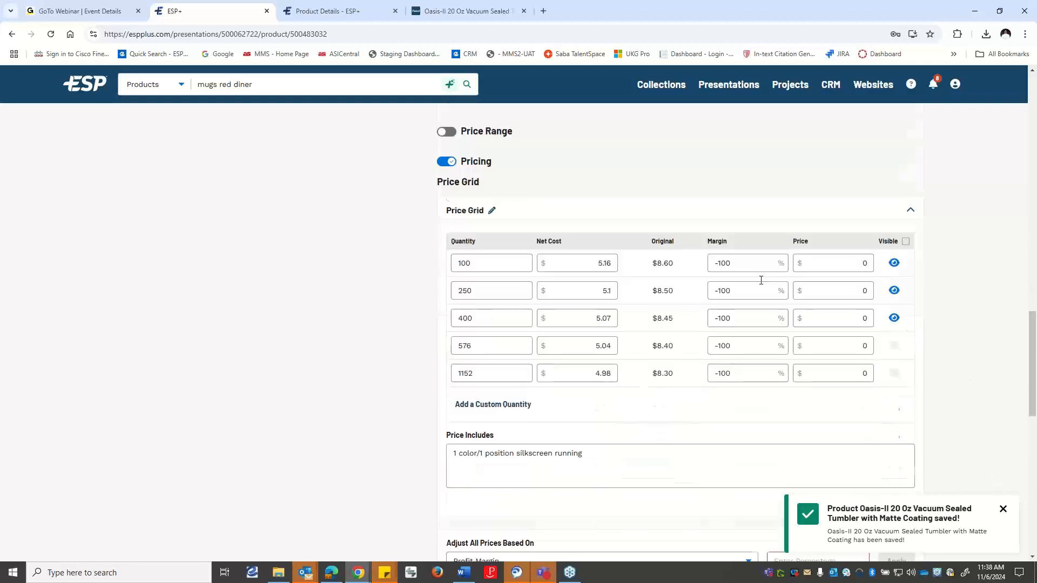
{"action": "scroll", "coordinate": [758, 282], "scroll_direction": "down", "scroll_amount": 3}
{"action": "left_click", "coordinate": [893, 326]}
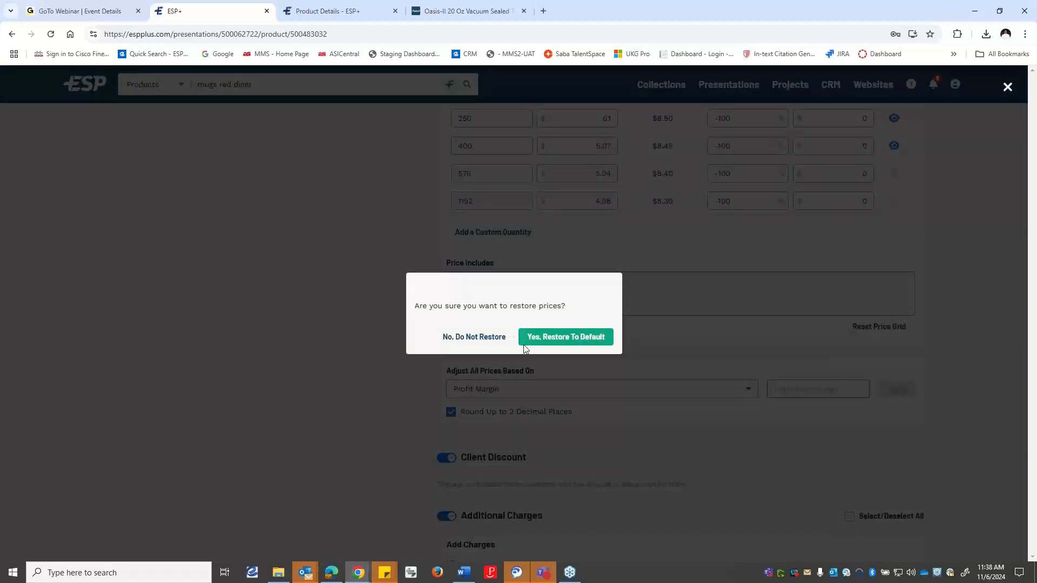
{"action": "left_click", "coordinate": [545, 337]}
{"action": "scroll", "coordinate": [763, 295], "scroll_direction": "up", "scroll_amount": 5}
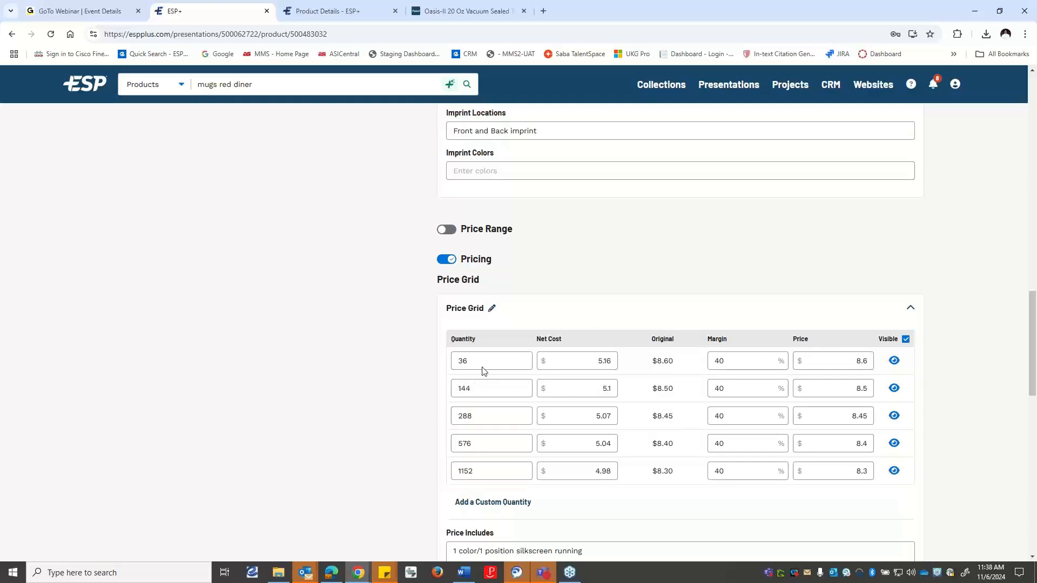
- Set the first three price grid quantities to 100, 200 and 400 and hide the 576 and 1152 tiers
{"action": "left_click", "coordinate": [482, 385]}
{"action": "double_click", "coordinate": [480, 360]}
{"action": "type", "text": "100"}
{"action": "left_click", "coordinate": [478, 391]}
{"action": "double_click", "coordinate": [478, 391]}
{"action": "type", "text": "200"}
{"action": "left_click", "coordinate": [497, 414]}
{"action": "double_click", "coordinate": [497, 414]}
{"action": "type", "text": "400"}
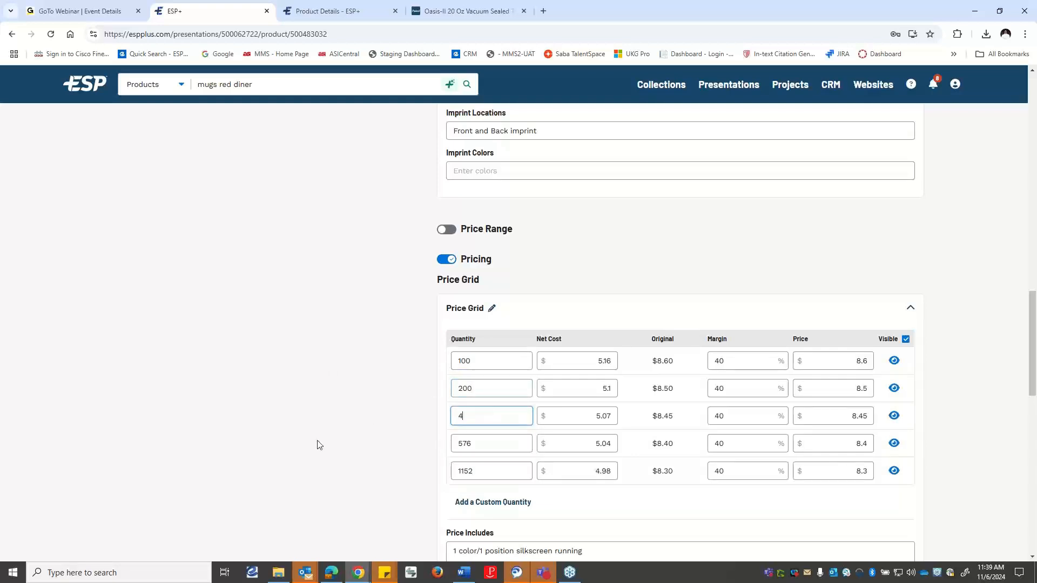
{"action": "left_click", "coordinate": [894, 443]}
{"action": "left_click", "coordinate": [893, 470]}
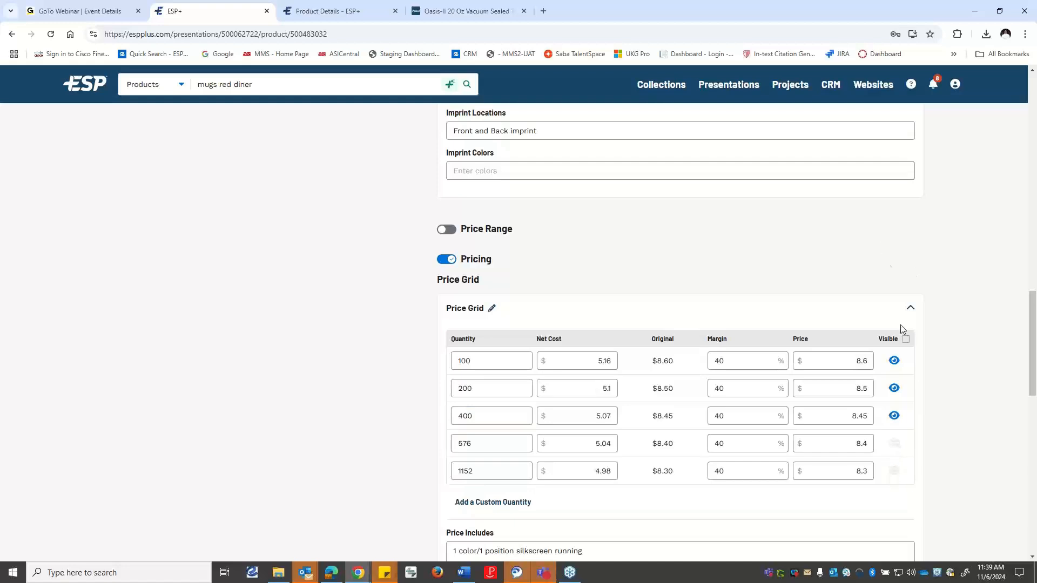
- Switch the Client Discount indicator off and back on
{"action": "scroll", "coordinate": [924, 394], "scroll_direction": "down", "scroll_amount": 5}
{"action": "scroll", "coordinate": [922, 396], "scroll_direction": "down", "scroll_amount": 4}
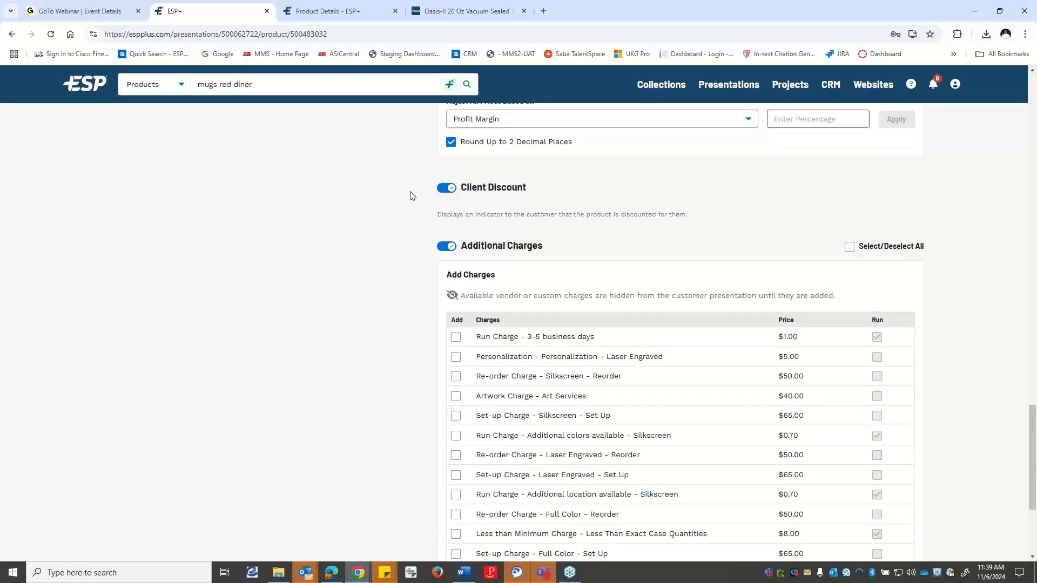
{"action": "left_click", "coordinate": [445, 190]}
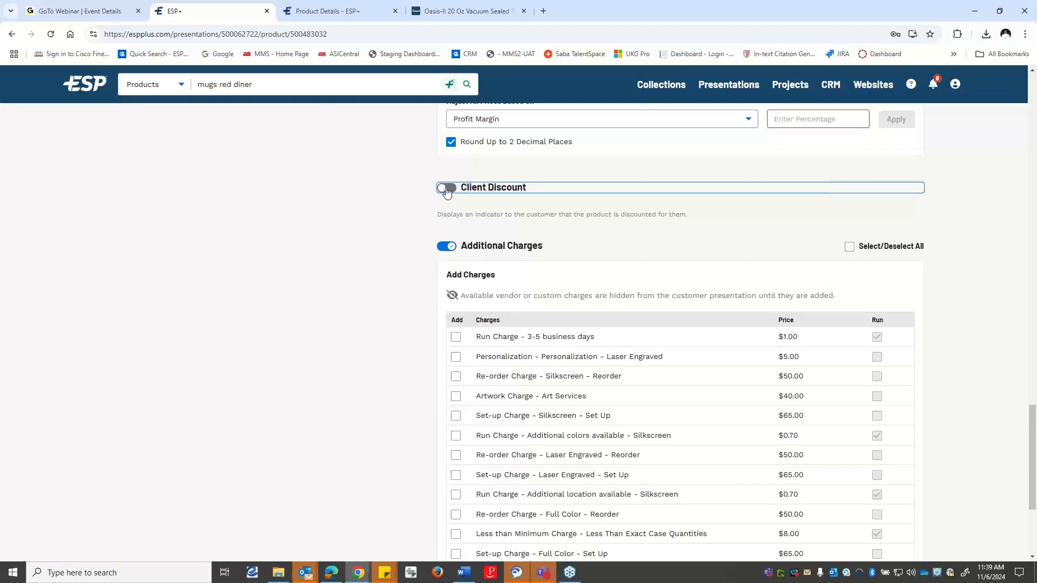
{"action": "left_click", "coordinate": [445, 189]}
- Add the Full Color set-up charge and the 2.75"W x 2.5" H laser engraving run charge to the product
{"action": "scroll", "coordinate": [642, 291], "scroll_direction": "down", "scroll_amount": 1}
{"action": "scroll", "coordinate": [641, 277], "scroll_direction": "down", "scroll_amount": 2}
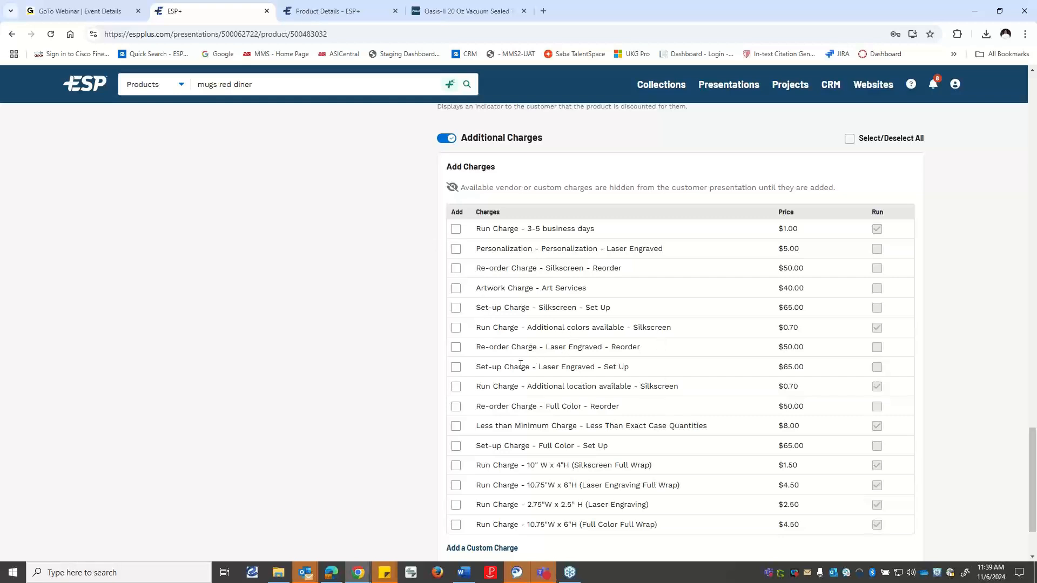
{"action": "scroll", "coordinate": [520, 364], "scroll_direction": "down", "scroll_amount": 1}
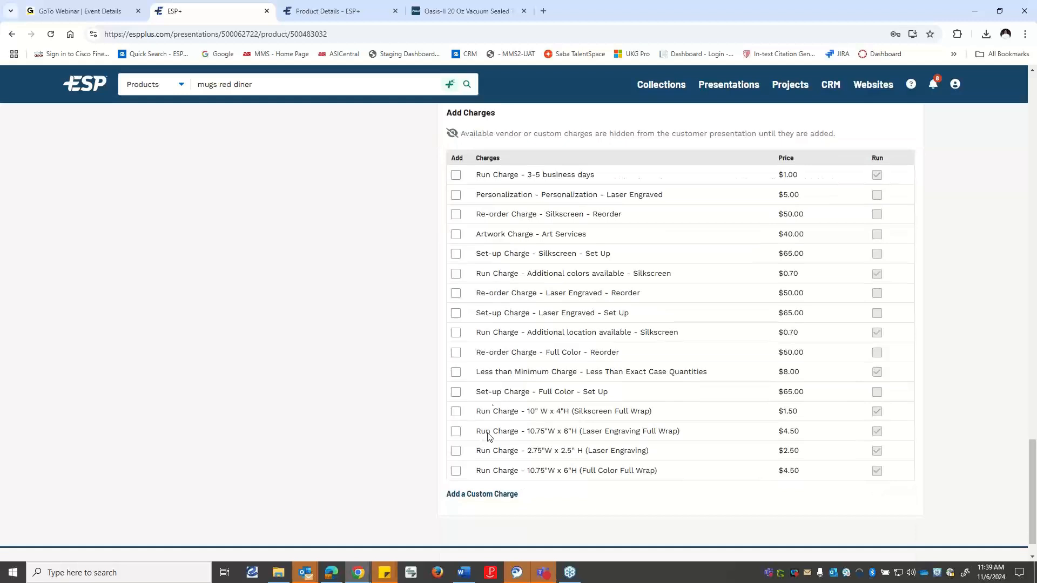
{"action": "left_click", "coordinate": [456, 393]}
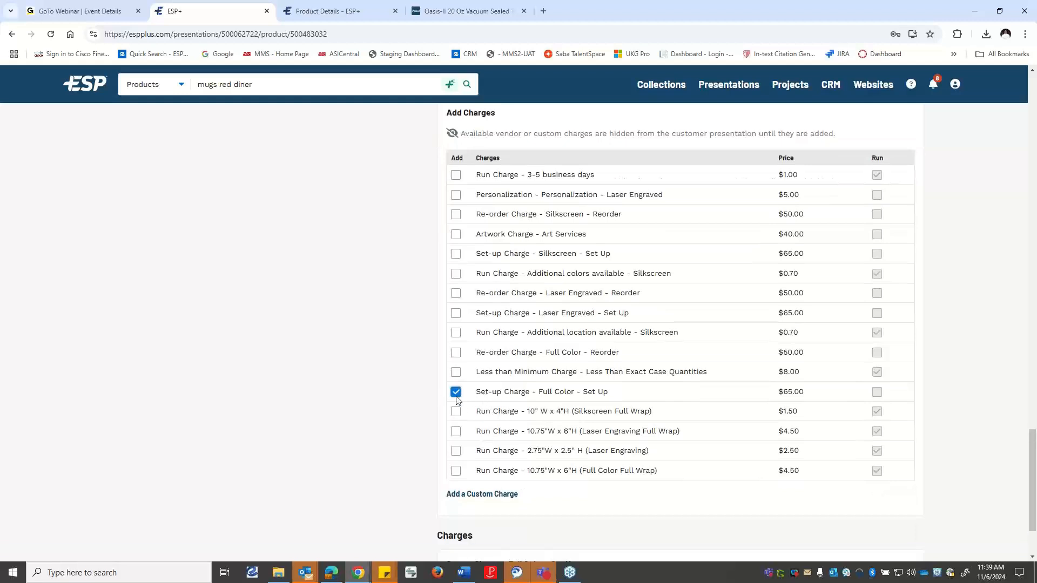
{"action": "left_click", "coordinate": [456, 451]}
- Expand the added Full Color set-up charge and set its price to 75
{"action": "scroll", "coordinate": [455, 394], "scroll_direction": "down", "scroll_amount": 2}
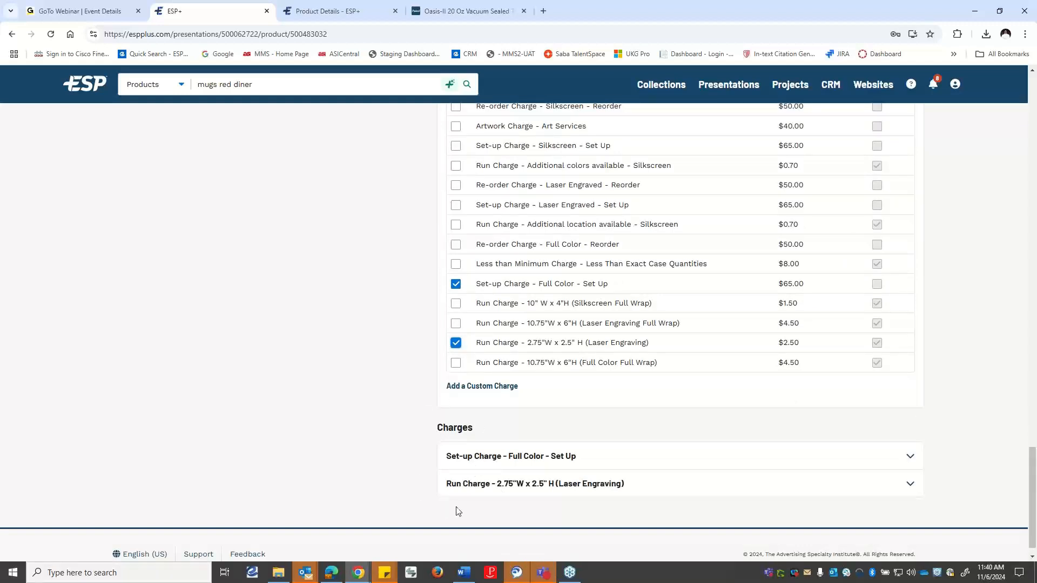
{"action": "scroll", "coordinate": [820, 467], "scroll_direction": "down", "scroll_amount": 1}
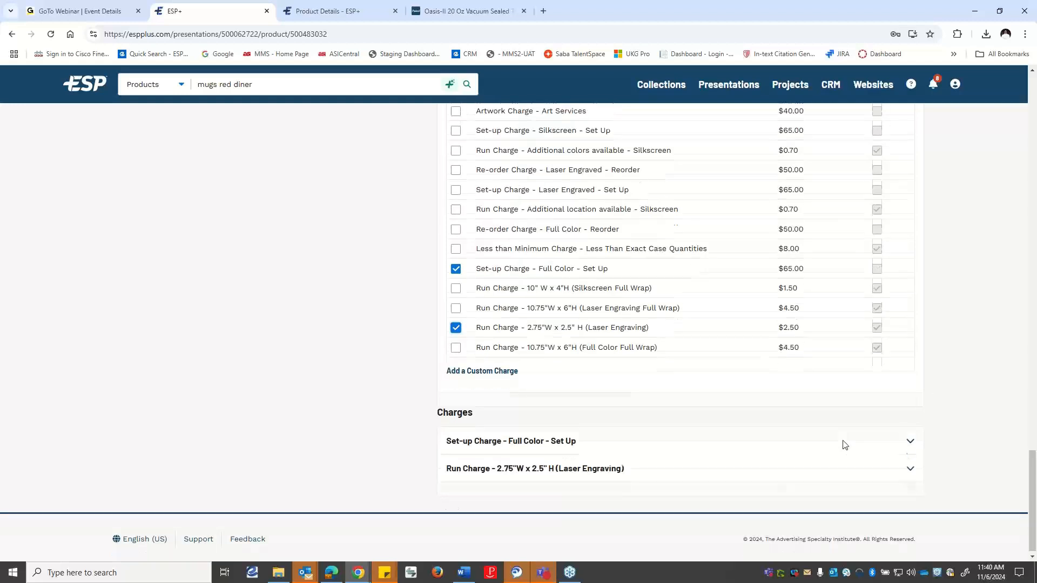
{"action": "left_click", "coordinate": [911, 436]}
{"action": "scroll", "coordinate": [728, 327], "scroll_direction": "down", "scroll_amount": 3}
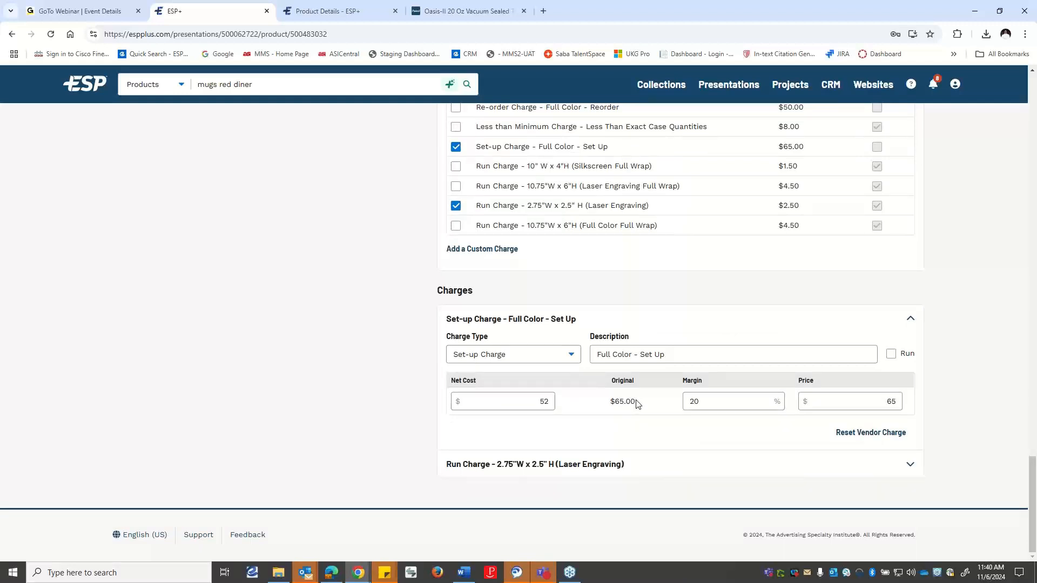
{"action": "double_click", "coordinate": [891, 402]}
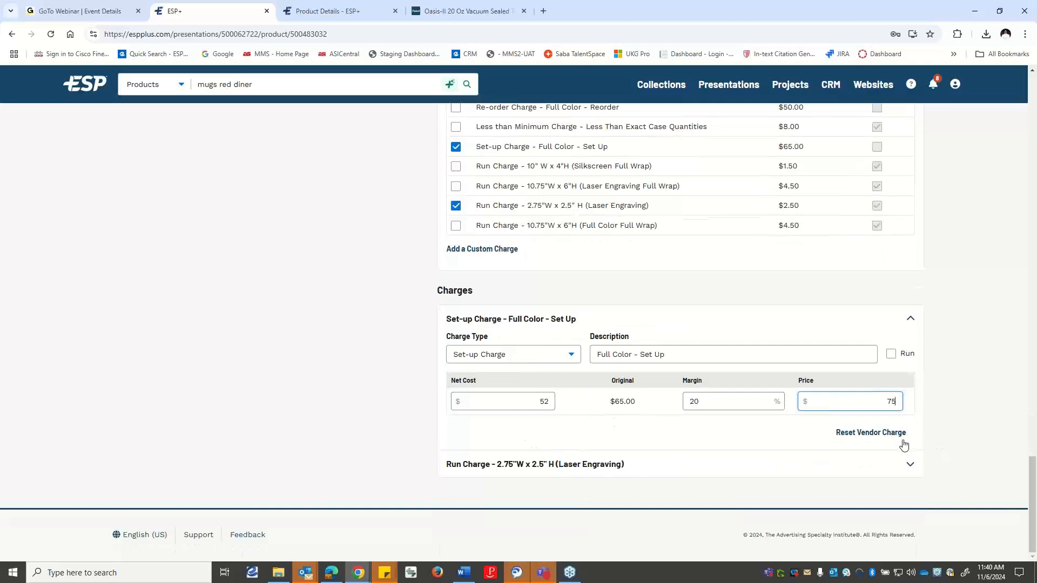
{"action": "scroll", "coordinate": [925, 446], "scroll_direction": "up", "scroll_amount": 1}
{"action": "scroll", "coordinate": [925, 446], "scroll_direction": "up", "scroll_amount": 20}
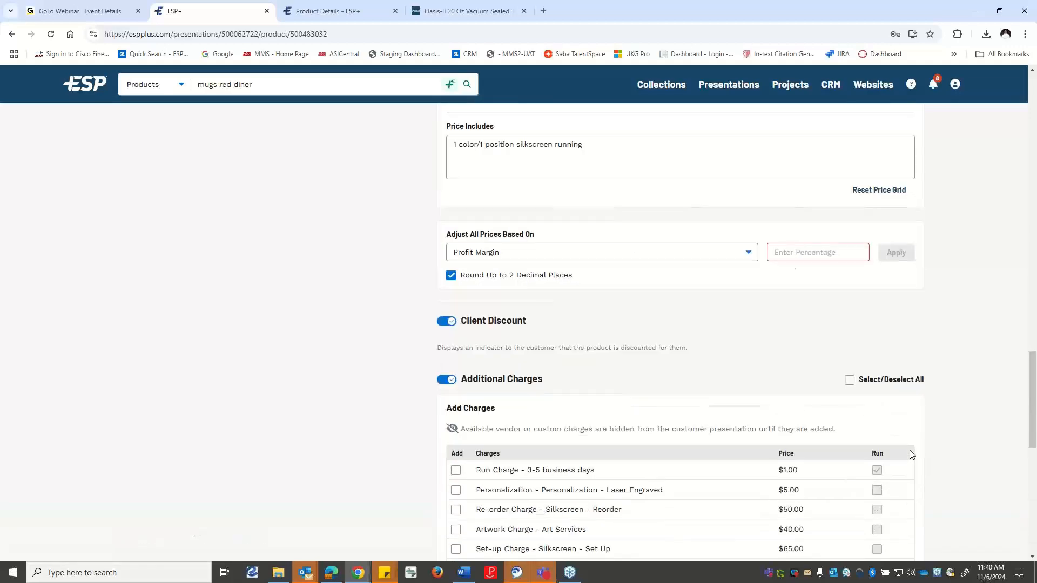
{"action": "scroll", "coordinate": [911, 455], "scroll_direction": "up", "scroll_amount": 10}
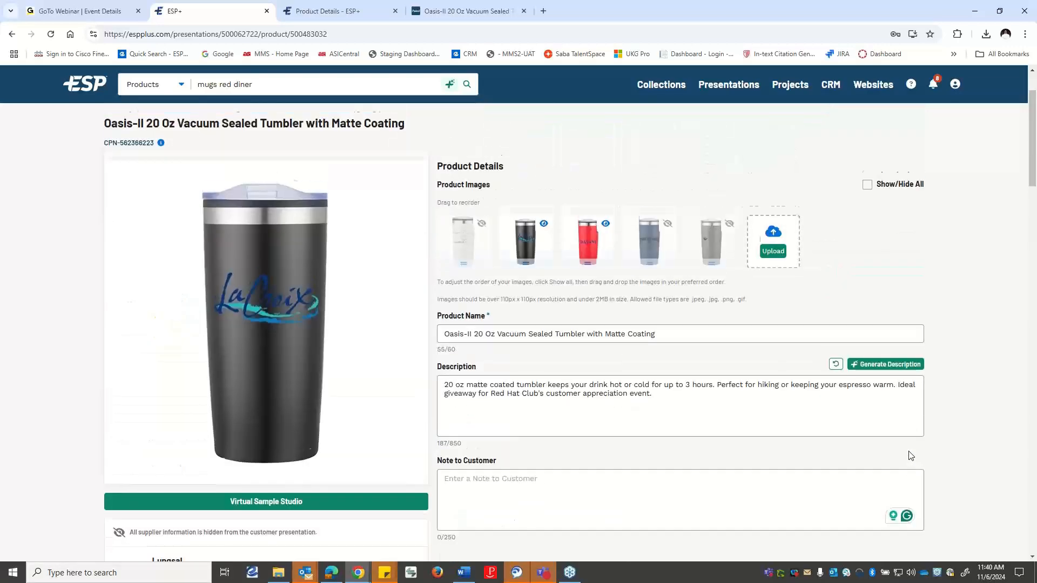
{"action": "scroll", "coordinate": [267, 359], "scroll_direction": "down", "scroll_amount": 3}
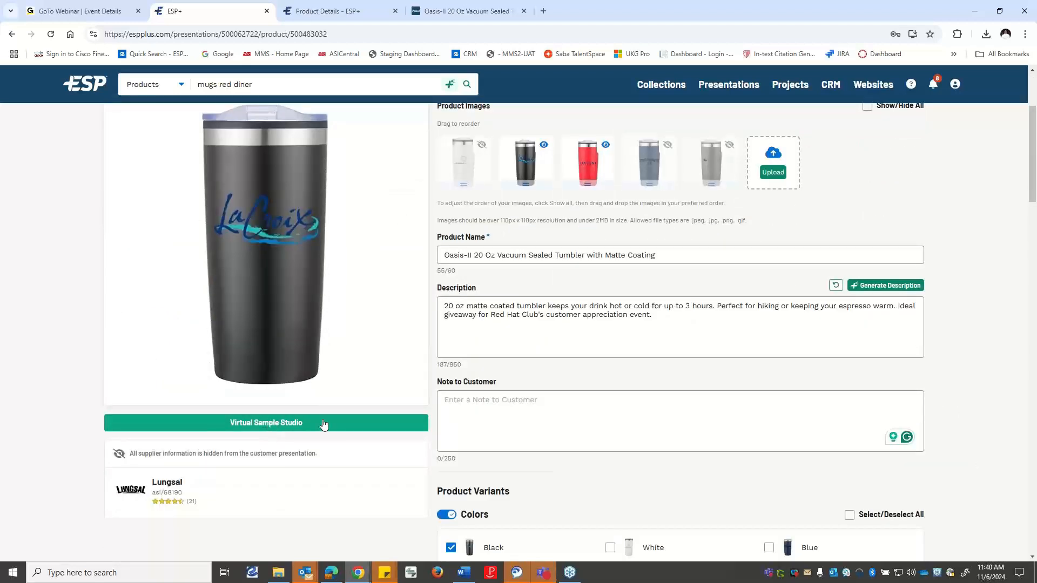
{"action": "left_click", "coordinate": [249, 423]}
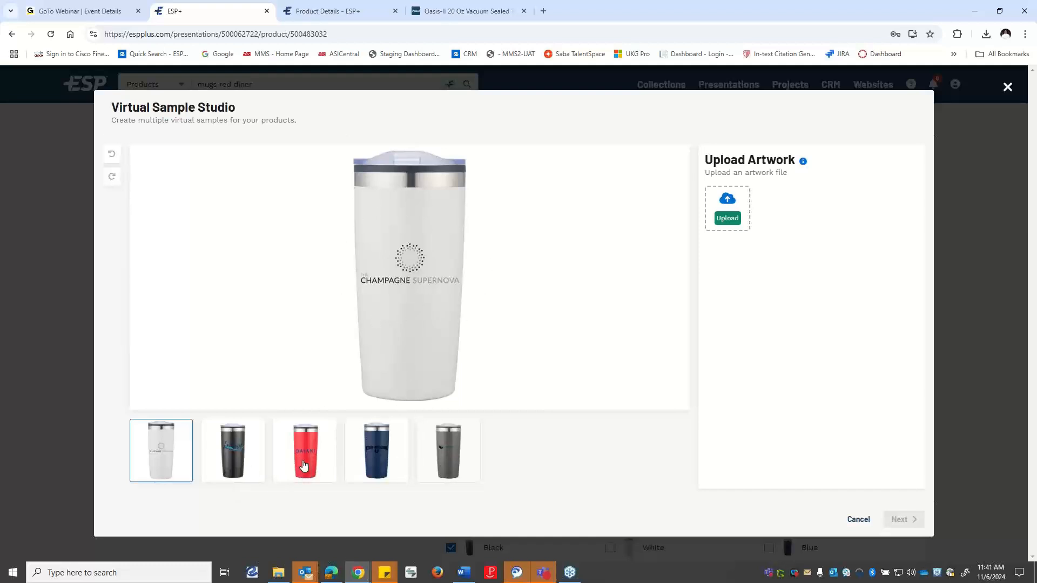
{"action": "left_click", "coordinate": [736, 220]}
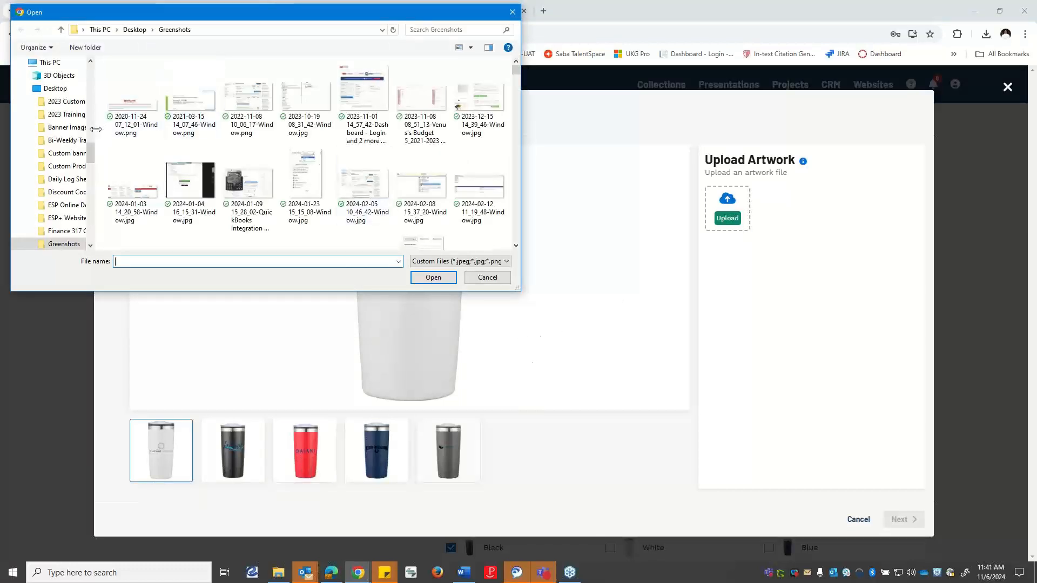
{"action": "left_click", "coordinate": [132, 107]}
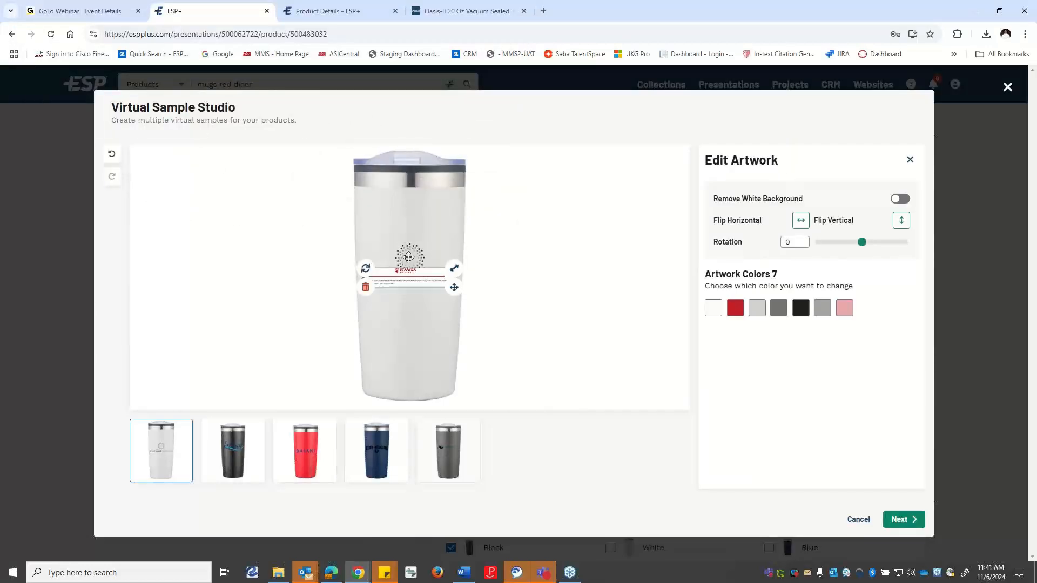
- Enlarge the uploaded artwork beyond the white tumbler's width and position its logo over the existing imprint
{"action": "left_click_drag", "start_coordinate": [405, 251], "coordinate": [493, 227]}
{"action": "left_click_drag", "start_coordinate": [412, 255], "coordinate": [414, 274]}
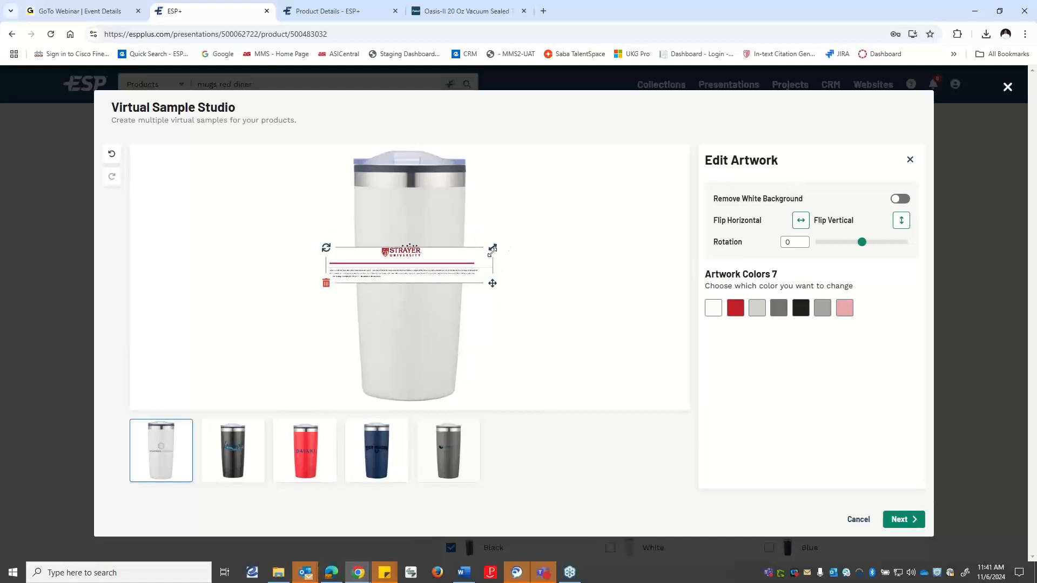
{"action": "left_click_drag", "start_coordinate": [495, 247], "coordinate": [515, 239]}
{"action": "mouse_move", "coordinate": [405, 264]}
{"action": "left_mouse_down"}
{"action": "mouse_move", "coordinate": [409, 254]}
{"action": "mouse_move", "coordinate": [403, 264]}
{"action": "left_mouse_up"}
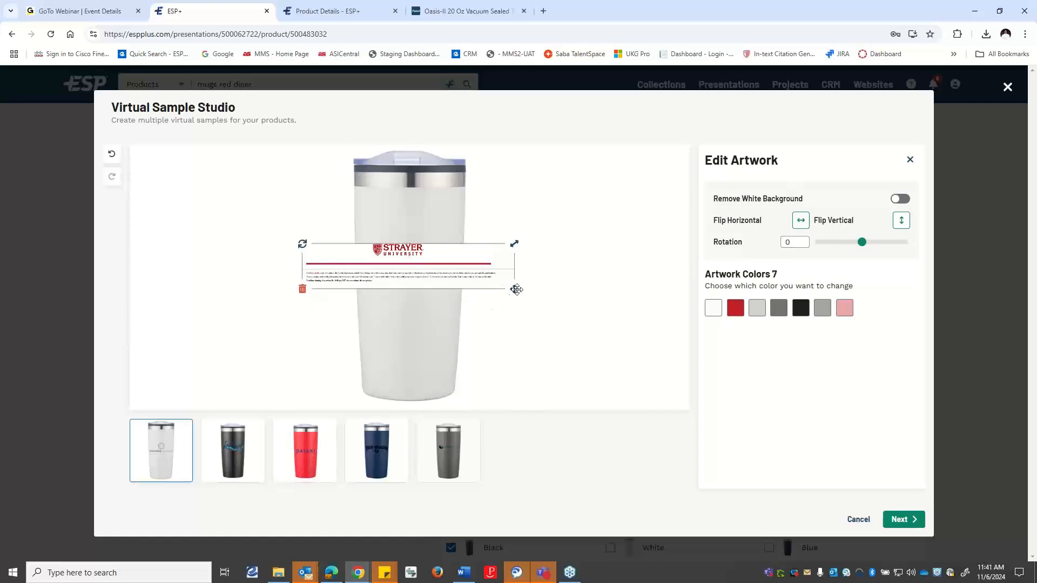
{"action": "left_click_drag", "start_coordinate": [515, 288], "coordinate": [503, 288]}
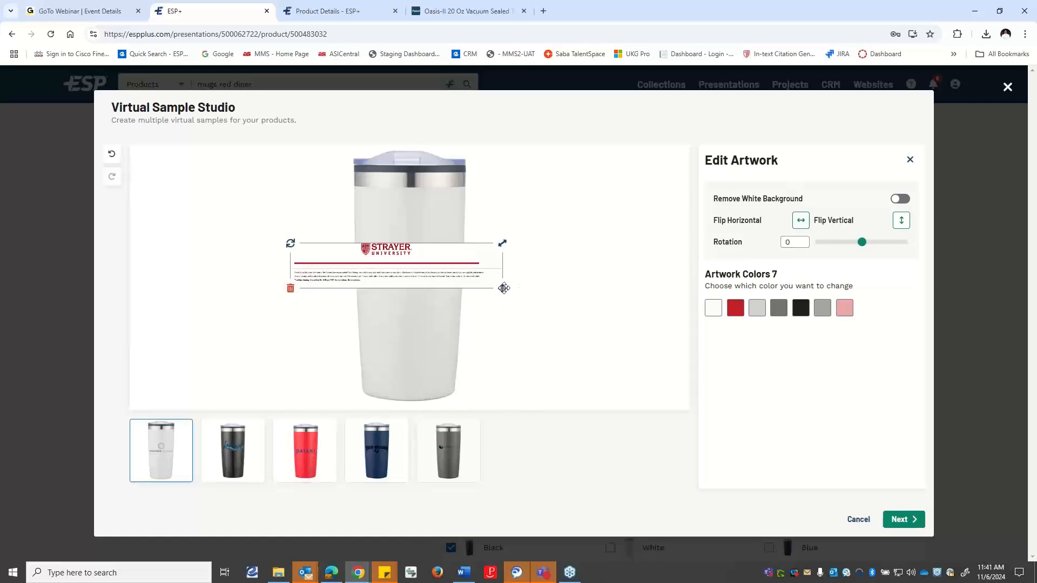
{"action": "mouse_move", "coordinate": [504, 244]}
{"action": "left_mouse_down"}
{"action": "mouse_move", "coordinate": [466, 262]}
{"action": "mouse_move", "coordinate": [459, 278]}
{"action": "mouse_move", "coordinate": [466, 248]}
{"action": "mouse_move", "coordinate": [507, 233]}
{"action": "left_mouse_up"}
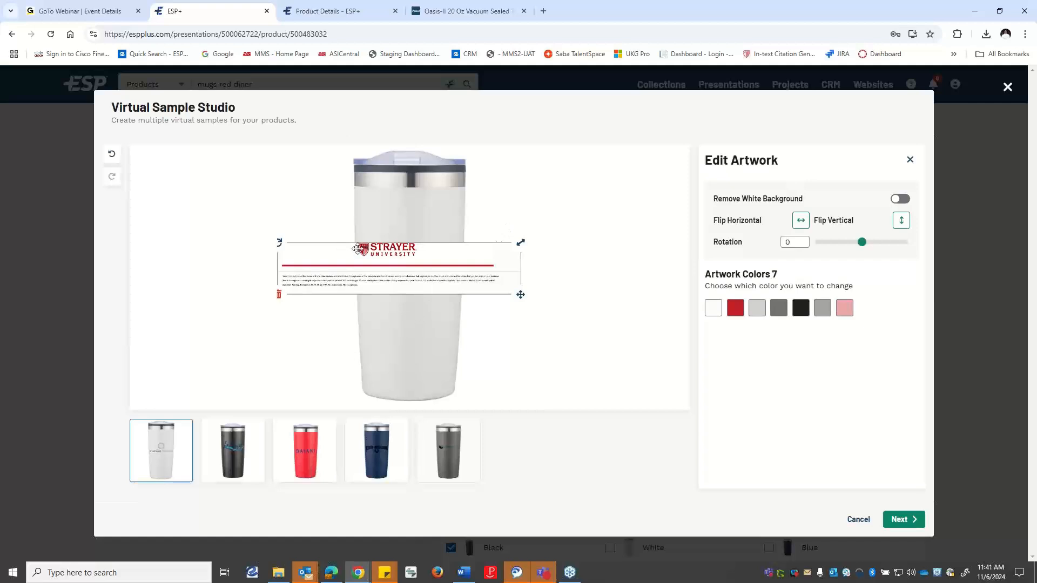
{"action": "mouse_move", "coordinate": [395, 273]}
{"action": "left_mouse_down"}
{"action": "mouse_move", "coordinate": [380, 343]}
{"action": "mouse_move", "coordinate": [380, 284]}
{"action": "mouse_move", "coordinate": [394, 276]}
{"action": "left_mouse_up"}
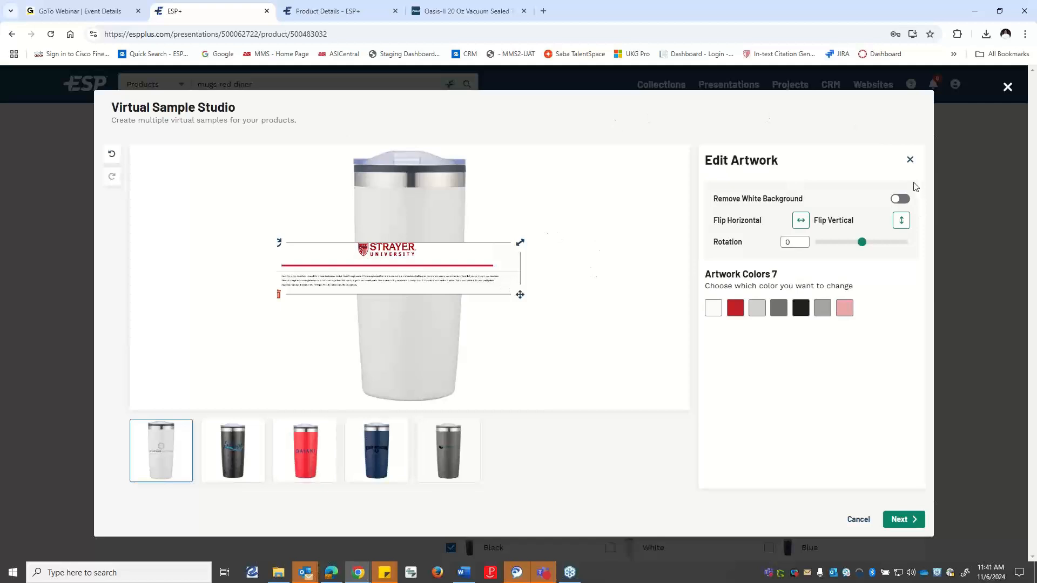
- Try removing the artwork's white background, restore it, and shift the artwork slightly across the white tumbler
{"action": "left_click", "coordinate": [899, 201]}
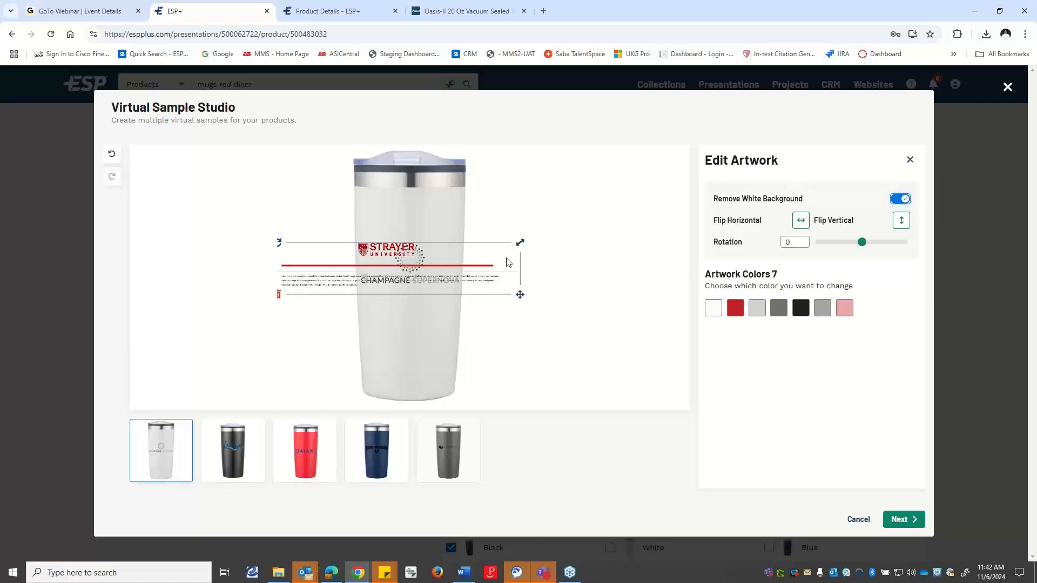
{"action": "left_click", "coordinate": [905, 201]}
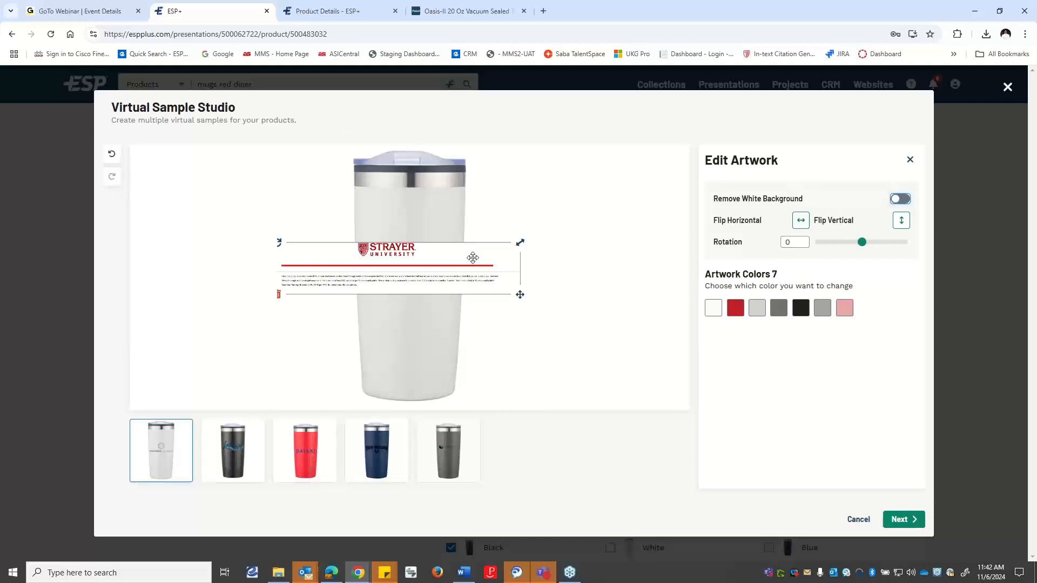
{"action": "left_click_drag", "start_coordinate": [397, 255], "coordinate": [412, 251]}
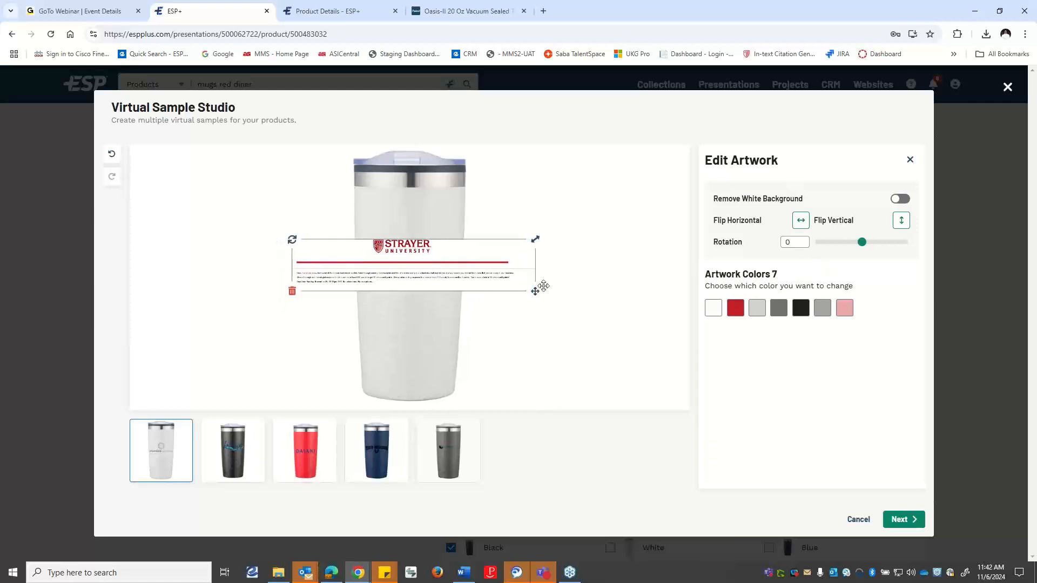
- Try recoloring the artwork's red to yellow #FFFC02, and reset that color to the original
{"action": "left_click", "coordinate": [736, 309]}
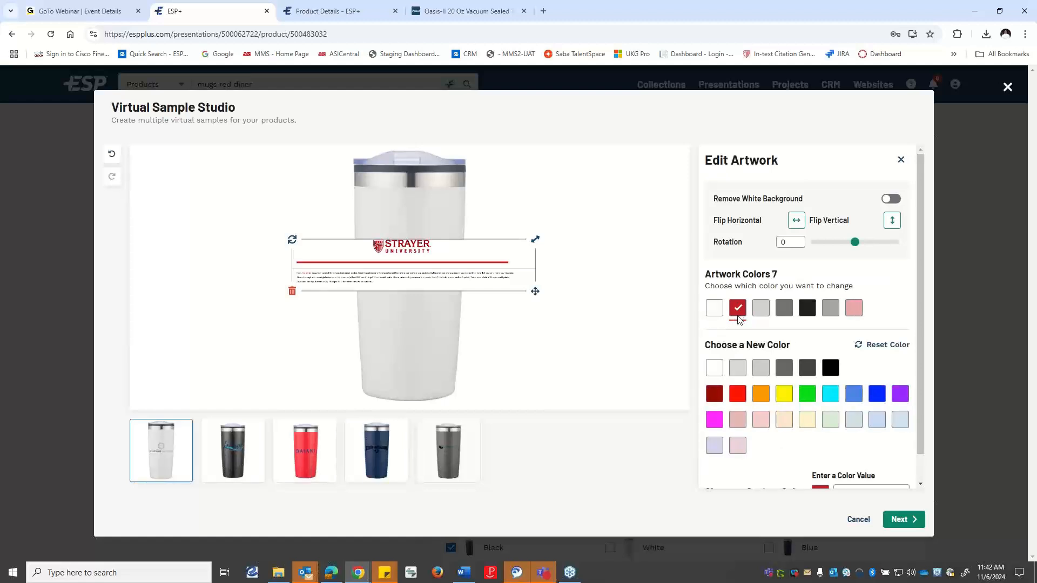
{"action": "left_click", "coordinate": [786, 395]}
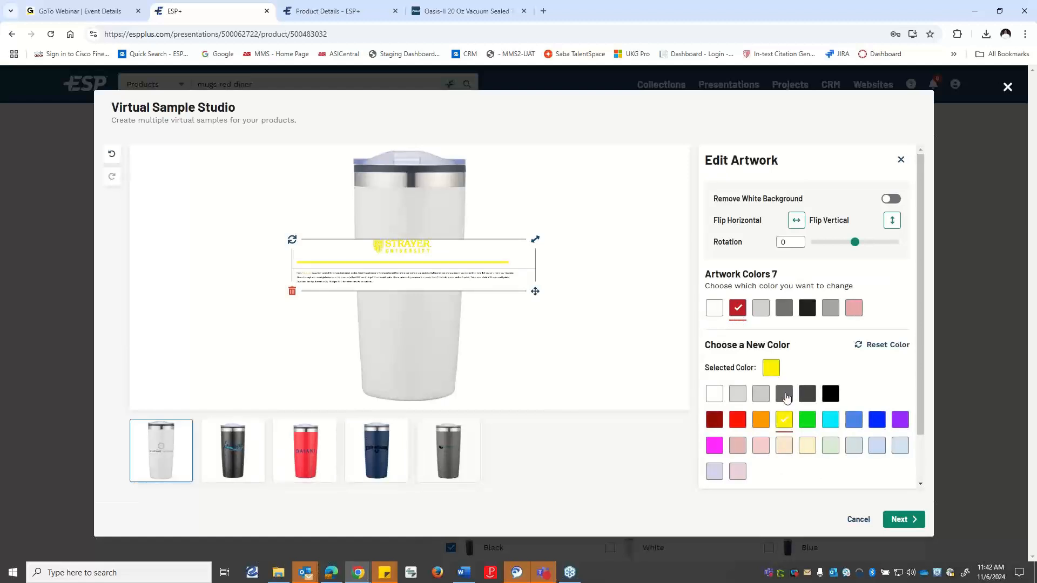
{"action": "left_click", "coordinate": [860, 347]}
{"action": "scroll", "coordinate": [864, 378], "scroll_direction": "down", "scroll_amount": 1}
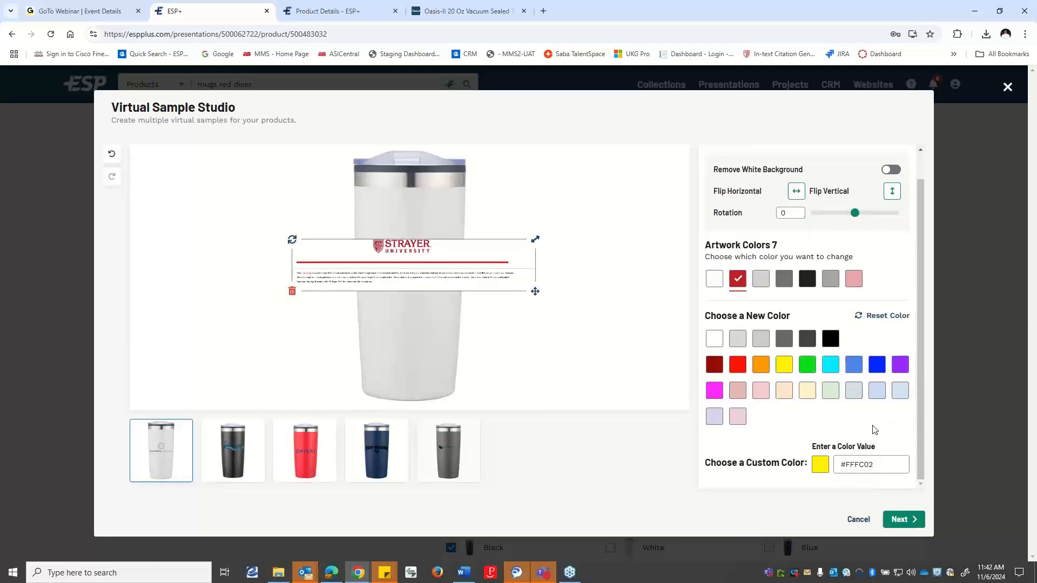
{"action": "scroll", "coordinate": [864, 451], "scroll_direction": "up", "scroll_amount": 1}
{"action": "scroll", "coordinate": [843, 445], "scroll_direction": "down", "scroll_amount": 1}
{"action": "scroll", "coordinate": [887, 466], "scroll_direction": "up", "scroll_amount": 1}
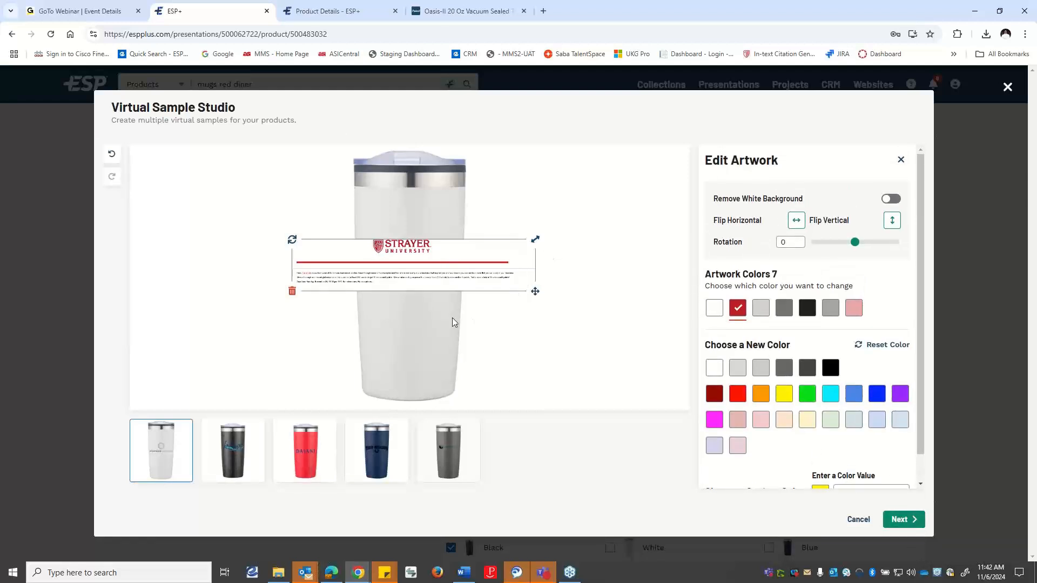
- Delete the uploaded artwork from the tumbler and leave the Virtual Sample Studio without creating a sample
{"action": "left_click", "coordinate": [293, 295]}
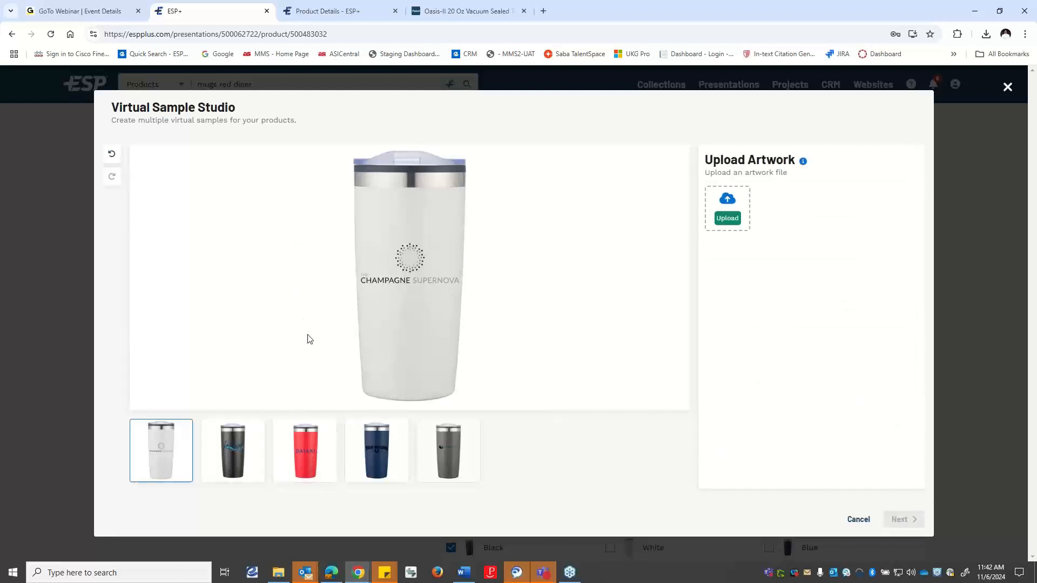
{"action": "left_click", "coordinate": [858, 519]}
- Save the Oasis-II tumbler's product details and return to the Red Mug Promotions presentation
{"action": "scroll", "coordinate": [519, 323], "scroll_direction": "up", "scroll_amount": 3}
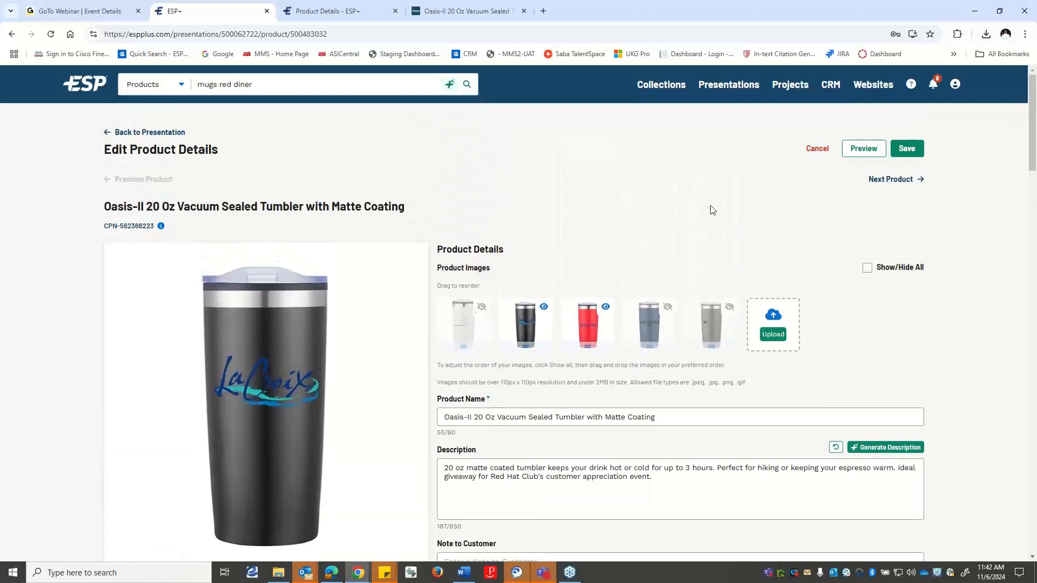
{"action": "left_click", "coordinate": [903, 148]}
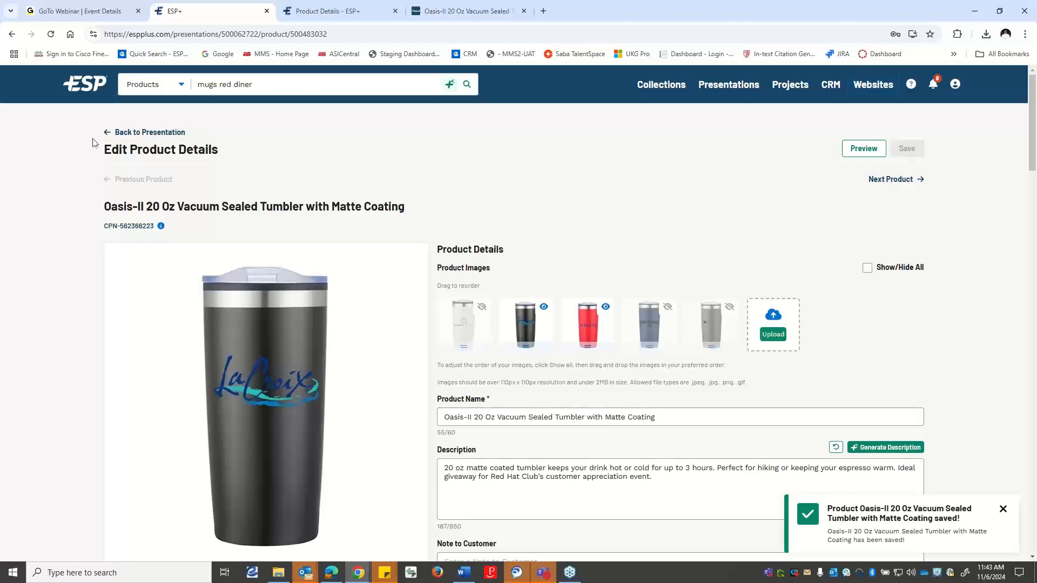
{"action": "left_click", "coordinate": [156, 134]}
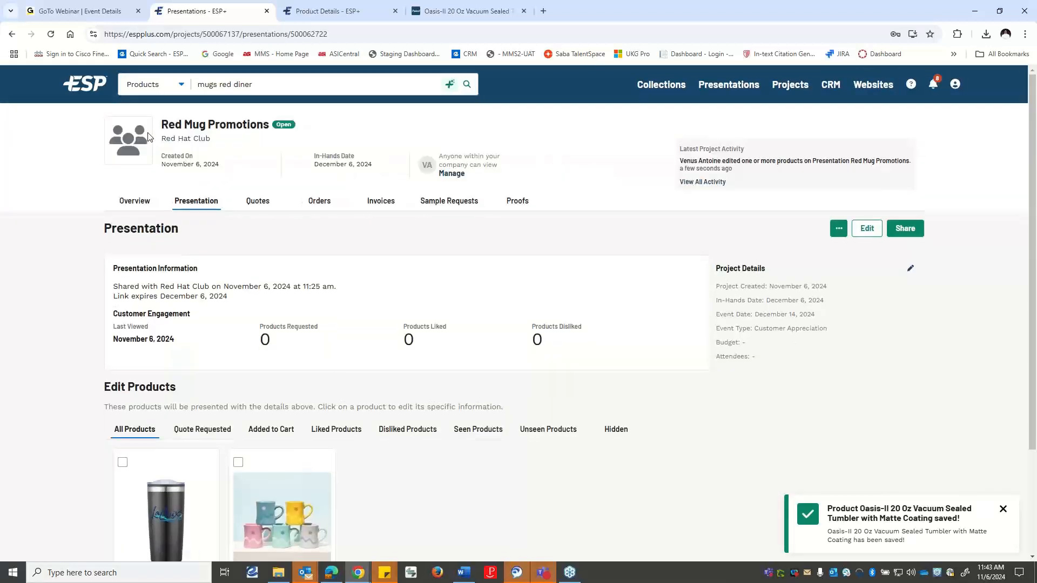
{"action": "scroll", "coordinate": [150, 137], "scroll_direction": "down", "scroll_amount": 2}
{"action": "scroll", "coordinate": [149, 137], "scroll_direction": "down", "scroll_amount": 1}
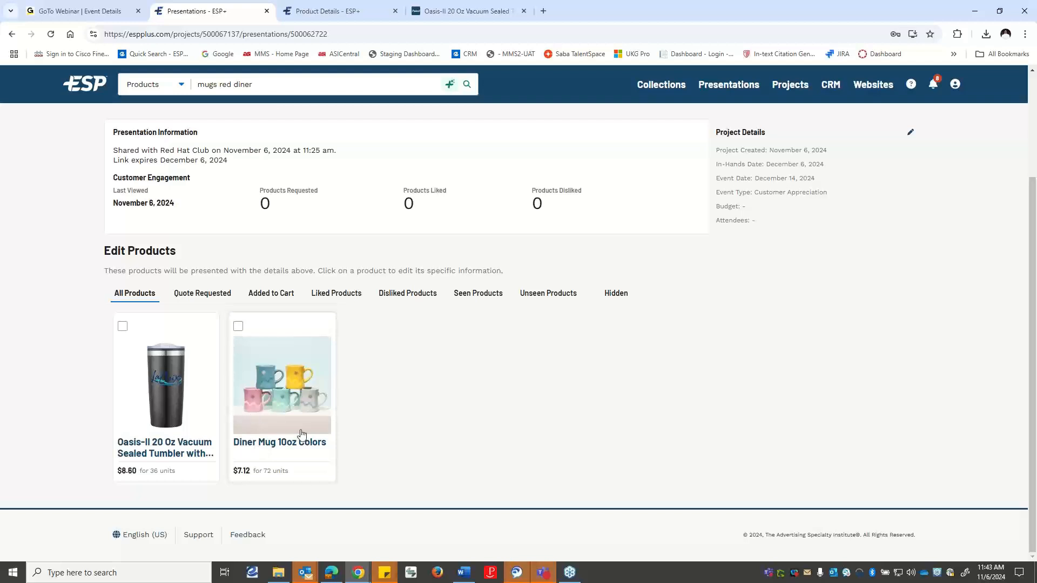
{"action": "scroll", "coordinate": [290, 446], "scroll_direction": "up", "scroll_amount": 1}
{"action": "scroll", "coordinate": [290, 446], "scroll_direction": "up", "scroll_amount": 1}
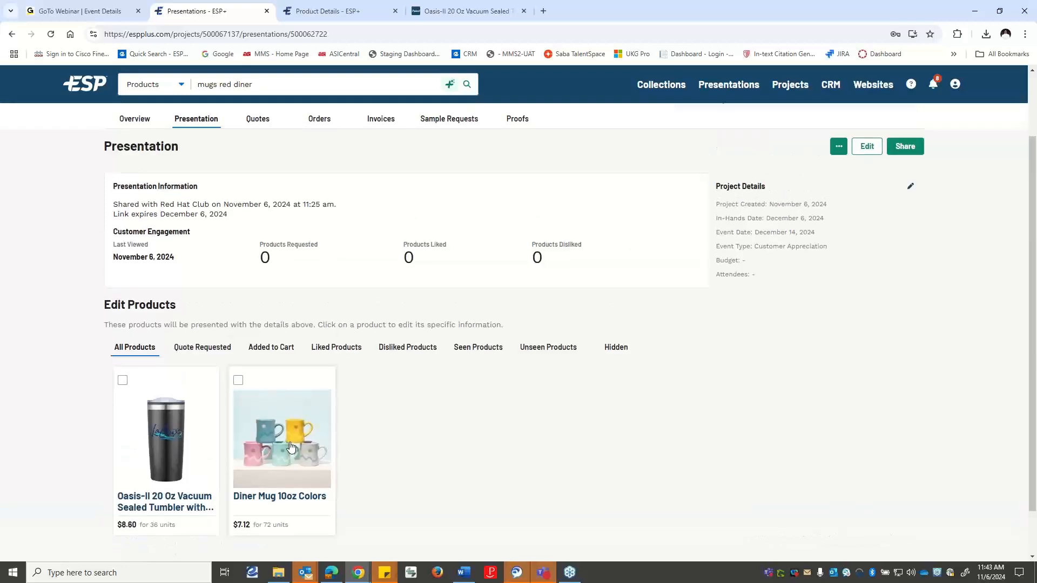
{"action": "scroll", "coordinate": [291, 446], "scroll_direction": "up", "scroll_amount": 1}
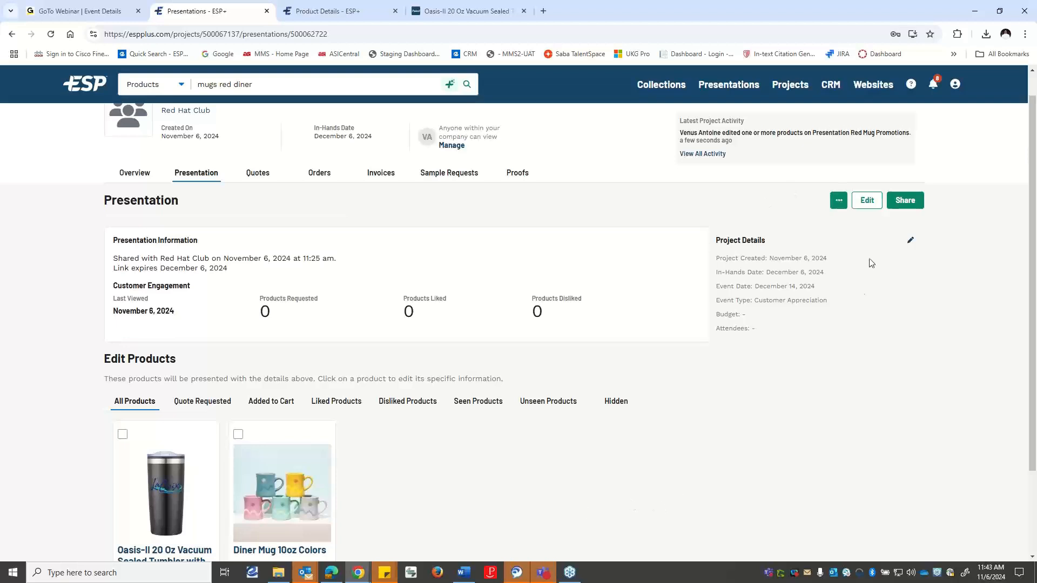
- Share the presentation with the customer via link and copy that link
{"action": "left_click", "coordinate": [908, 201]}
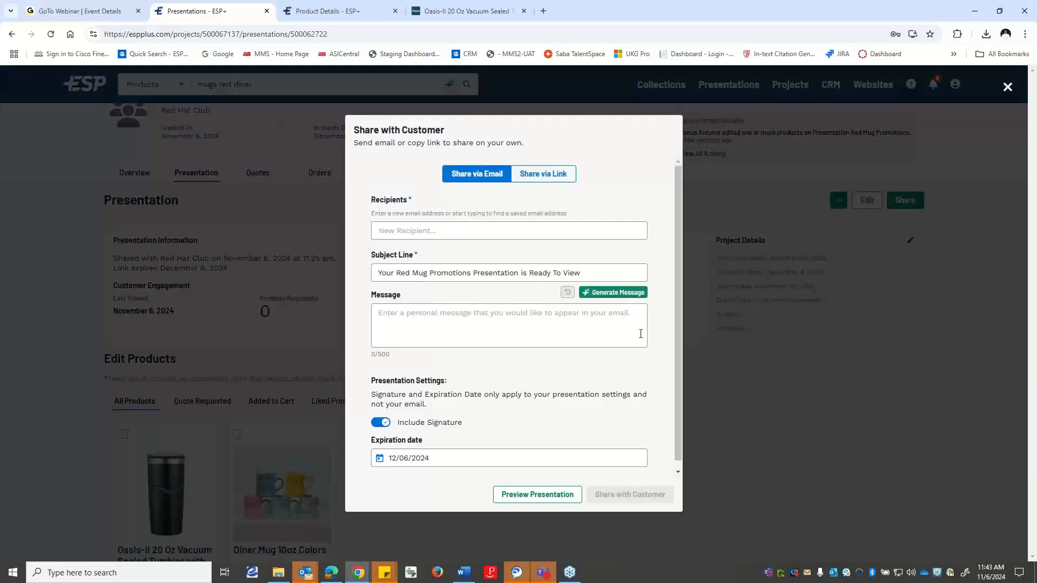
{"action": "left_click", "coordinate": [532, 171]}
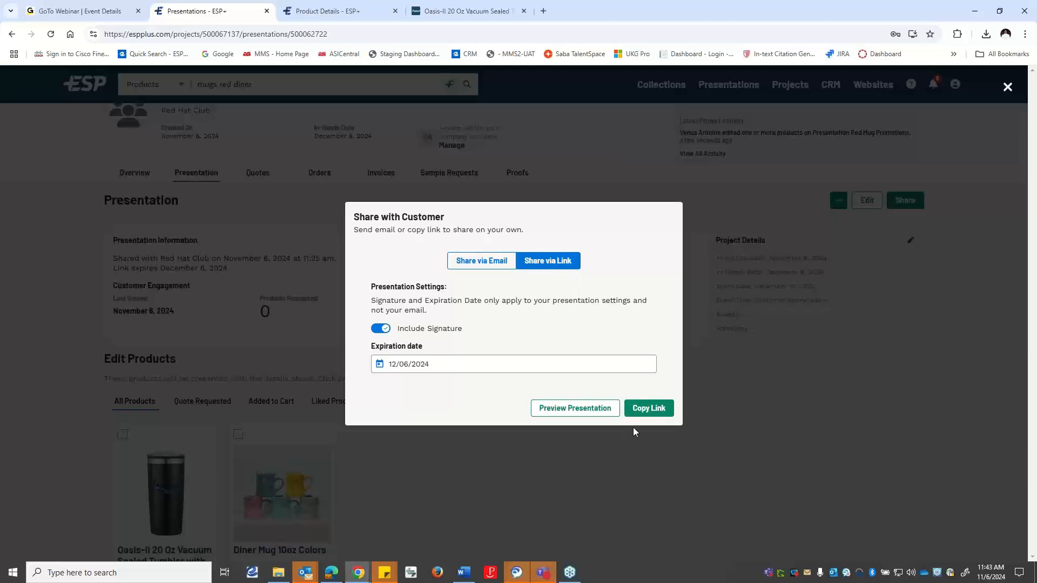
{"action": "left_click", "coordinate": [652, 408]}
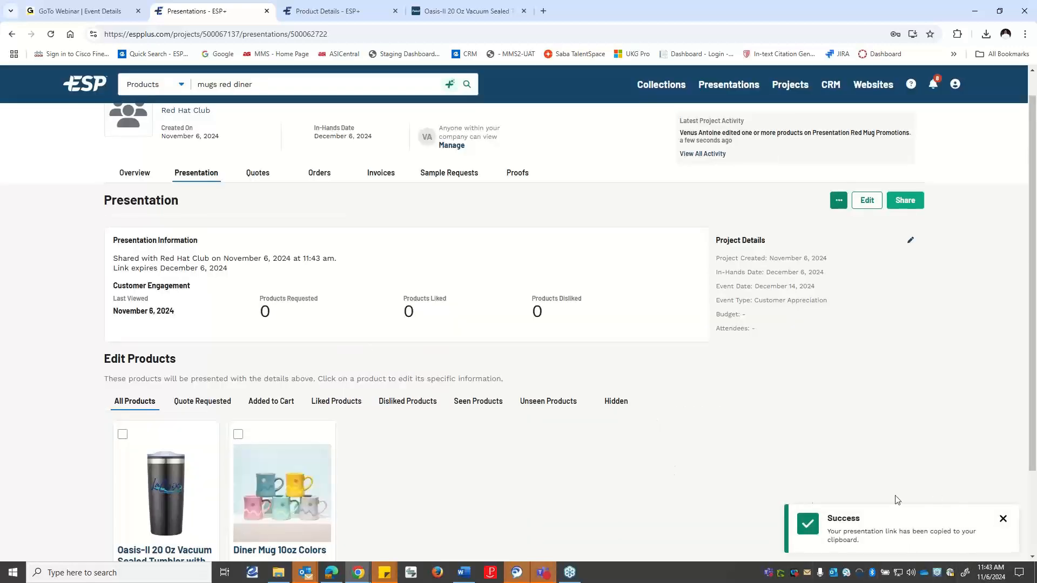
- Open a blank browser tab, and reload the already open customer portal page of the tumbler to review its images, pricing and imprint charges
{"action": "left_click", "coordinate": [543, 11]}
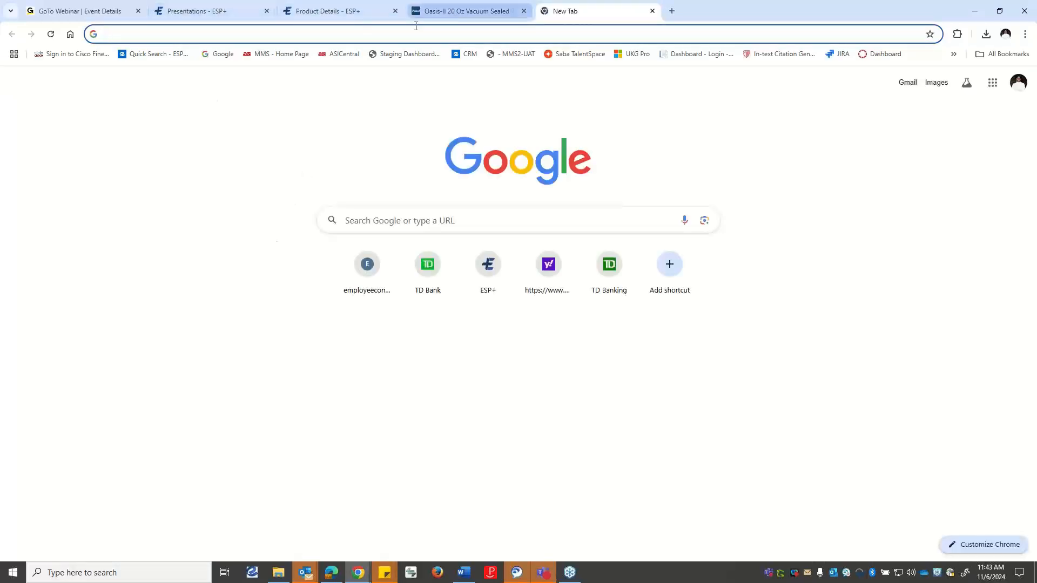
{"action": "left_click", "coordinate": [477, 10]}
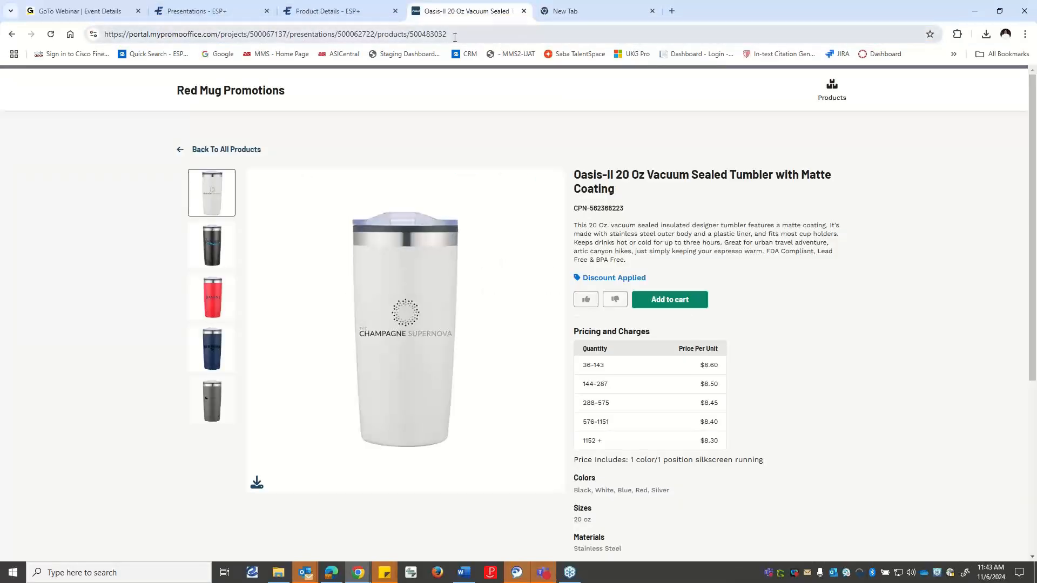
{"action": "left_click", "coordinate": [53, 35]}
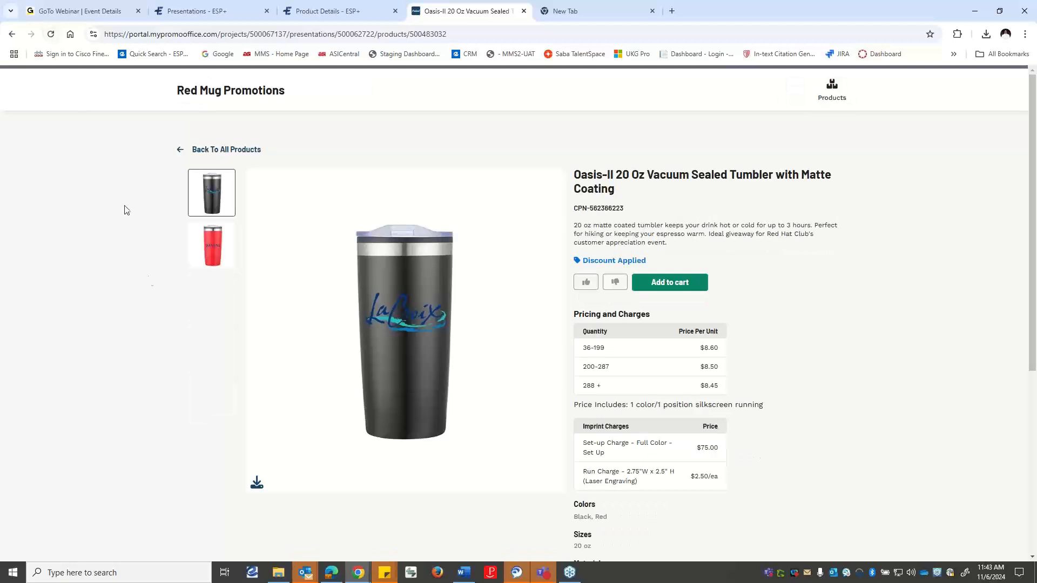
{"action": "scroll", "coordinate": [789, 295], "scroll_direction": "down", "scroll_amount": 2}
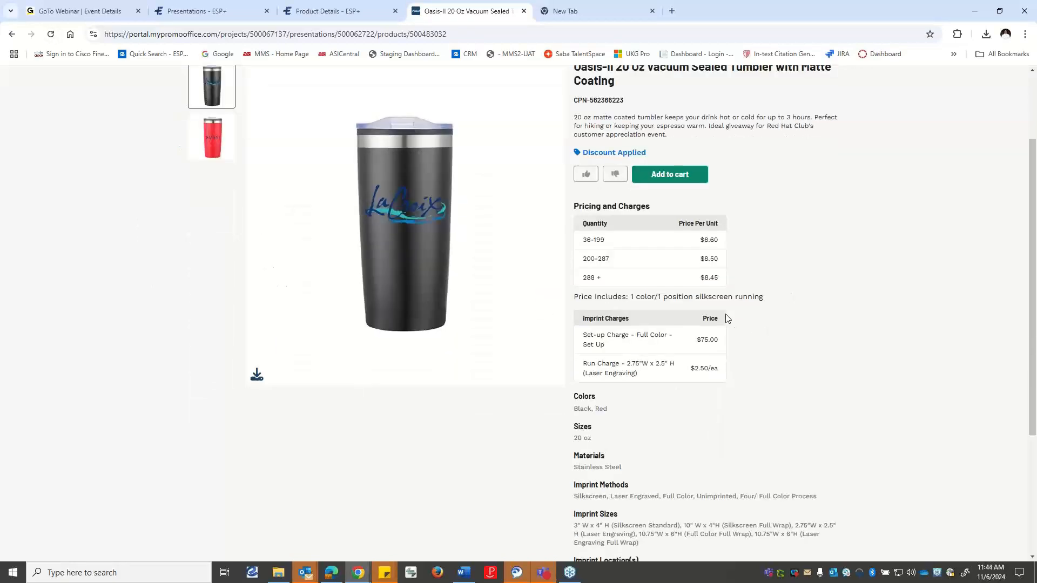
{"action": "scroll", "coordinate": [718, 318], "scroll_direction": "up", "scroll_amount": 1}
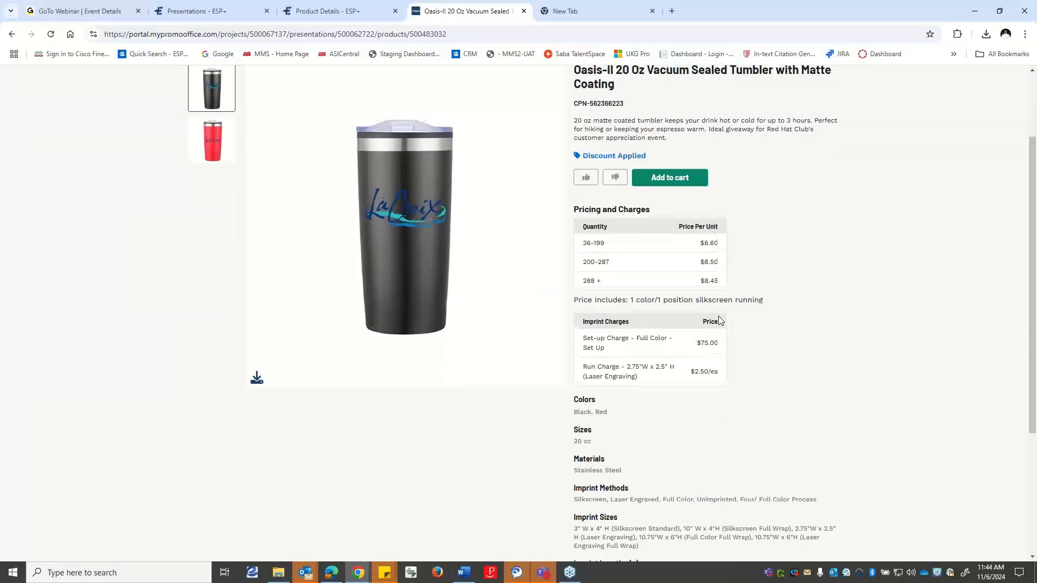
{"action": "scroll", "coordinate": [758, 341], "scroll_direction": "up", "scroll_amount": 1}
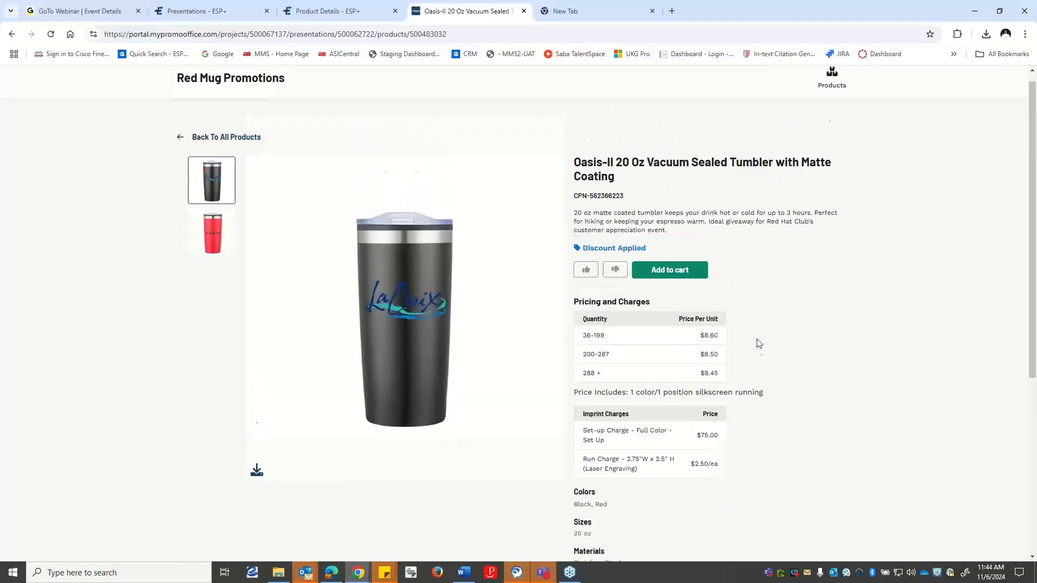
- Open the copied presentation link, including its access code, in the blank browser tab
{"action": "left_click", "coordinate": [560, 11]}
{"action": "left_click", "coordinate": [466, 37]}
{"action": "key", "text": "ctrl+v"}
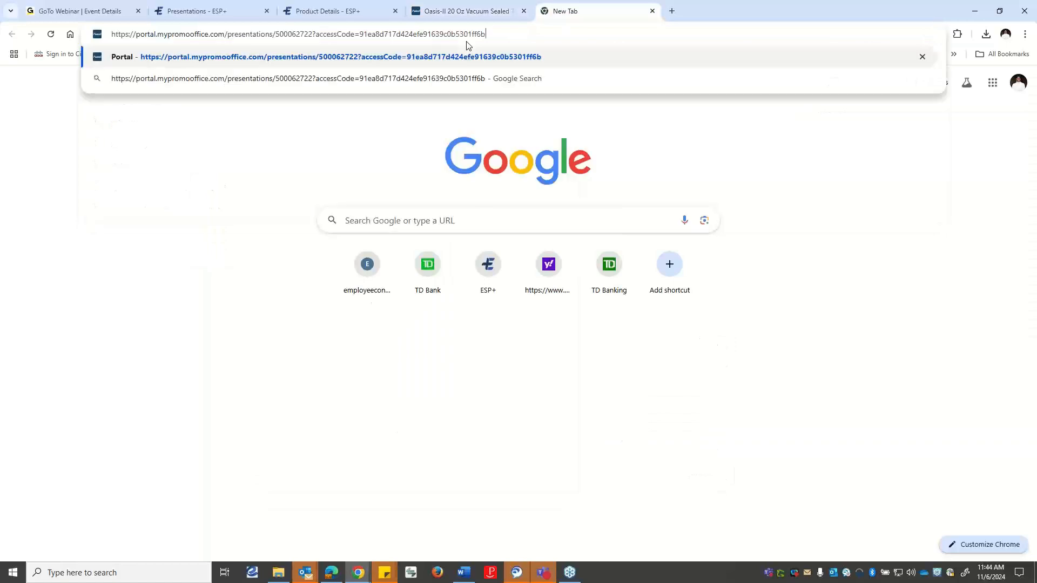
{"action": "key", "text": "Return"}
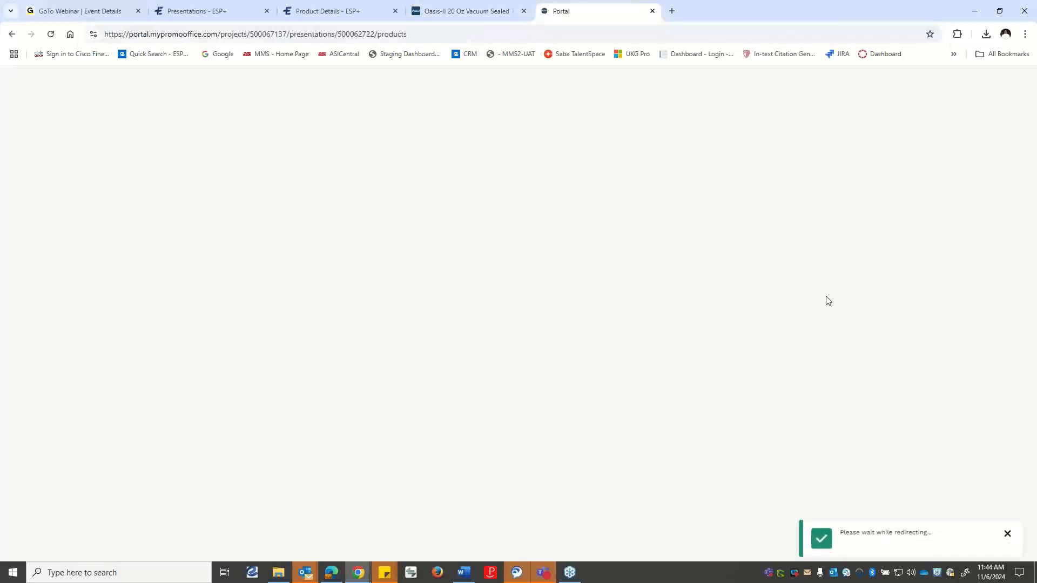
- Open the Oasis-II tumbler from the customer's product list and review its pricing, charges and imprint details
{"action": "scroll", "coordinate": [488, 315], "scroll_direction": "down", "scroll_amount": 2}
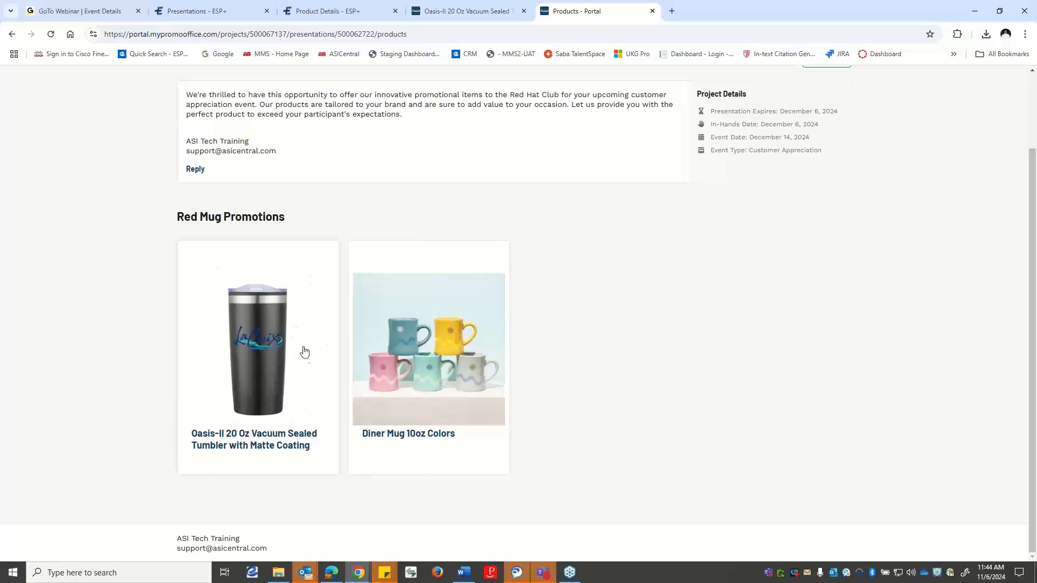
{"action": "left_click", "coordinate": [251, 337]}
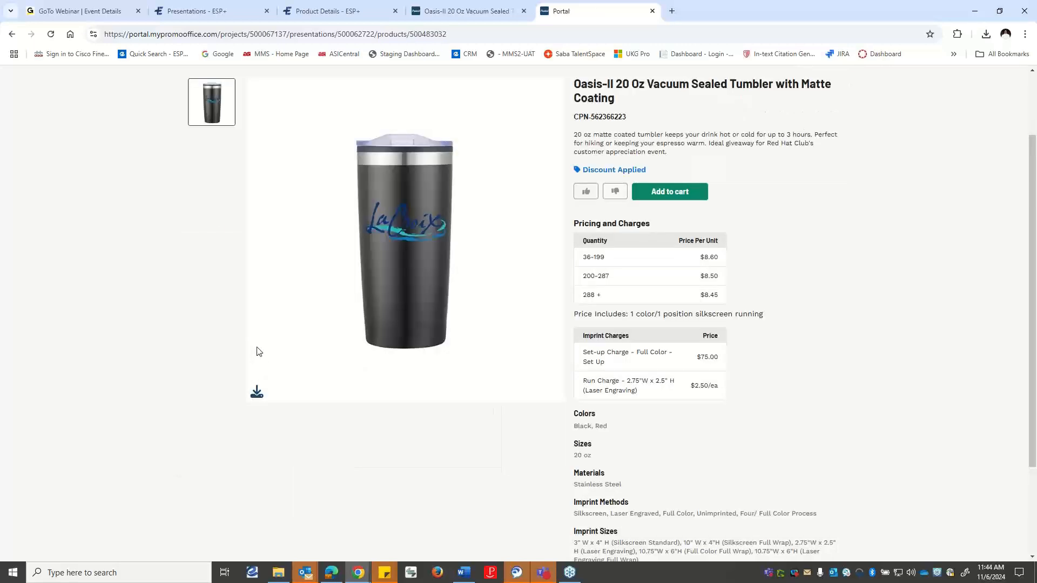
{"action": "scroll", "coordinate": [793, 338], "scroll_direction": "down", "scroll_amount": 1}
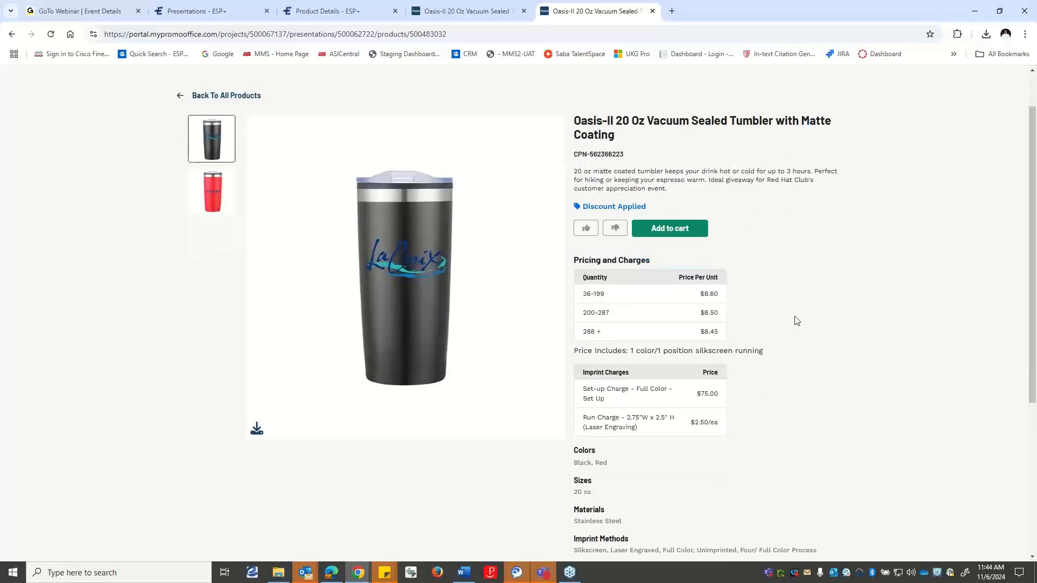
{"action": "scroll", "coordinate": [469, 324], "scroll_direction": "down", "scroll_amount": 3}
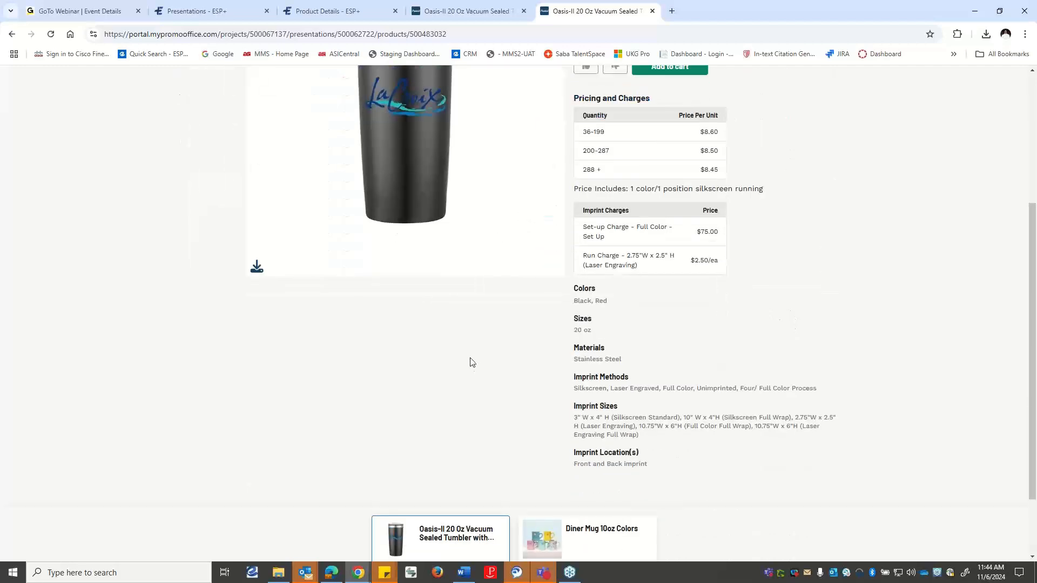
{"action": "scroll", "coordinate": [746, 107], "scroll_direction": "up", "scroll_amount": 4}
- Return to all products, open Diner Mug 10oz Colors and view its black, blue and mint images
{"action": "left_click", "coordinate": [832, 91]}
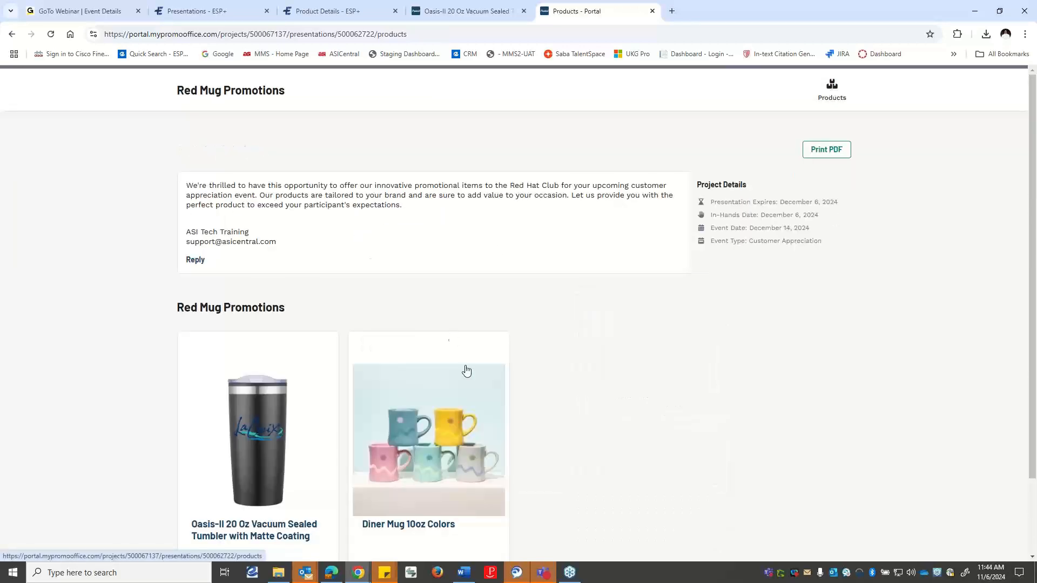
{"action": "scroll", "coordinate": [378, 443], "scroll_direction": "down", "scroll_amount": 2}
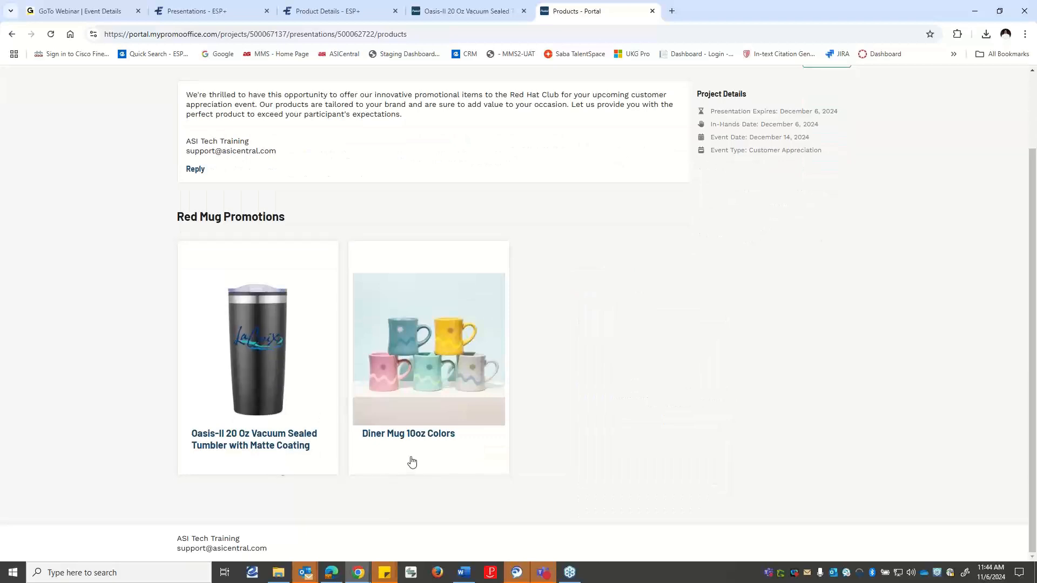
{"action": "left_click", "coordinate": [430, 338]}
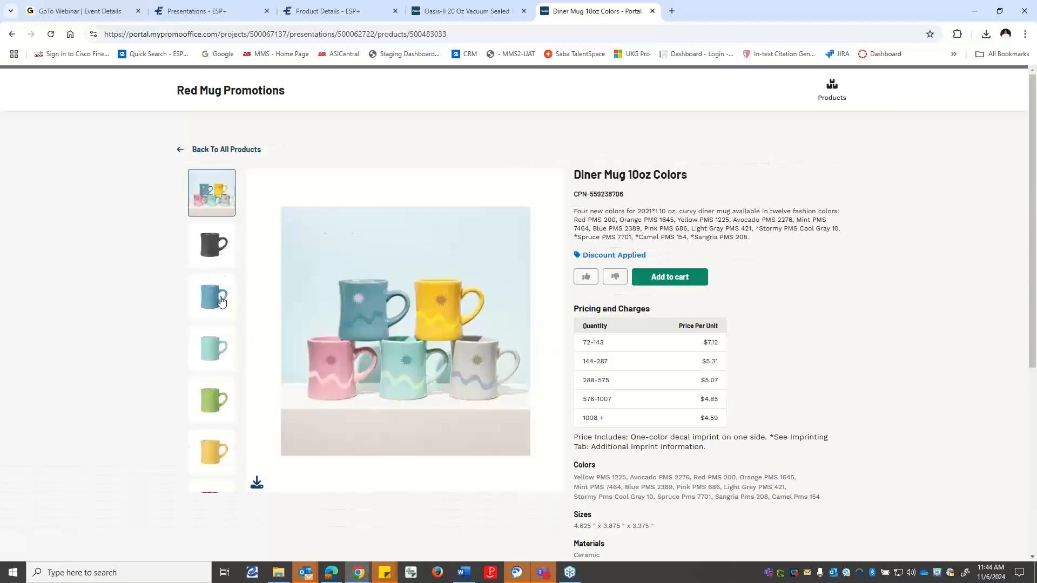
{"action": "left_click", "coordinate": [211, 246]}
{"action": "left_click", "coordinate": [211, 294]}
{"action": "left_click", "coordinate": [212, 348]}
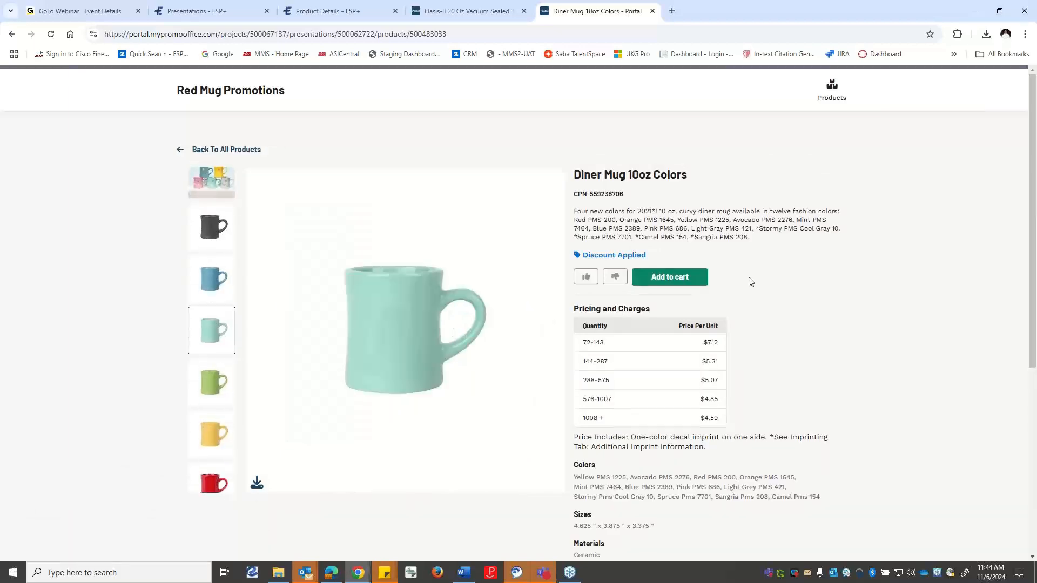
- Mark Diner Mug 10oz Colors as disliked and look through its remaining product details
{"action": "scroll", "coordinate": [742, 345], "scroll_direction": "down", "scroll_amount": 4}
{"action": "scroll", "coordinate": [741, 345], "scroll_direction": "up", "scroll_amount": 4}
{"action": "left_click", "coordinate": [616, 277]}
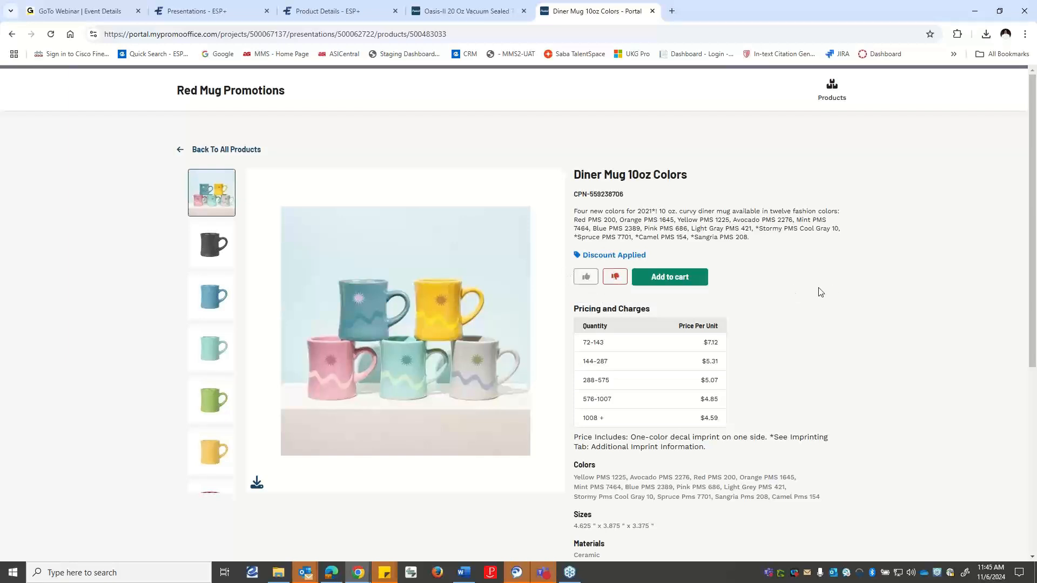
{"action": "scroll", "coordinate": [772, 292], "scroll_direction": "down", "scroll_amount": 6}
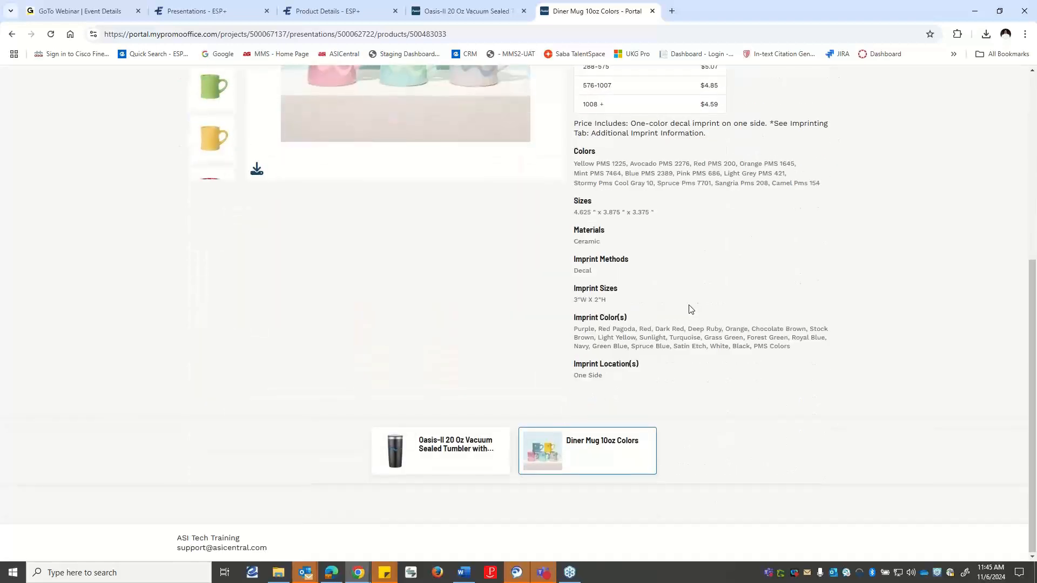
- Open the Oasis-II tumbler, view its red image, mark the product as liked and look through its remaining details
{"action": "left_click", "coordinate": [440, 449]}
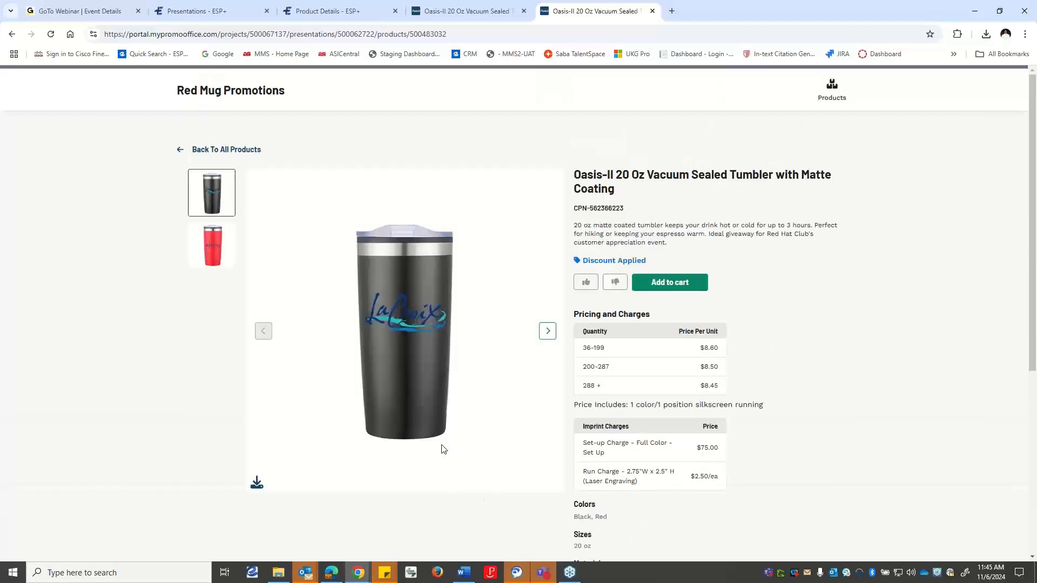
{"action": "left_click", "coordinate": [220, 250]}
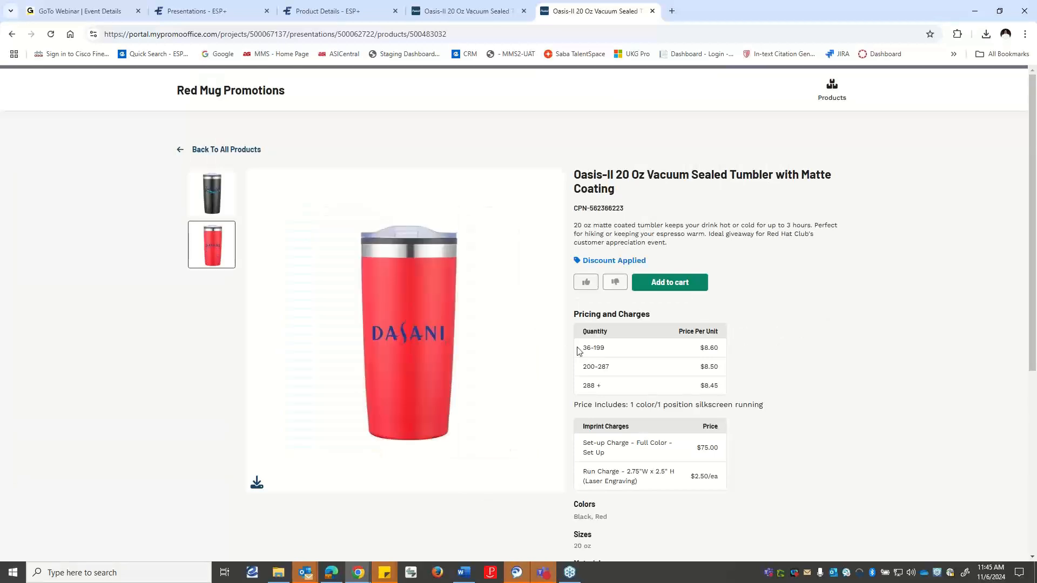
{"action": "left_click", "coordinate": [578, 285]}
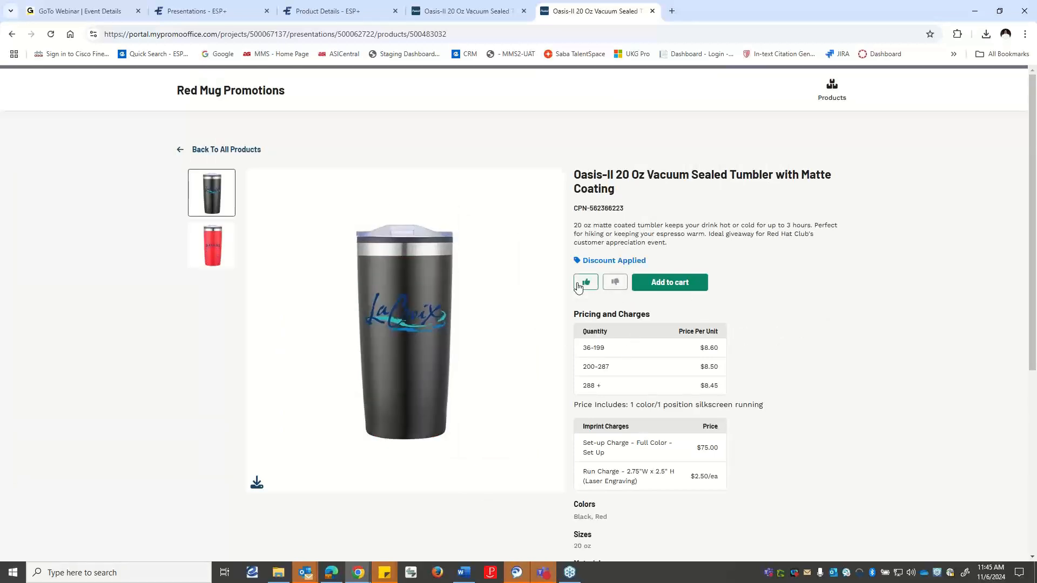
{"action": "scroll", "coordinate": [577, 287], "scroll_direction": "down", "scroll_amount": 2}
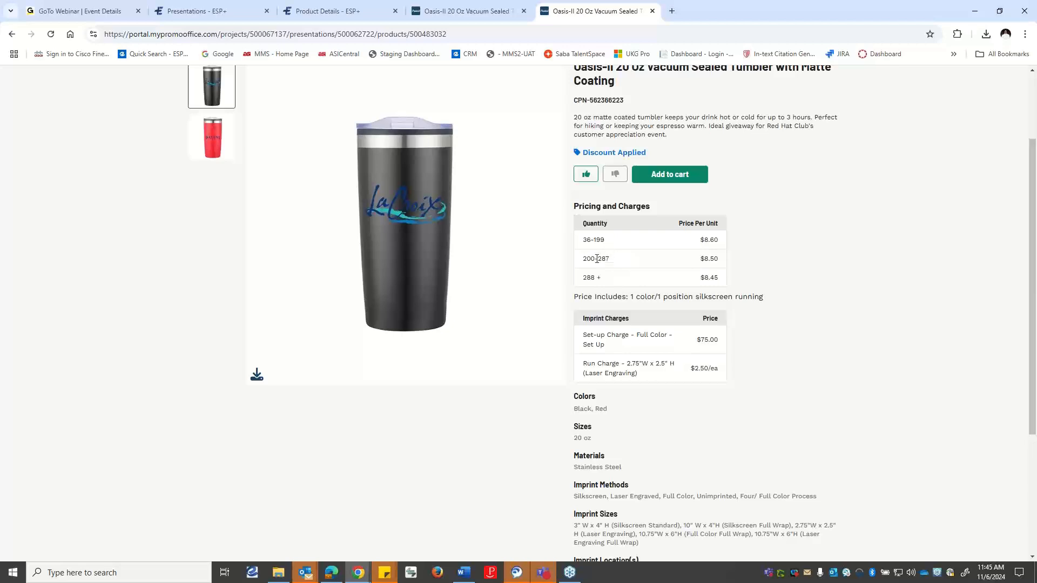
{"action": "scroll", "coordinate": [597, 258], "scroll_direction": "down", "scroll_amount": 1}
{"action": "scroll", "coordinate": [597, 258], "scroll_direction": "down", "scroll_amount": 2}
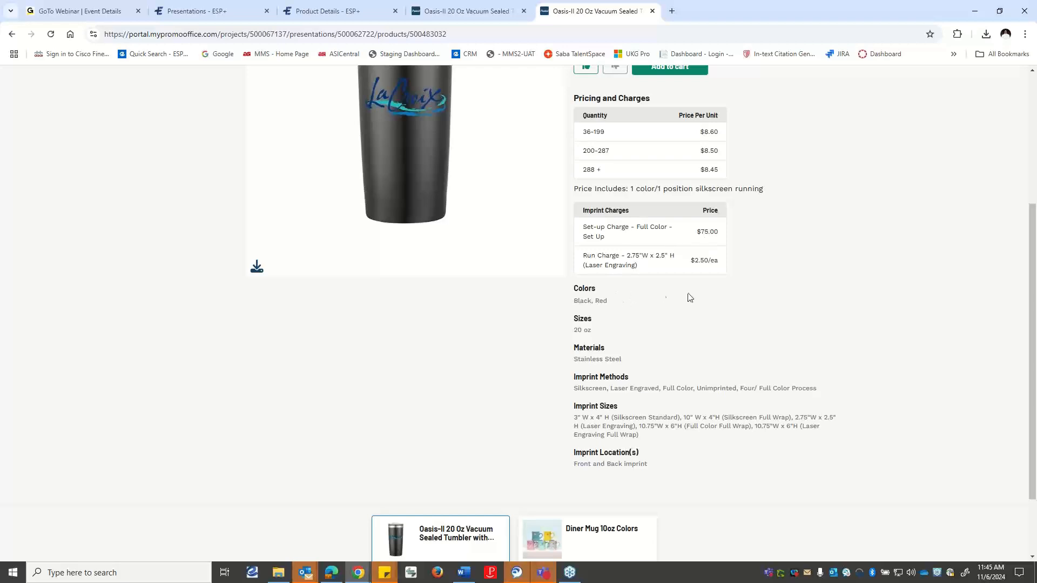
{"action": "scroll", "coordinate": [597, 276], "scroll_direction": "down", "scroll_amount": 1}
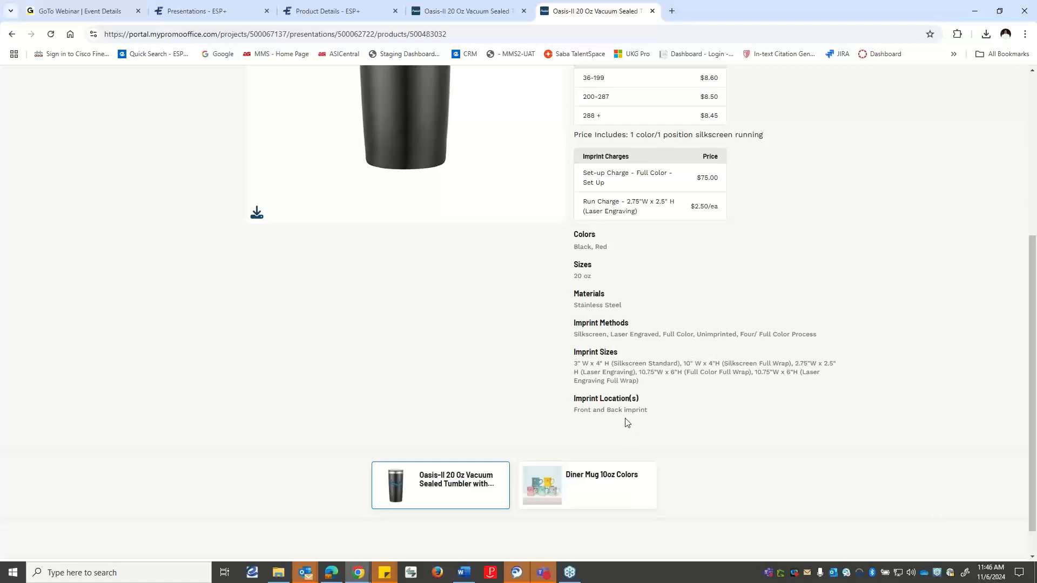
{"action": "scroll", "coordinate": [625, 421], "scroll_direction": "up", "scroll_amount": 5}
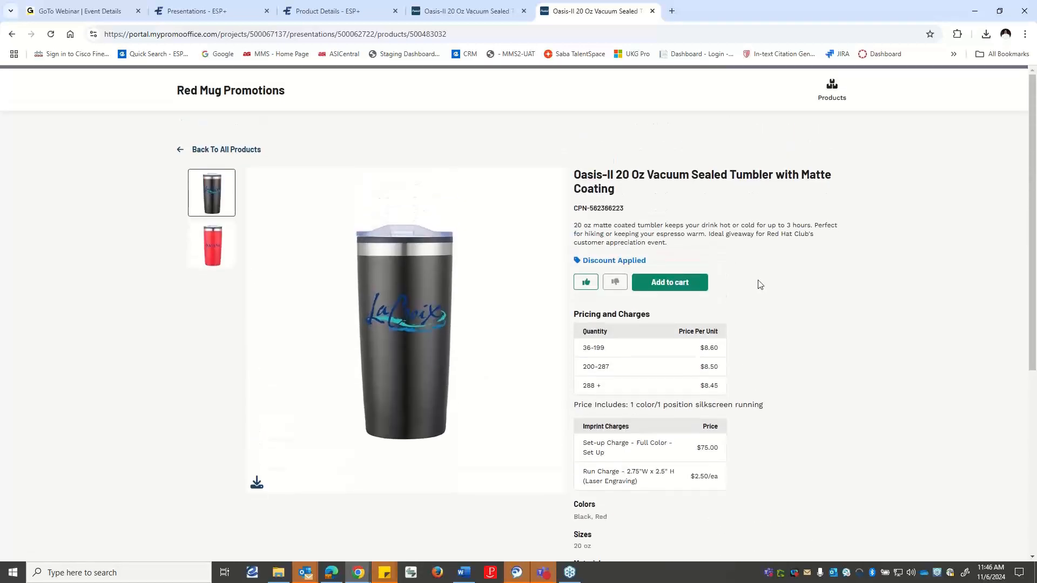
- Start a cart entry for the tumbler with color Red, quantity 500 and the Four/ Full Color Process imprint method
{"action": "left_click", "coordinate": [683, 284]}
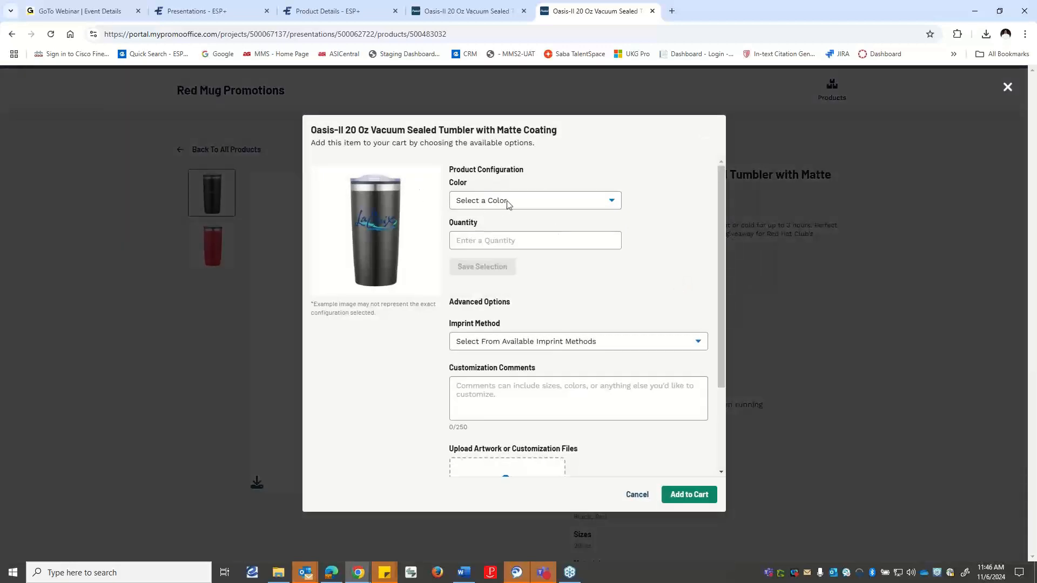
{"action": "left_click", "coordinate": [524, 208]}
{"action": "left_click", "coordinate": [470, 229]}
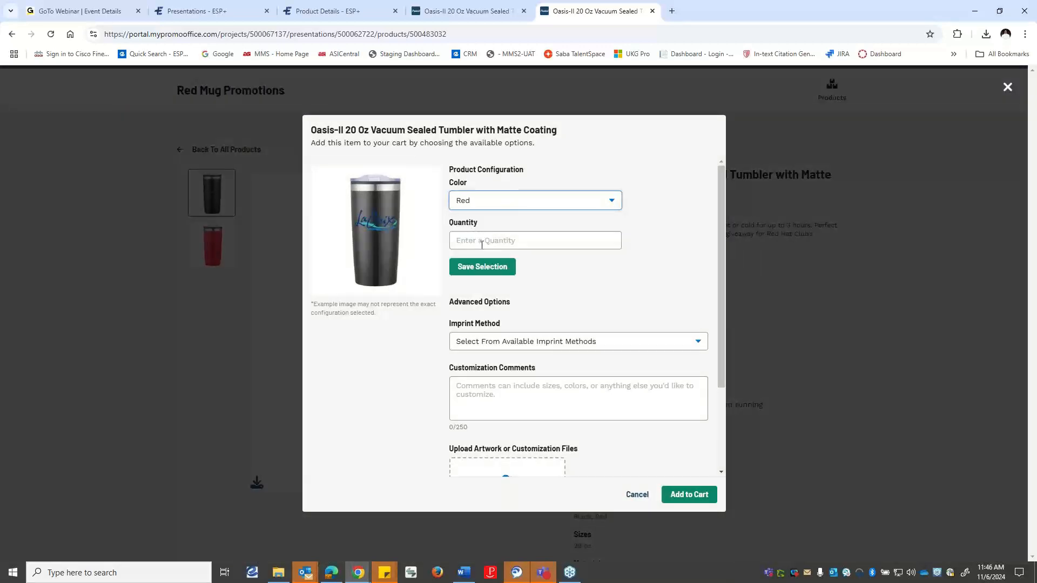
{"action": "left_click", "coordinate": [483, 242]}
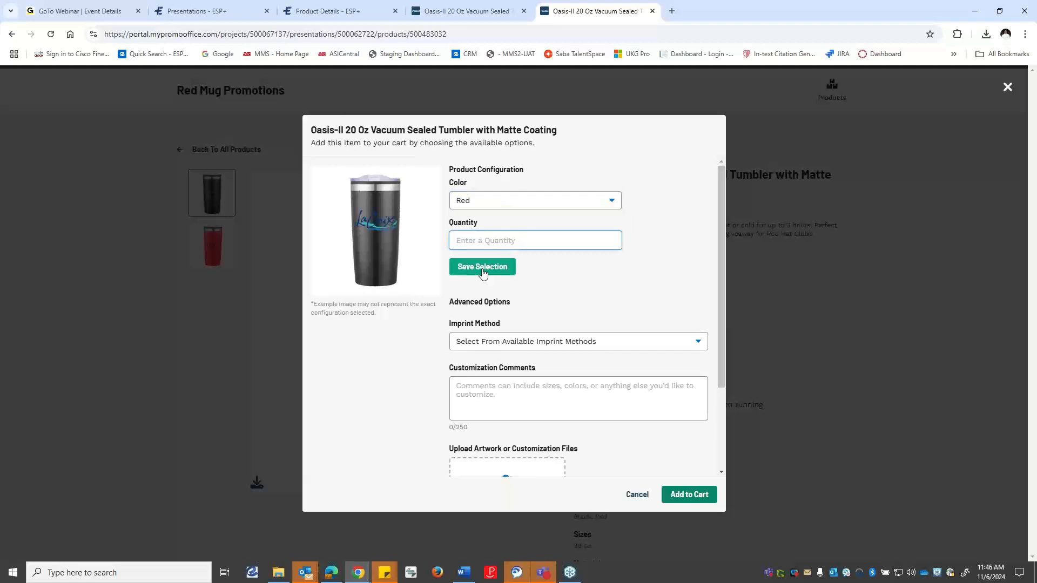
{"action": "type", "text": "500"}
{"action": "scroll", "coordinate": [467, 270], "scroll_direction": "down", "scroll_amount": 1}
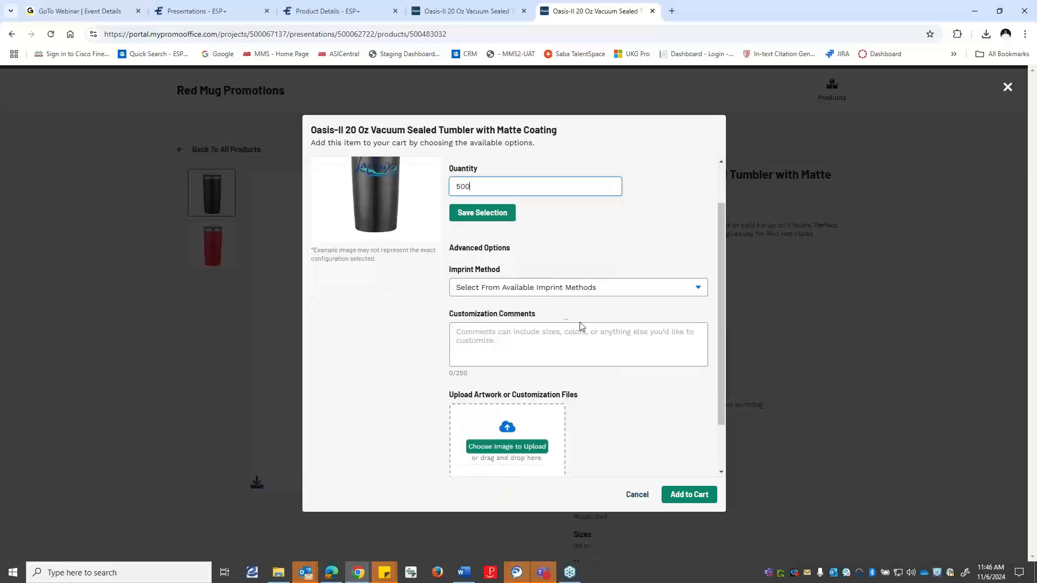
{"action": "left_click", "coordinate": [497, 288]}
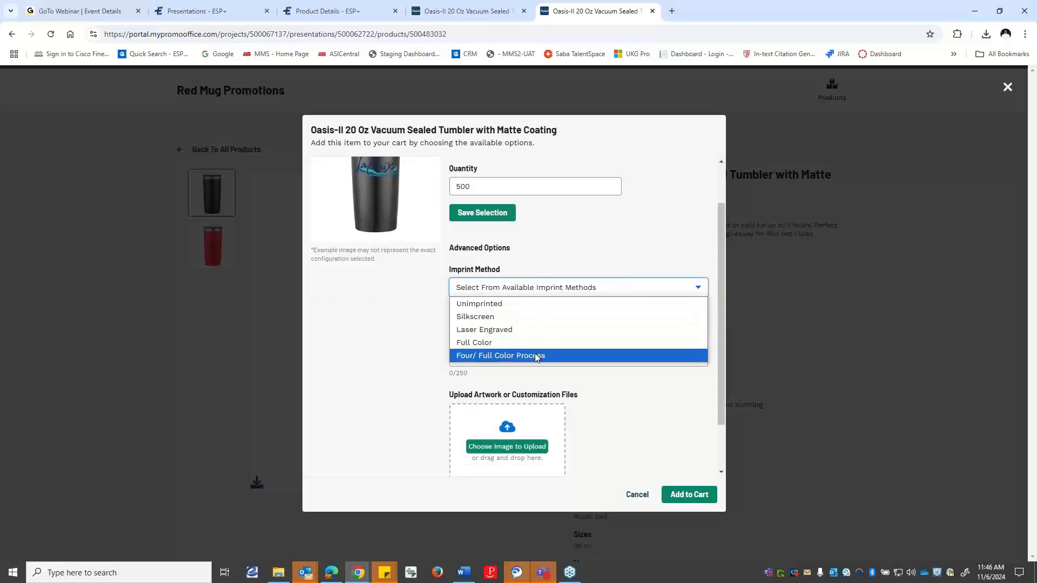
{"action": "left_click", "coordinate": [491, 355]}
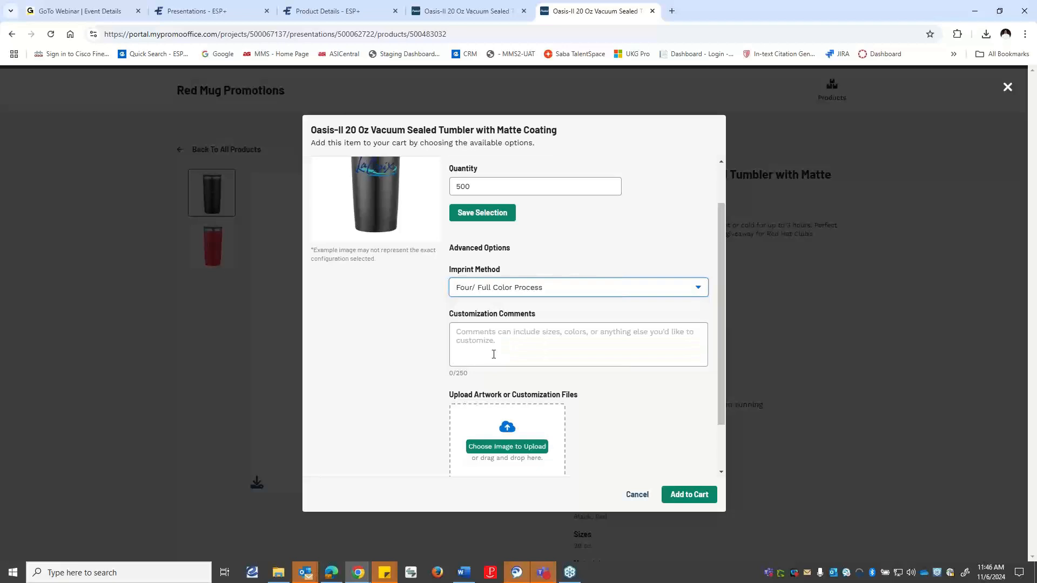
- Write the customization comment "Add a note your distributor" for the tumbler
{"action": "left_click", "coordinate": [498, 343]}
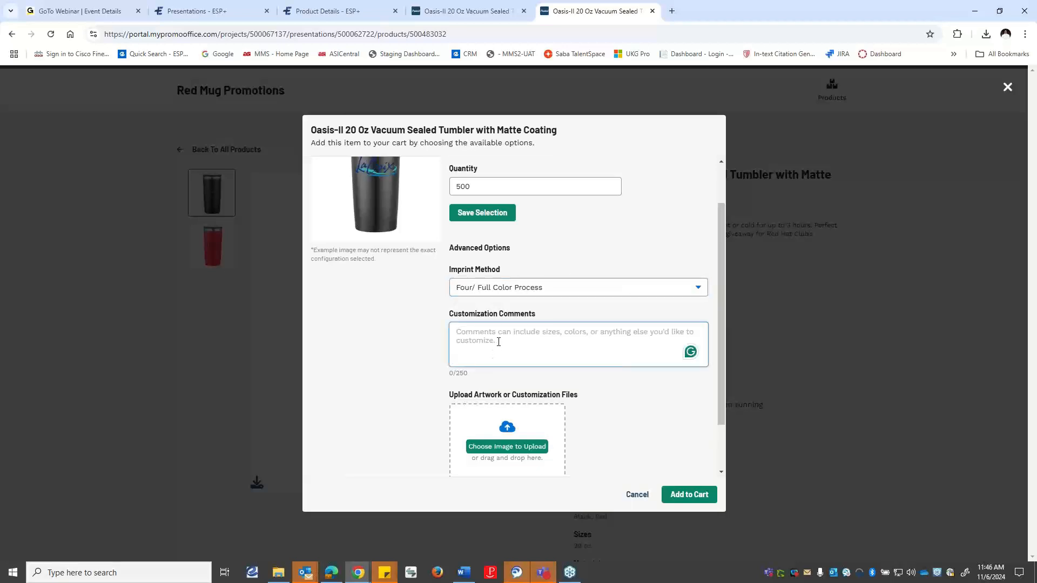
{"action": "type", "text": "A"}
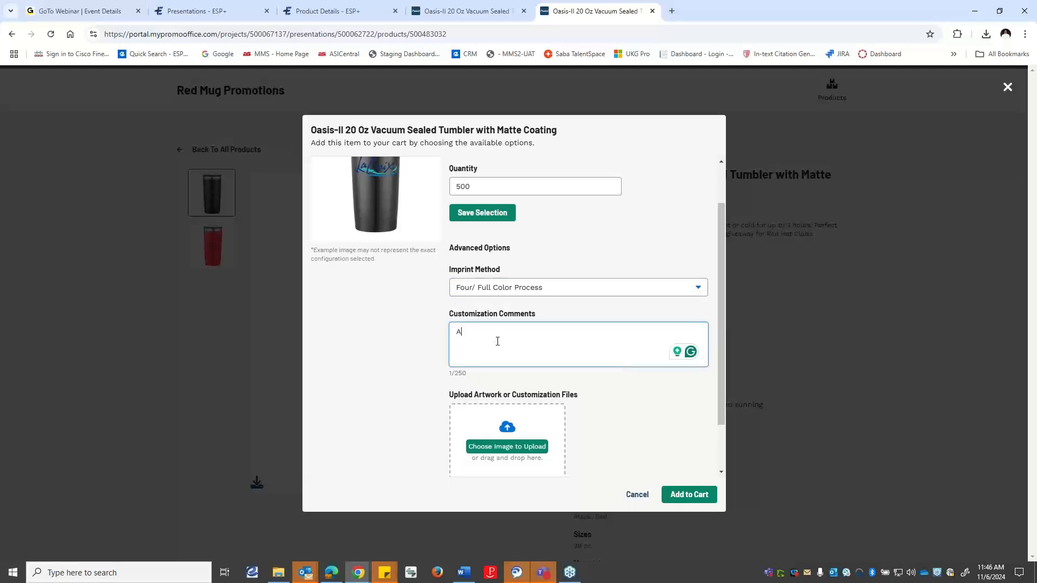
{"action": "type", "text": "dd a mot"}
{"action": "type", "text": "note your "}
{"action": "type", "text": "dustr"}
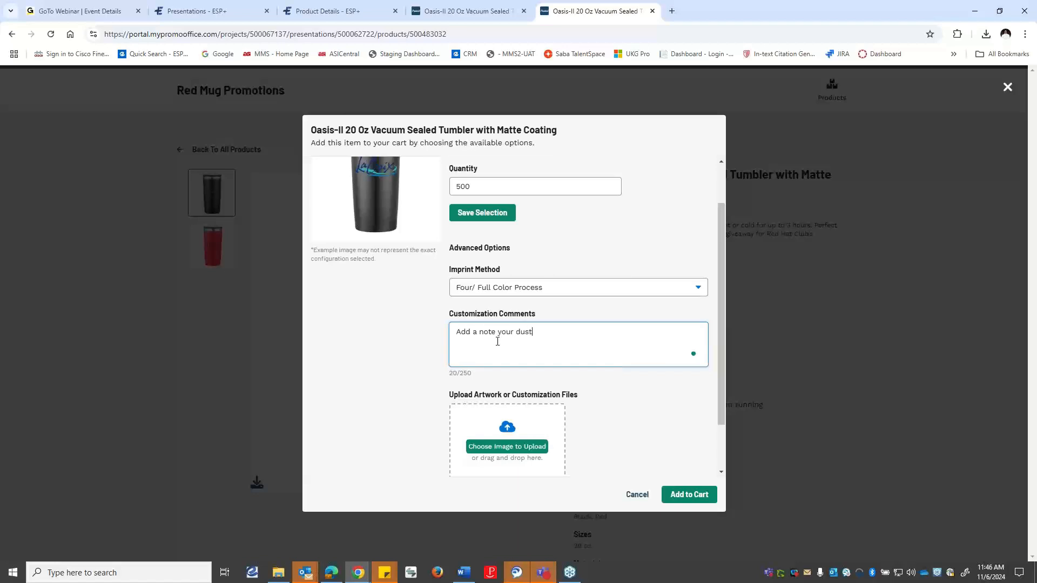
{"action": "key", "text": "BackSpace"}
{"action": "key", "text": "BackSpace"}
{"action": "key", "text": "BackSpace"}
{"action": "key", "text": "BackSpace"}
{"action": "type", "text": "istru"}
{"action": "type", "text": "butor"}
- Correct the comment to "Add a note to your distributor" and add the configured tumbler to the cart
{"action": "scroll", "coordinate": [496, 331], "scroll_direction": "down", "scroll_amount": 2}
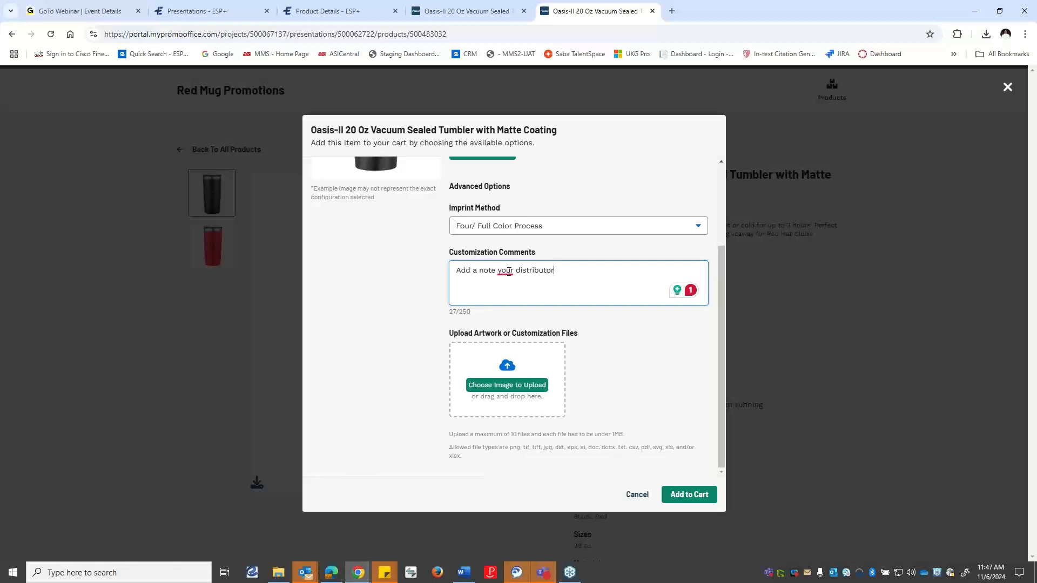
{"action": "mouse_move", "coordinate": [508, 271]}
{"action": "left_click", "coordinate": [513, 301]}
{"action": "scroll", "coordinate": [540, 230], "scroll_direction": "up", "scroll_amount": 2}
{"action": "scroll", "coordinate": [556, 228], "scroll_direction": "down", "scroll_amount": 2}
{"action": "left_click", "coordinate": [690, 494]}
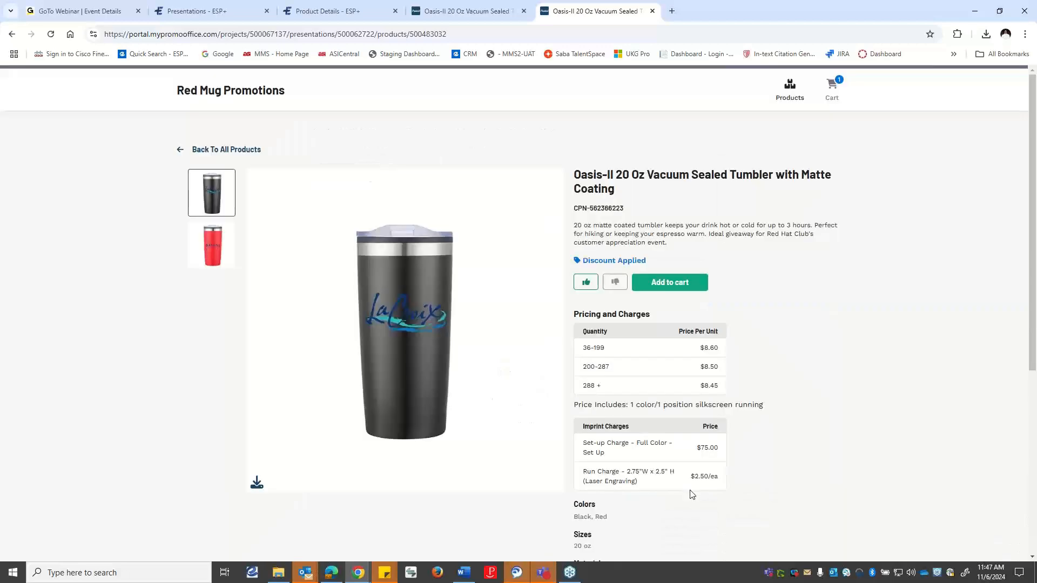
- Open the shopping cart and edit the tumbler, replacing its saved selection with 600 units in Red
{"action": "scroll", "coordinate": [745, 314], "scroll_direction": "down", "scroll_amount": 1}
{"action": "scroll", "coordinate": [745, 314], "scroll_direction": "down", "scroll_amount": 2}
{"action": "scroll", "coordinate": [740, 319], "scroll_direction": "up", "scroll_amount": 2}
{"action": "left_click", "coordinate": [834, 86]}
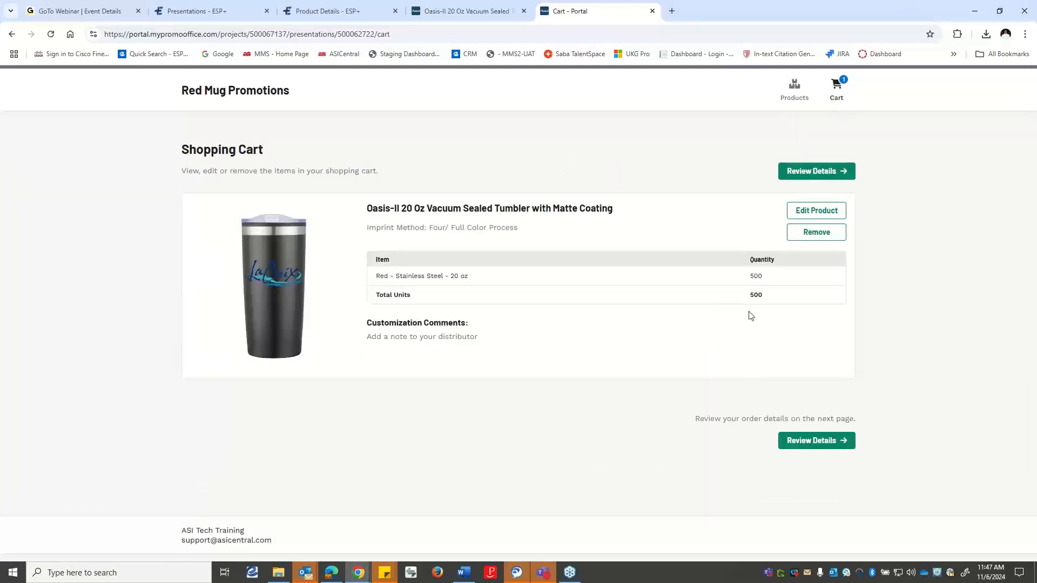
{"action": "left_click", "coordinate": [825, 213]}
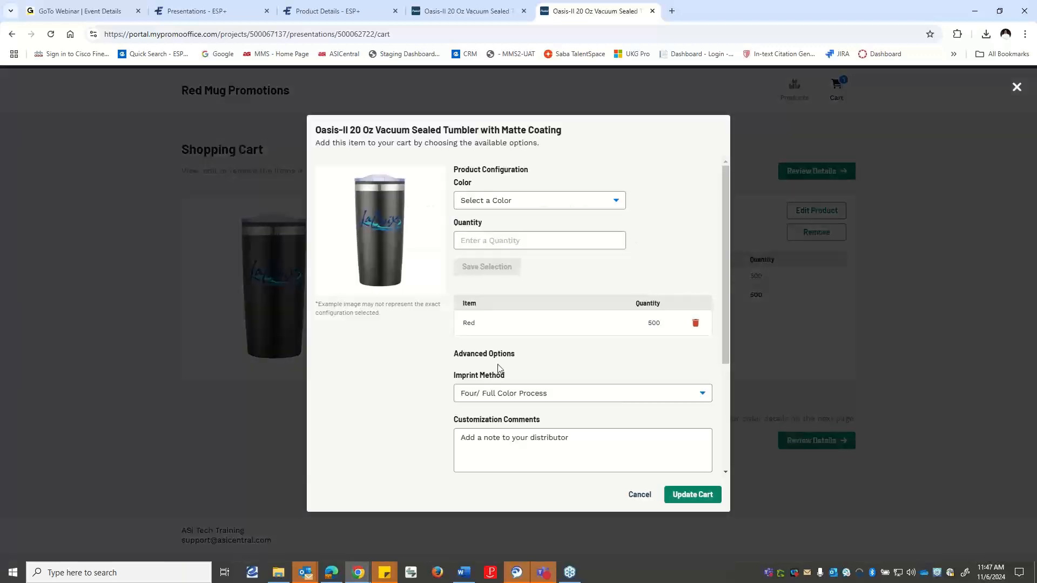
{"action": "left_click", "coordinate": [694, 326]}
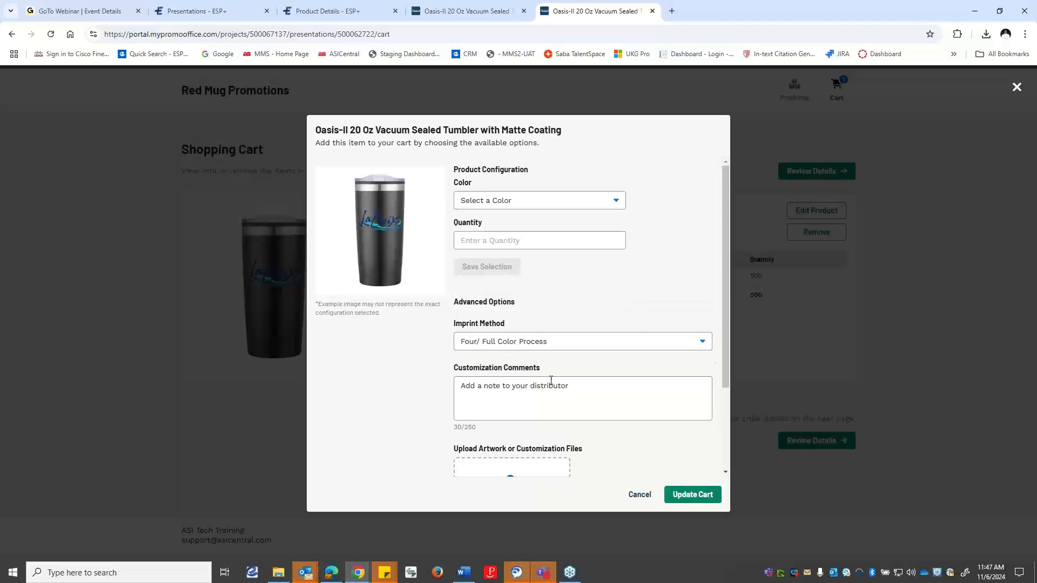
{"action": "left_click", "coordinate": [493, 241]}
{"action": "type", "text": "60"}
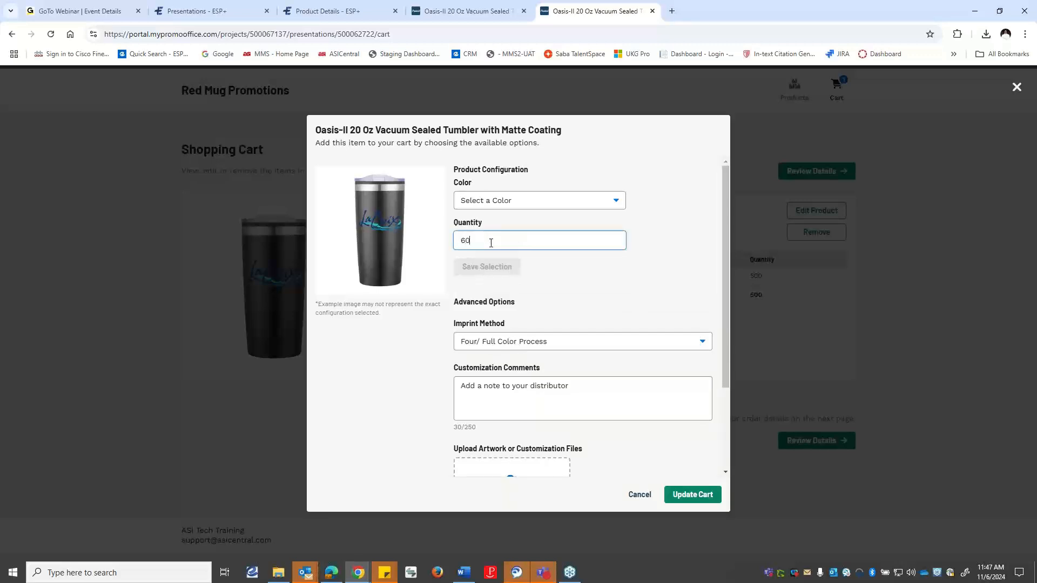
{"action": "type", "text": "0"}
{"action": "left_click", "coordinate": [504, 202]}
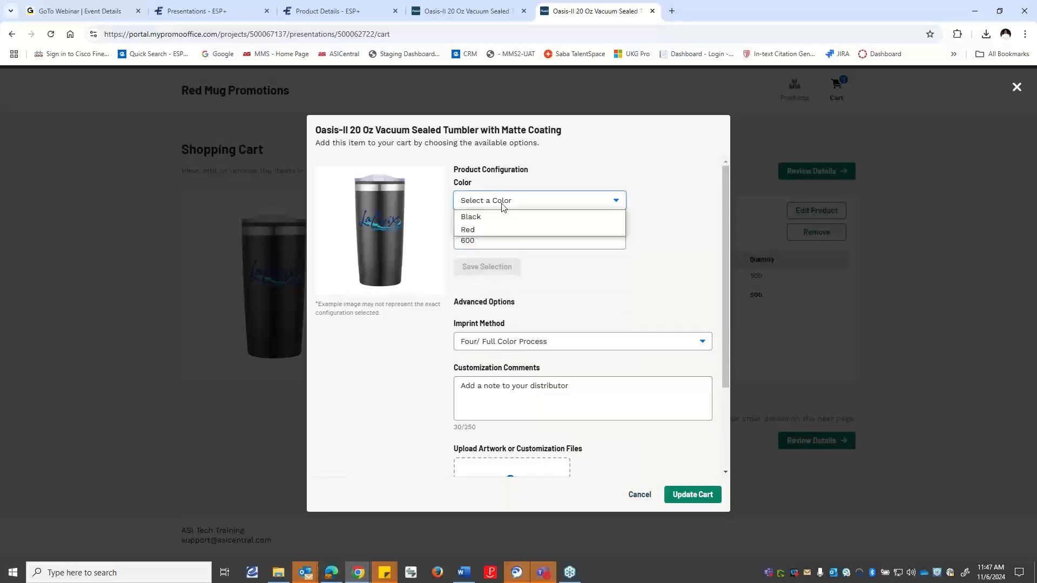
{"action": "left_click", "coordinate": [463, 229]}
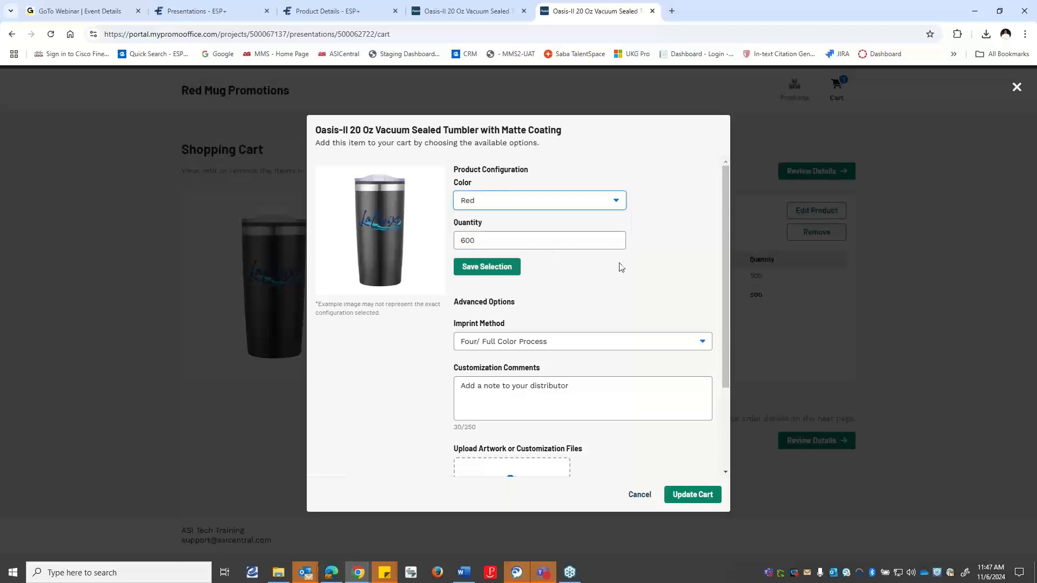
{"action": "left_click", "coordinate": [468, 269]}
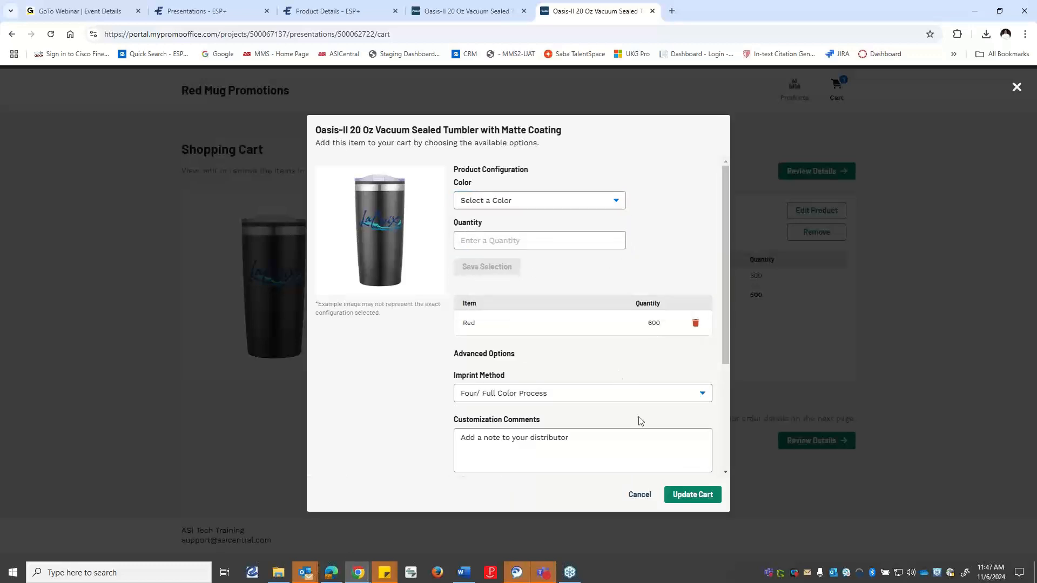
- Enter another Red selection of 600 units for the tumbler and update the cart
{"action": "scroll", "coordinate": [613, 408], "scroll_direction": "down", "scroll_amount": 3}
{"action": "scroll", "coordinate": [605, 378], "scroll_direction": "up", "scroll_amount": 3}
{"action": "left_click", "coordinate": [586, 200]}
{"action": "left_click", "coordinate": [477, 229]}
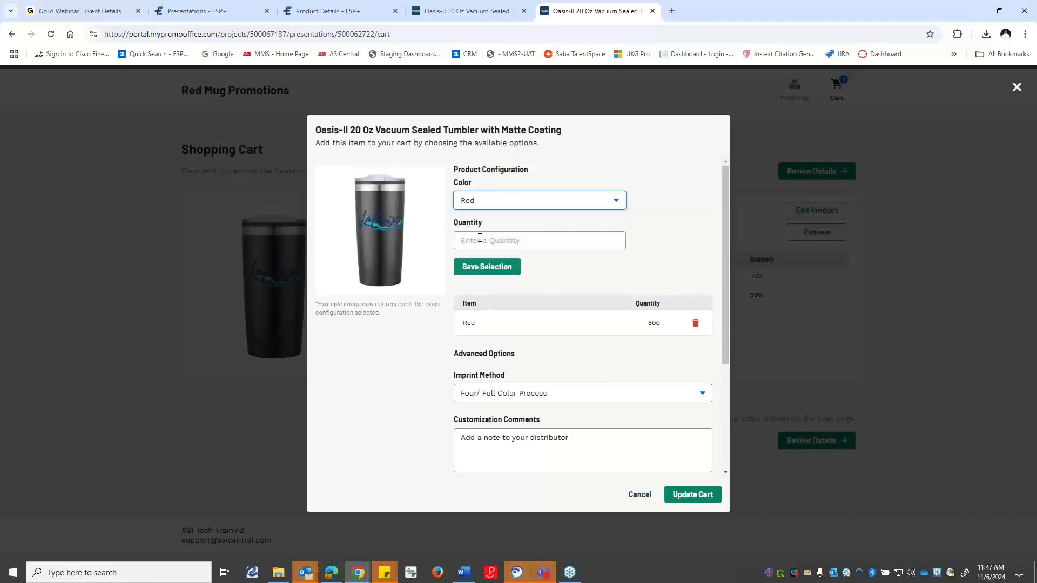
{"action": "left_click", "coordinate": [479, 240]}
{"action": "type", "text": "50"}
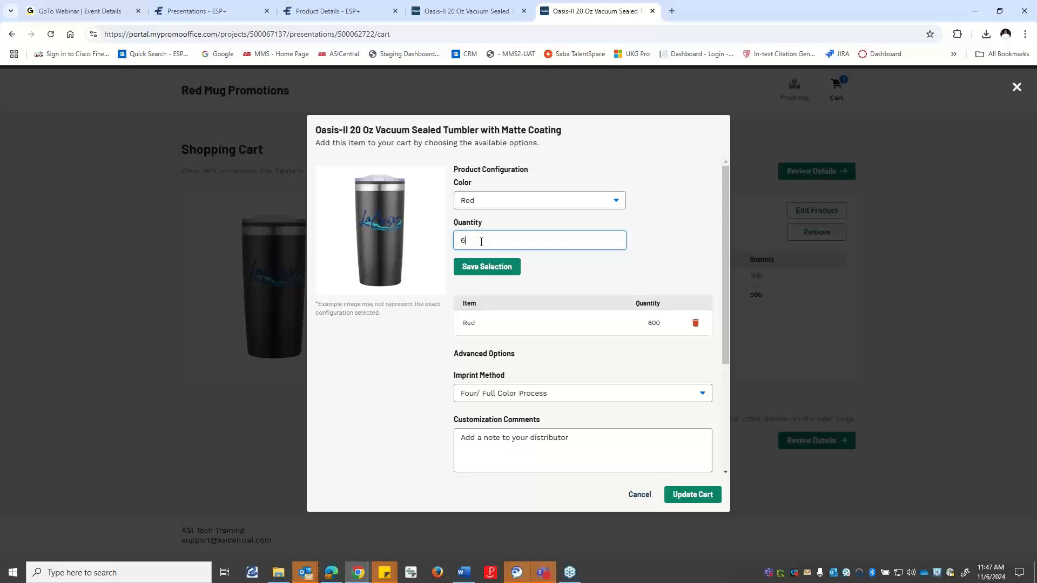
{"action": "left_click", "coordinate": [704, 493]}
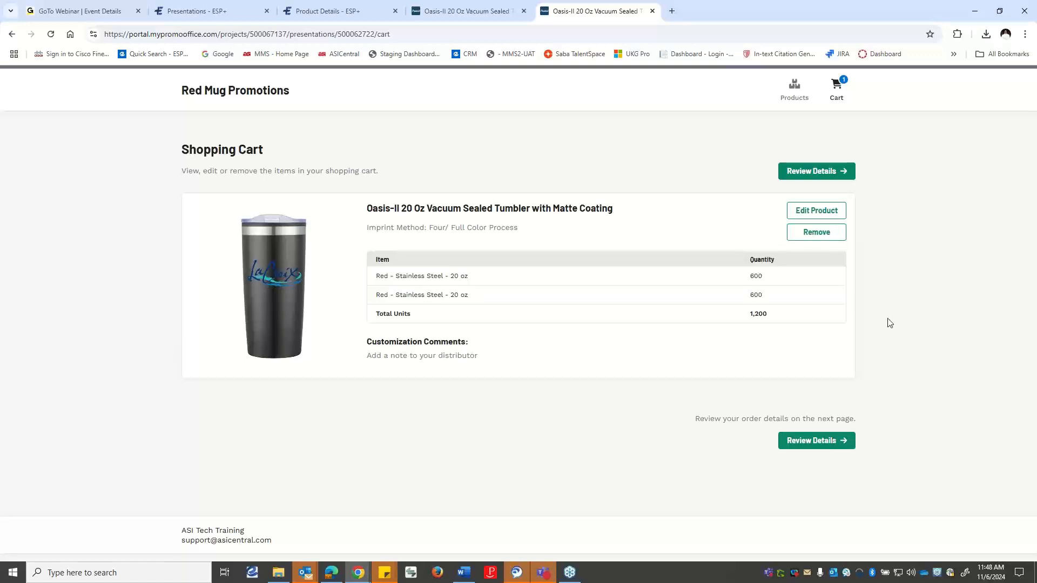
- Remove the tumbler from the shopping cart and return to the product list
{"action": "left_click", "coordinate": [832, 234]}
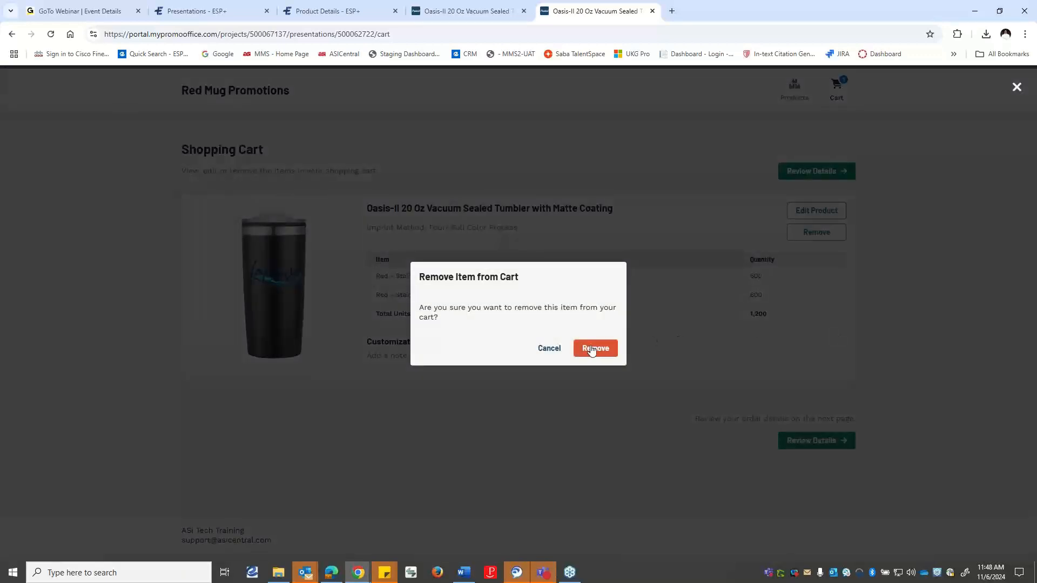
{"action": "left_click", "coordinate": [595, 348]}
{"action": "left_click", "coordinate": [543, 252]}
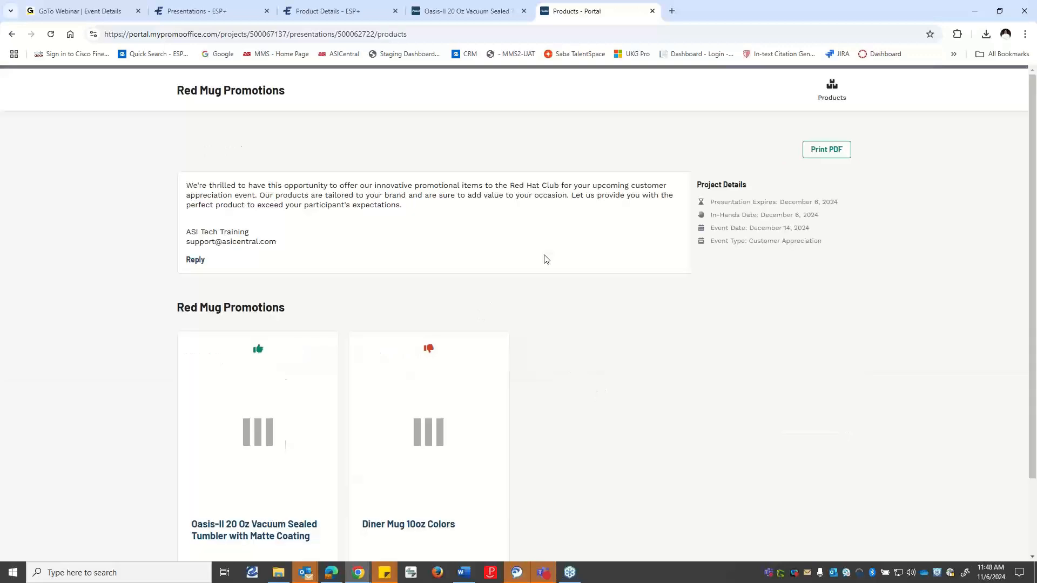
- Reopen the Oasis-II tumbler from the product list and add 600 units in Red to the cart
{"action": "scroll", "coordinate": [389, 275], "scroll_direction": "down", "scroll_amount": 2}
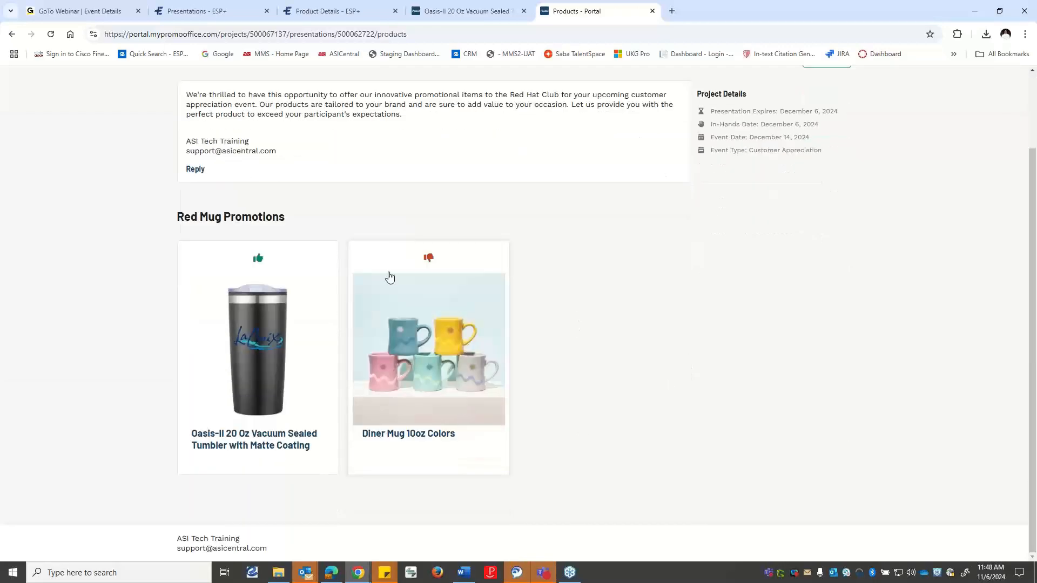
{"action": "left_click", "coordinate": [272, 378]}
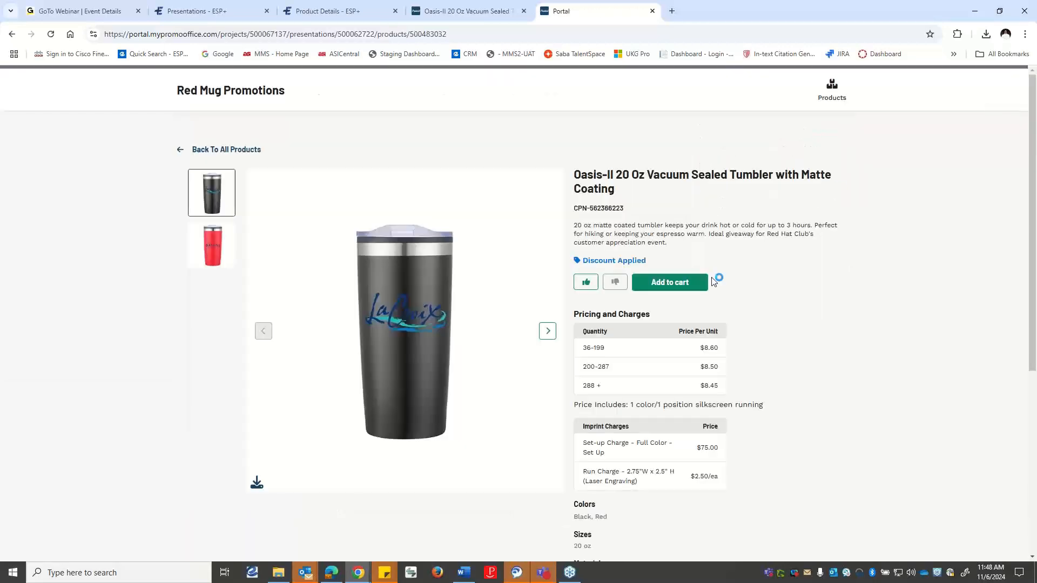
{"action": "left_click", "coordinate": [680, 285]}
{"action": "left_click", "coordinate": [505, 201]}
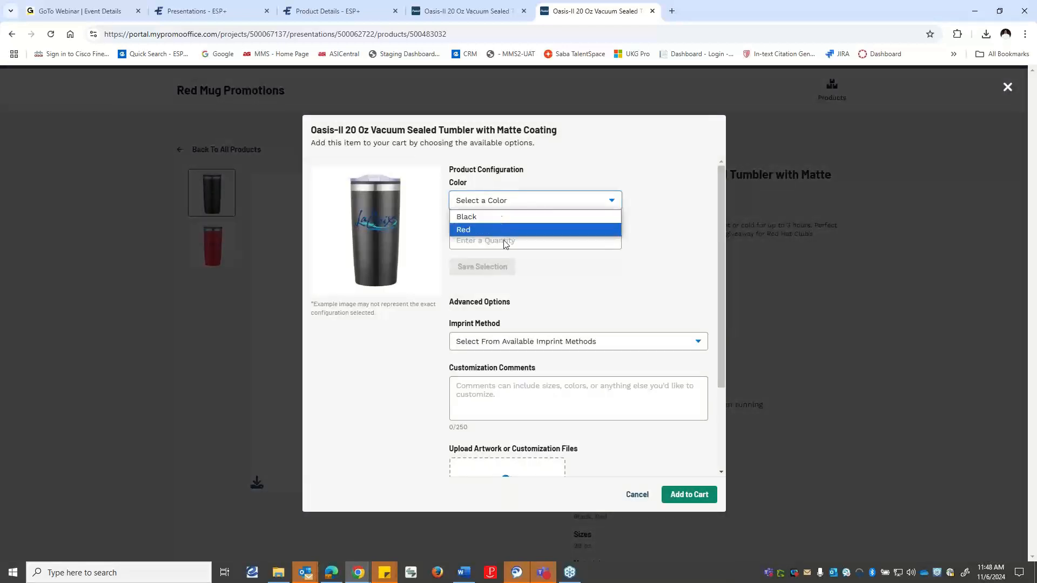
{"action": "left_click", "coordinate": [497, 230]}
{"action": "left_click", "coordinate": [497, 238]}
{"action": "type", "text": "5"}
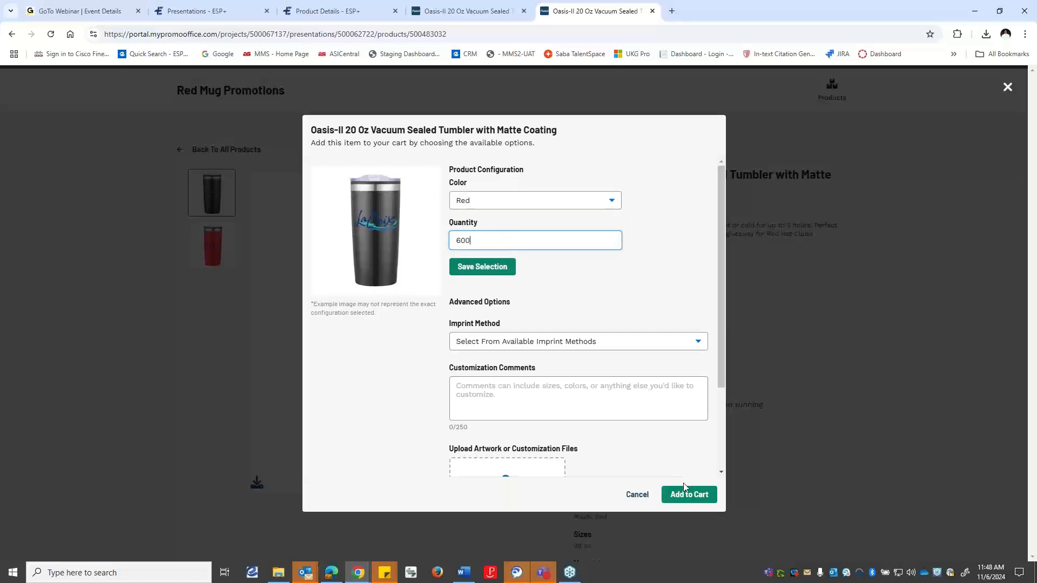
{"action": "left_click", "coordinate": [702, 499]}
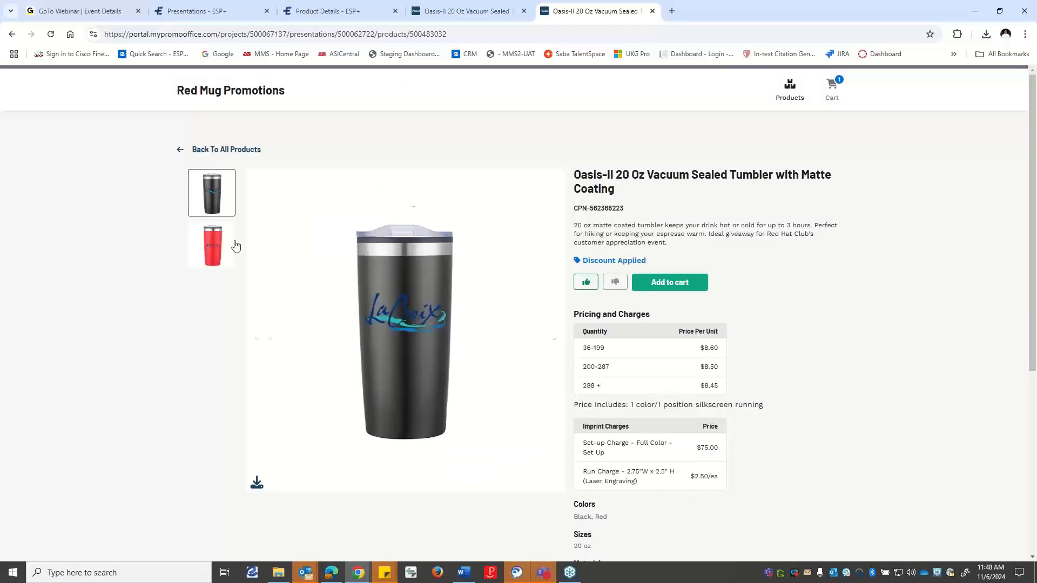
{"action": "mouse_move", "coordinate": [331, 346]}
{"action": "scroll", "coordinate": [853, 356], "scroll_direction": "down", "scroll_amount": 2}
{"action": "scroll", "coordinate": [852, 308], "scroll_direction": "down", "scroll_amount": 2}
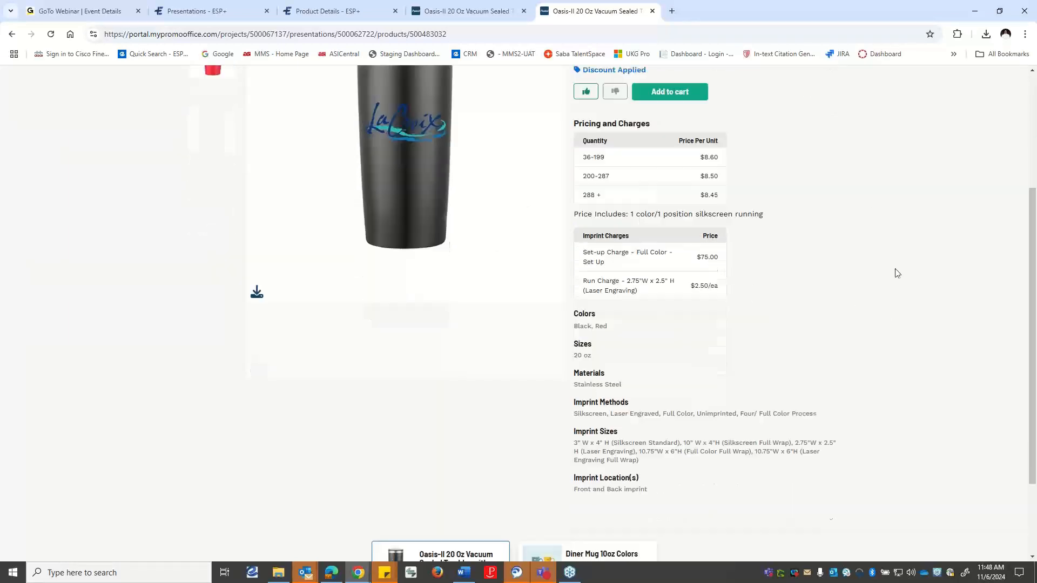
{"action": "scroll", "coordinate": [866, 238], "scroll_direction": "up", "scroll_amount": 1}
{"action": "scroll", "coordinate": [866, 241], "scroll_direction": "up", "scroll_amount": 3}
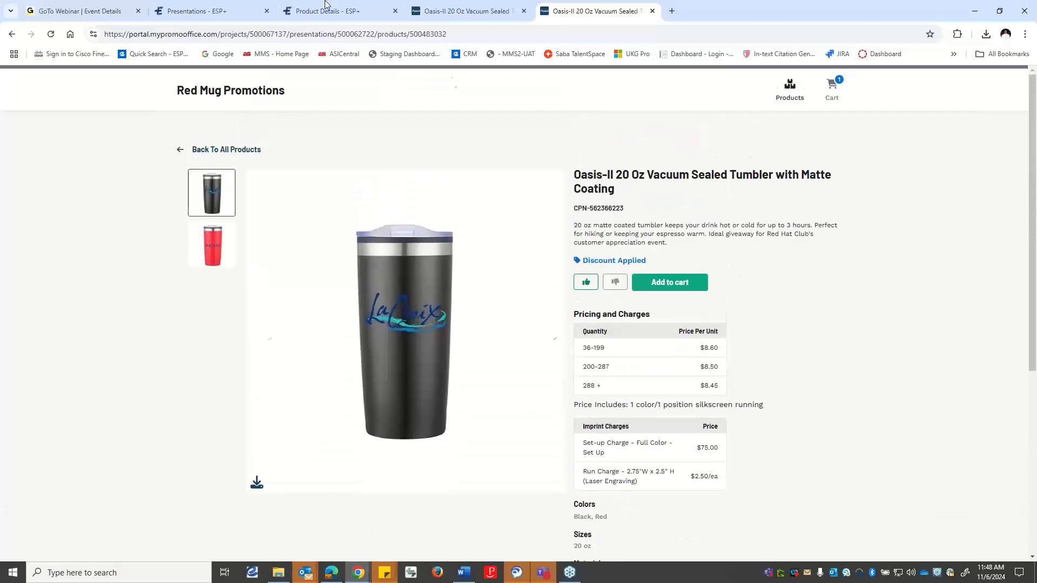
- Switch back to ESP+, open the Red Mug Promotions presentation from the presentations list, and review its customer engagement and product feedback
{"action": "left_click", "coordinate": [194, 11]}
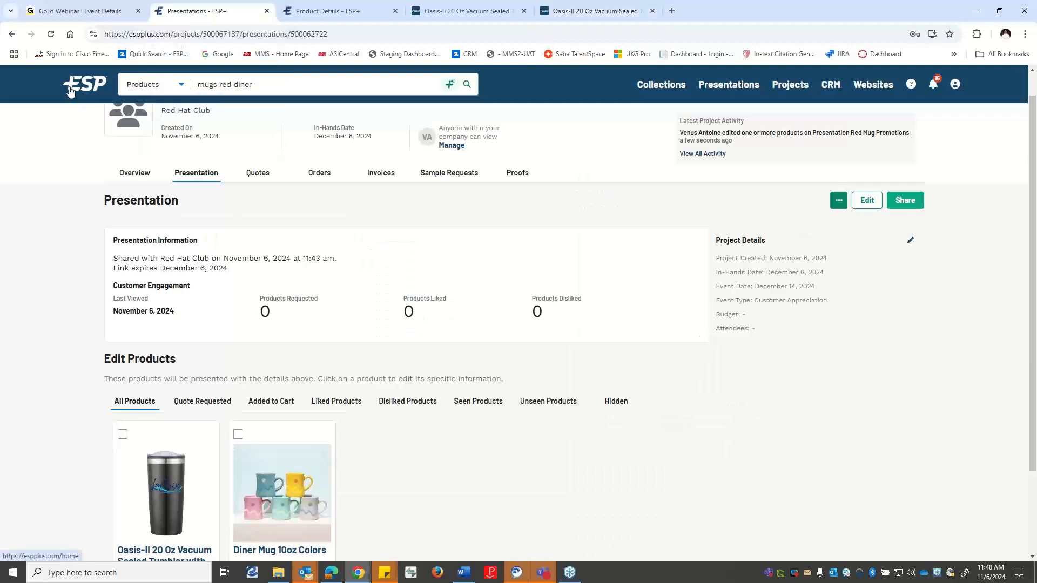
{"action": "left_click", "coordinate": [91, 88]}
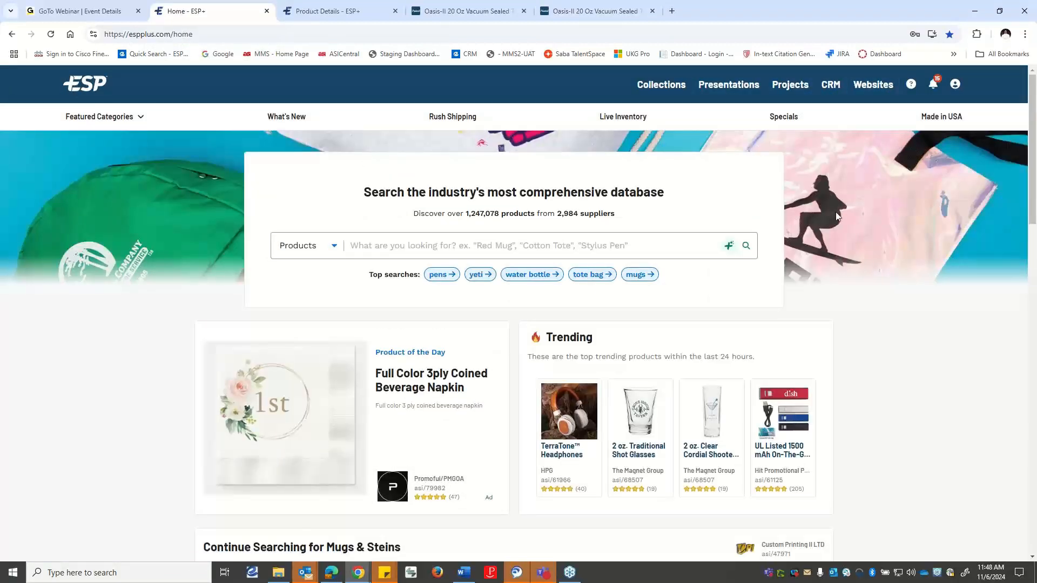
{"action": "left_click", "coordinate": [726, 86]}
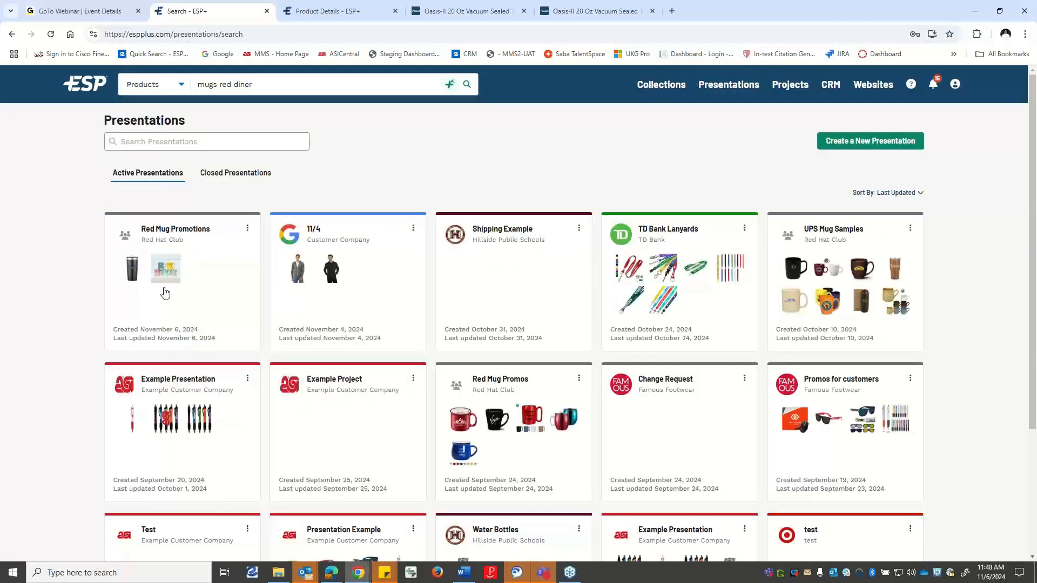
{"action": "left_click", "coordinate": [172, 233]}
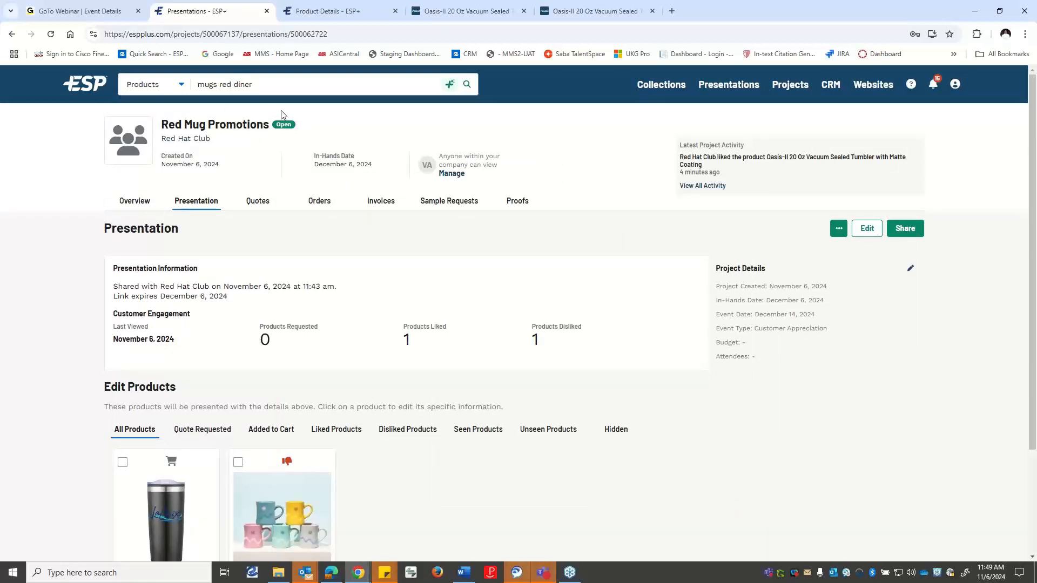
{"action": "scroll", "coordinate": [248, 224], "scroll_direction": "down", "scroll_amount": 2}
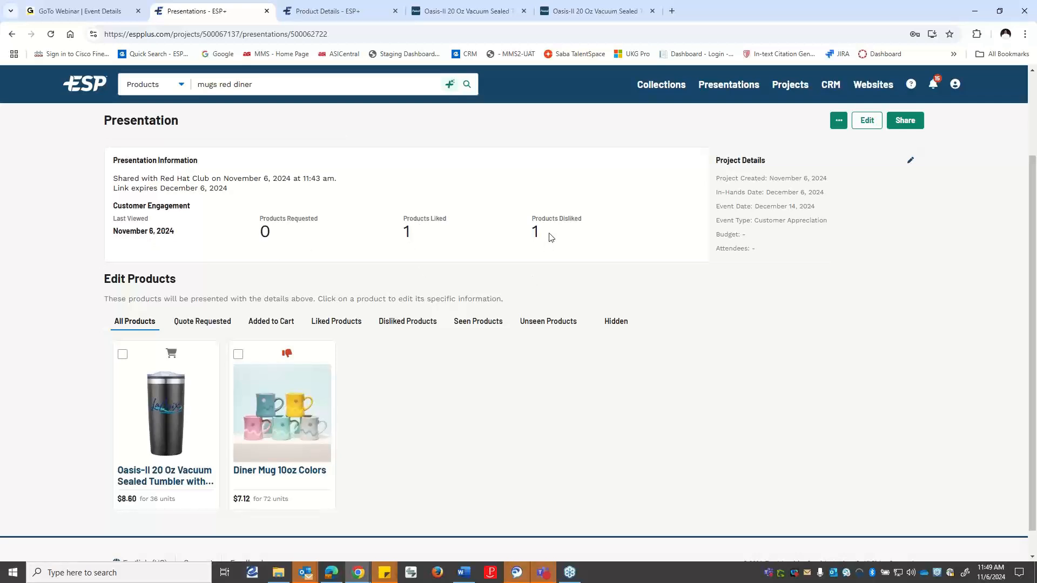
{"action": "scroll", "coordinate": [550, 234], "scroll_direction": "down", "scroll_amount": 1}
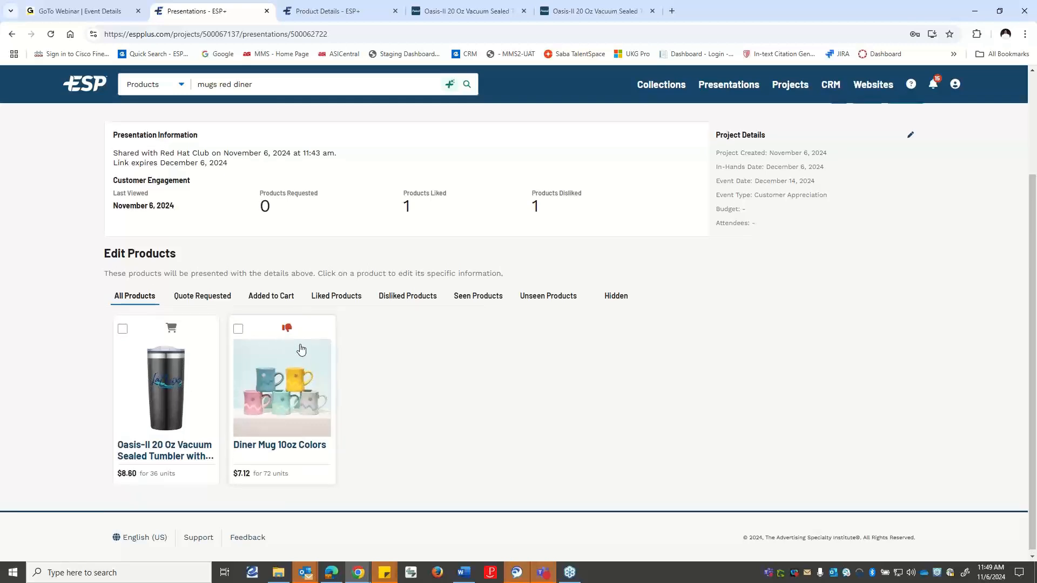
{"action": "scroll", "coordinate": [300, 349], "scroll_direction": "up", "scroll_amount": 3}
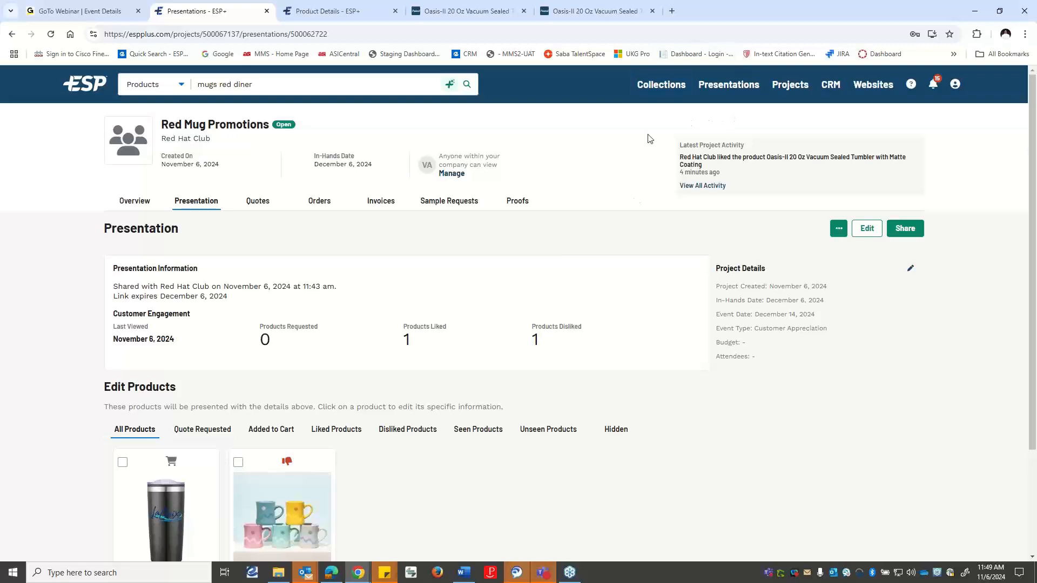
- Browse all collections and open the TD Bank Lanyards collection
{"action": "left_click", "coordinate": [665, 85]}
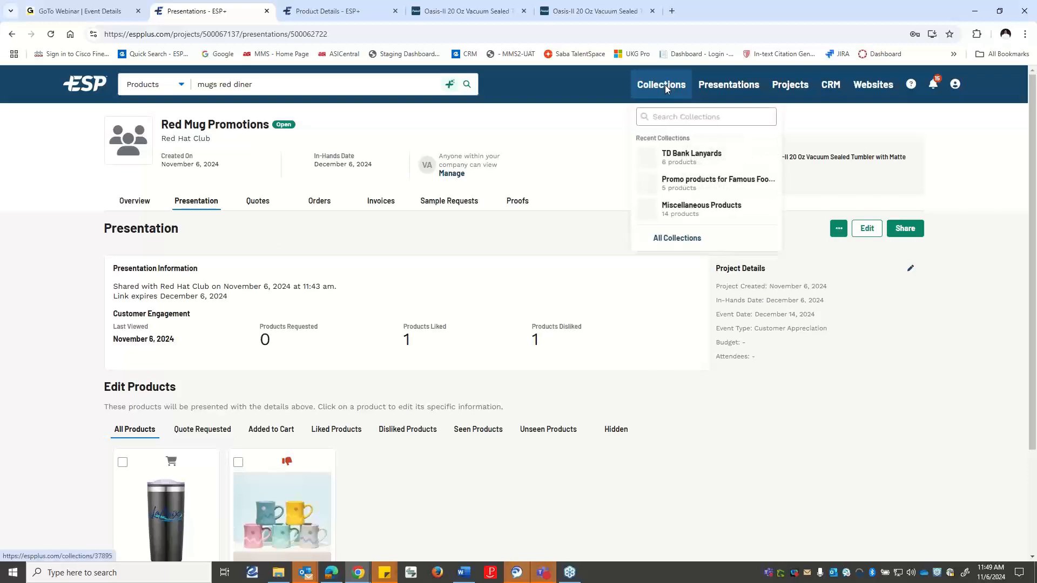
{"action": "left_click", "coordinate": [686, 246]}
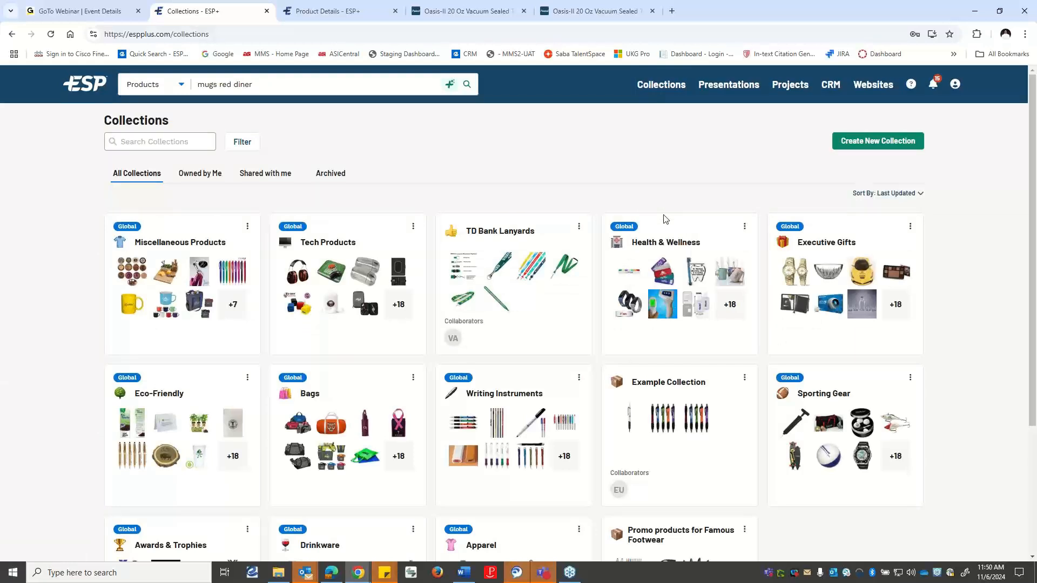
{"action": "scroll", "coordinate": [621, 168], "scroll_direction": "down", "scroll_amount": 3}
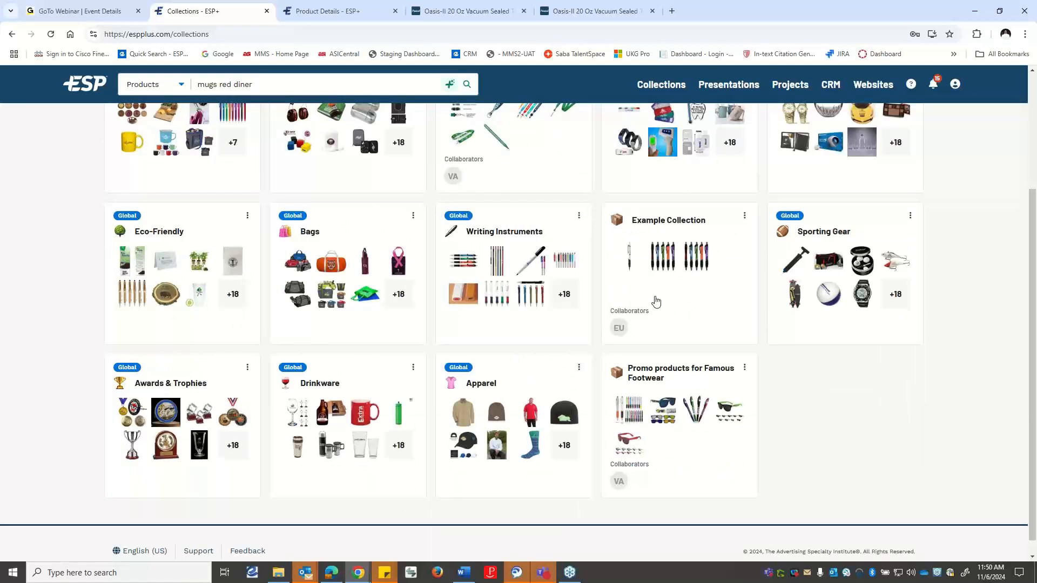
{"action": "scroll", "coordinate": [655, 296], "scroll_direction": "up", "scroll_amount": 3}
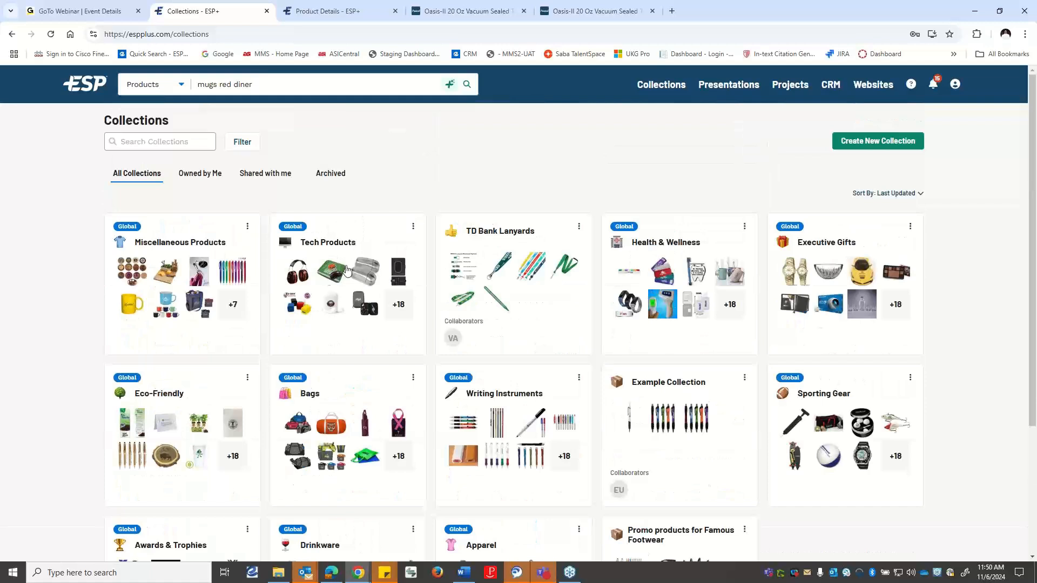
{"action": "scroll", "coordinate": [406, 318], "scroll_direction": "down", "scroll_amount": 1}
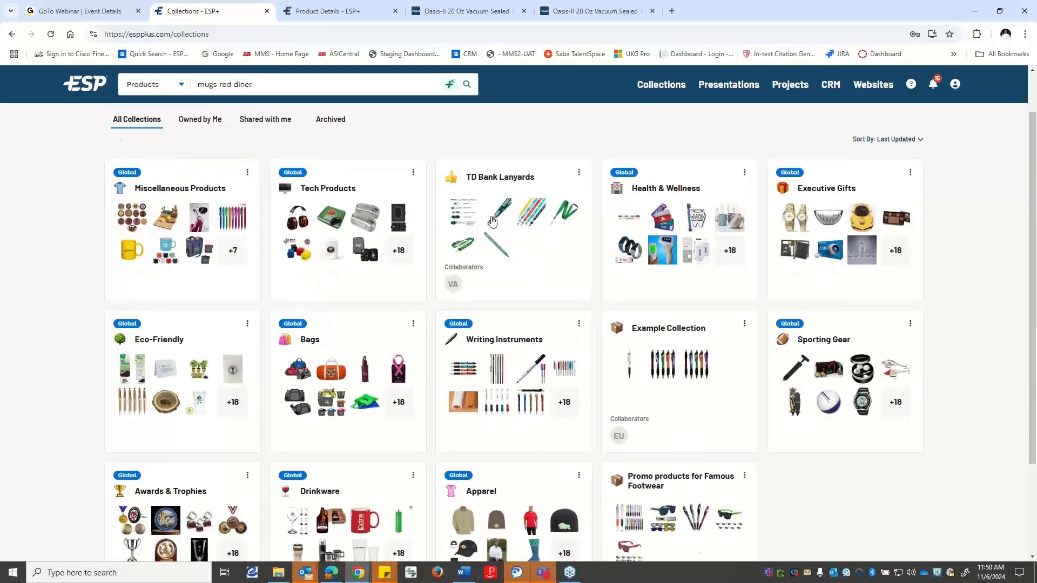
{"action": "left_click", "coordinate": [501, 219]}
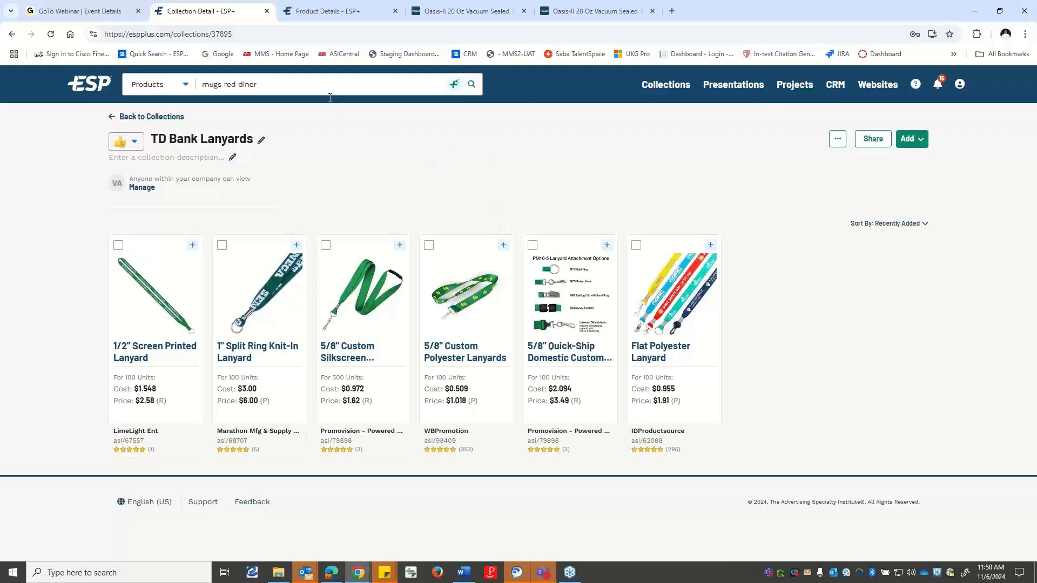
- Search products for "mugs red diner" and add the 14 oz Salem II Red Matte Satin mug to the TD Bank Lanyards collection
{"action": "left_click", "coordinate": [472, 84]}
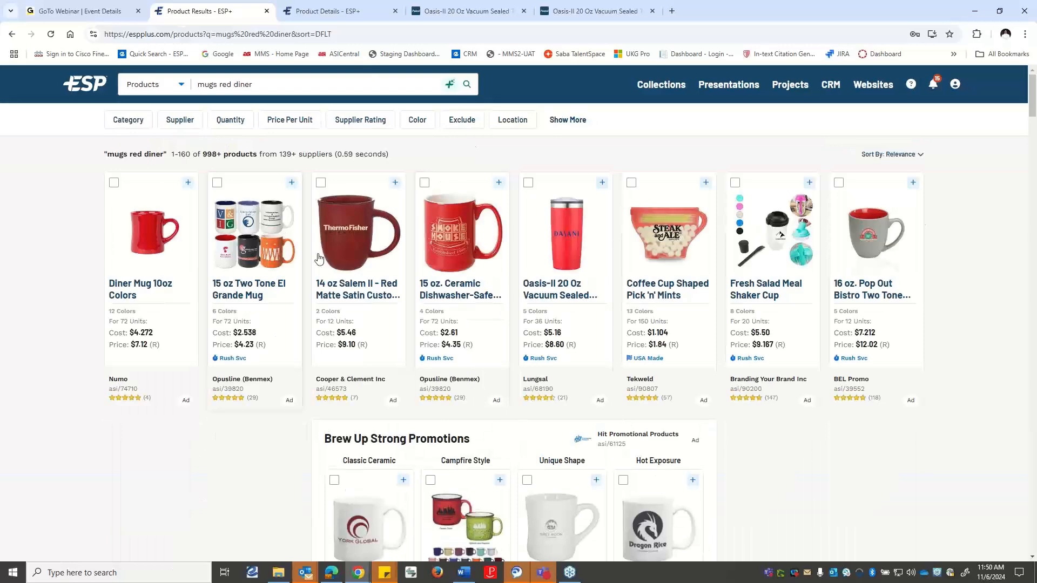
{"action": "left_click", "coordinate": [394, 183]}
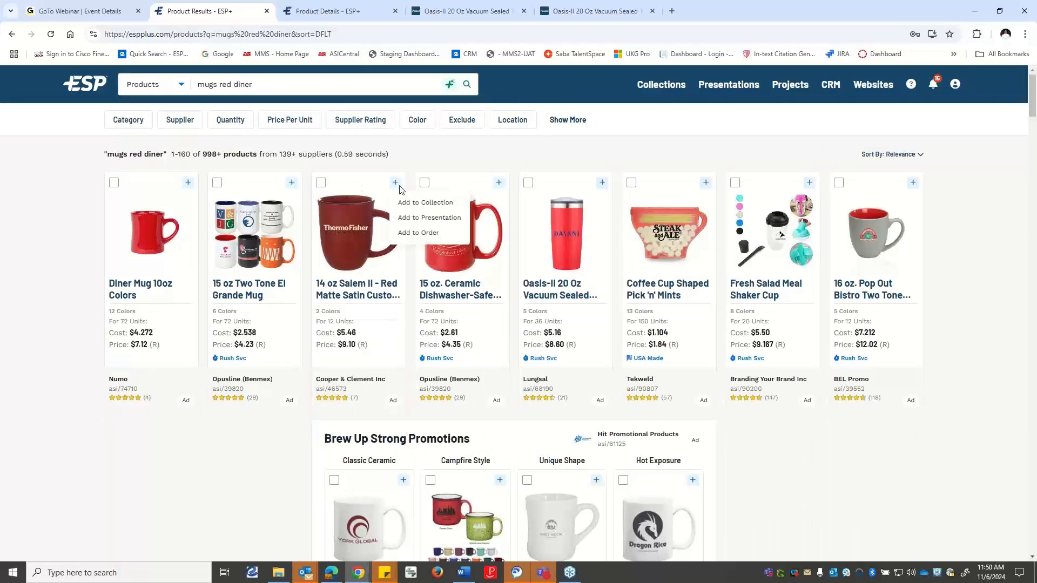
{"action": "left_click", "coordinate": [408, 202]}
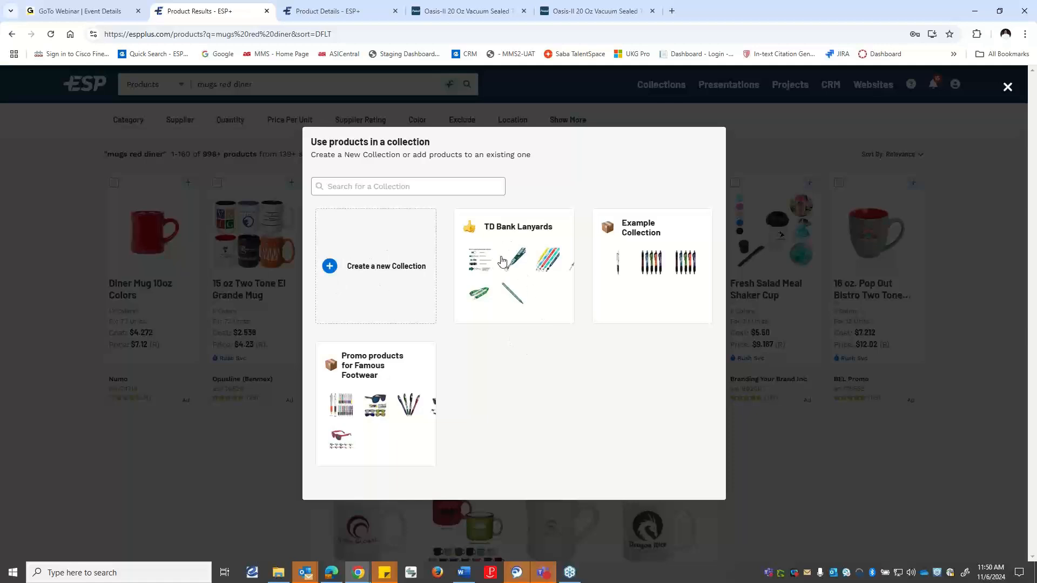
{"action": "left_click", "coordinate": [515, 271]}
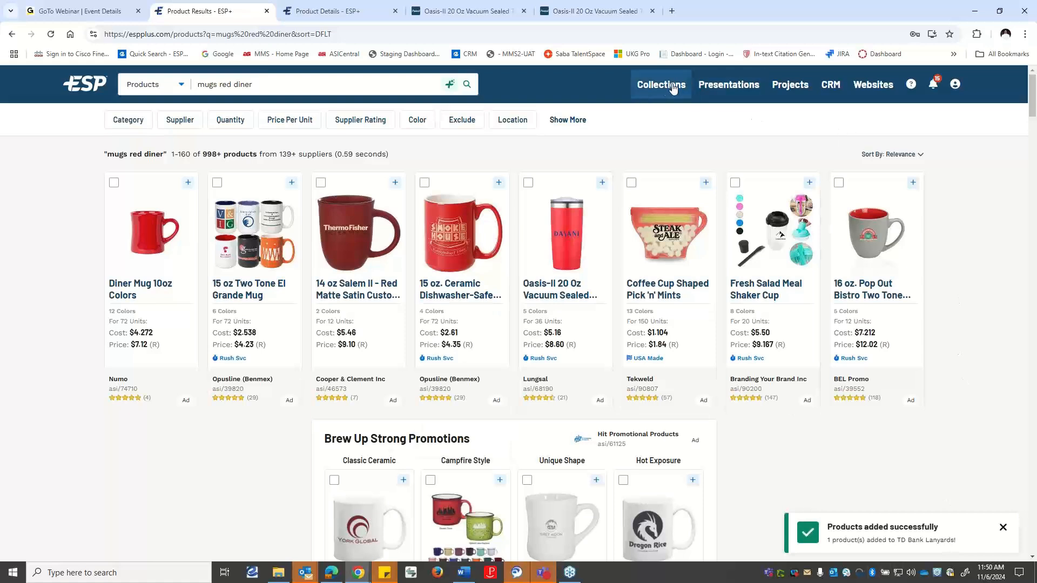
- Open the TD Bank Lanyards collection and add its 14 oz Salem II mug to the Red Mug Promotions presentation
{"action": "mouse_move", "coordinate": [665, 85]}
{"action": "left_click", "coordinate": [688, 161]}
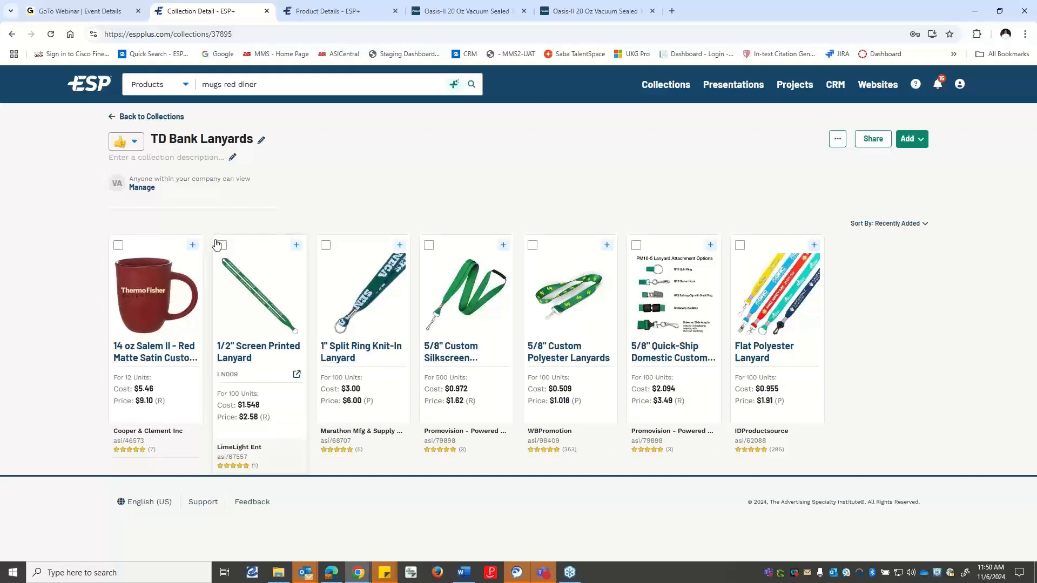
{"action": "left_click", "coordinate": [193, 246]}
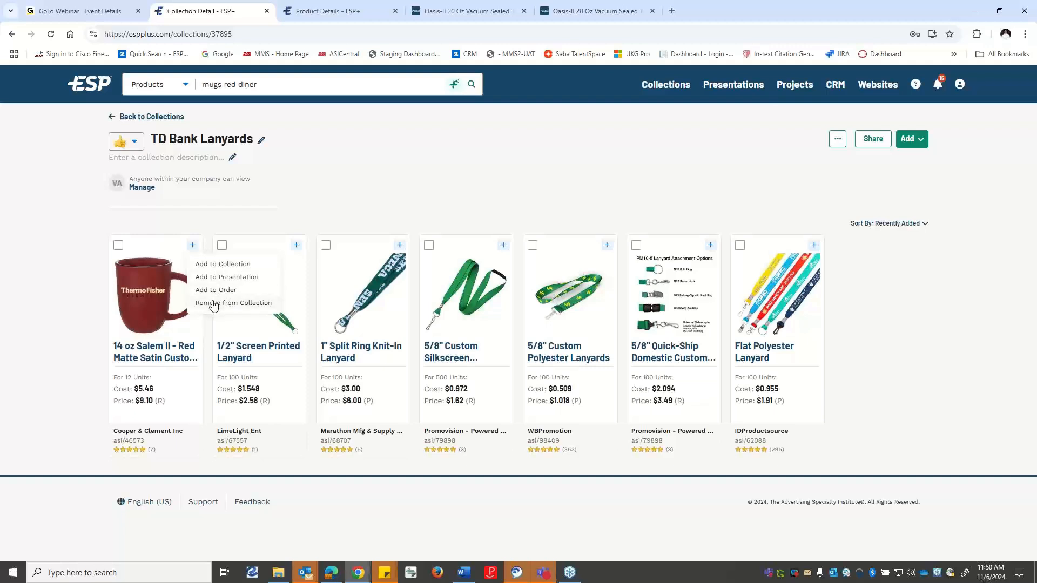
{"action": "left_click", "coordinate": [240, 278]}
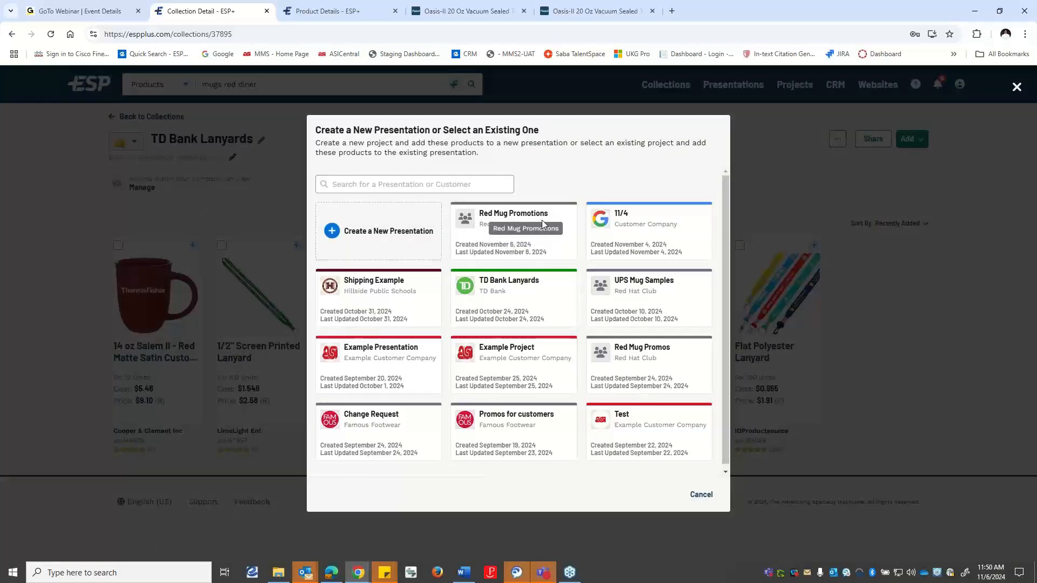
{"action": "left_click", "coordinate": [529, 227]}
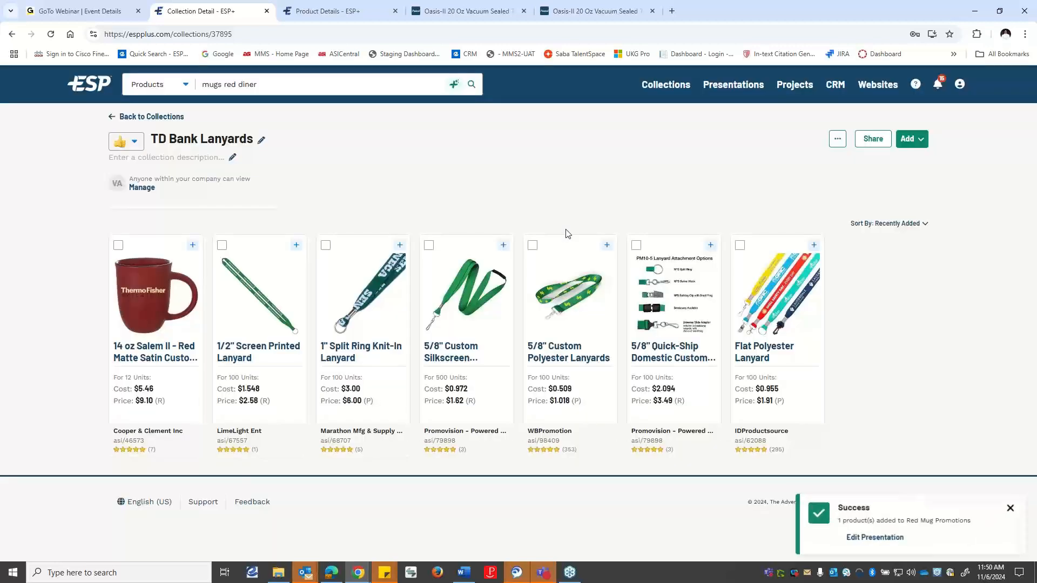
- Go to the Red Mug Promotions presentation and open the 14 oz Salem II mug's product details for editing
{"action": "left_click", "coordinate": [871, 537]}
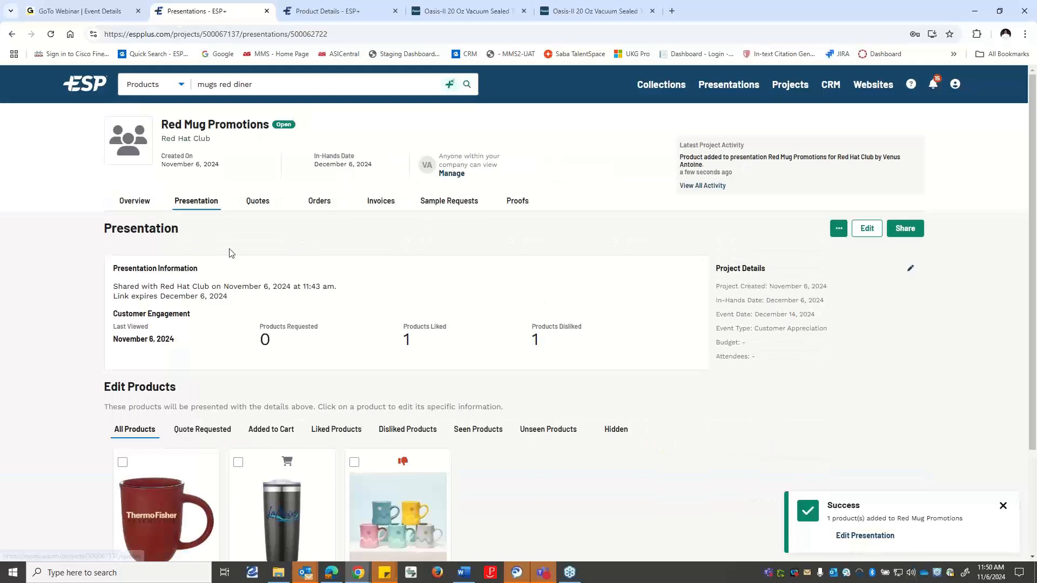
{"action": "scroll", "coordinate": [227, 253], "scroll_direction": "down", "scroll_amount": 3}
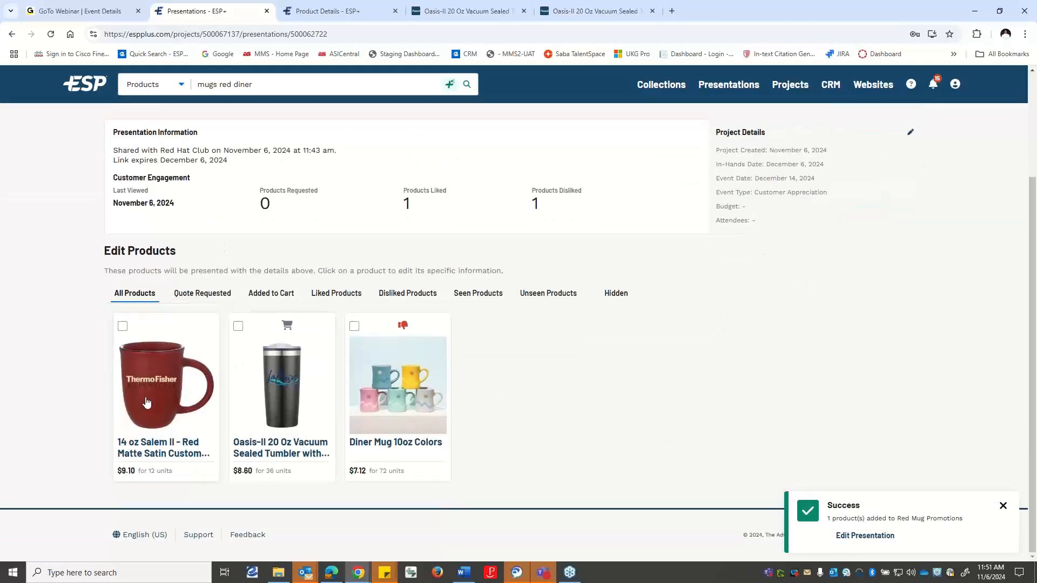
{"action": "left_click", "coordinate": [149, 389]}
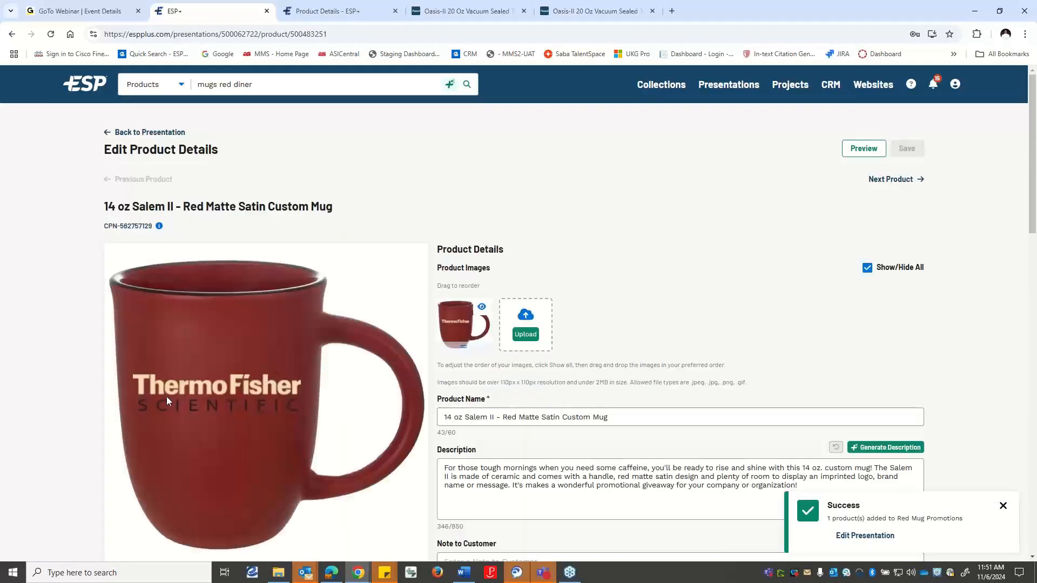
- Look through the mug's product details and expand its price grid
{"action": "scroll", "coordinate": [483, 282], "scroll_direction": "down", "scroll_amount": 5}
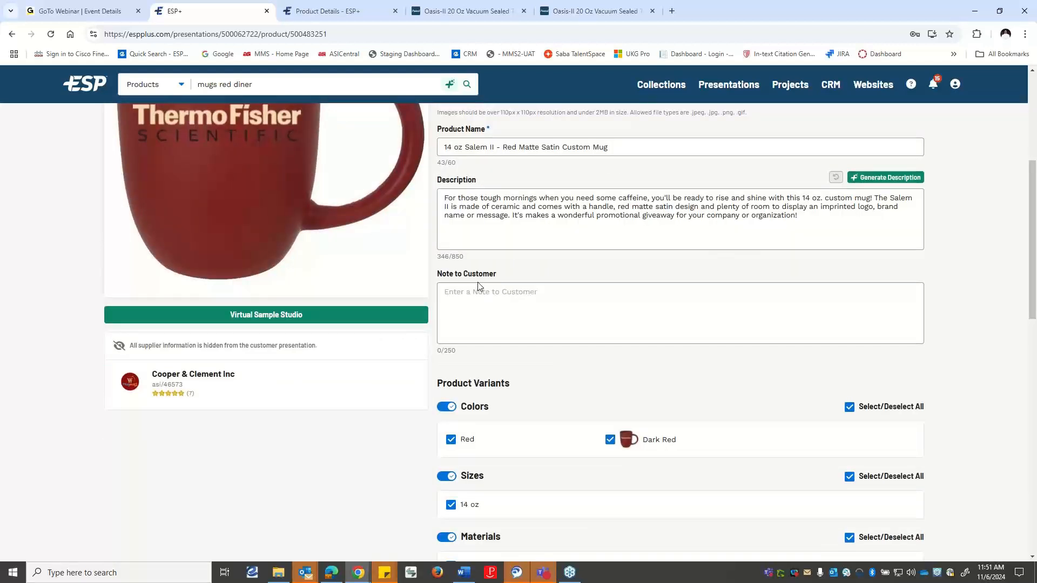
{"action": "scroll", "coordinate": [478, 287], "scroll_direction": "down", "scroll_amount": 8}
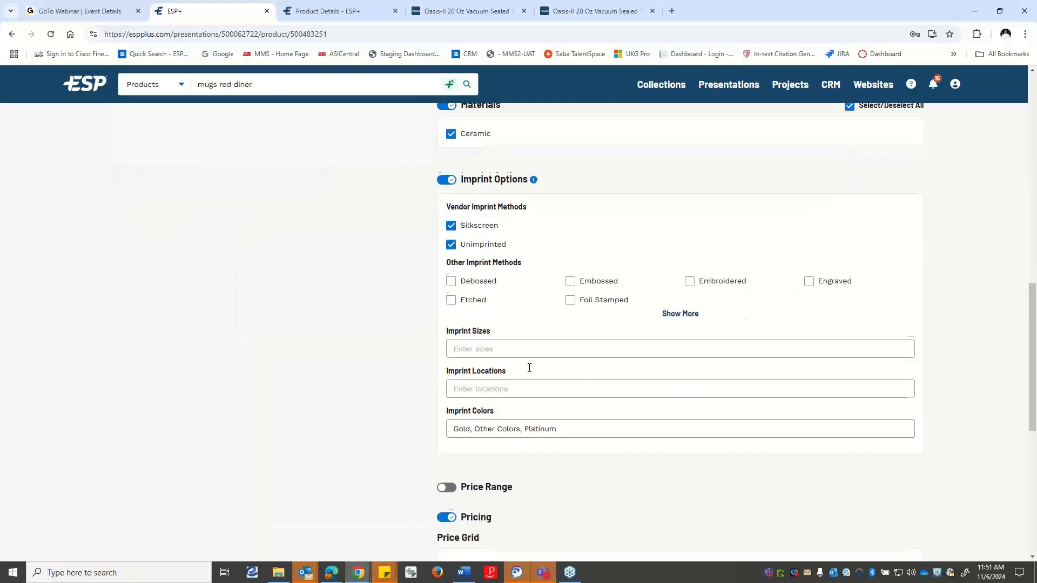
{"action": "scroll", "coordinate": [529, 368], "scroll_direction": "down", "scroll_amount": 4}
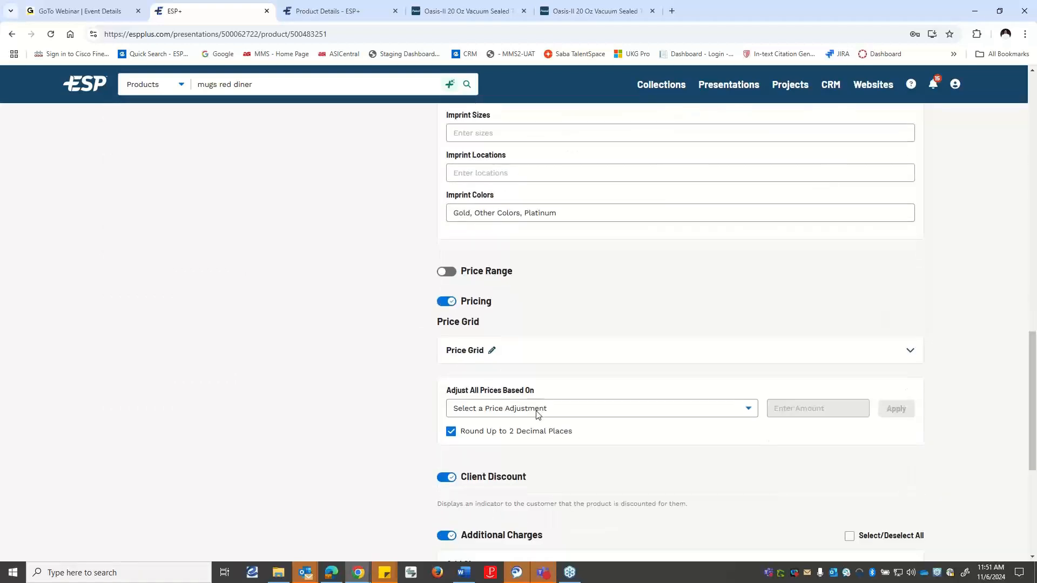
{"action": "scroll", "coordinate": [529, 418], "scroll_direction": "up", "scroll_amount": 8}
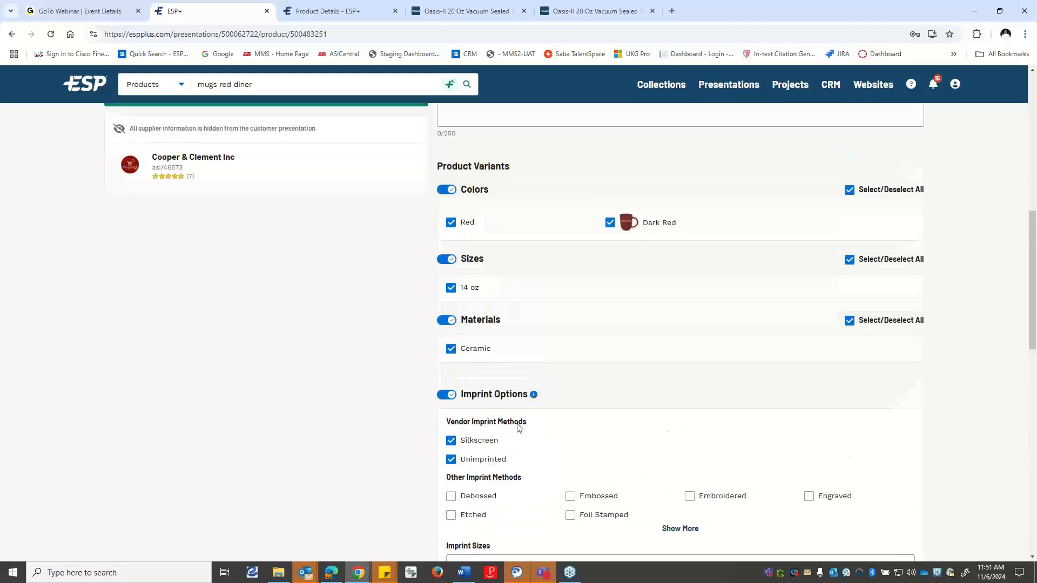
{"action": "scroll", "coordinate": [519, 428], "scroll_direction": "down", "scroll_amount": 9}
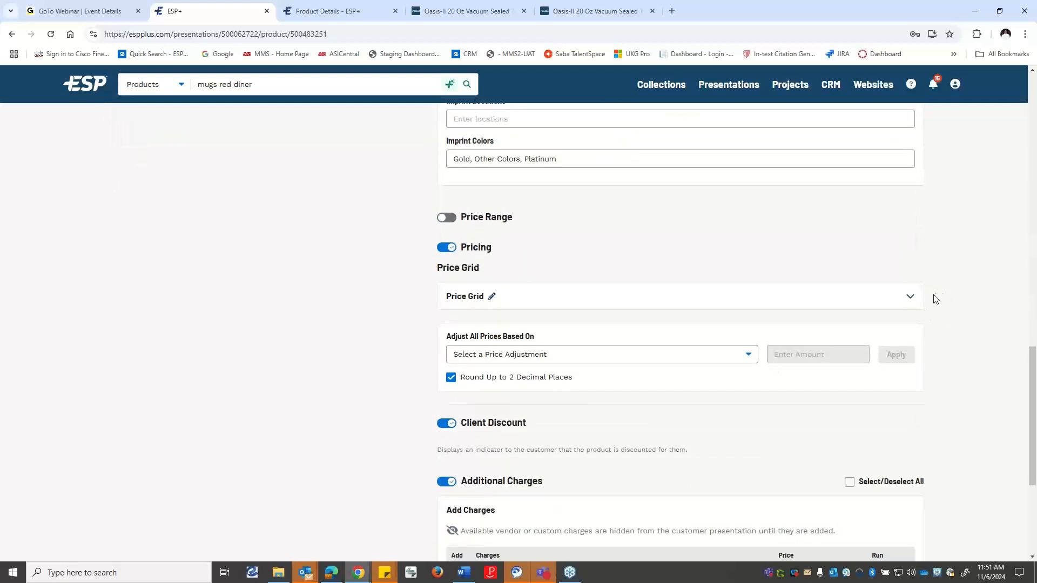
{"action": "left_click", "coordinate": [911, 297]}
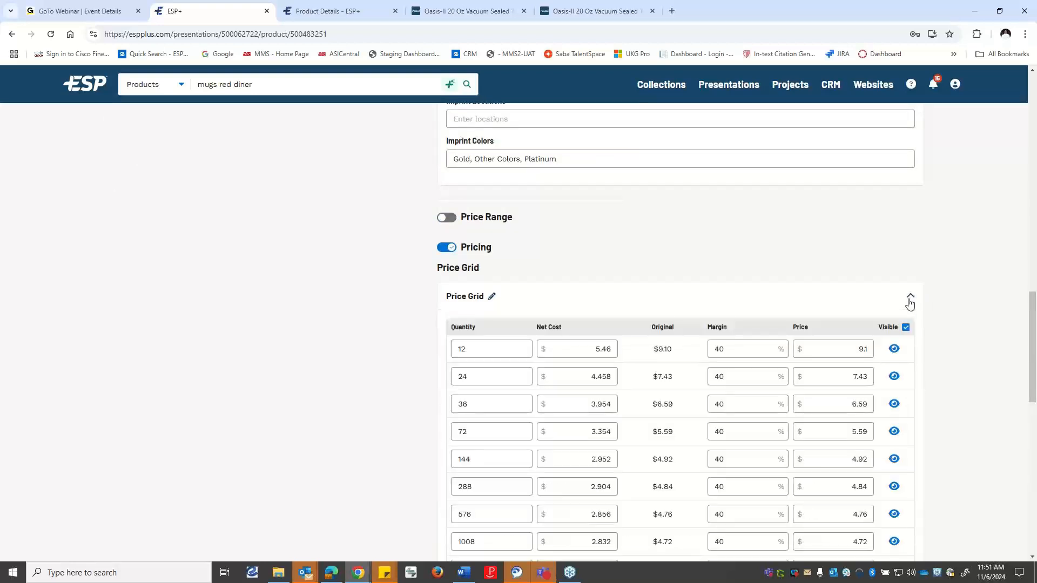
- Hide all price grid quantities except 144, 288 and 576, and save the mug's product details
{"action": "scroll", "coordinate": [910, 303], "scroll_direction": "down", "scroll_amount": 3}
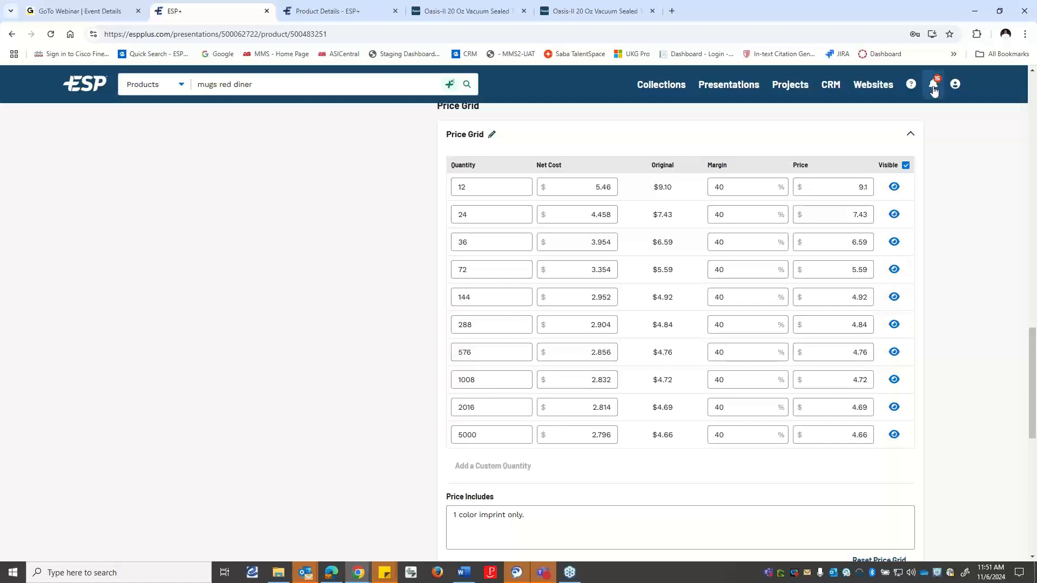
{"action": "left_click", "coordinate": [906, 165]}
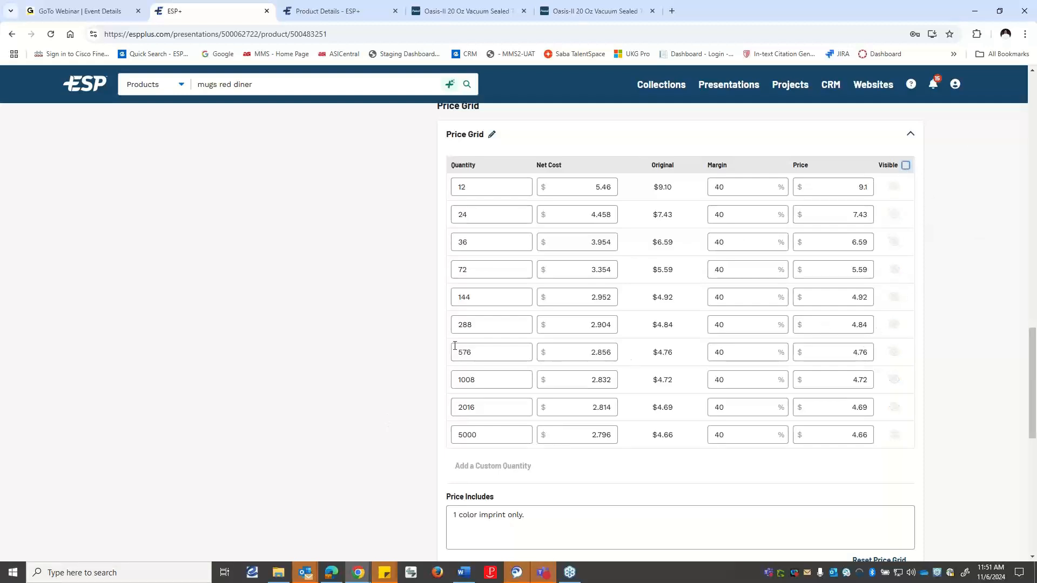
{"action": "left_click", "coordinate": [894, 297]}
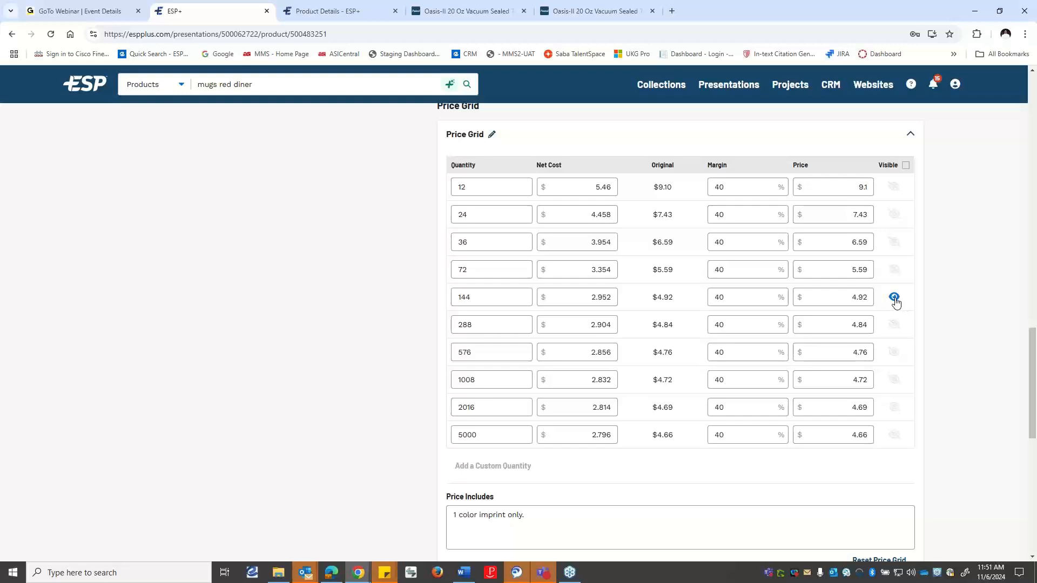
{"action": "left_click", "coordinate": [894, 326]}
{"action": "left_click", "coordinate": [894, 352]}
{"action": "scroll", "coordinate": [906, 388], "scroll_direction": "up", "scroll_amount": 10}
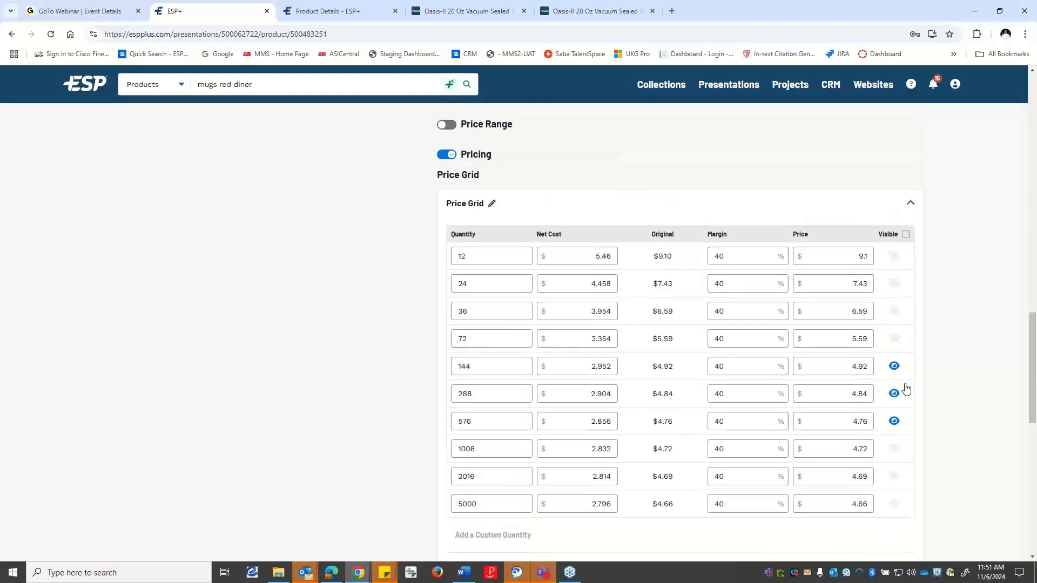
{"action": "scroll", "coordinate": [889, 375], "scroll_direction": "up", "scroll_amount": 10}
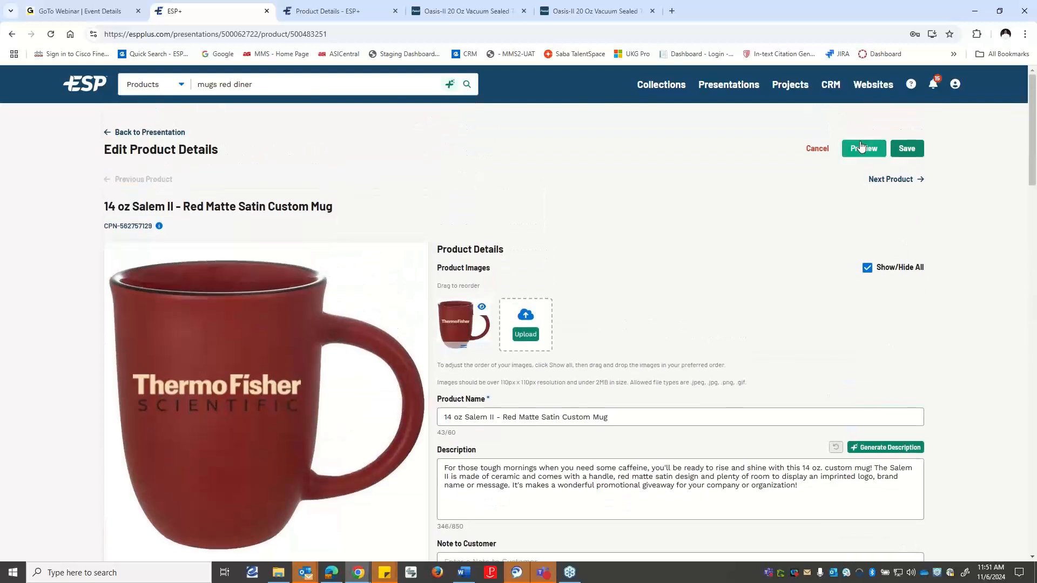
{"action": "left_click", "coordinate": [906, 152]}
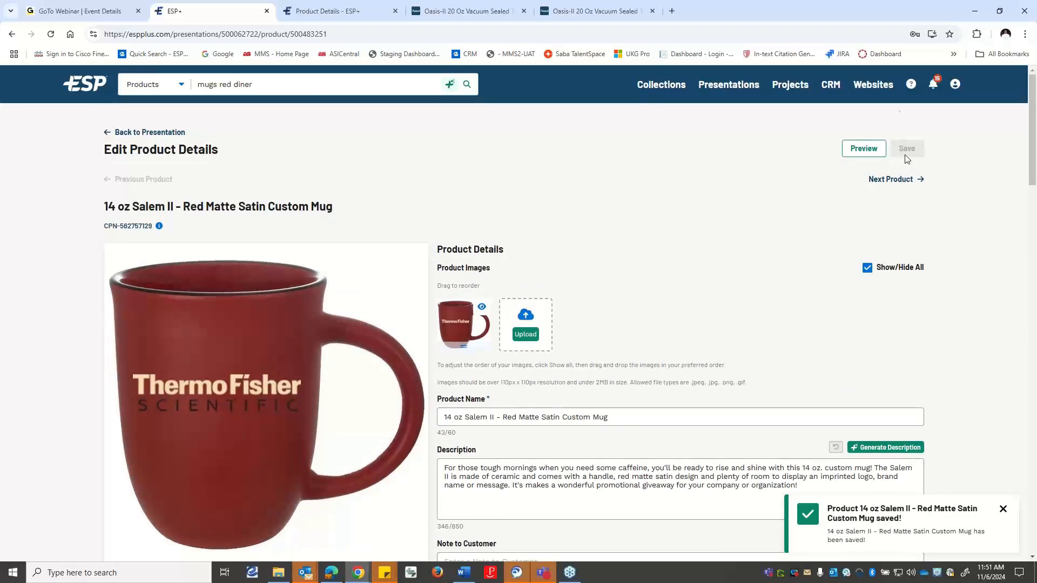
- Return to the Red Mug Promotions presentation and open it for editing
{"action": "left_click", "coordinate": [134, 132]}
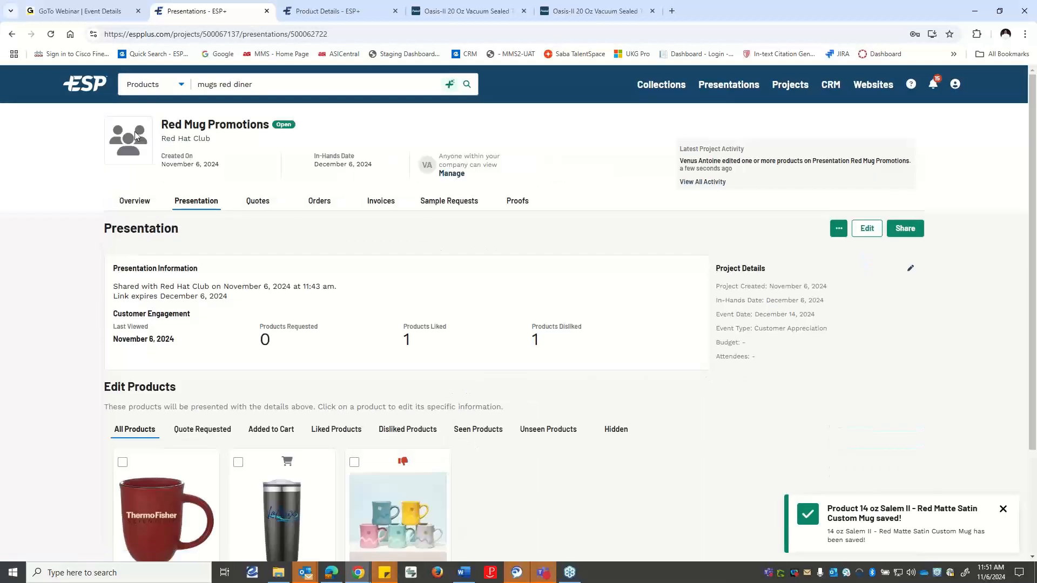
{"action": "scroll", "coordinate": [135, 135], "scroll_direction": "down", "scroll_amount": 2}
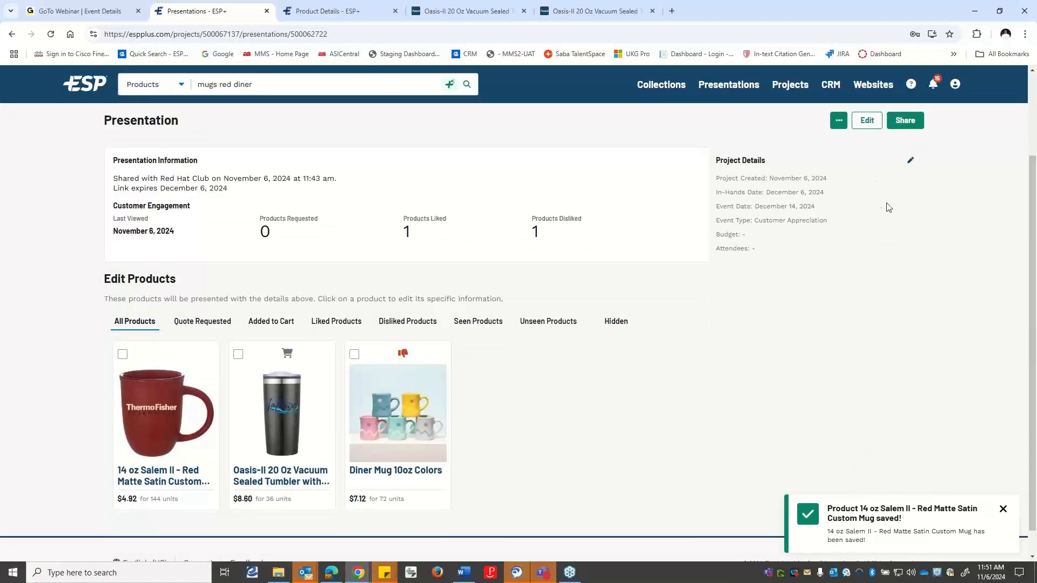
{"action": "left_click", "coordinate": [866, 121]}
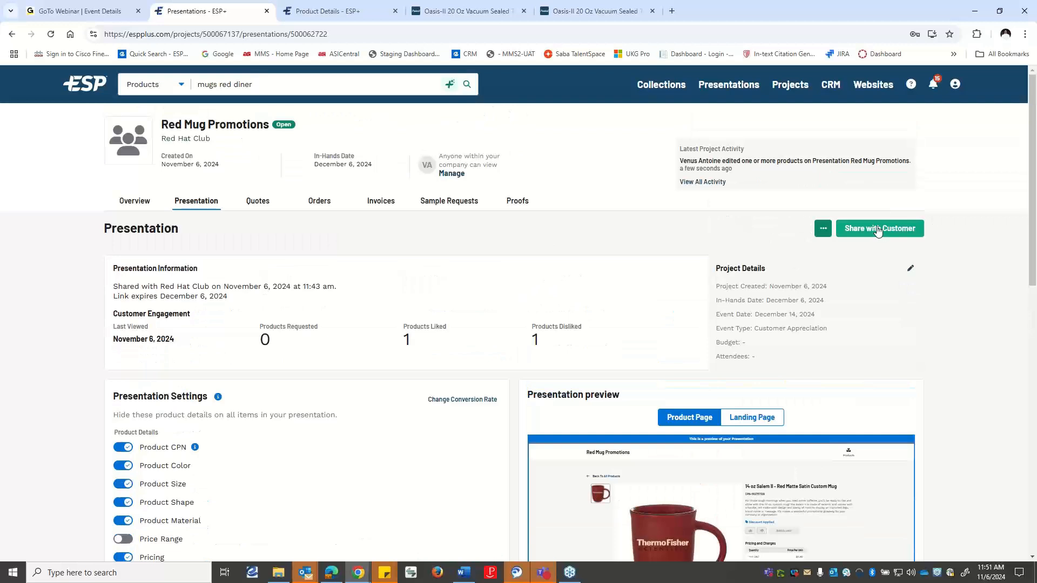
- Share the presentation with the customer via link, copying the link with the signature included
{"action": "left_click", "coordinate": [893, 226]}
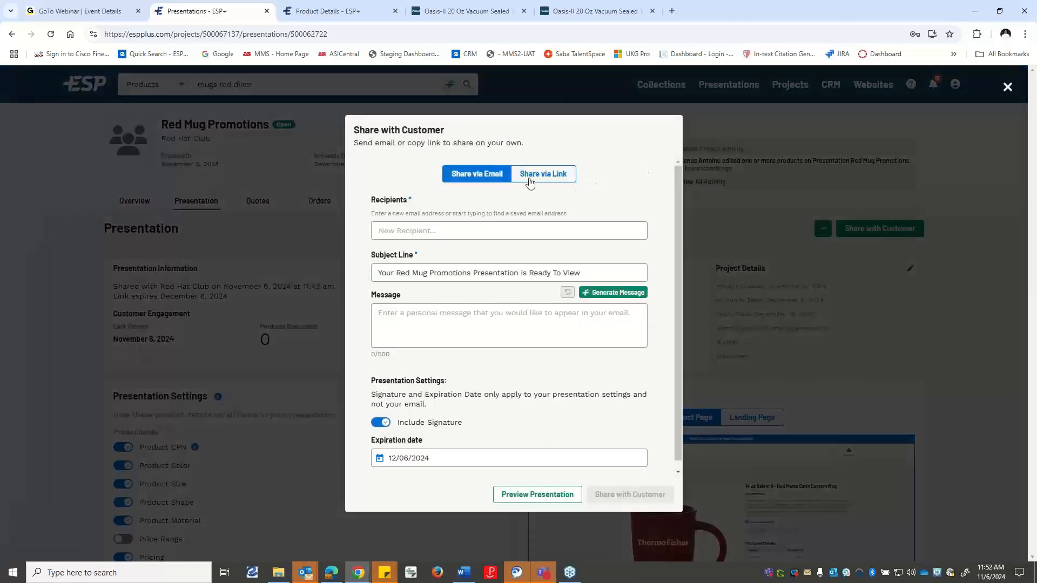
{"action": "left_click", "coordinate": [530, 183]}
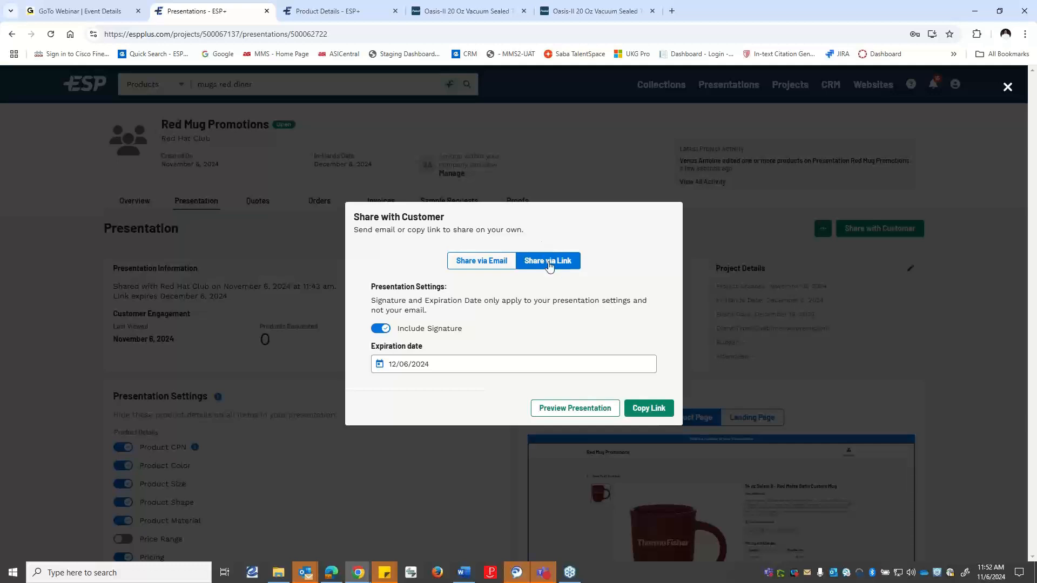
{"action": "left_click", "coordinate": [650, 413]}
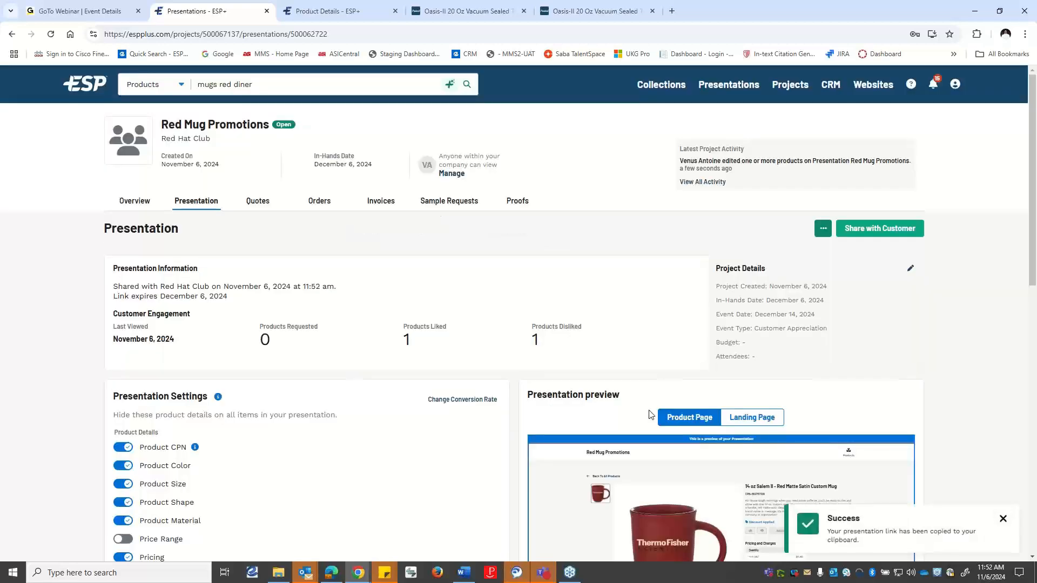
- Close the duplicate tumbler page, open the copied presentation link in a new browser tab, and view the 14 oz Salem II mug
{"action": "left_click", "coordinate": [470, 12]}
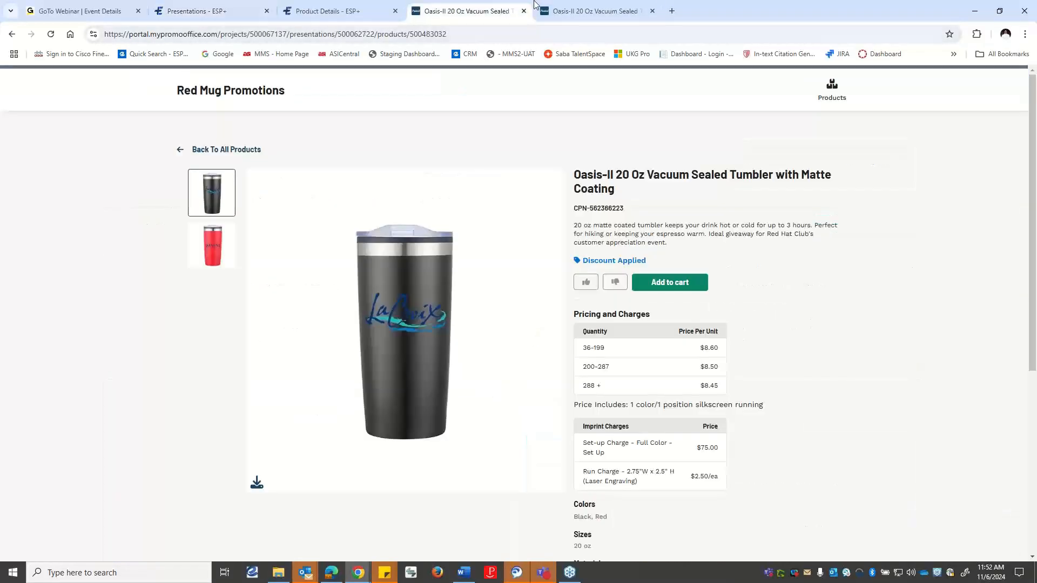
{"action": "left_click", "coordinate": [653, 12]}
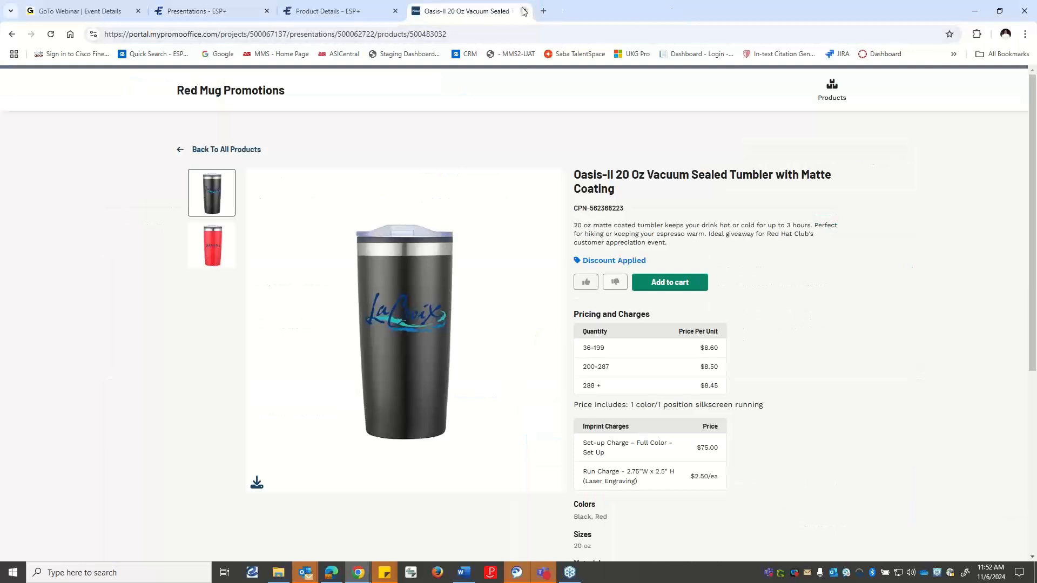
{"action": "left_click", "coordinate": [543, 11]}
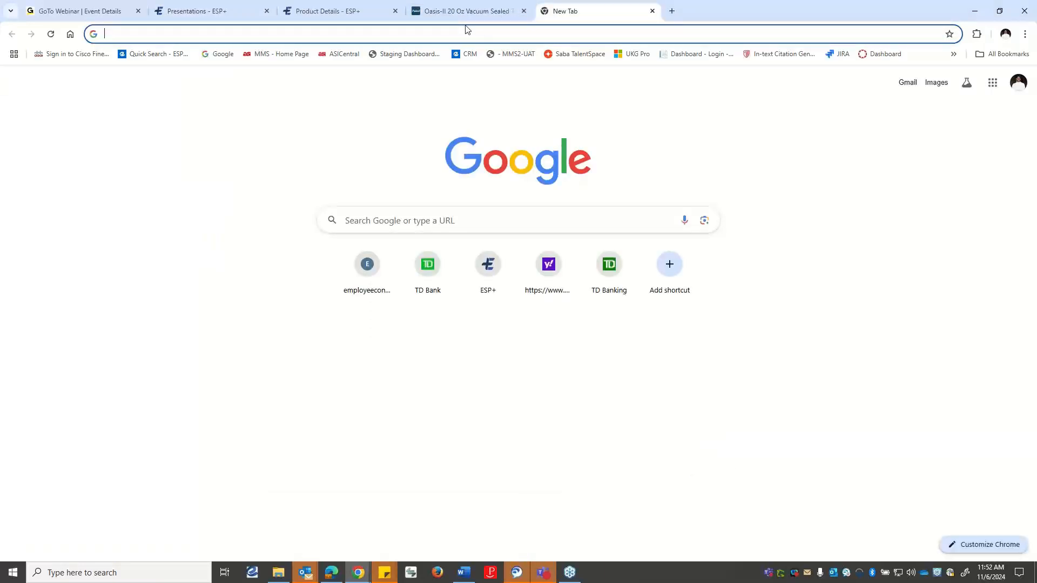
{"action": "key", "text": "ctrl+v"}
{"action": "key", "text": "Return"}
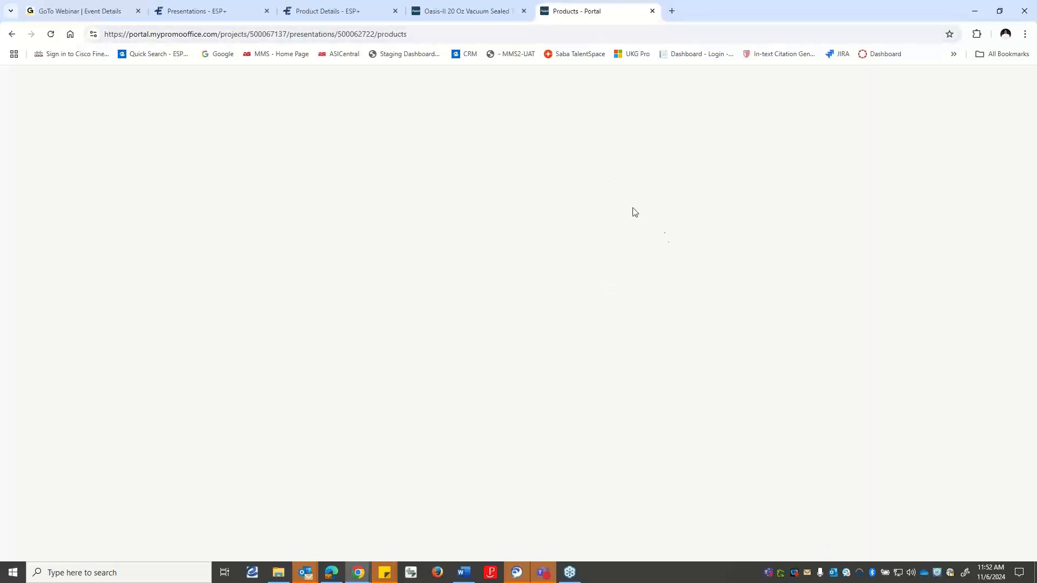
{"action": "scroll", "coordinate": [358, 447], "scroll_direction": "down", "scroll_amount": 2}
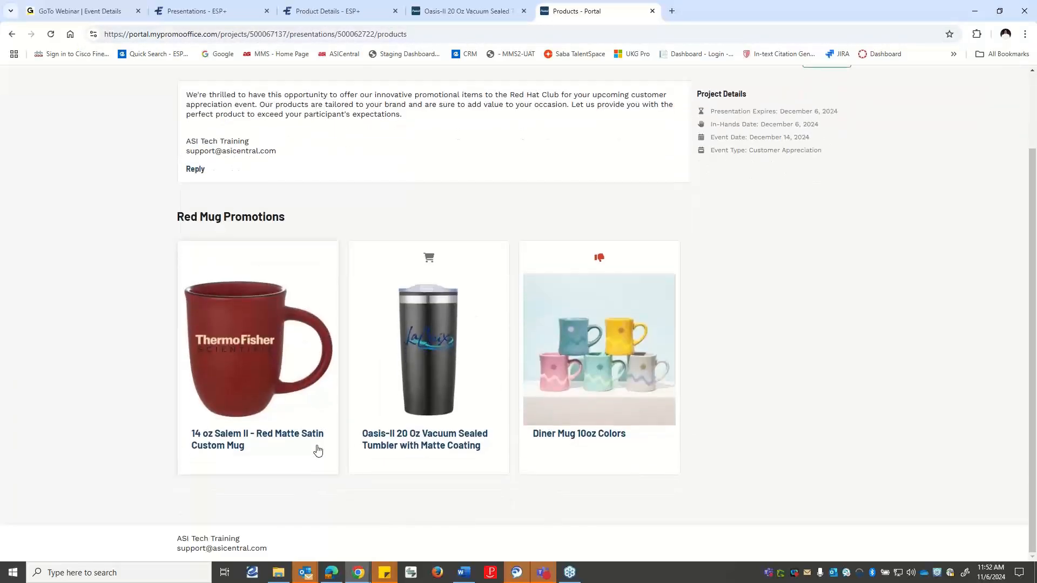
{"action": "left_click", "coordinate": [233, 341]}
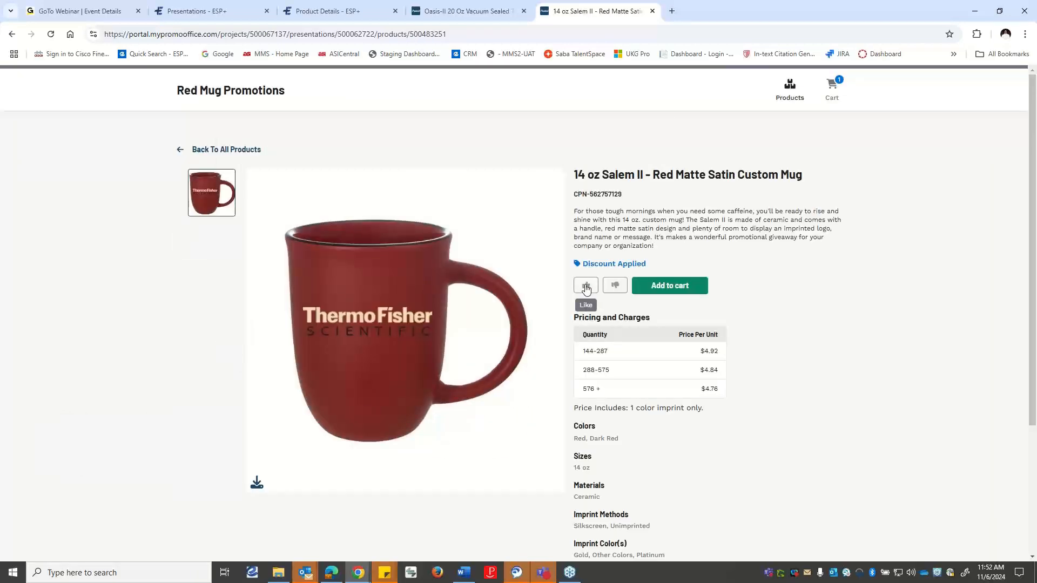
- Start adding the mug to the cart and save a selection of 600 in Red
{"action": "left_click", "coordinate": [673, 285]}
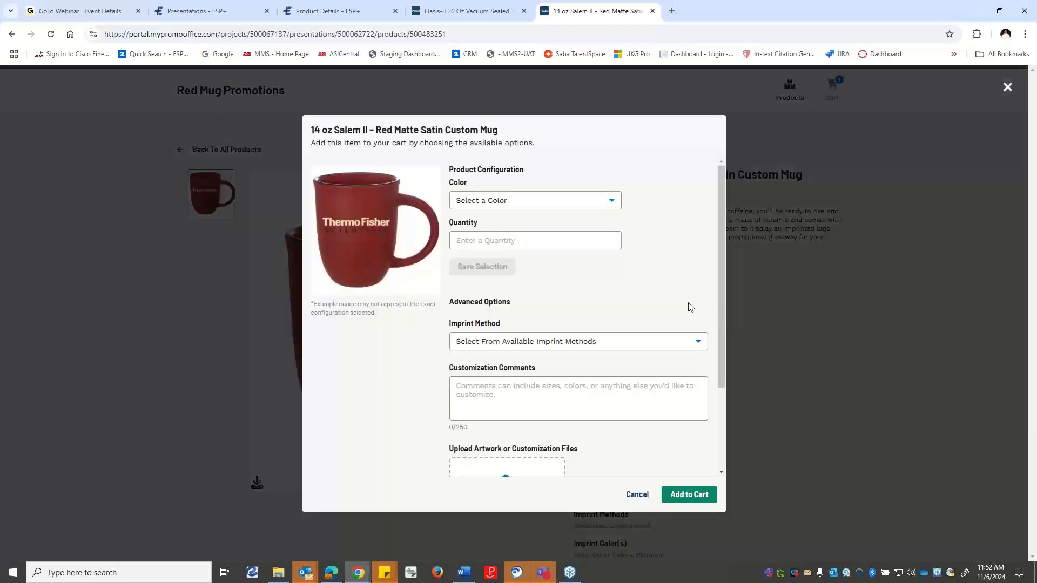
{"action": "left_click", "coordinate": [523, 201]}
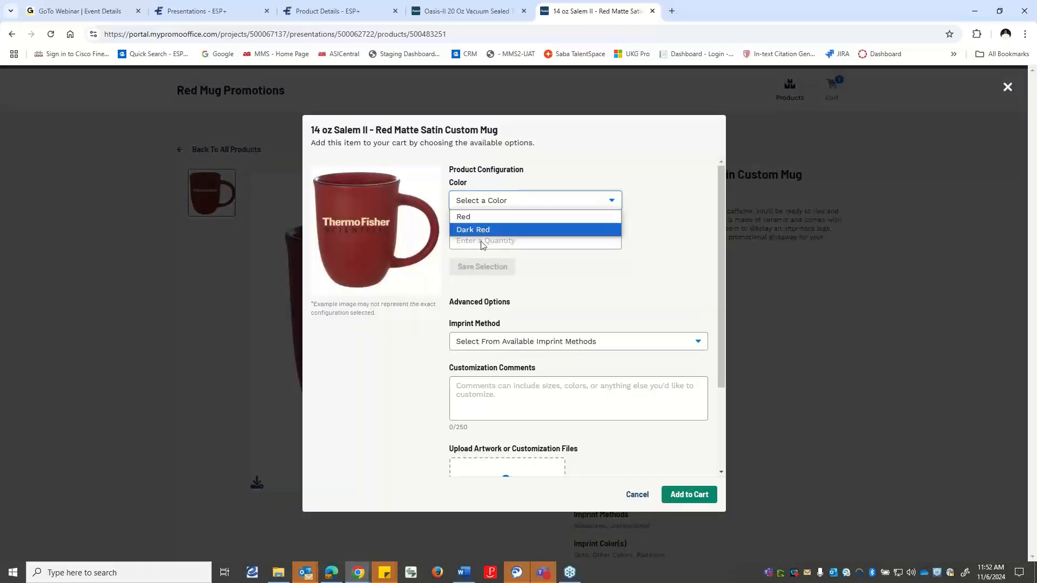
{"action": "left_click", "coordinate": [463, 217]}
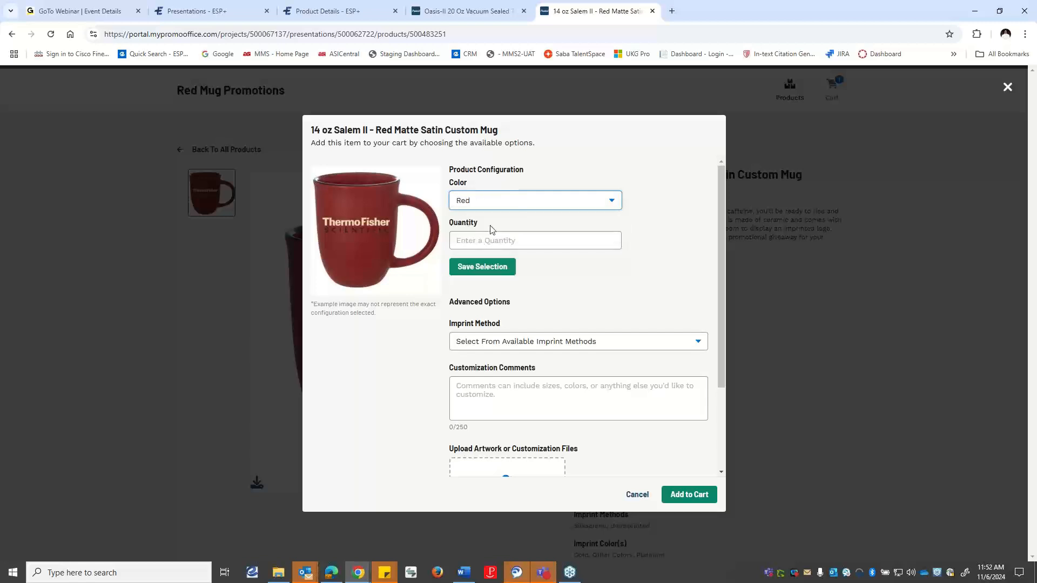
{"action": "left_click", "coordinate": [494, 240]}
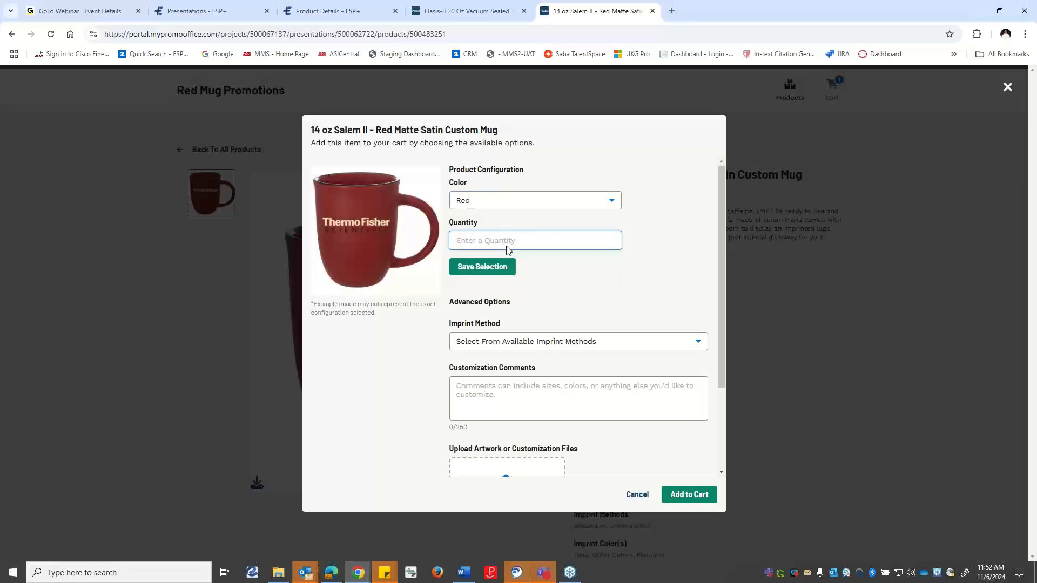
{"action": "type", "text": "600"}
{"action": "left_click", "coordinate": [474, 278]}
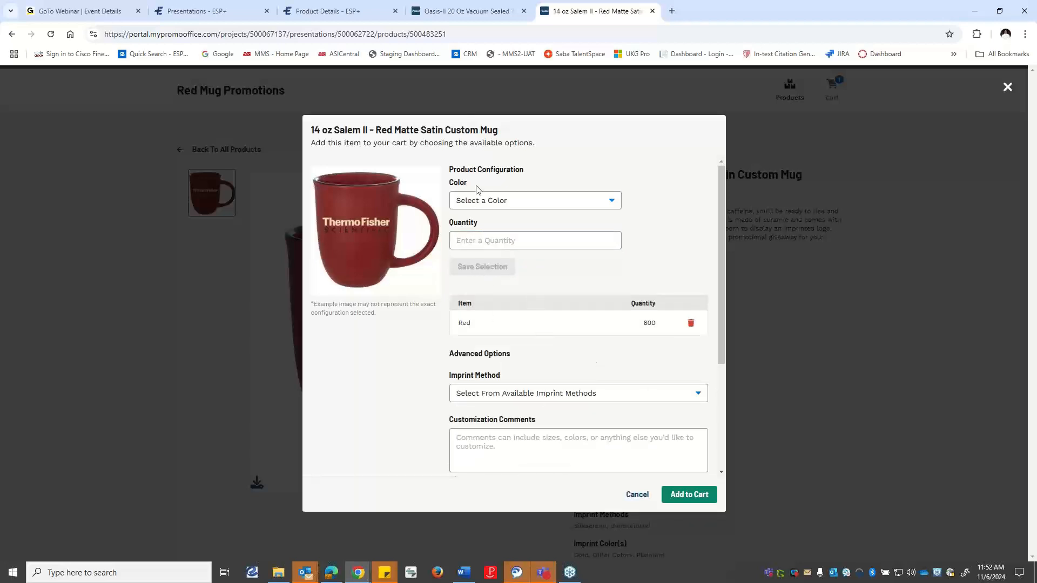
- Configure another 600 mugs in Dark Red and add the product to the cart
{"action": "left_click", "coordinate": [476, 200]}
{"action": "left_click", "coordinate": [490, 231]}
{"action": "left_click", "coordinate": [507, 243]}
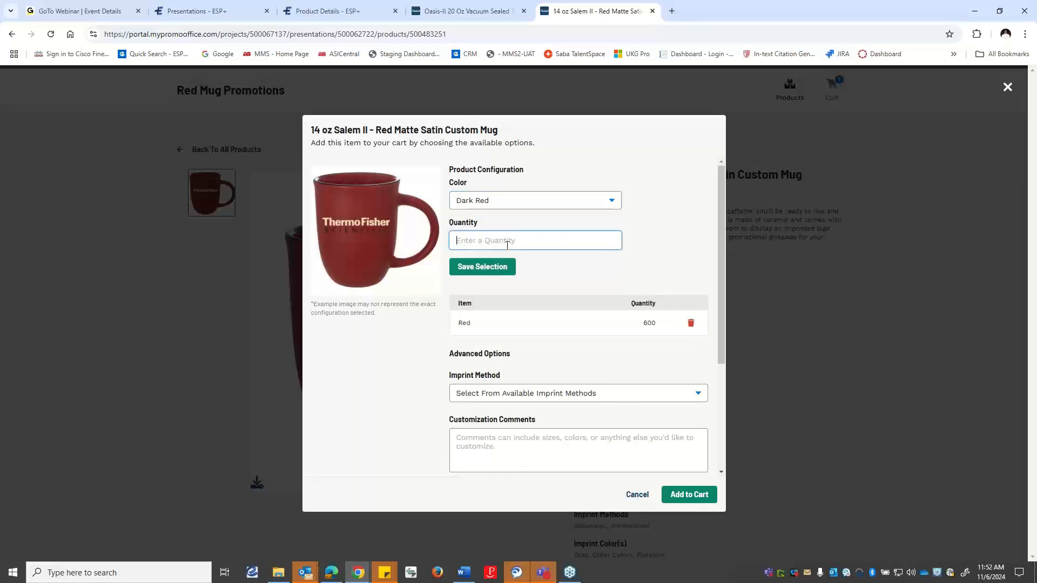
{"action": "type", "text": "600"}
{"action": "left_click", "coordinate": [683, 498]}
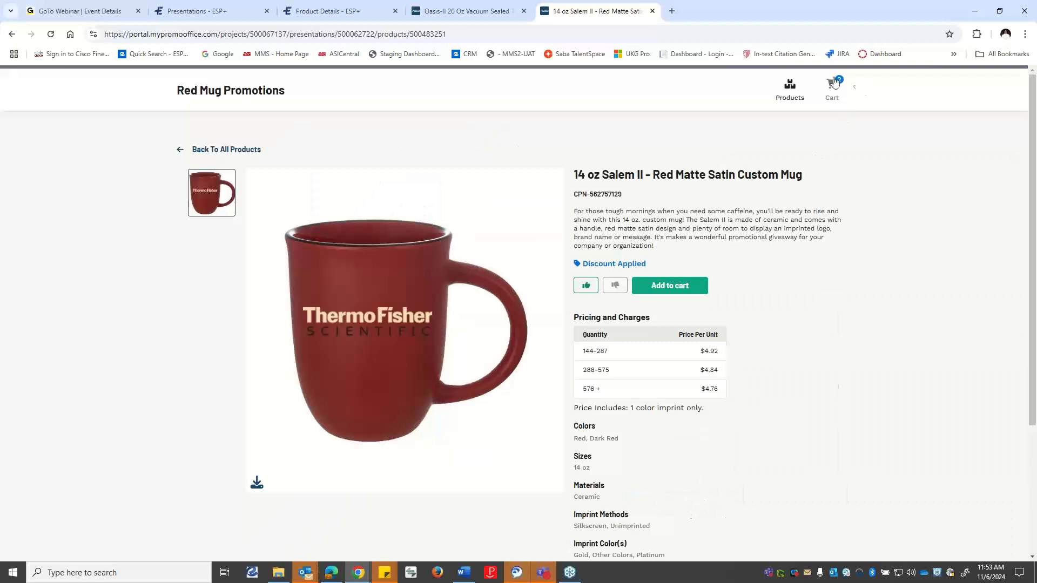
- Open the shopping cart and review the tumbler and mug items with their quantities
{"action": "left_click", "coordinate": [833, 84]}
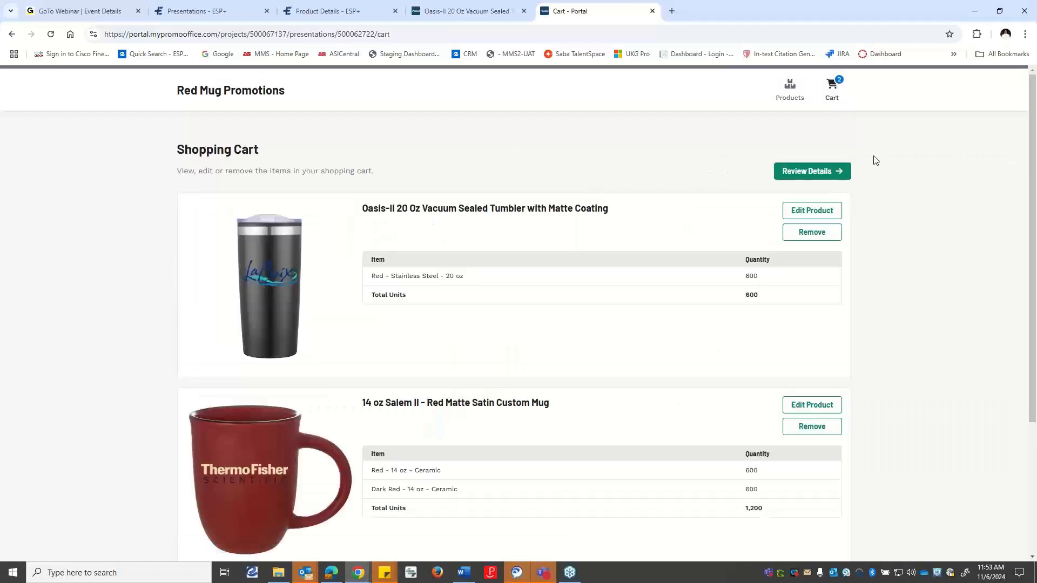
{"action": "scroll", "coordinate": [676, 287], "scroll_direction": "down", "scroll_amount": 3}
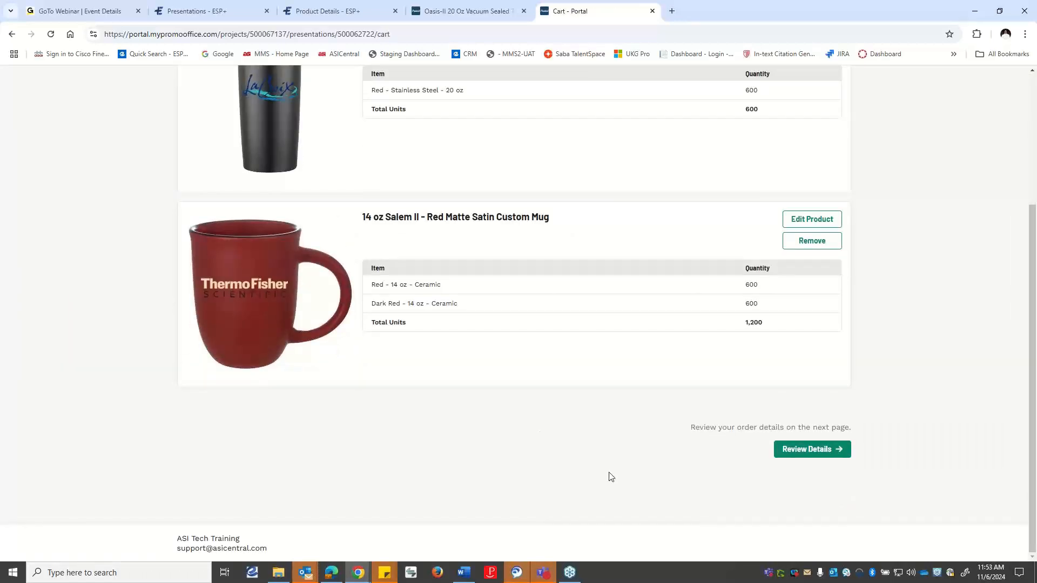
{"action": "scroll", "coordinate": [867, 412], "scroll_direction": "up", "scroll_amount": 1}
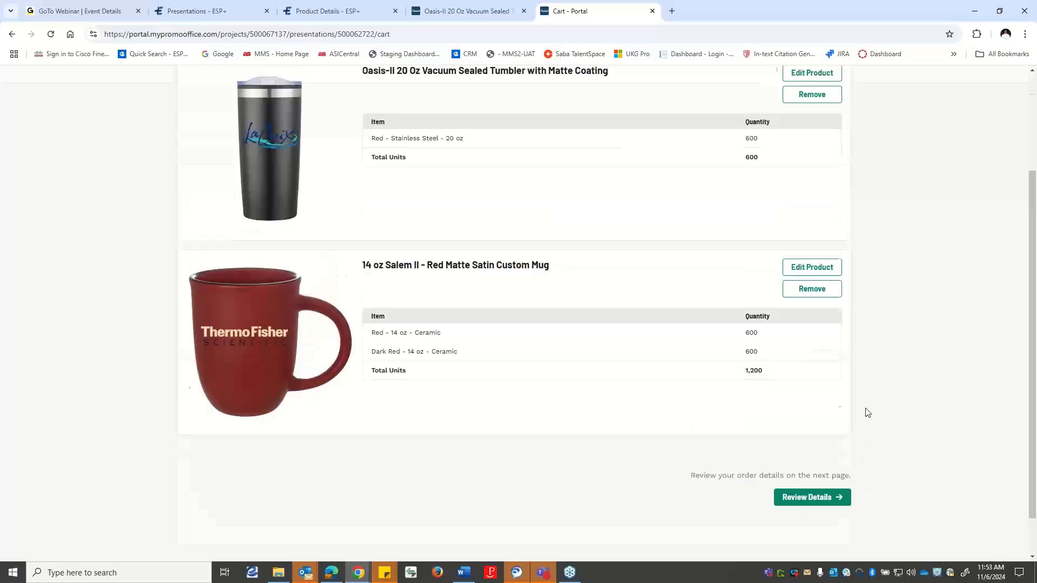
{"action": "scroll", "coordinate": [864, 413], "scroll_direction": "up", "scroll_amount": 3}
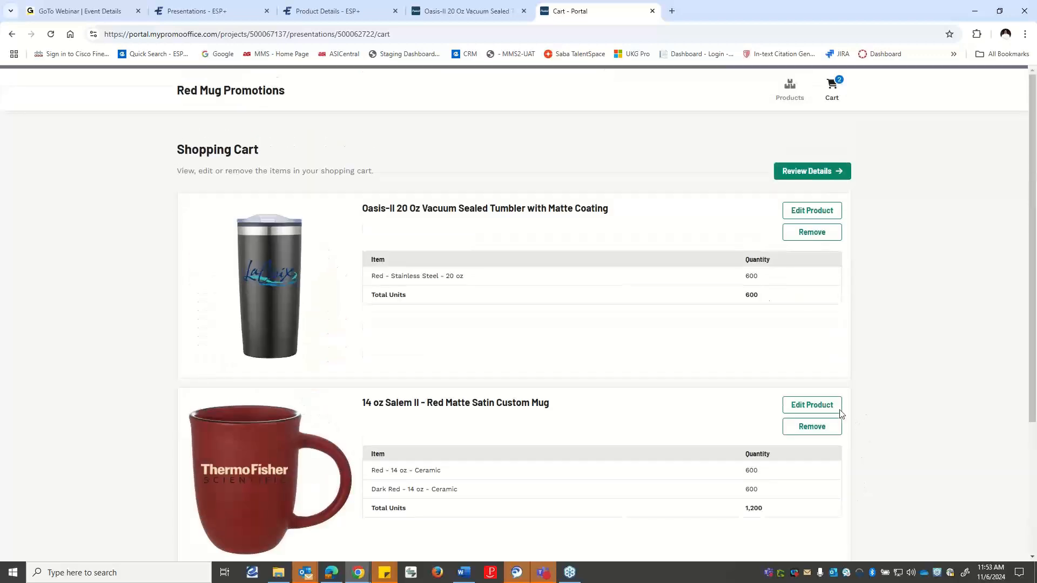
- Switch back to ESP+, open the Red Mug Promotions presentation, and review its customer engagement and the cart and dislike markers on its products
{"action": "left_click", "coordinate": [322, 11]}
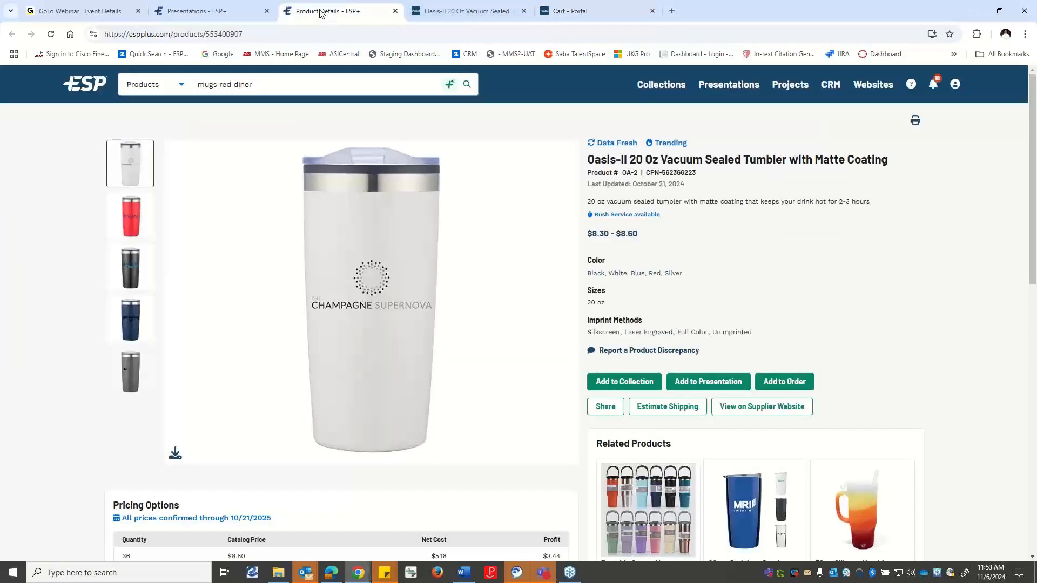
{"action": "left_click", "coordinate": [78, 81]}
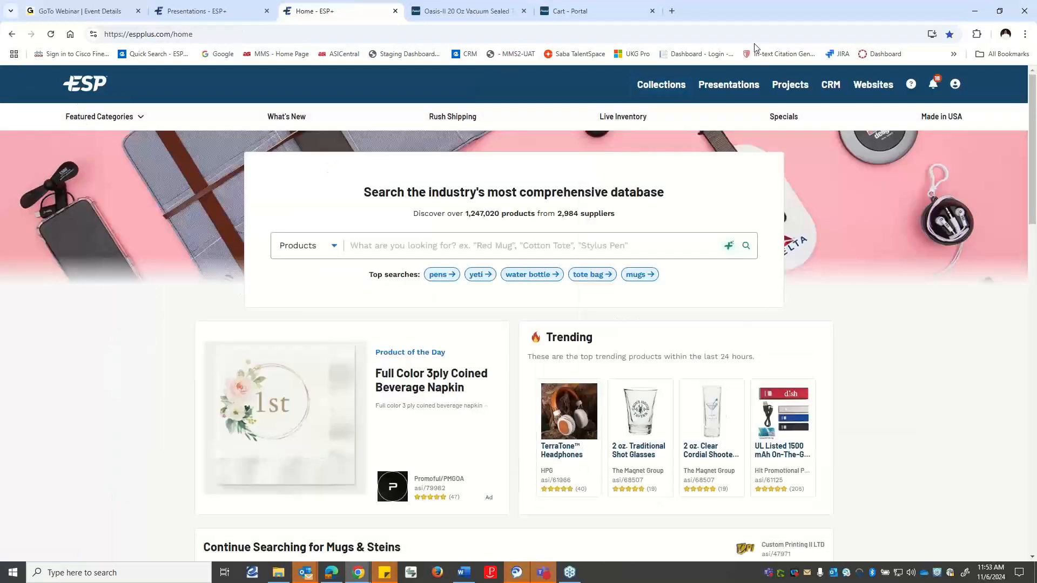
{"action": "left_click", "coordinate": [727, 86]}
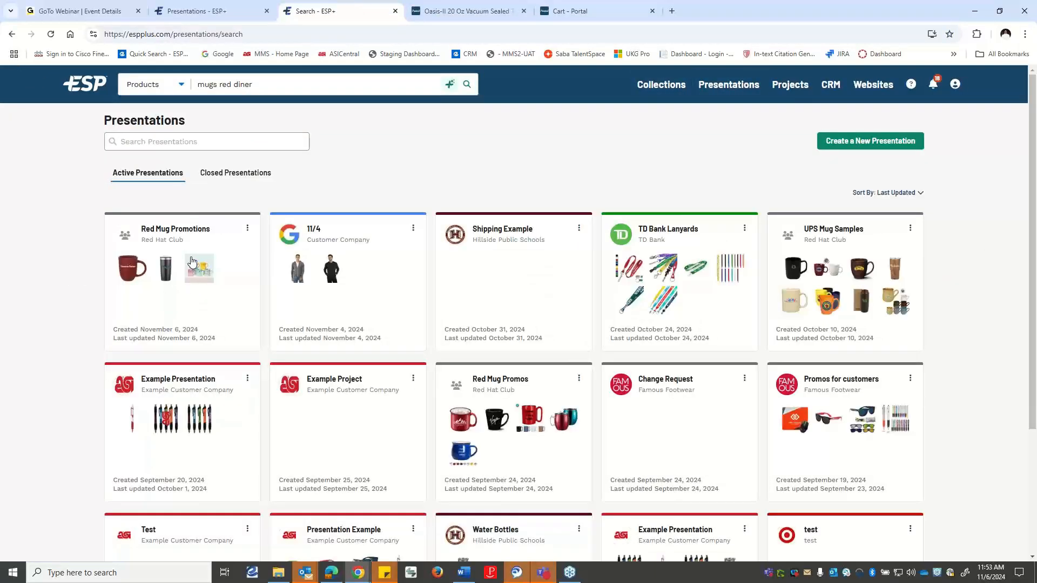
{"action": "left_click", "coordinate": [191, 262]}
{"action": "scroll", "coordinate": [496, 333], "scroll_direction": "down", "scroll_amount": 2}
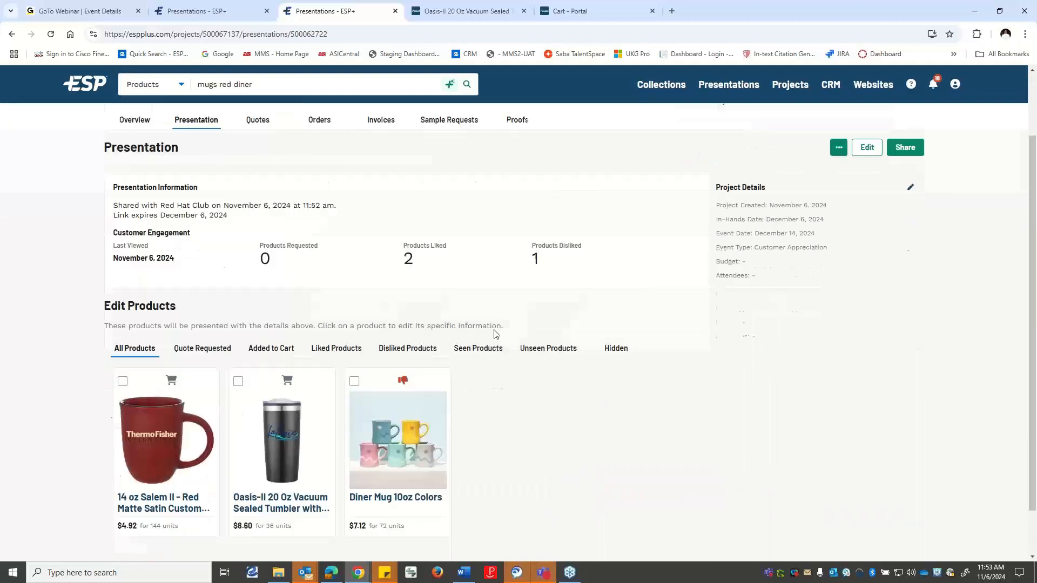
{"action": "scroll", "coordinate": [475, 334], "scroll_direction": "down", "scroll_amount": 1}
{"action": "scroll", "coordinate": [420, 357], "scroll_direction": "up", "scroll_amount": 3}
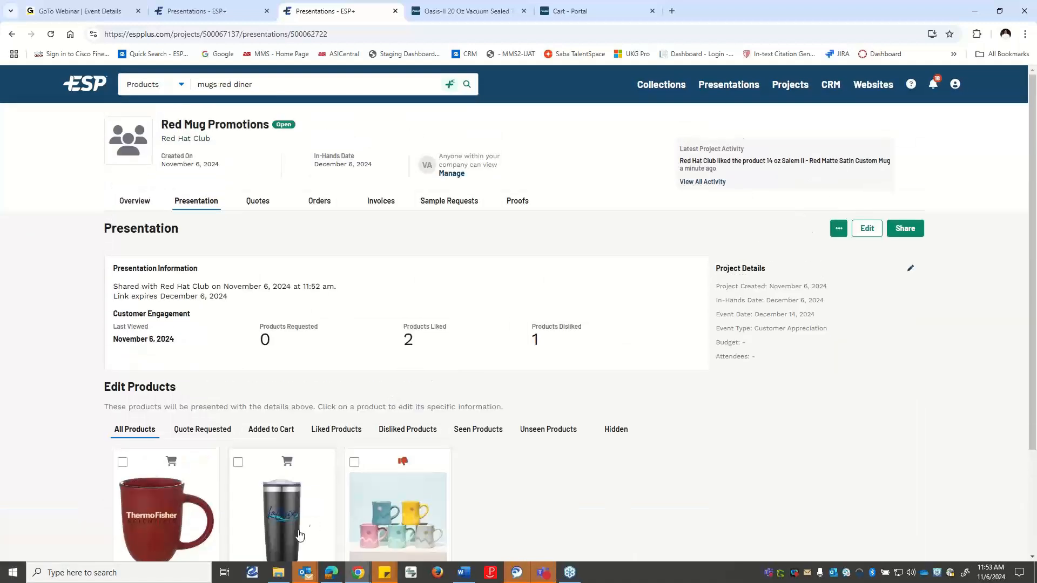
{"action": "scroll", "coordinate": [300, 534], "scroll_direction": "down", "scroll_amount": 2}
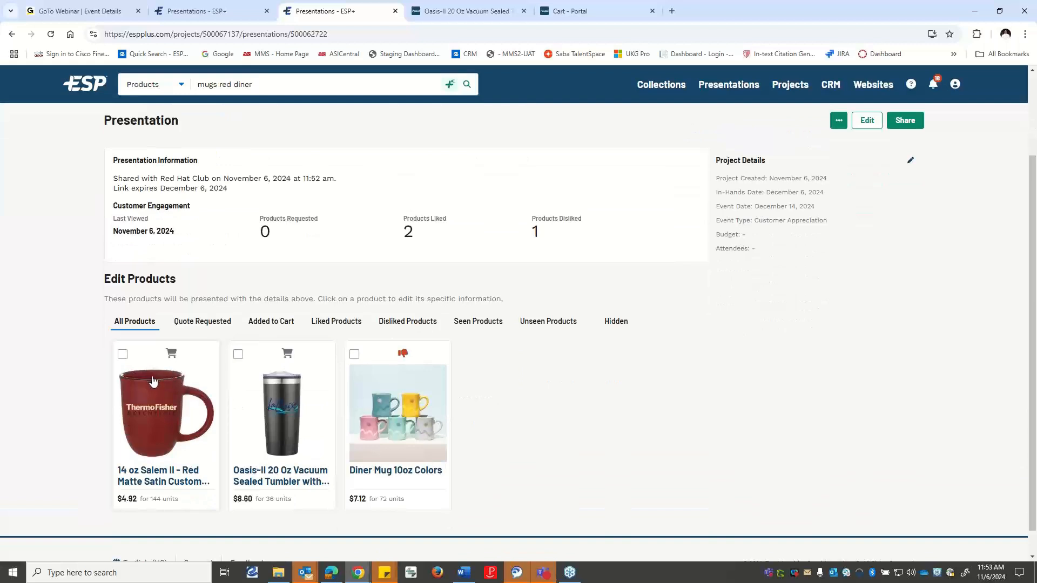
{"action": "scroll", "coordinate": [163, 392], "scroll_direction": "up", "scroll_amount": 1}
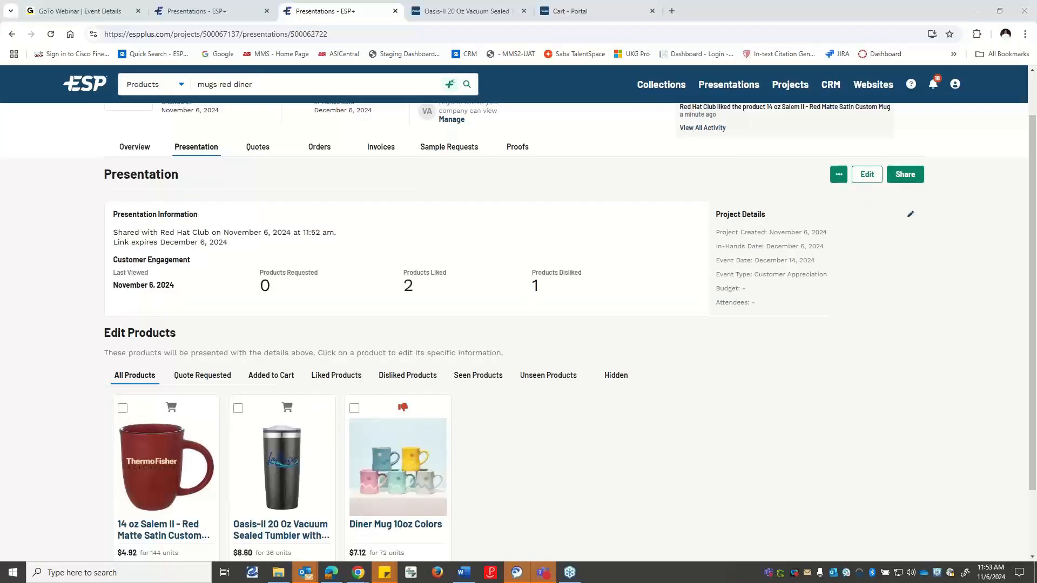